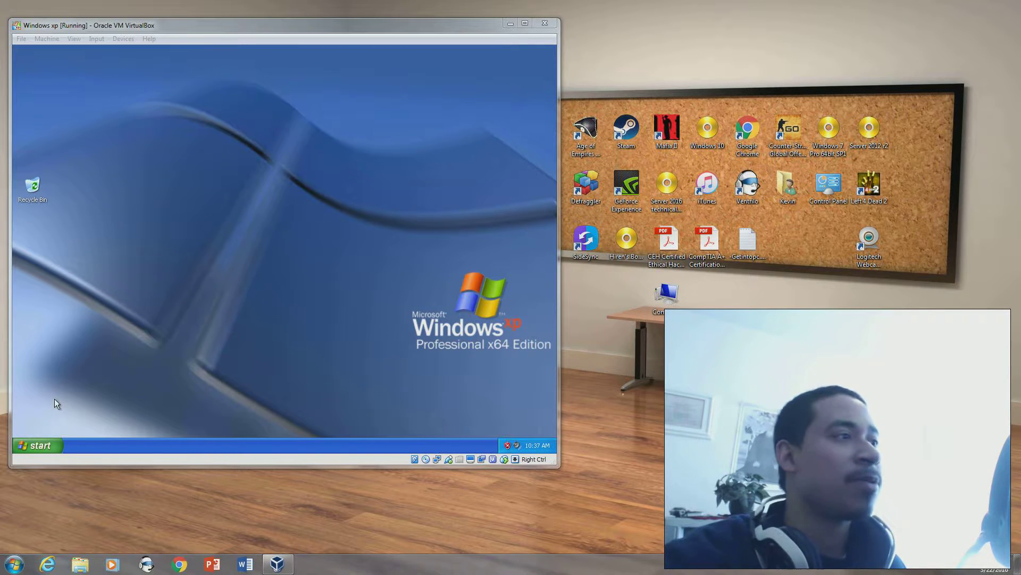
left_click(38, 445)
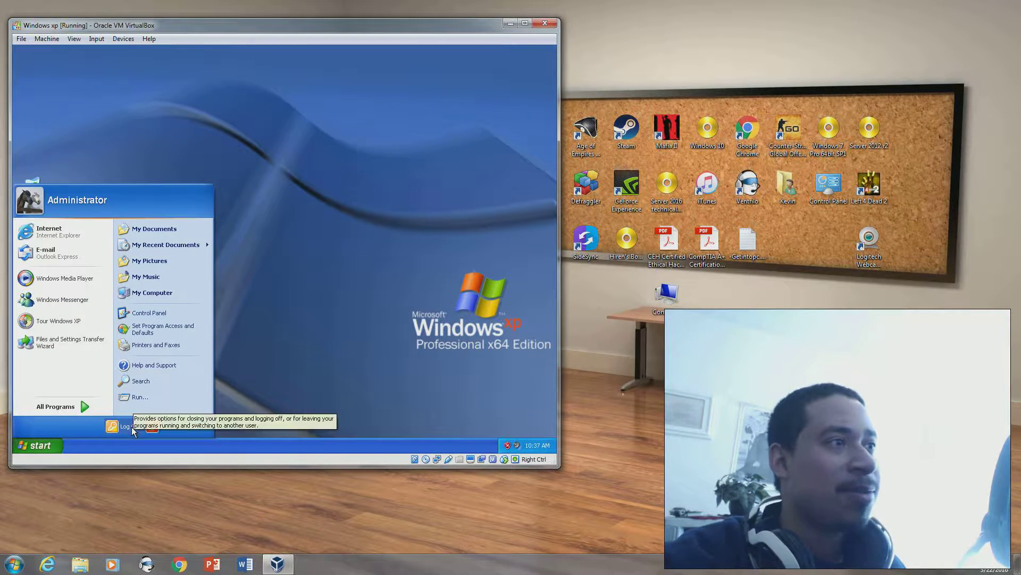
left_click(180, 431)
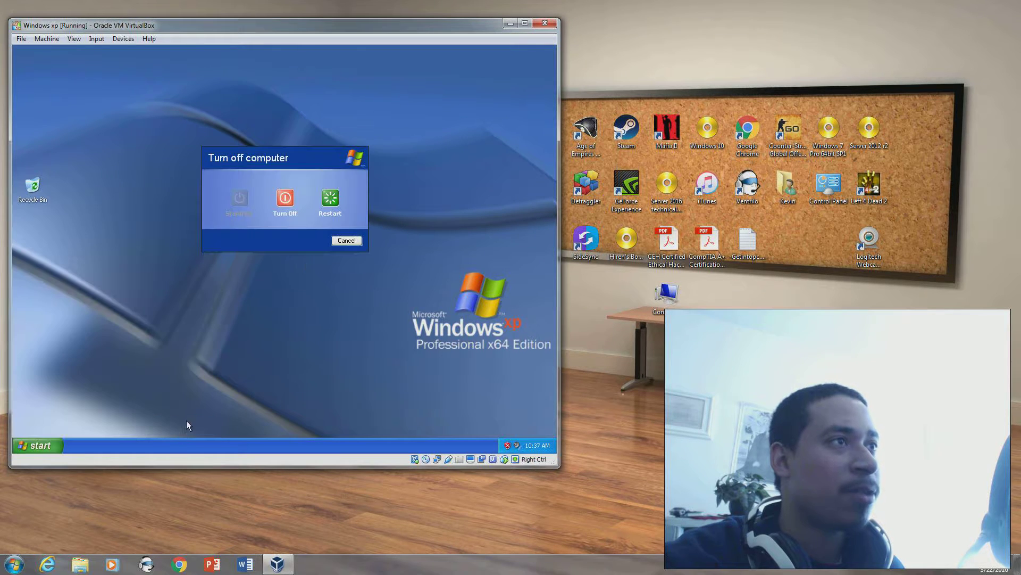
left_click(344, 240)
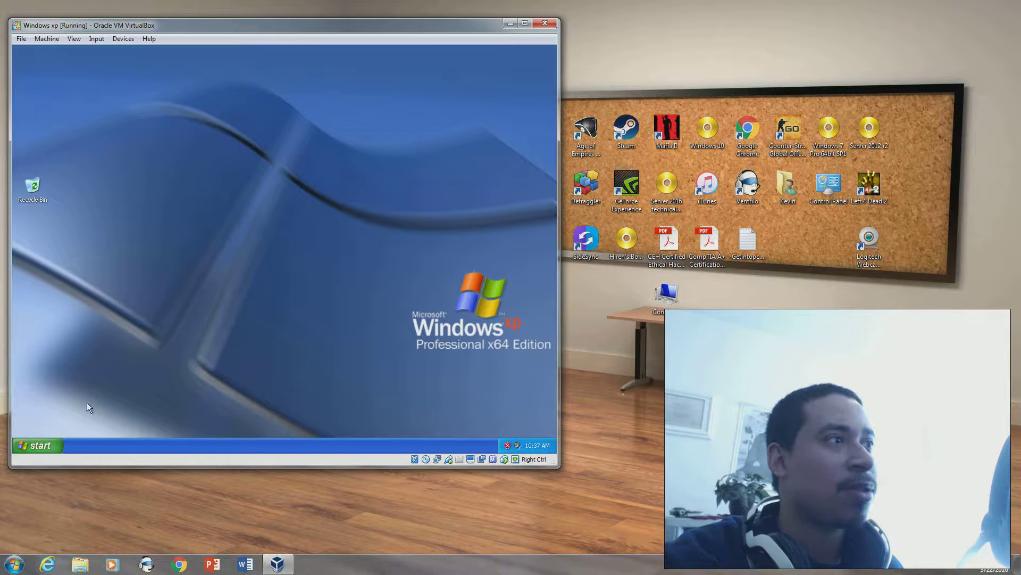
left_click(42, 443)
left_click(130, 194)
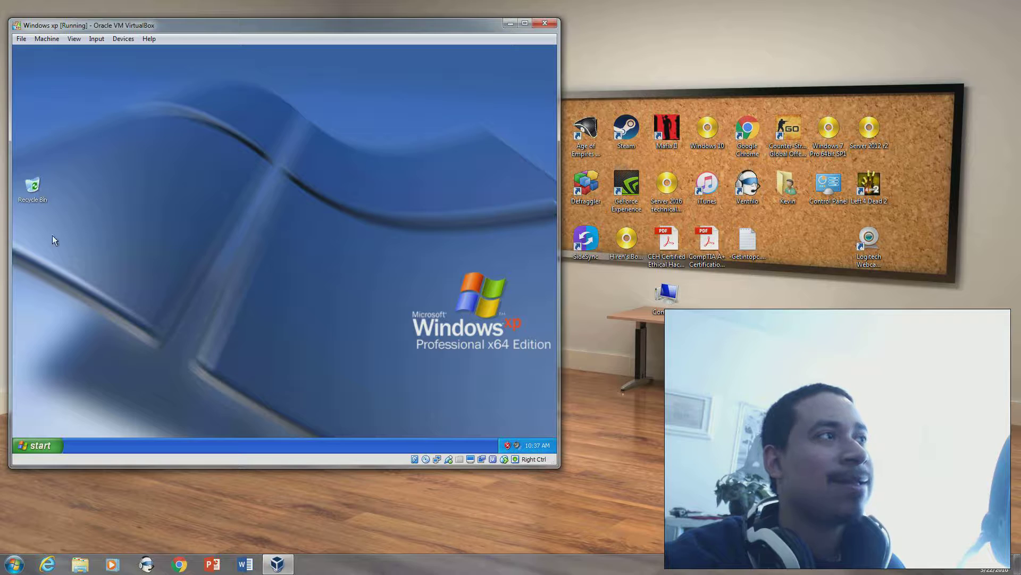
left_click(132, 261)
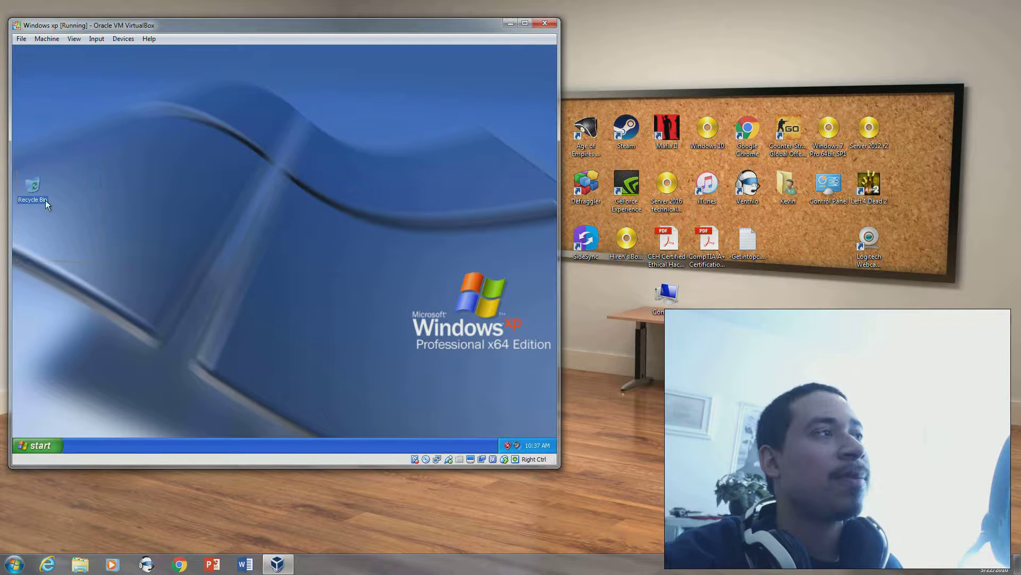
right_click(149, 188)
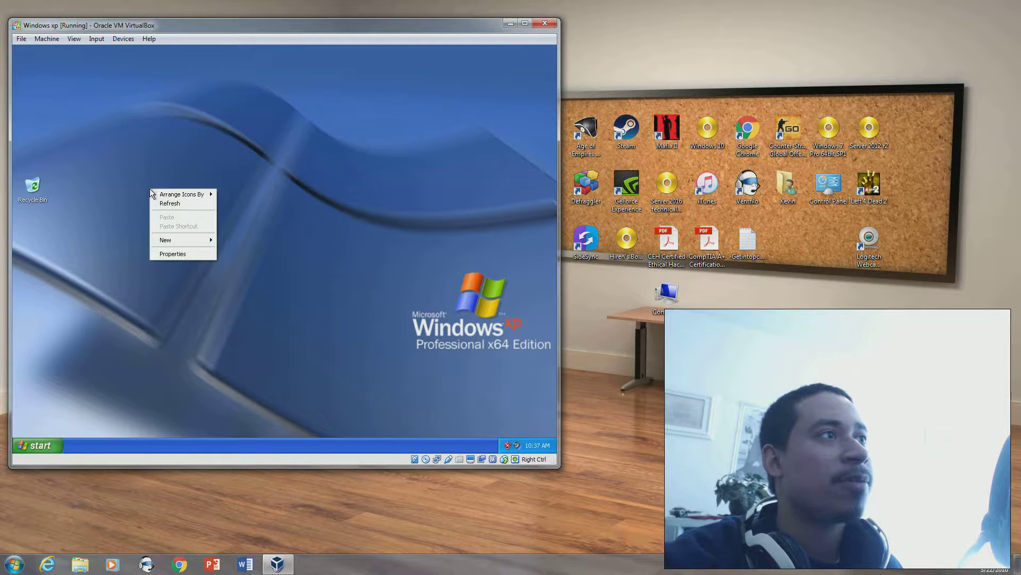
mouse_move(171, 244)
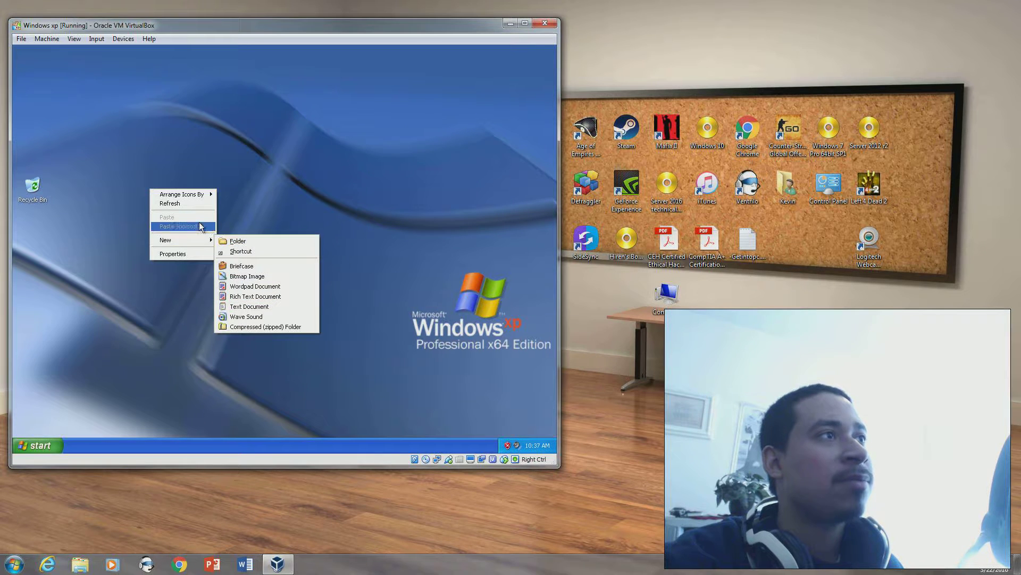
left_click(179, 205)
right_click(178, 205)
mouse_move(205, 212)
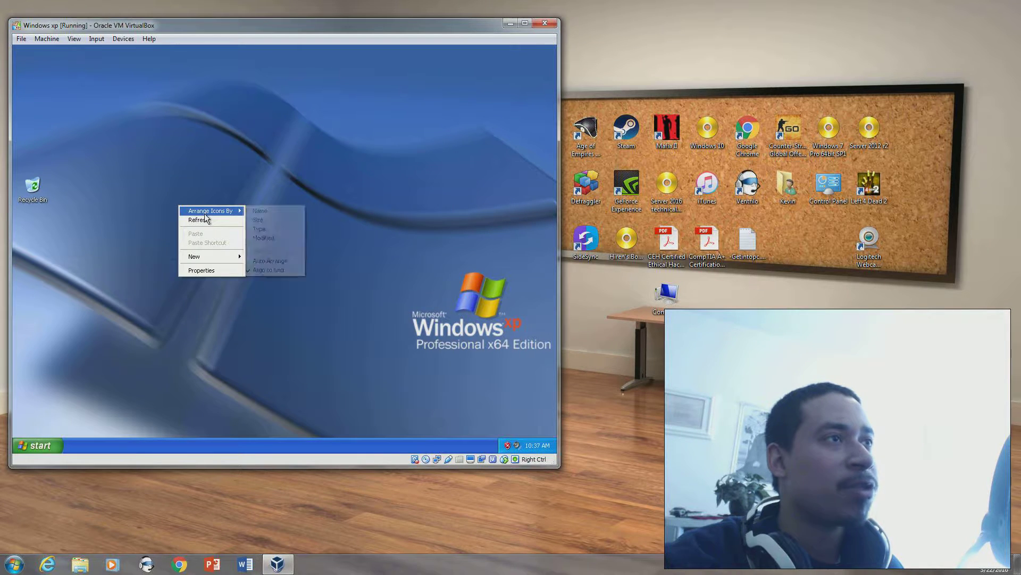
left_click(152, 202)
Open the desktop's Display Properties and preview backgrounds including Vortec space, Tulips, Stonehenge, Soap Bubbles, Wind and Zapotec
right_click(163, 191)
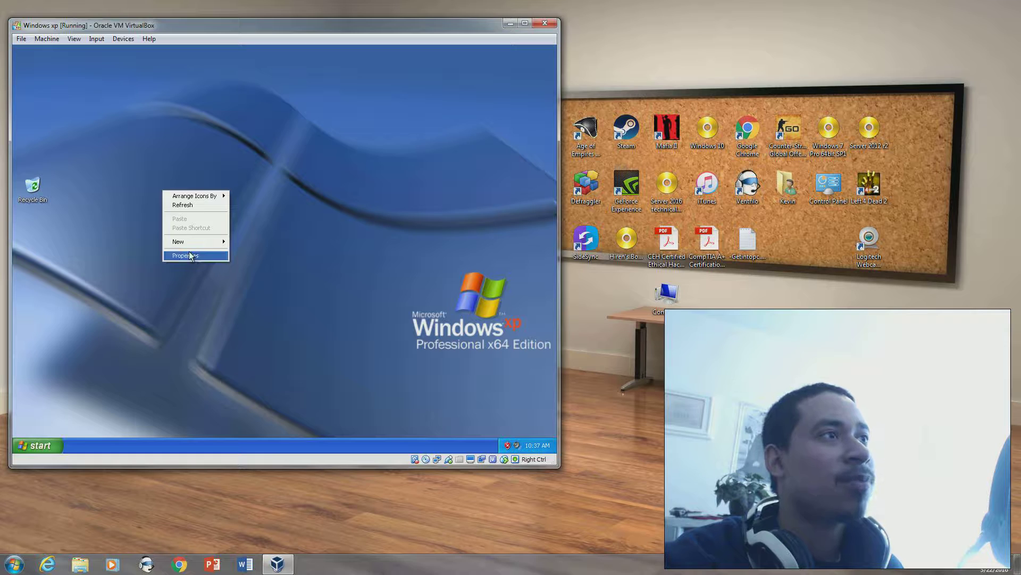
left_click(188, 255)
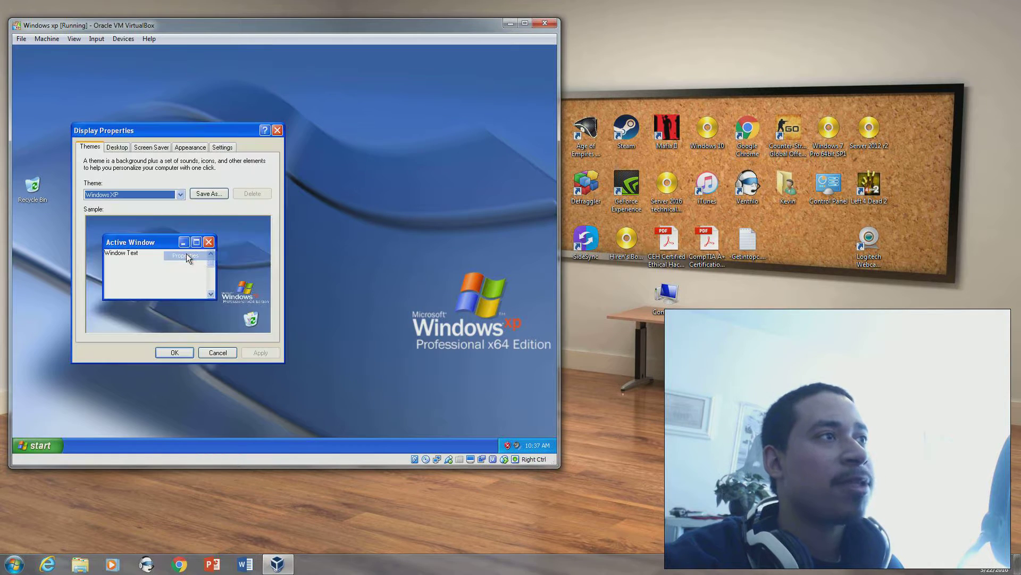
left_click(112, 149)
left_click(109, 295)
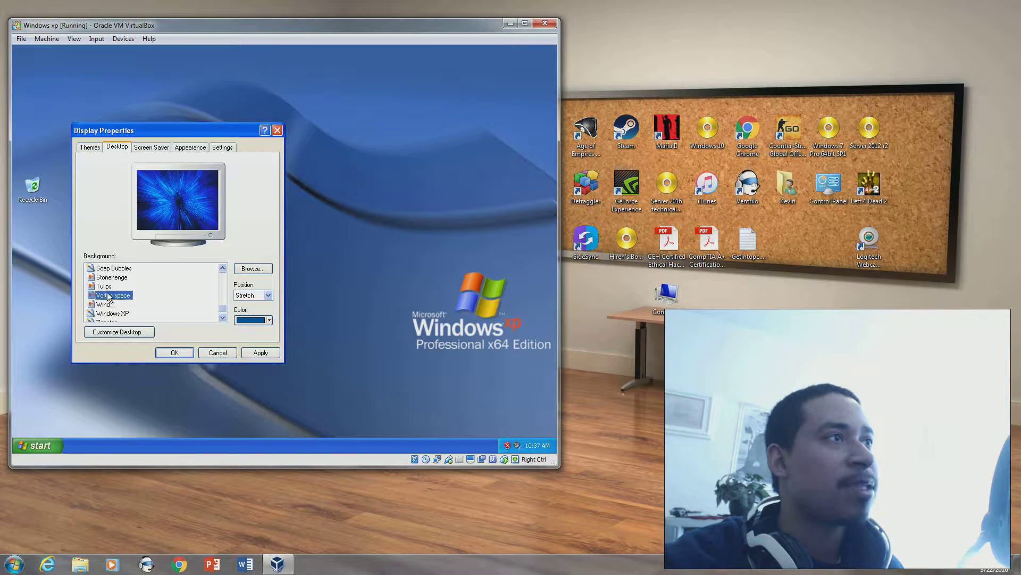
left_click(106, 287)
left_click(113, 278)
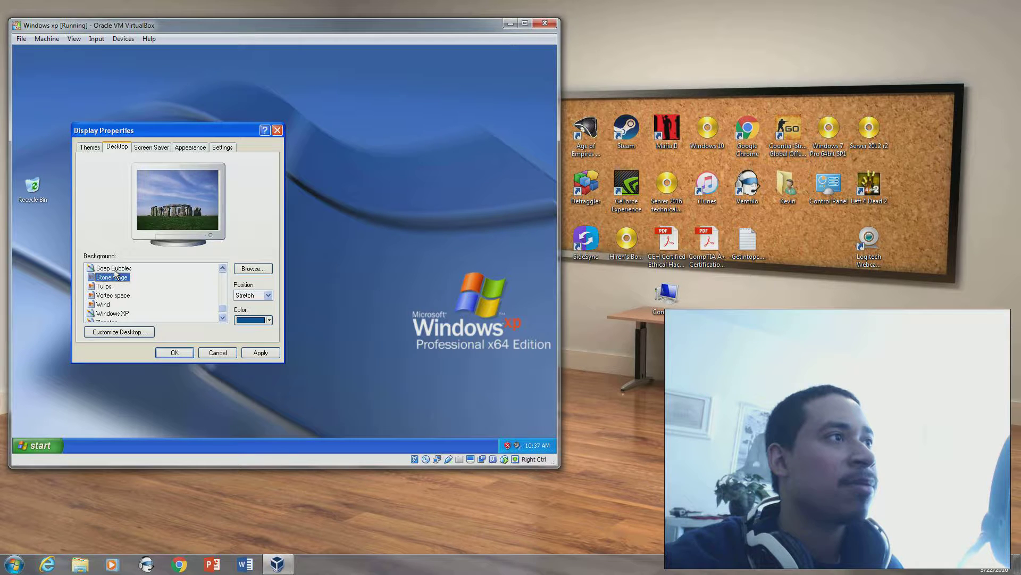
left_click(113, 268)
scroll(115, 312, "down", 1)
left_click(113, 305)
left_click(107, 296)
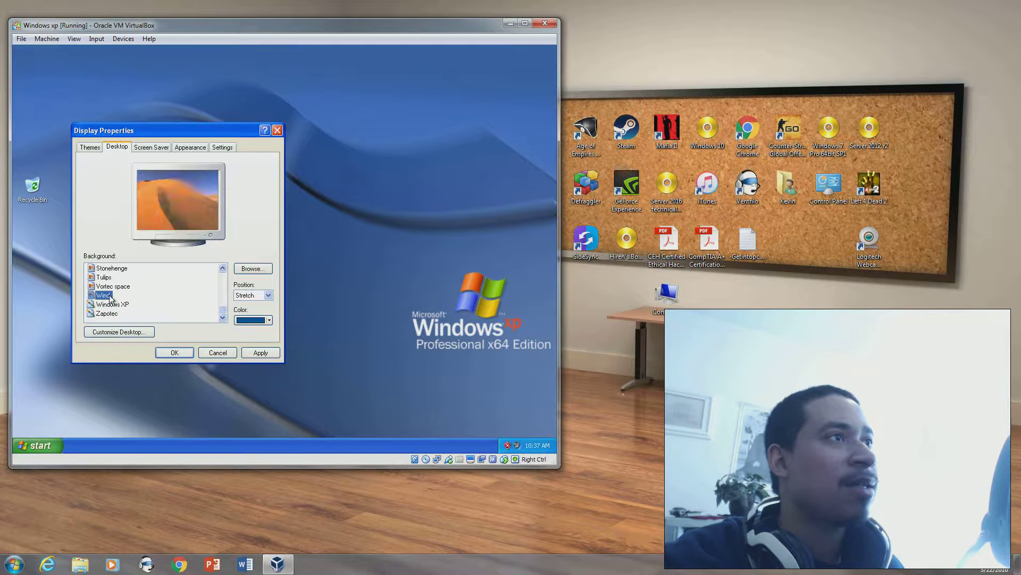
left_click(107, 314)
scroll(114, 294, "up", 7)
Set the desktop background to Ascent and accept the display properties
left_click(102, 269)
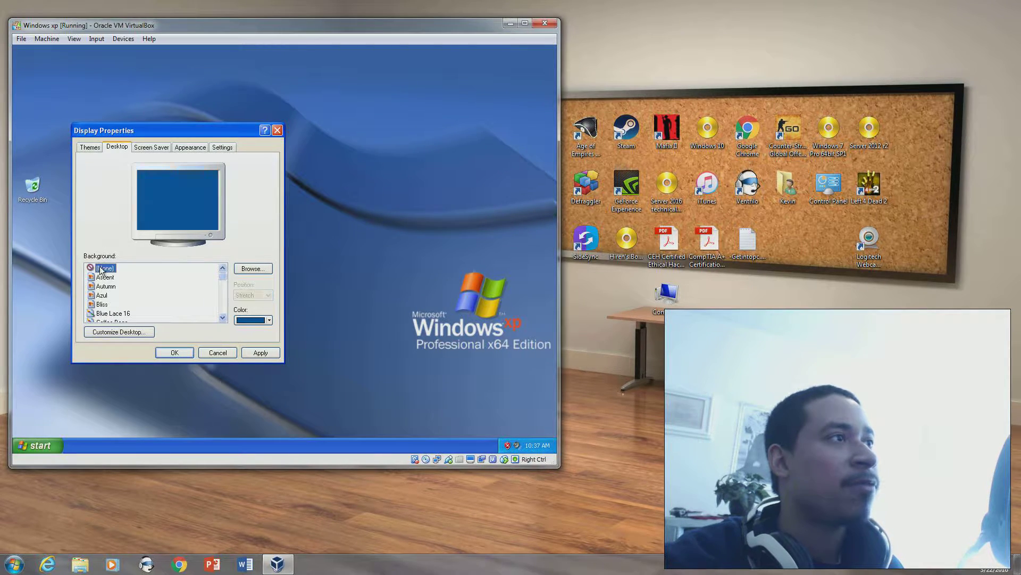
left_click(106, 286)
left_click(109, 278)
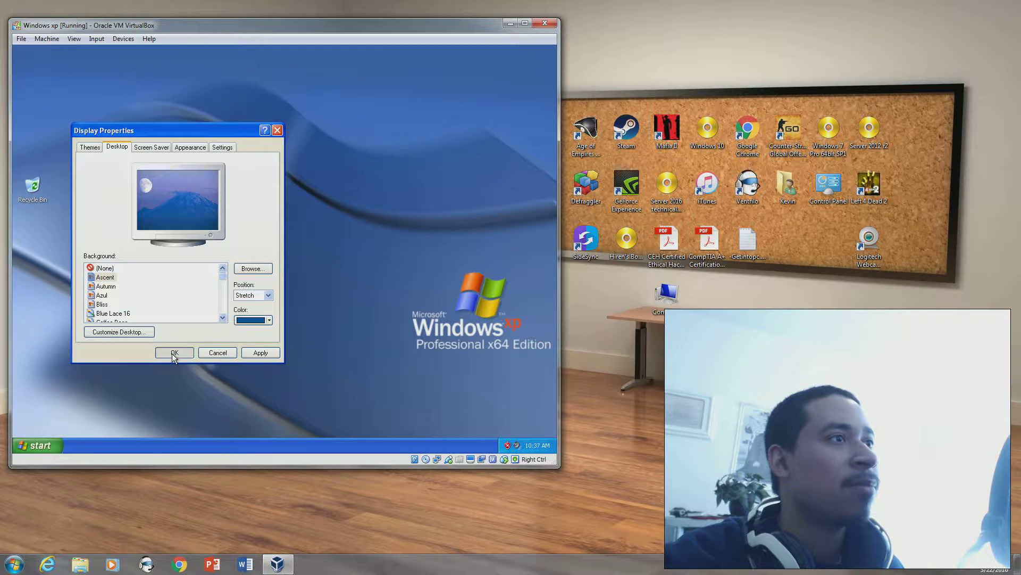
left_click(172, 352)
Customize the desktop to show the My Documents, My Computer, My Network Places and Internet Explorer icons
right_click(147, 161)
left_click(163, 224)
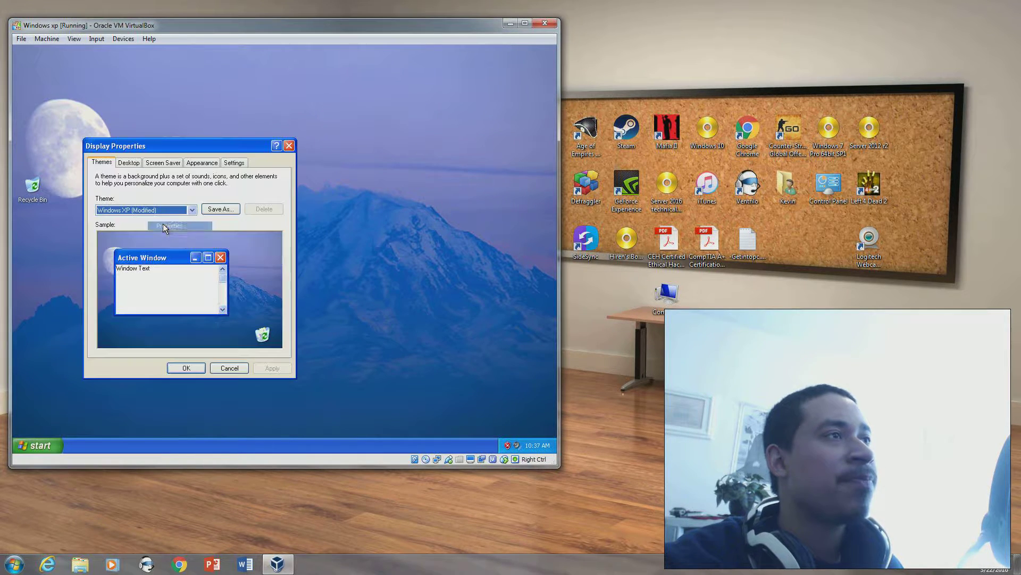
left_click(128, 161)
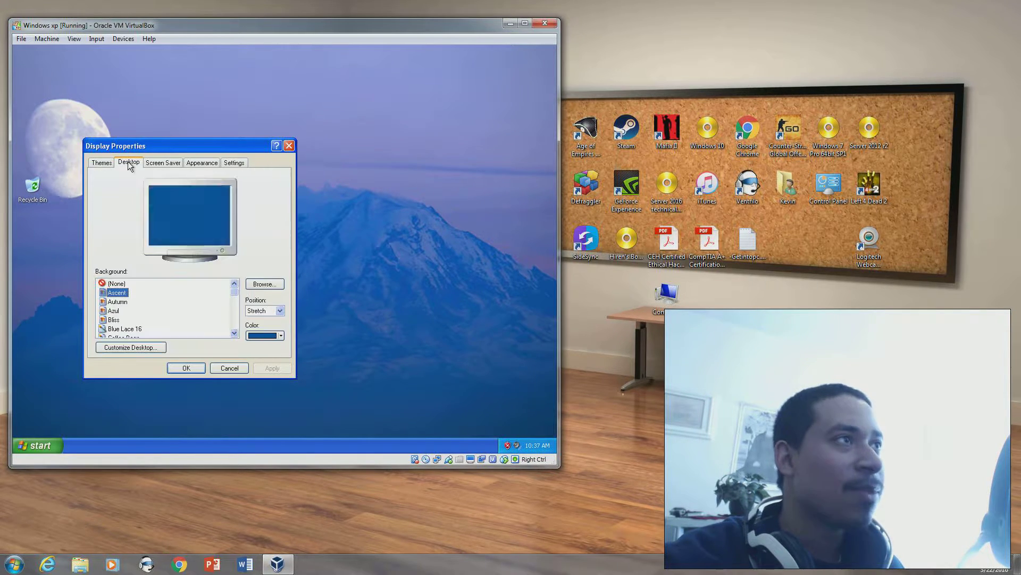
left_click(274, 283)
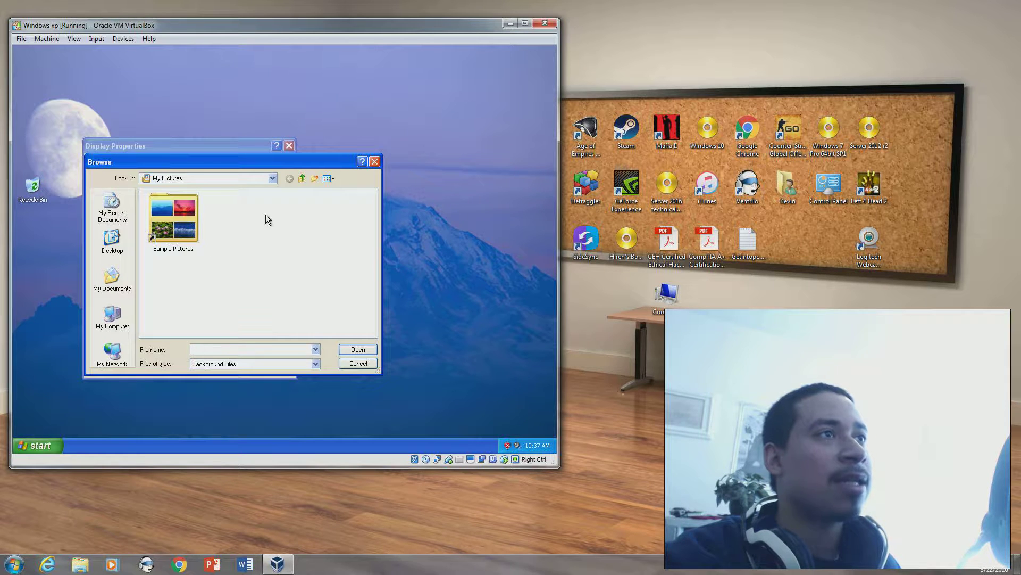
left_click(343, 364)
left_click(151, 349)
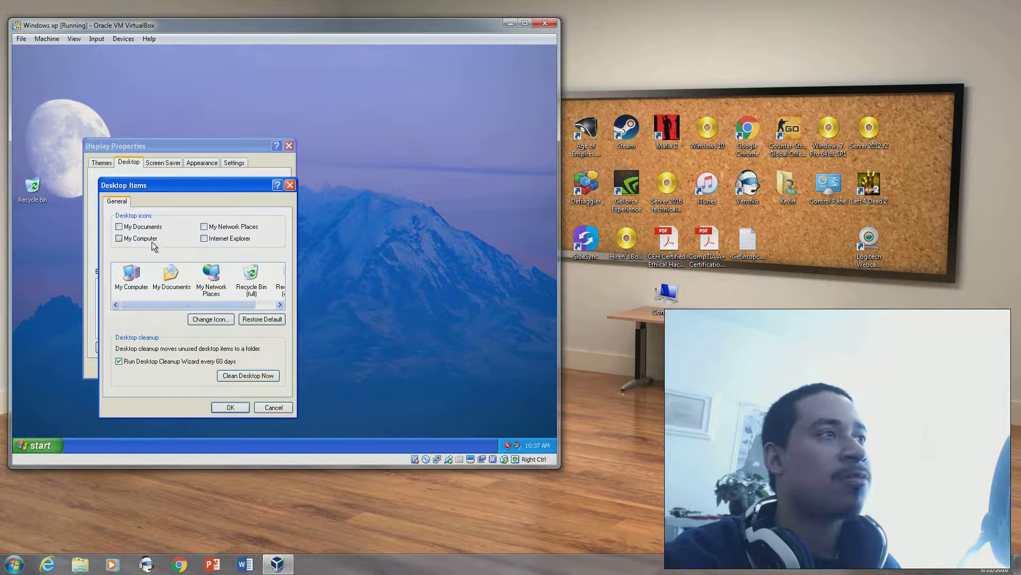
left_click(141, 239)
left_click(203, 238)
left_click(204, 226)
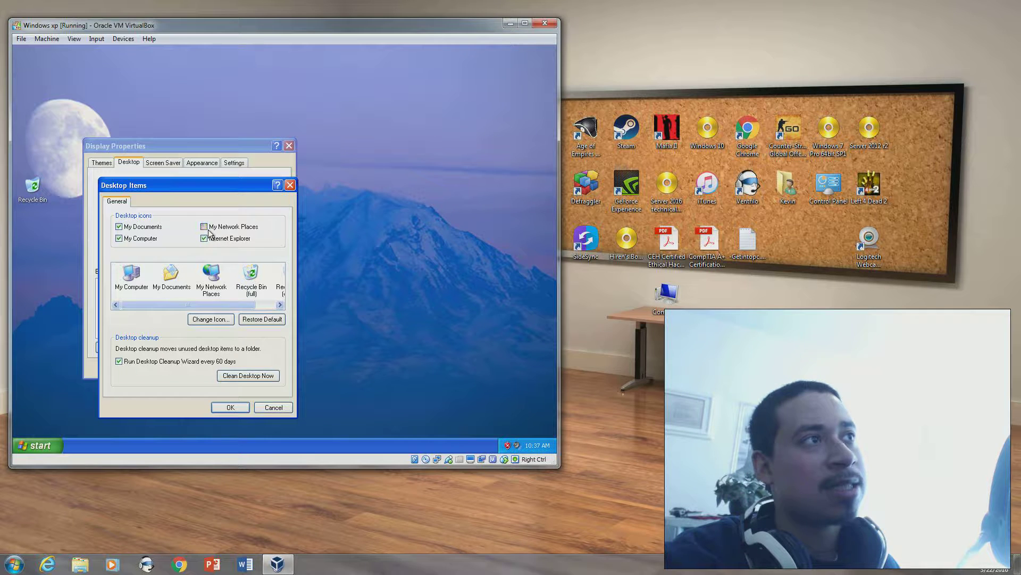
left_click(230, 408)
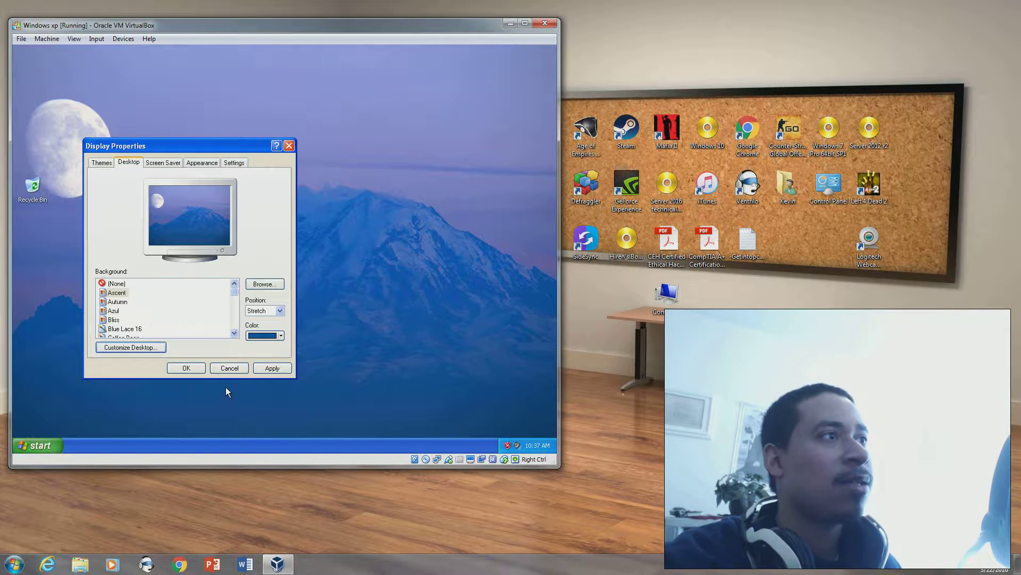
left_click(188, 371)
Review the desktop, screen saver, appearance and screen resolution settings in Display Properties, and close it without changes
right_click(157, 215)
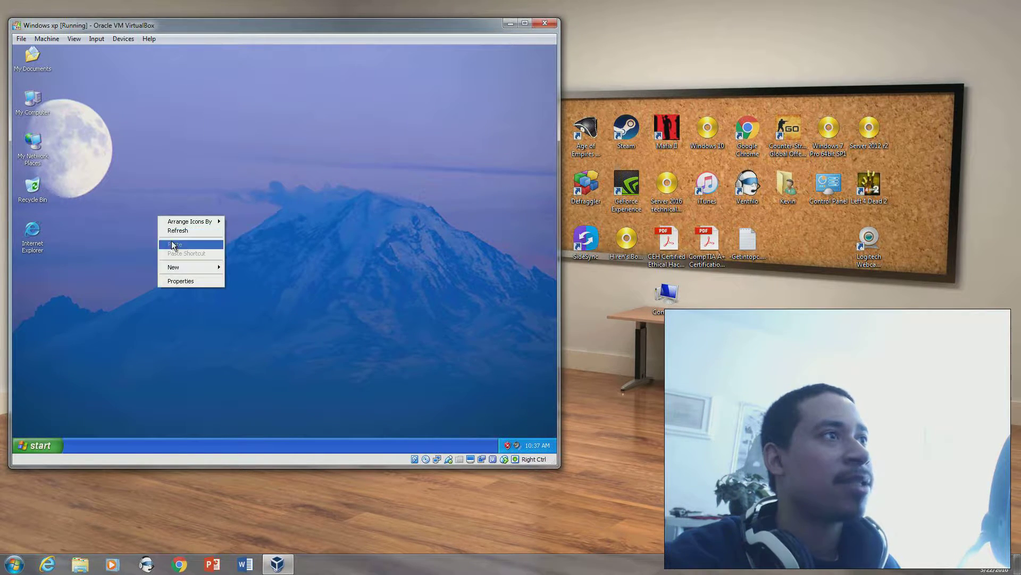
left_click(179, 283)
left_click(86, 100)
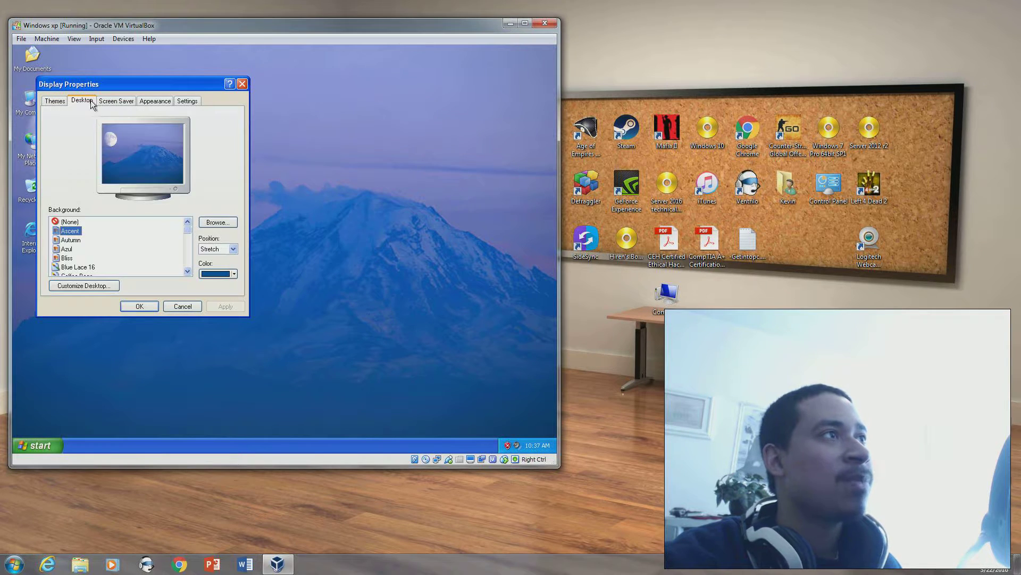
left_click(108, 101)
left_click(146, 101)
left_click(188, 101)
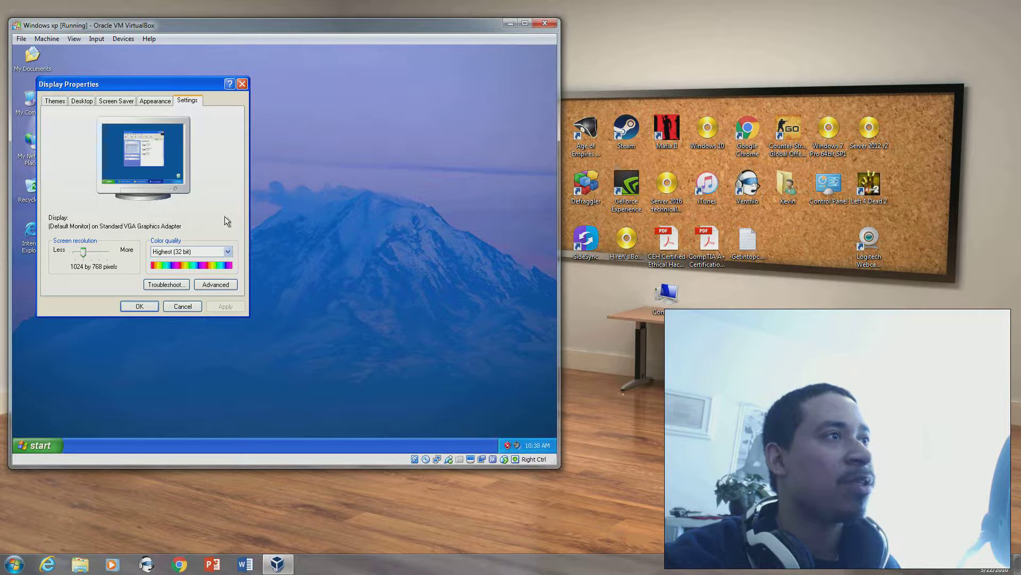
left_click(131, 102)
left_click(82, 102)
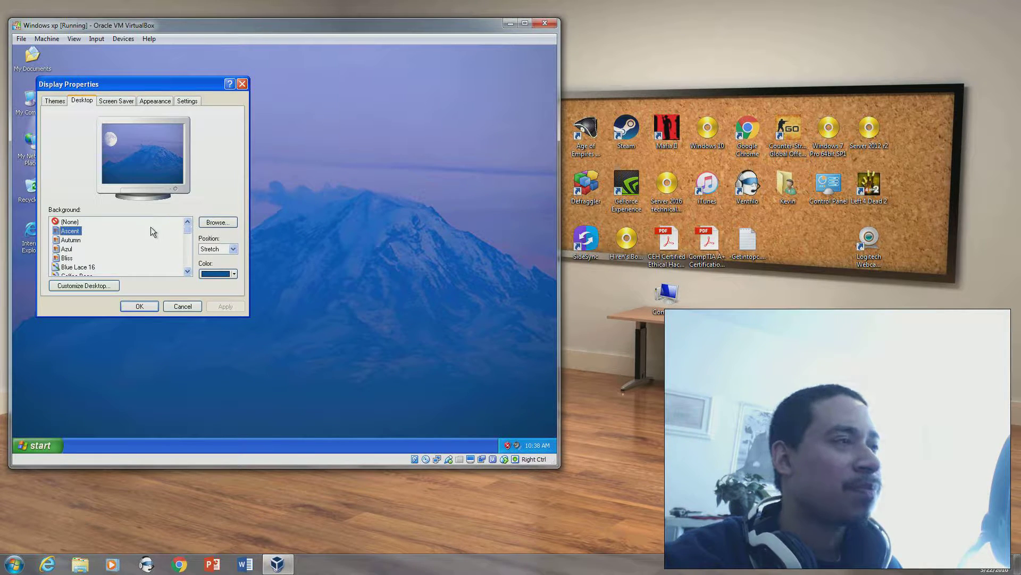
left_click(242, 84)
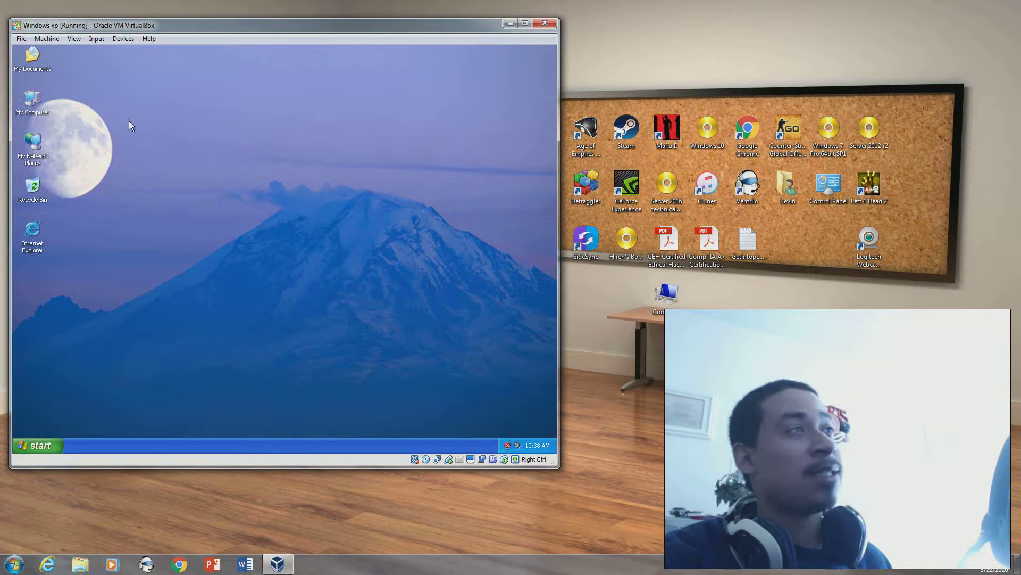
Open Computer Management for My Computer and display the Users folder under Local Users and Groups
right_click(31, 104)
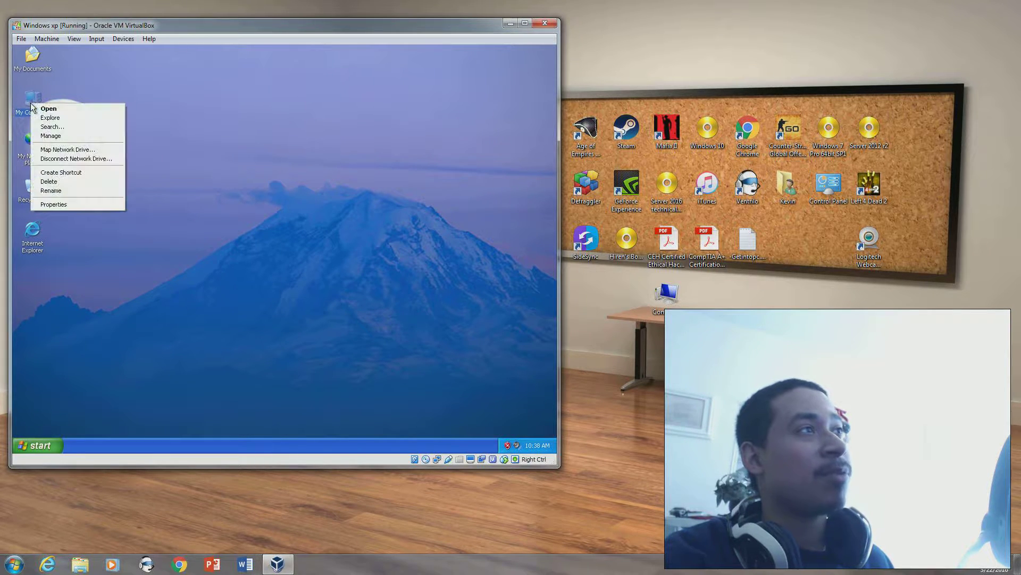
left_click(50, 137)
left_click(105, 153)
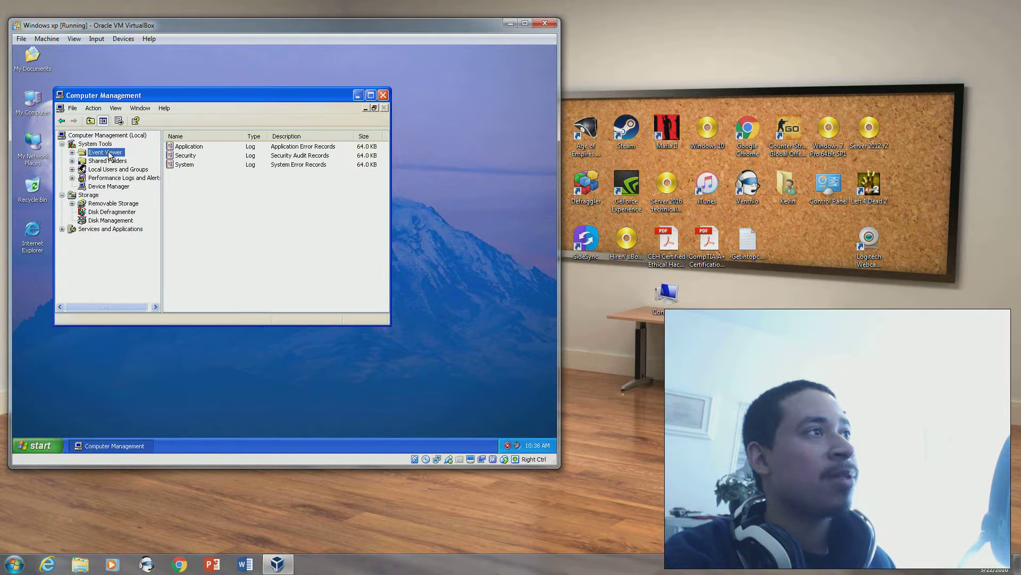
left_click(104, 162)
left_click(109, 169)
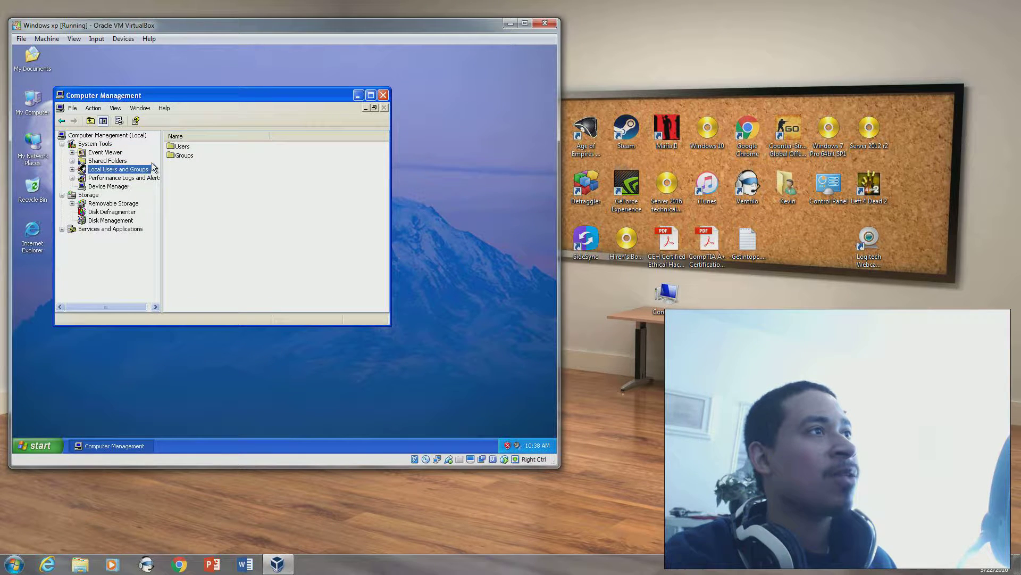
left_click(182, 147)
double_click(182, 147)
Delete the user account listed directly below the SUPPORT account and confirm the deletion
right_click(184, 173)
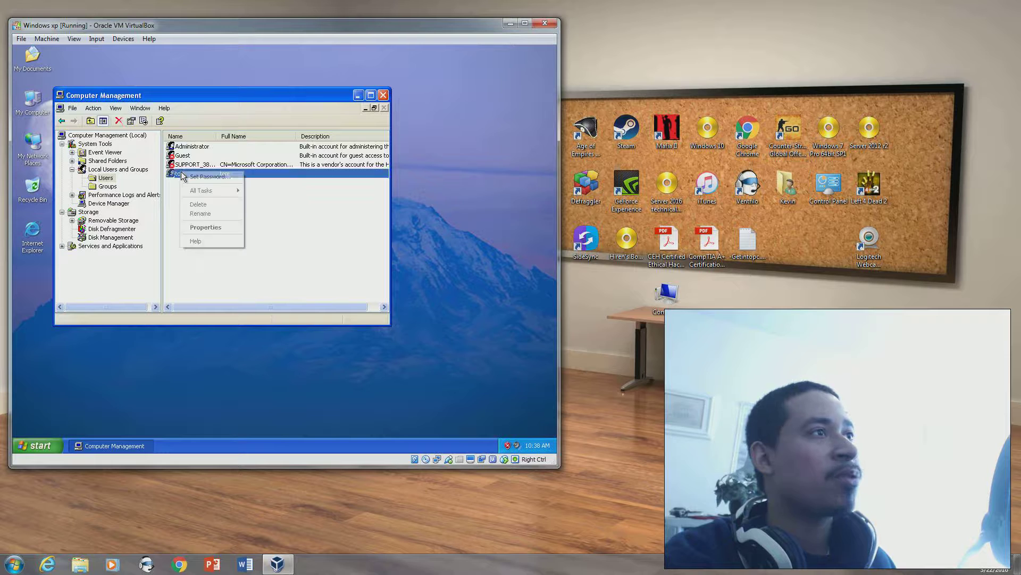
left_click(237, 204)
left_click(201, 234)
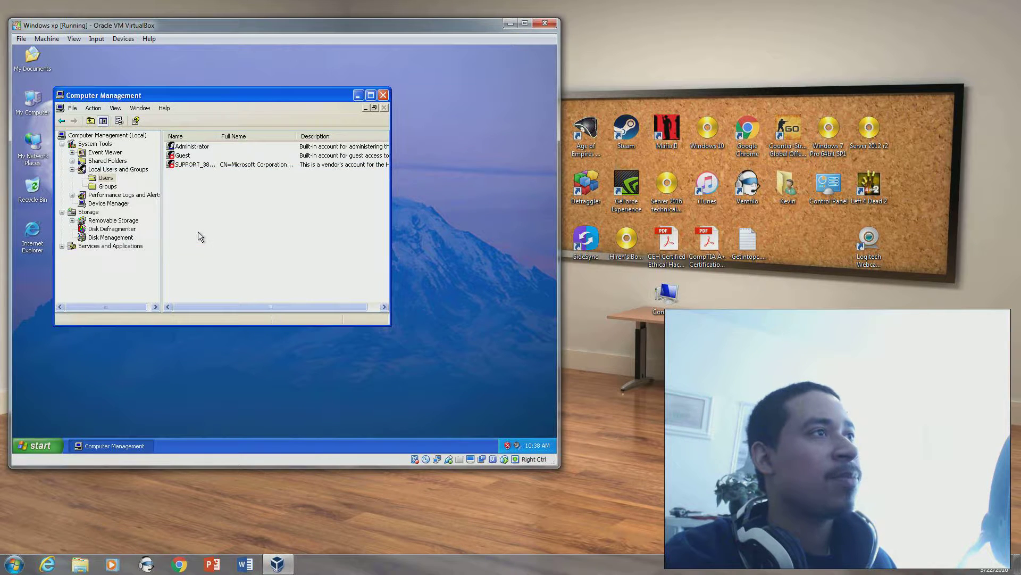
Create a new local user by entering the person's first name as user name, leaving the password blank, and close the form
right_click(195, 187)
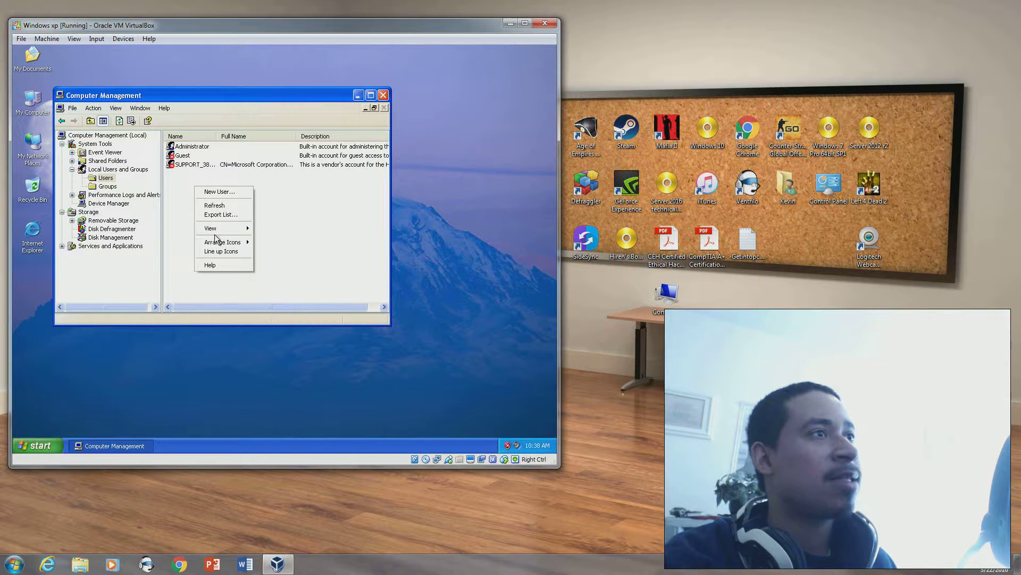
left_click(219, 191)
type("Tom")
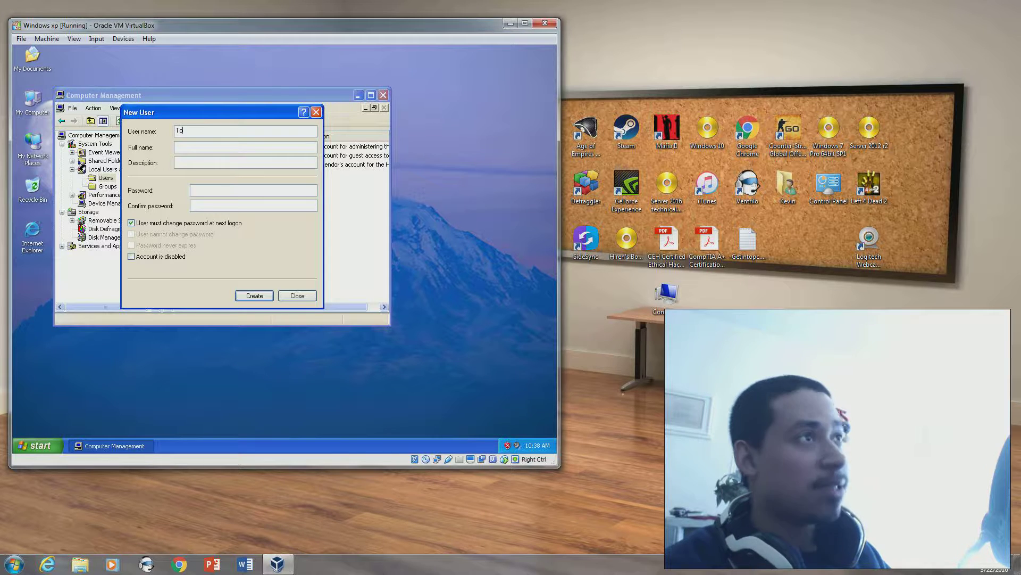
key("Return")
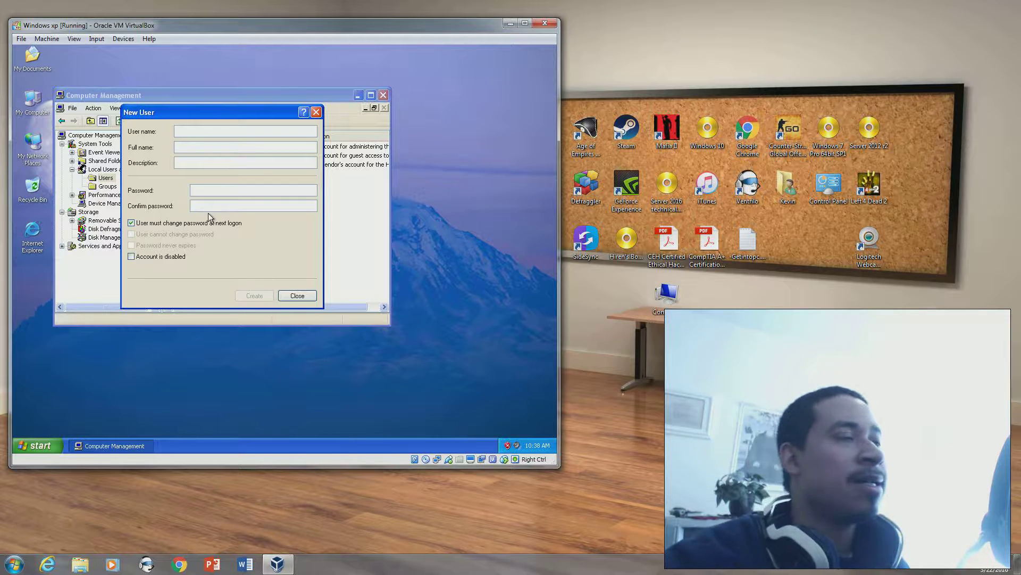
left_click(299, 294)
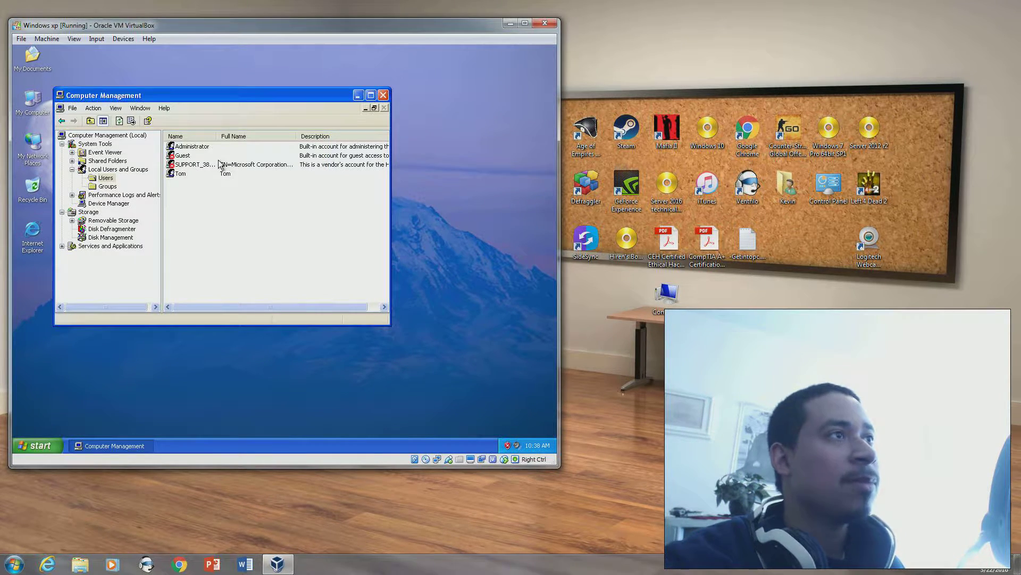
Review the Groups folder, performance logs, Device Manager and the storage tools, including Disk Defragmenter and Disk Management, in Computer Management
left_click(107, 186)
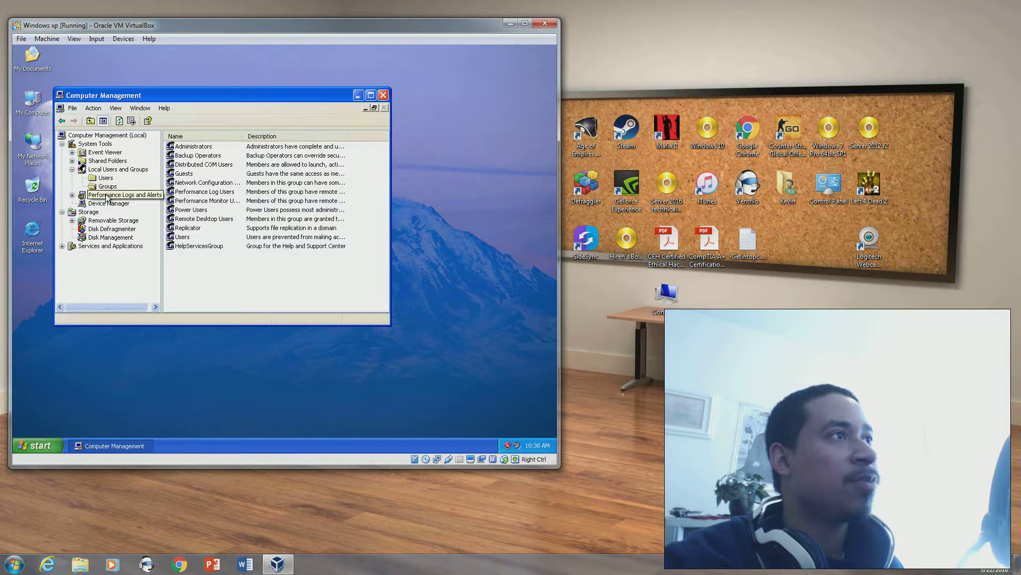
left_click(106, 195)
left_click(105, 204)
left_click(88, 212)
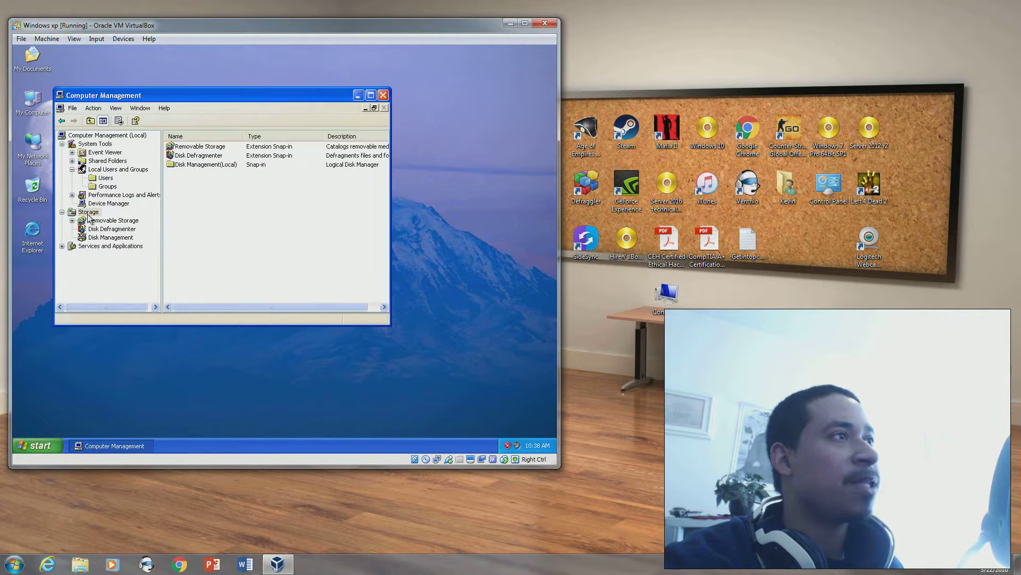
left_click(103, 221)
left_click(104, 230)
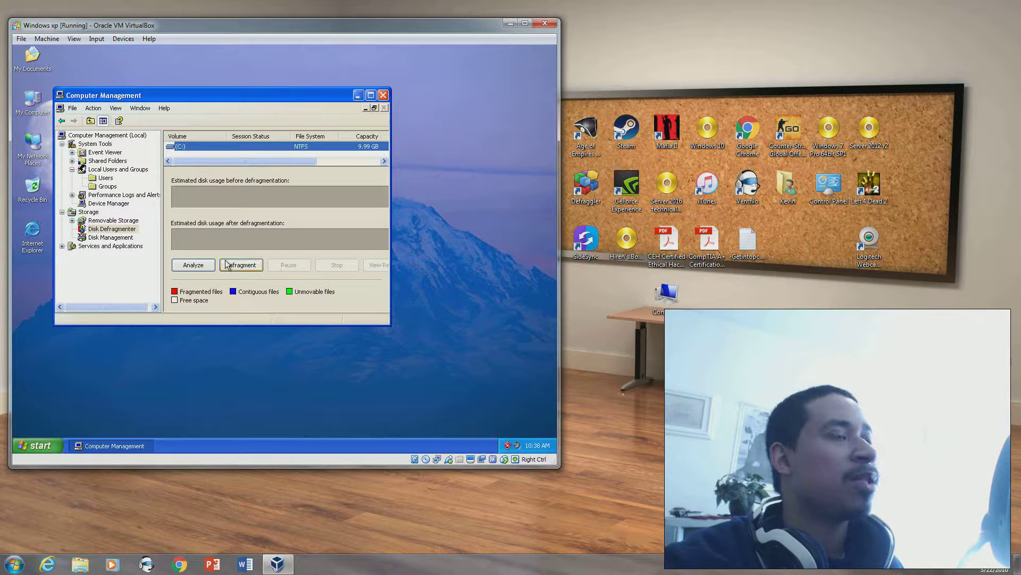
left_click(110, 238)
Examine Services, WMI Control and Indexing Service under Services and Applications, glance at System Tools, and close Computer Management
left_click(104, 245)
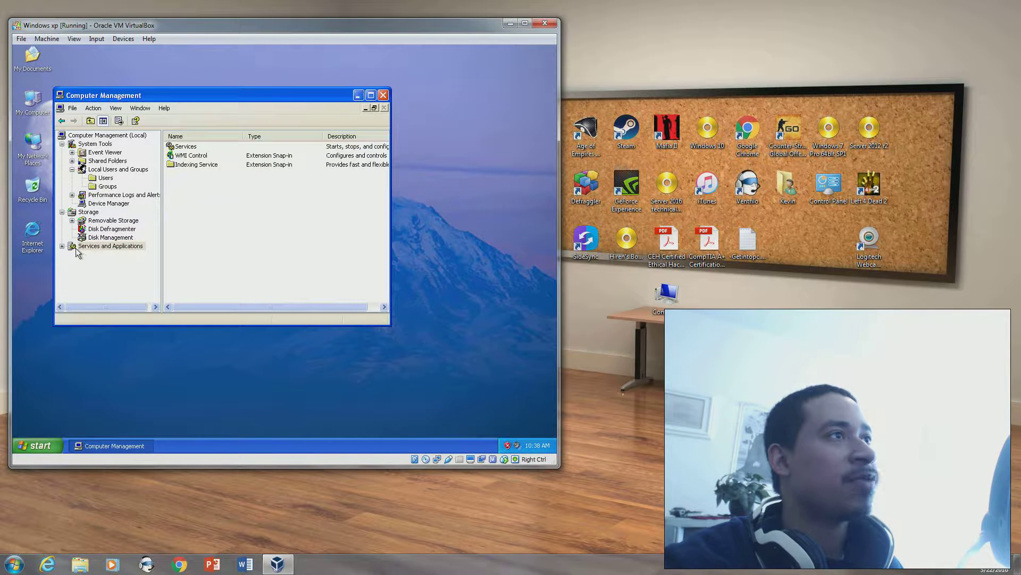
left_click(63, 246)
left_click(89, 255)
left_click(102, 264)
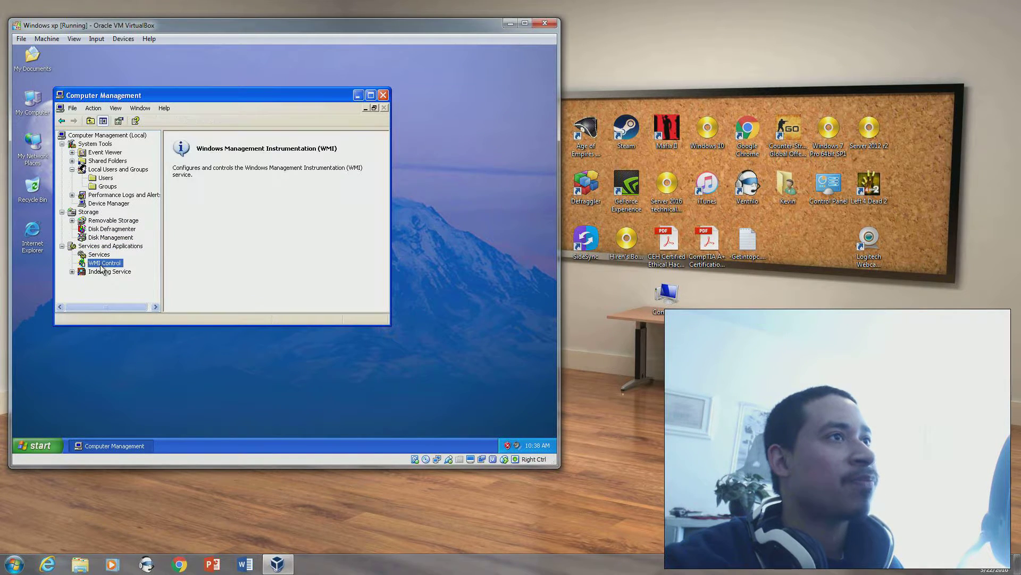
double_click(100, 248)
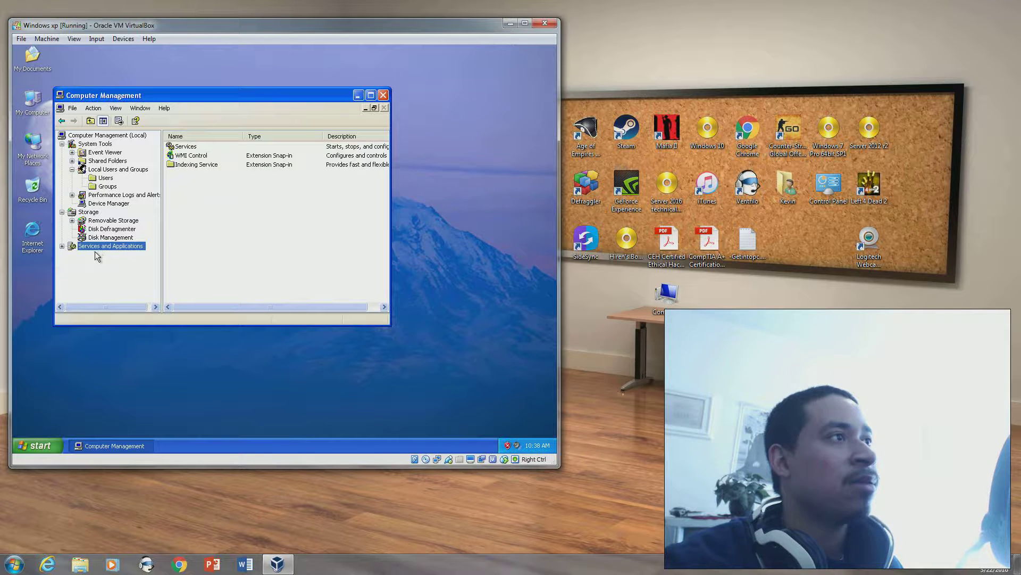
left_click(63, 246)
left_click(93, 255)
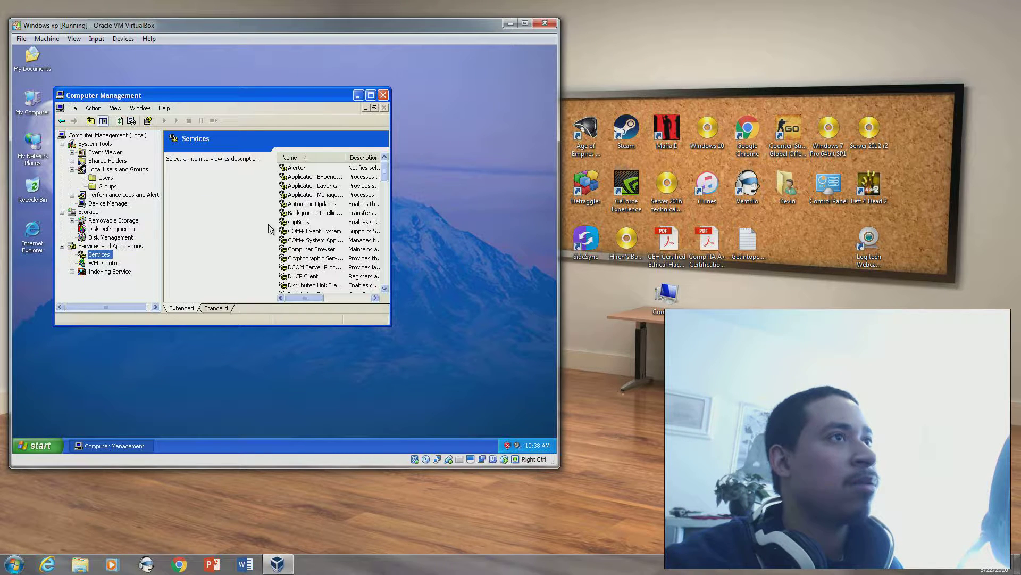
left_click(314, 205)
left_click(86, 272)
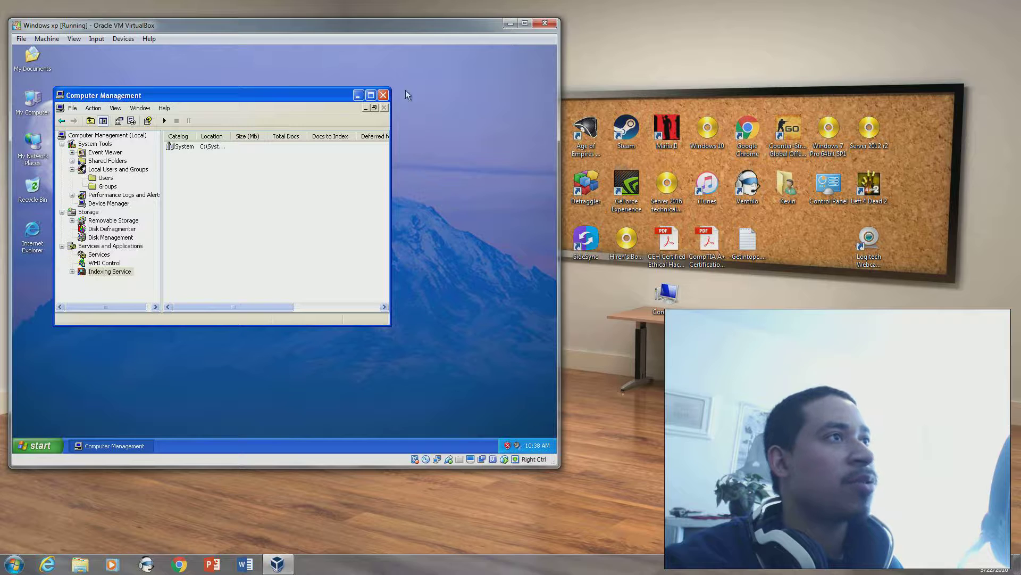
left_click(98, 143)
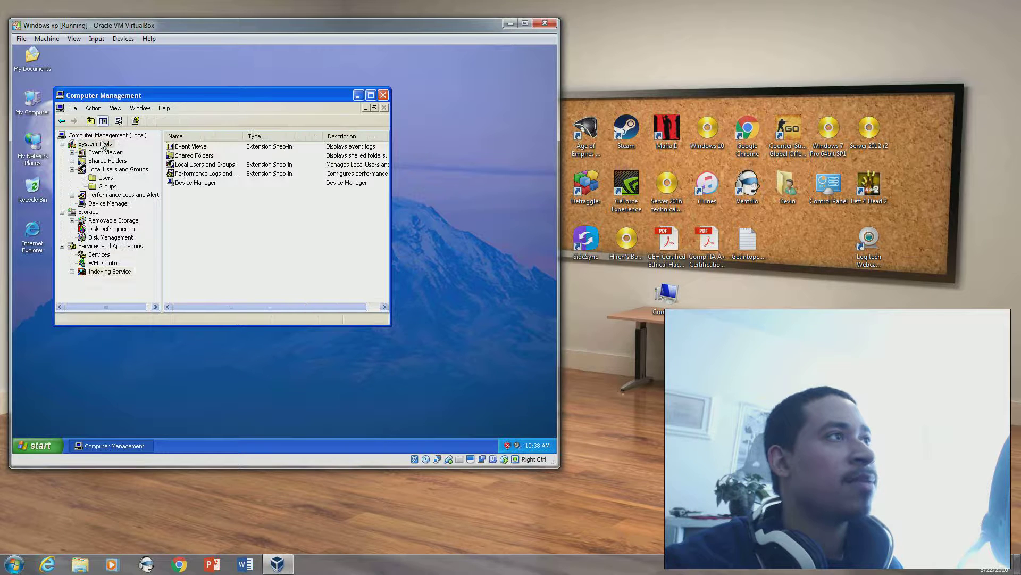
left_click(383, 96)
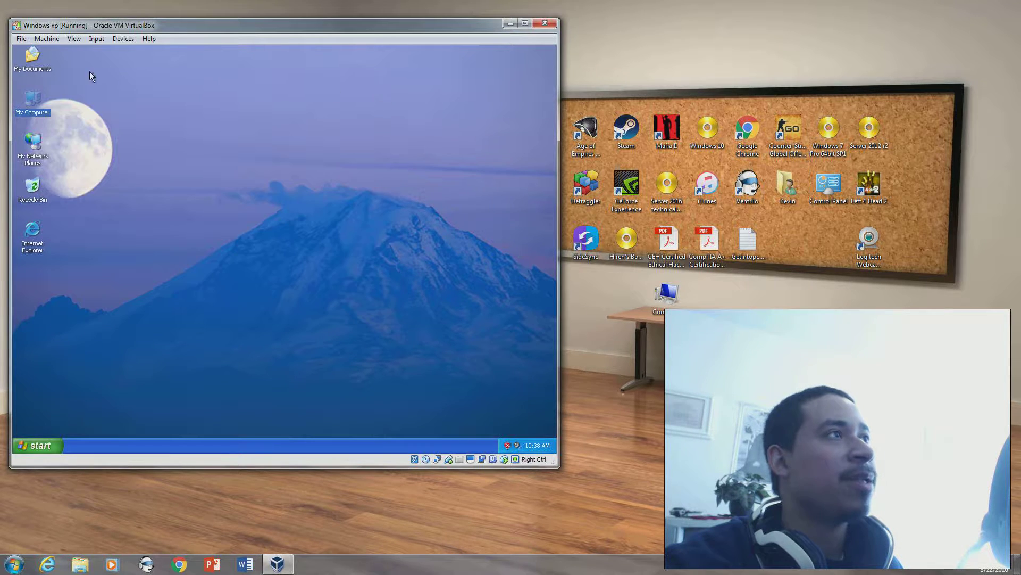
Open the properties of My Computer and review the computer name, hardware and advanced settings
right_click(33, 104)
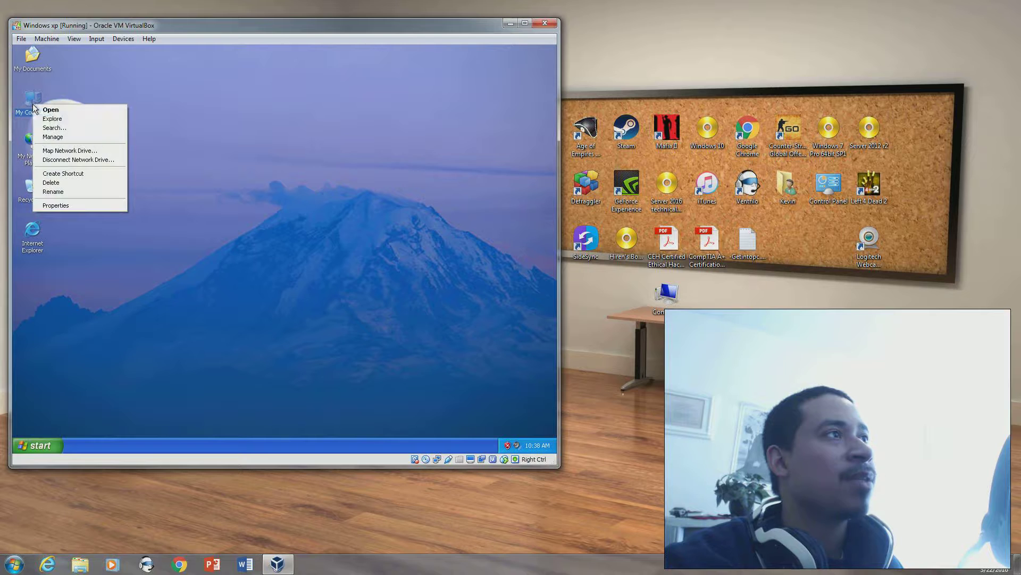
left_click(58, 206)
left_click(133, 126)
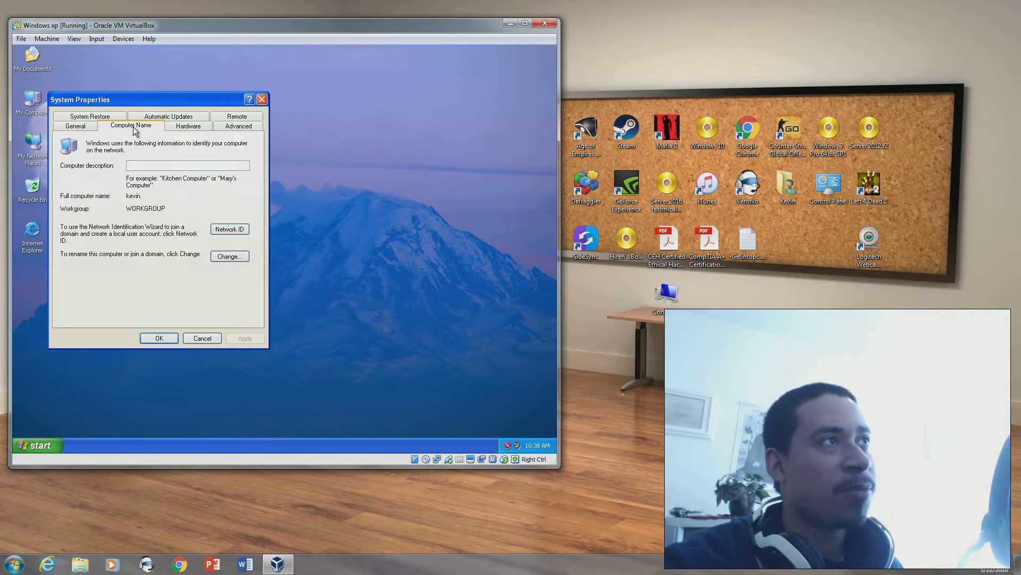
left_click(188, 125)
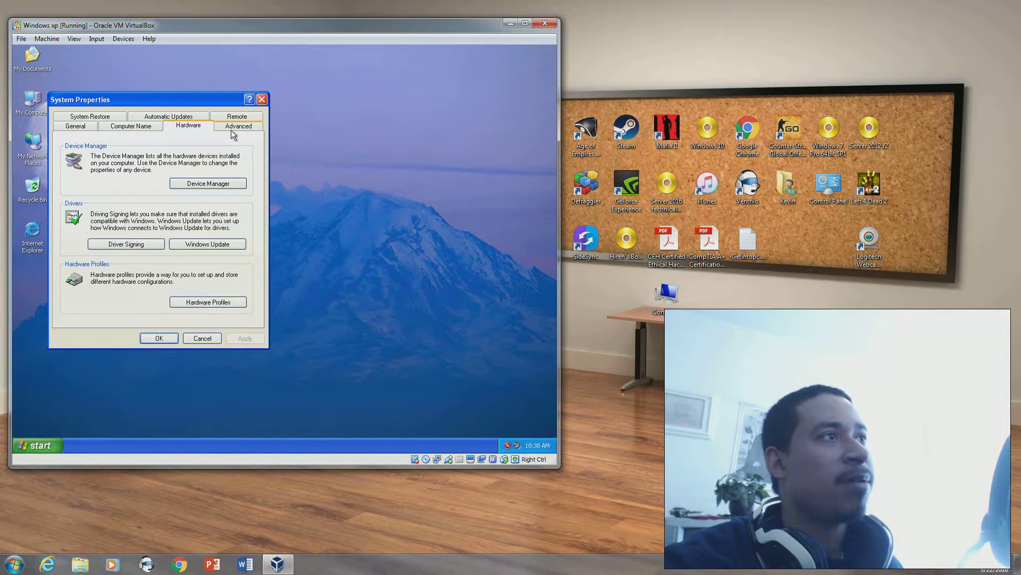
left_click(236, 127)
Review the visual effects, advanced and both Data Execution Prevention choices in Performance Options, and cancel without changes
left_click(225, 186)
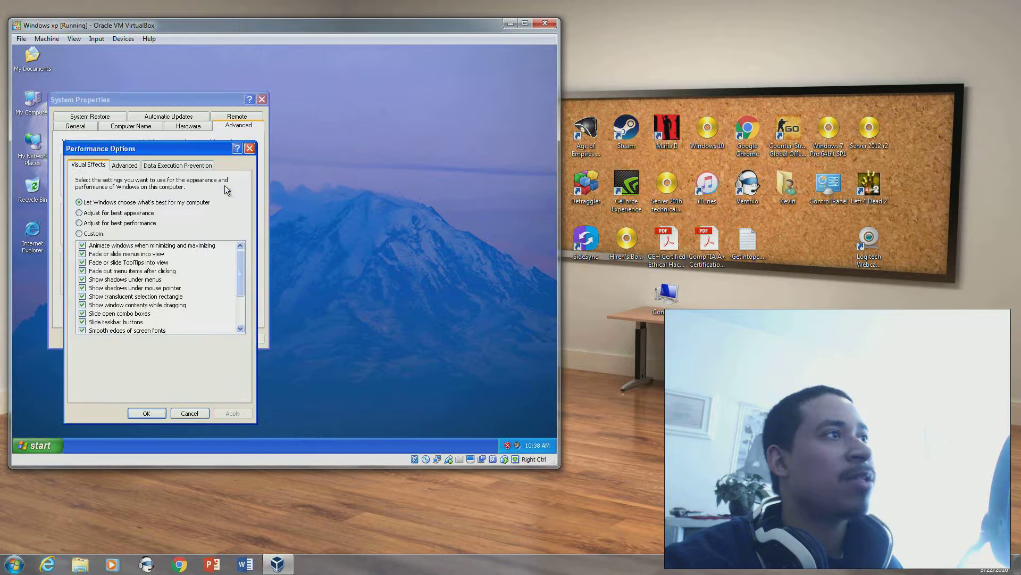
left_click(129, 166)
left_click(175, 165)
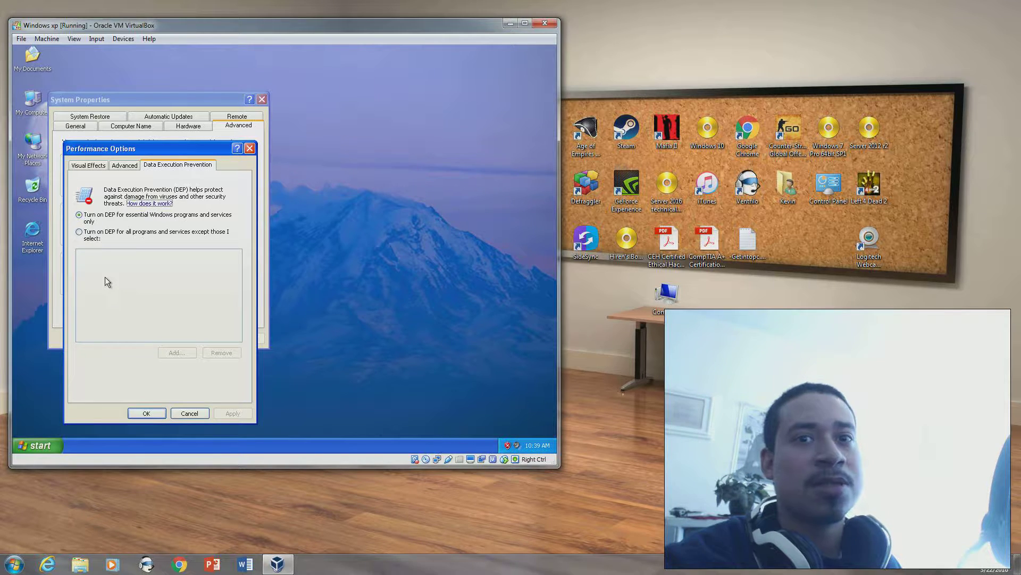
left_click(82, 233)
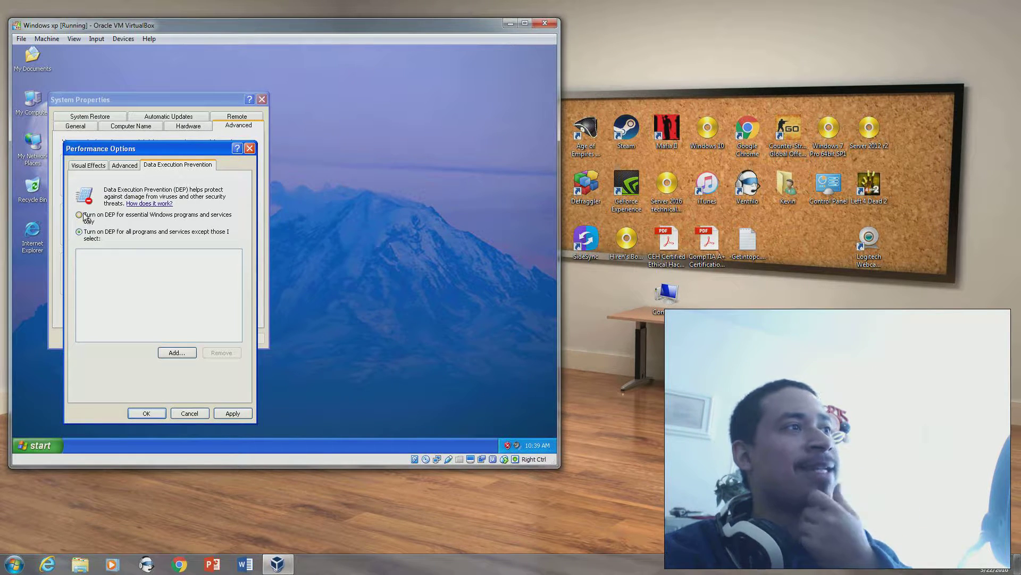
left_click(83, 220)
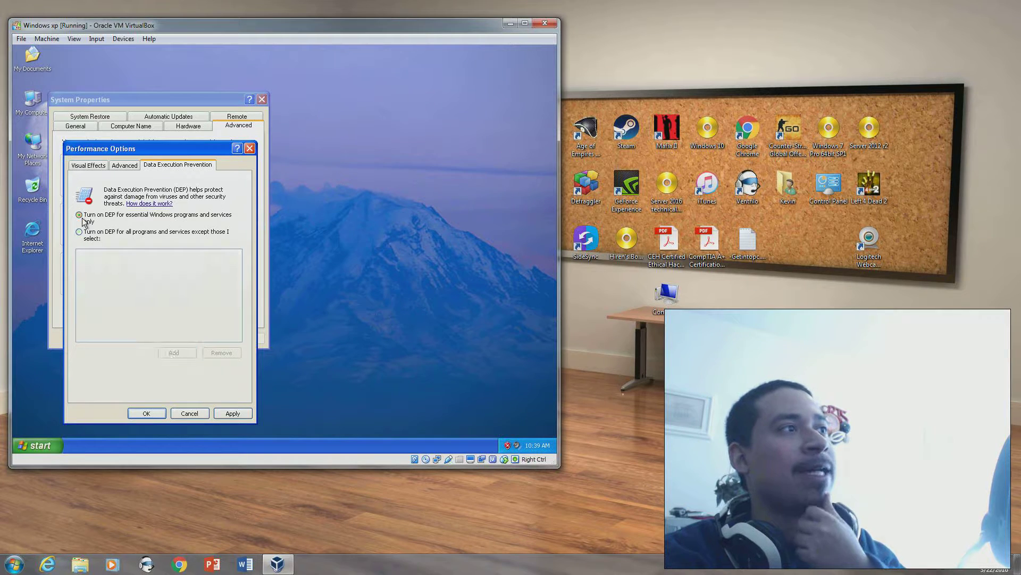
left_click(126, 165)
left_click(106, 168)
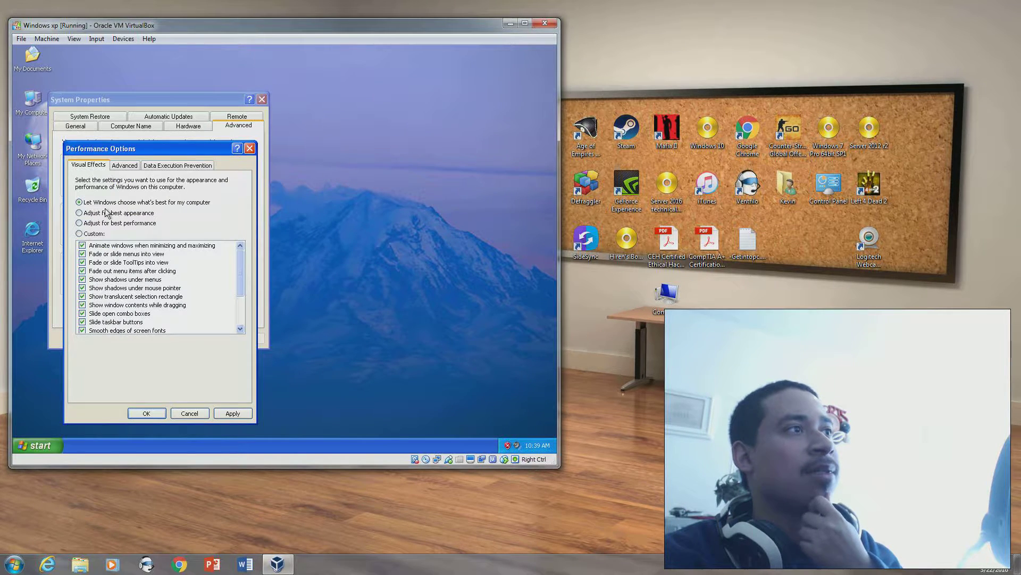
left_click(187, 413)
Review the hardware, general, System Restore, Automatic Updates and remote settings in System Properties
left_click(191, 127)
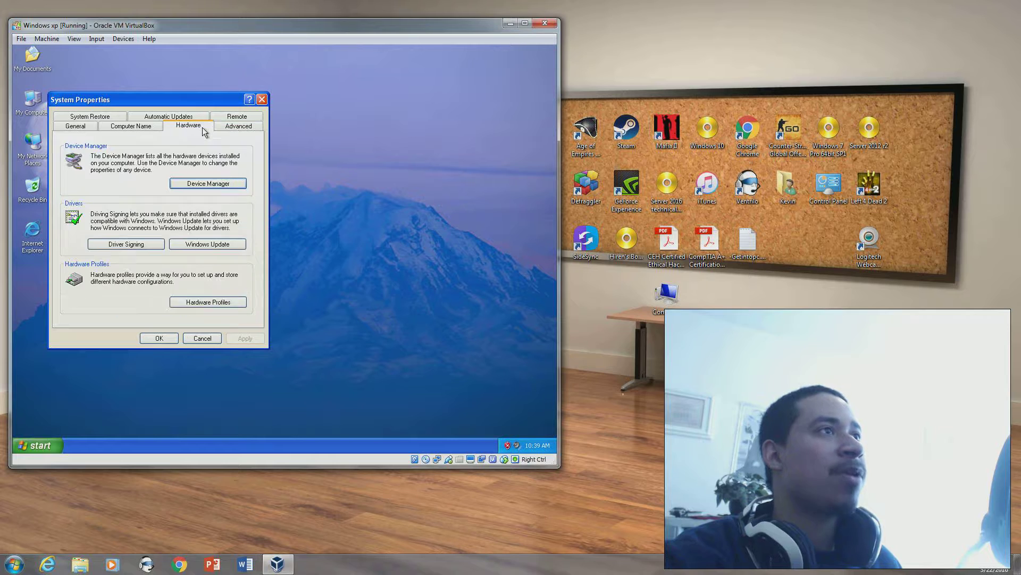
left_click(229, 118)
left_click(184, 116)
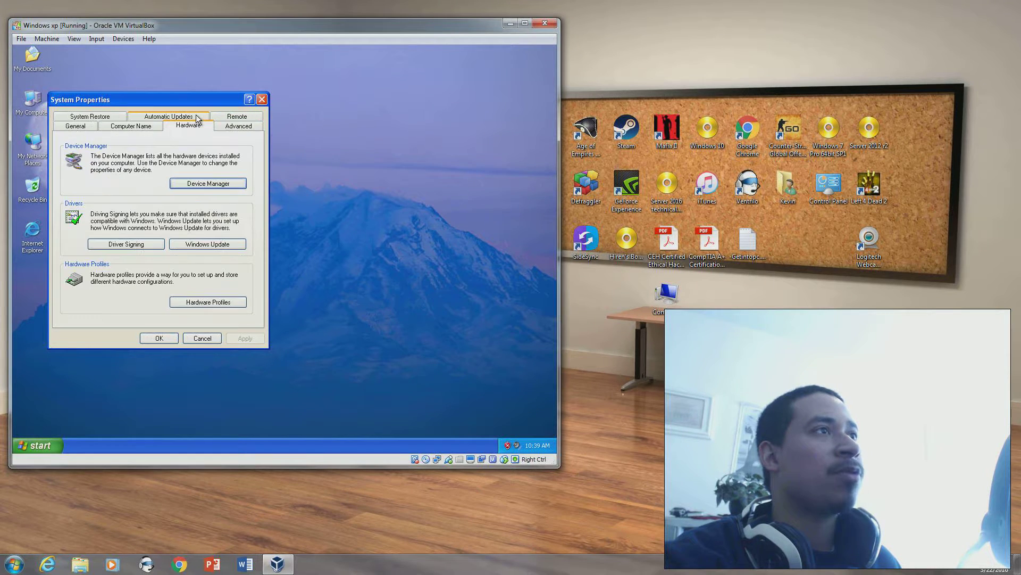
left_click(168, 114)
left_click(80, 118)
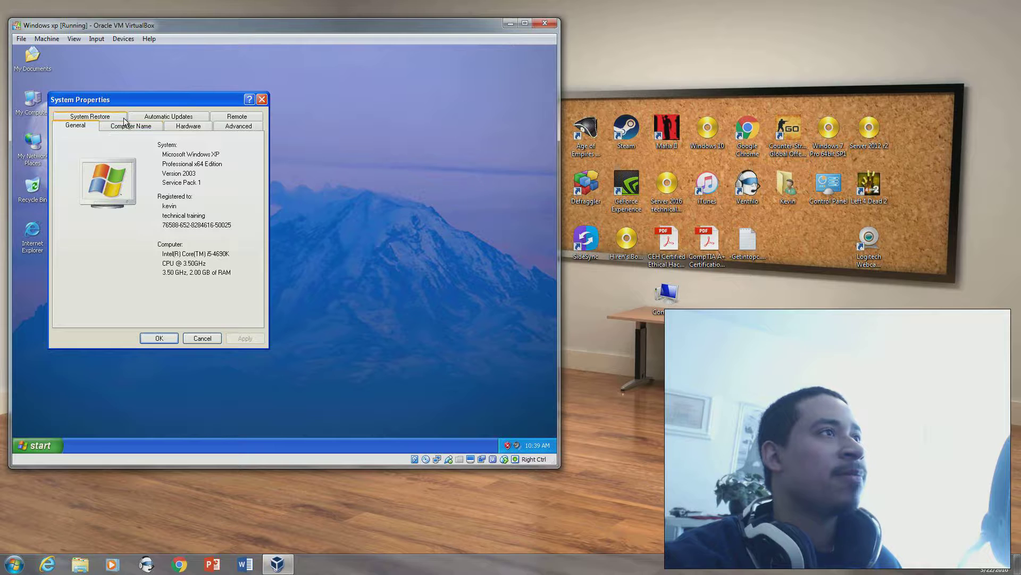
left_click(233, 127)
left_click(91, 116)
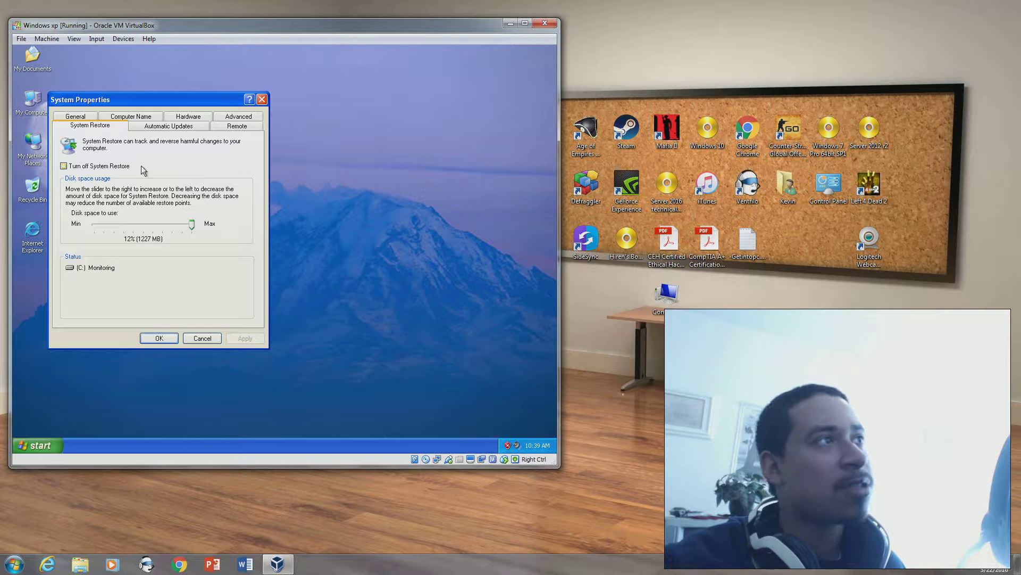
left_click(166, 125)
left_click(239, 126)
Examine the computer name and domain or workgroup membership options, and close System Properties without changes
left_click(140, 116)
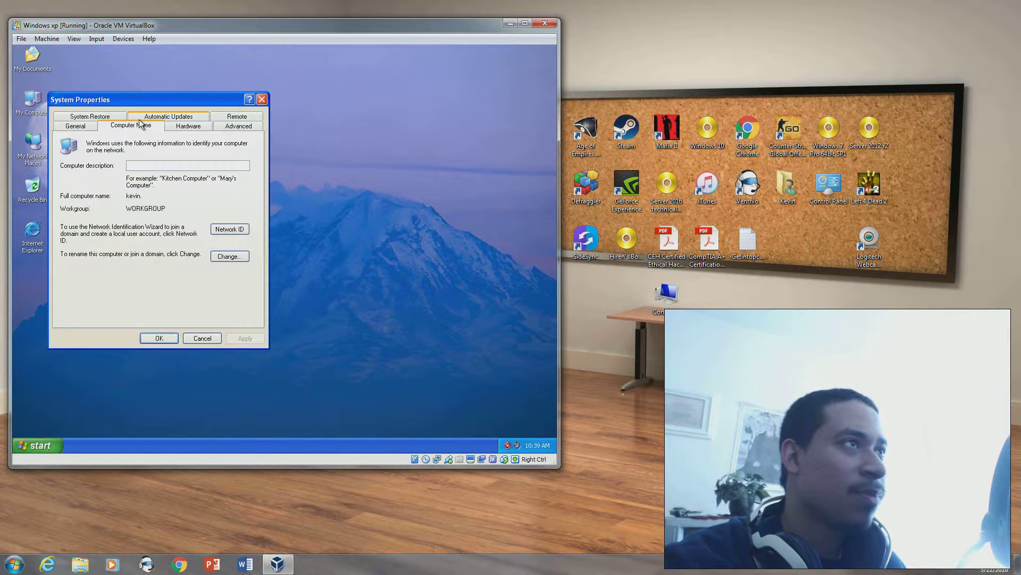
left_click(282, 268)
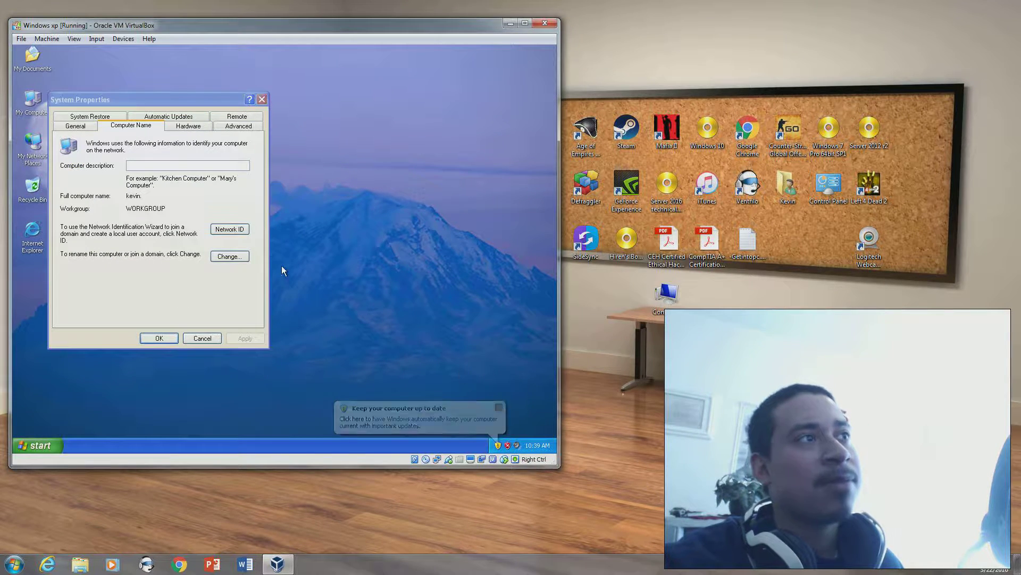
left_click(238, 260)
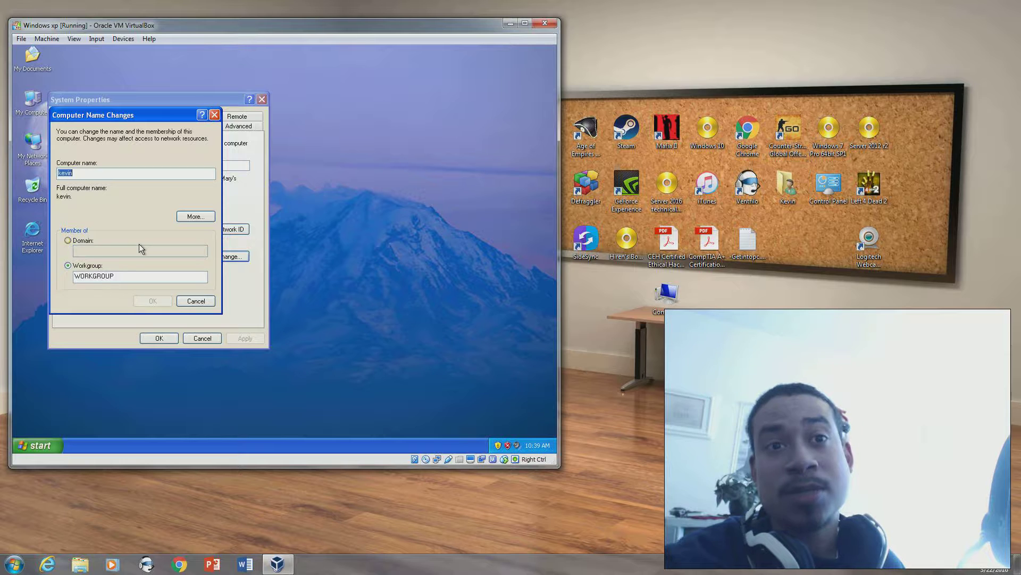
left_click(212, 258)
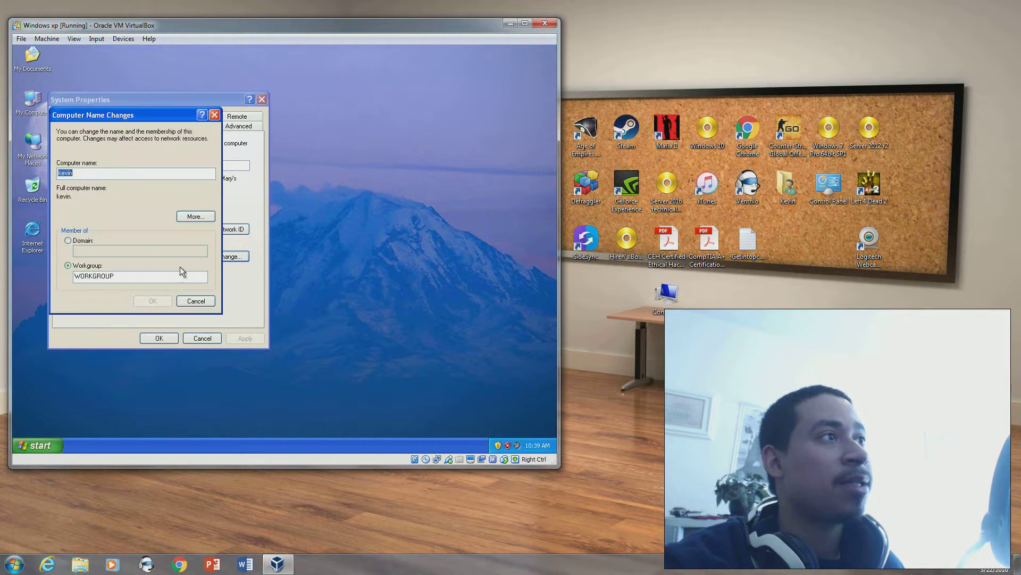
left_click(76, 240)
left_click(195, 301)
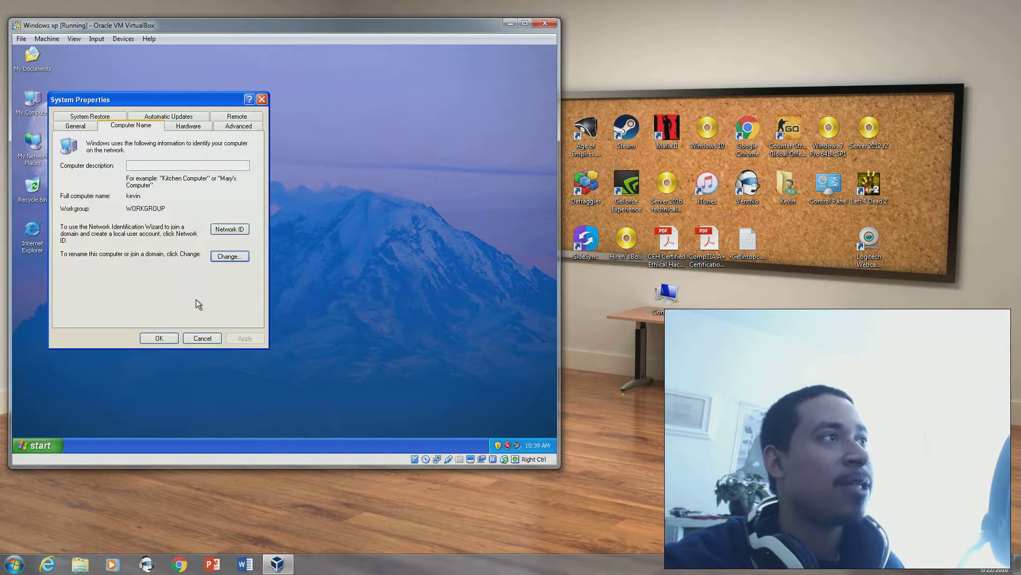
left_click(183, 339)
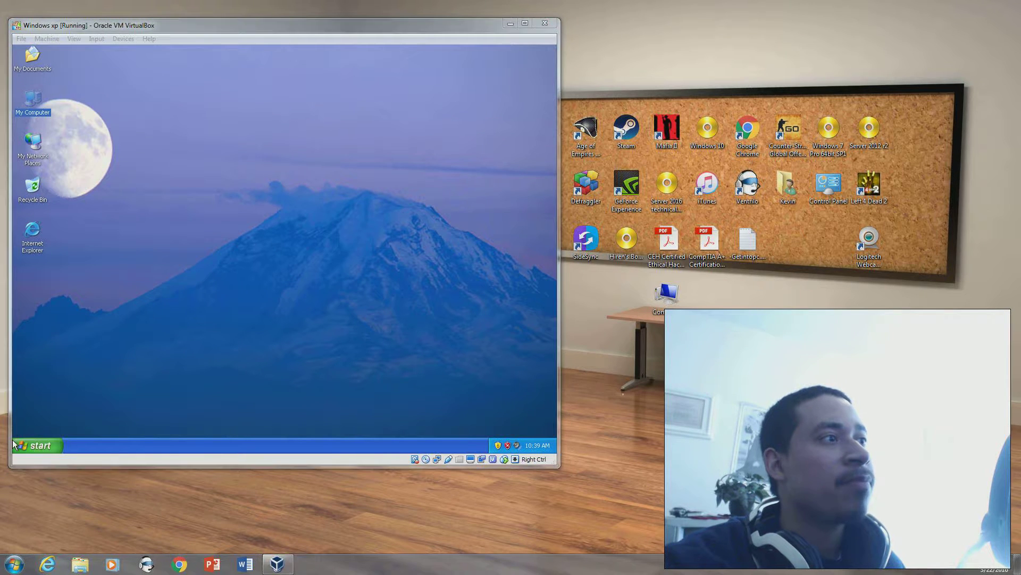
Look through the list of all installed programs and its Games entry
left_click(38, 446)
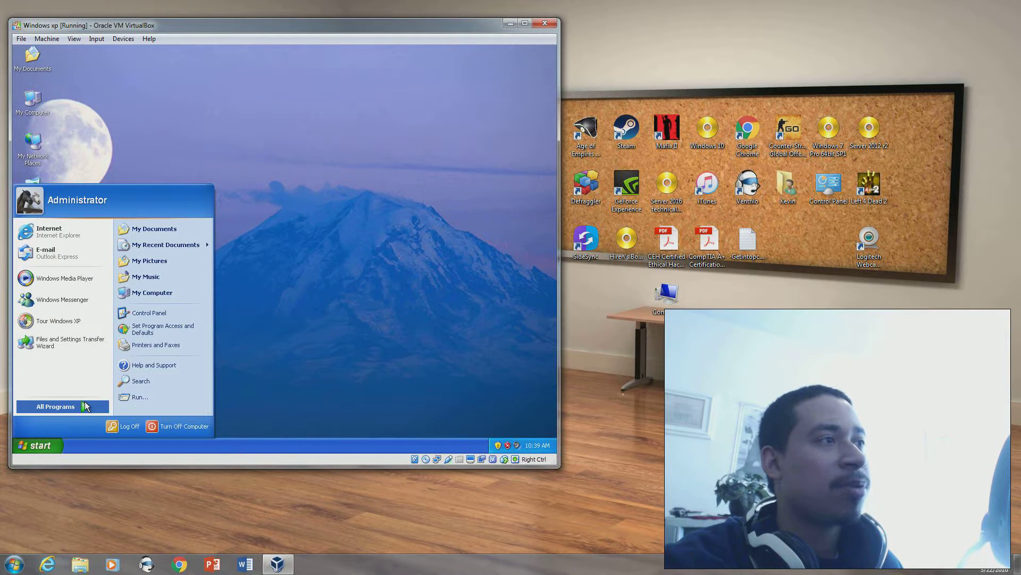
mouse_move(80, 406)
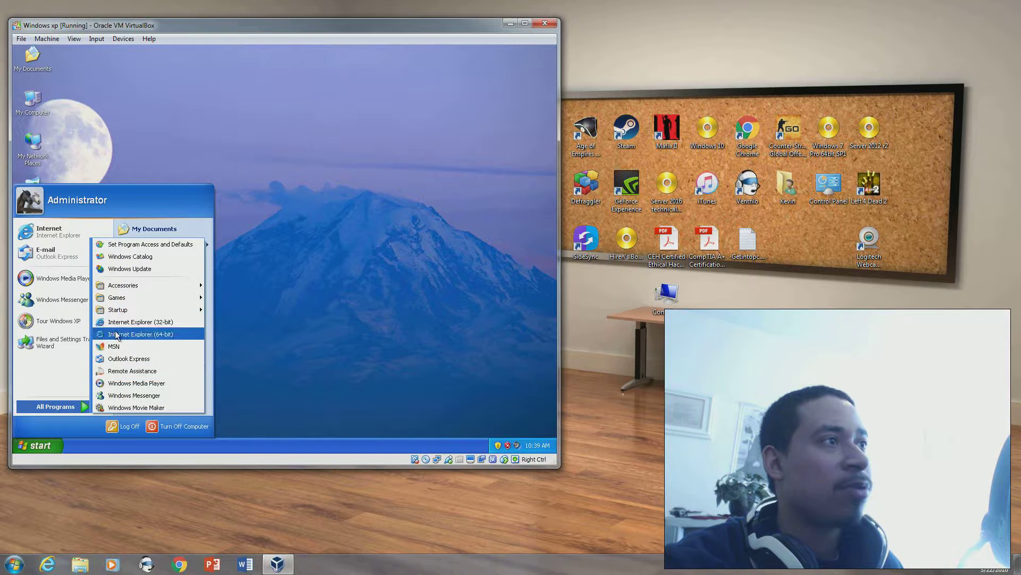
mouse_move(126, 297)
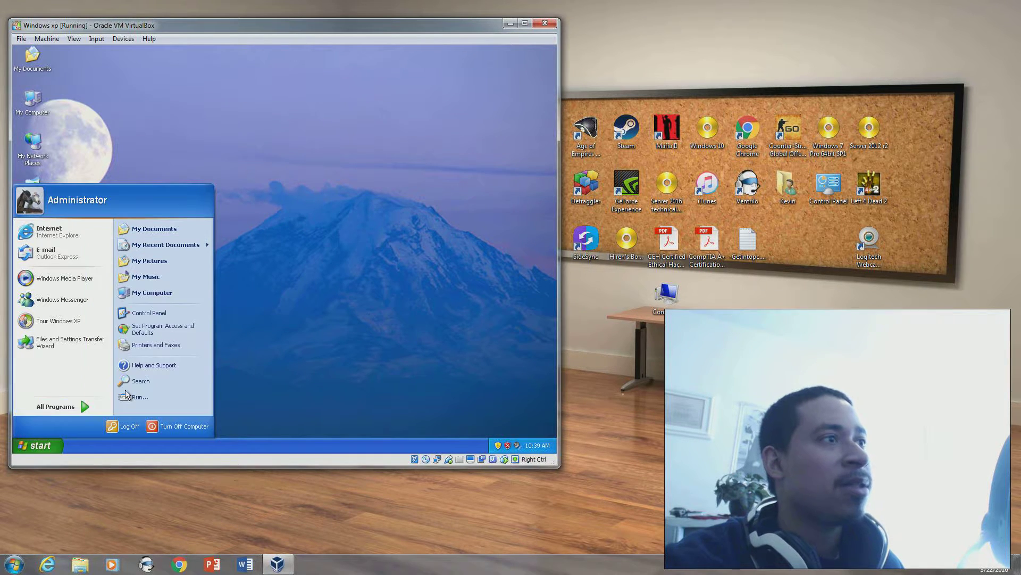
Open the Control Panel, compare its classic and category views, and display the Printers and Other Hardware category
left_click(151, 314)
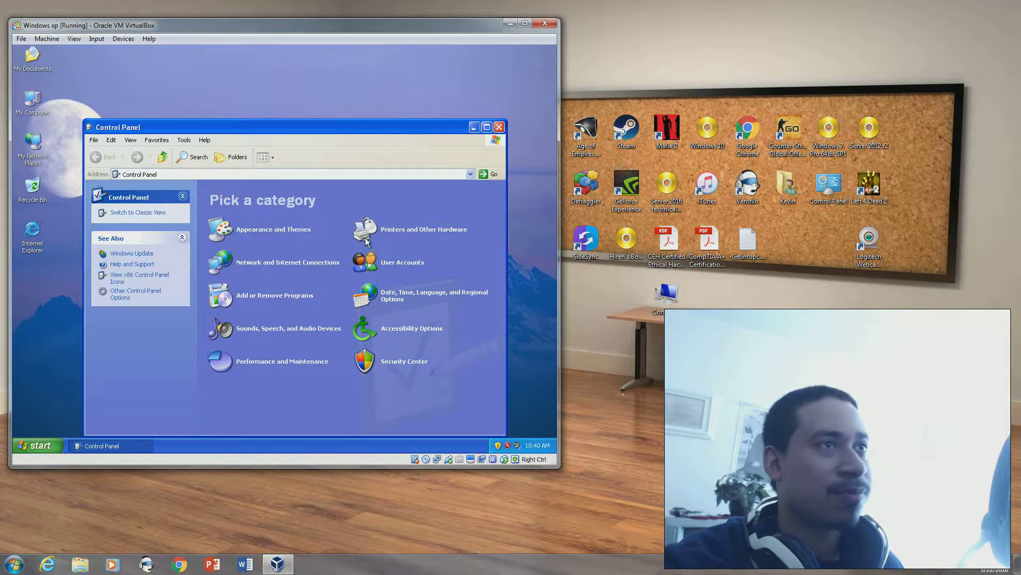
left_click(142, 214)
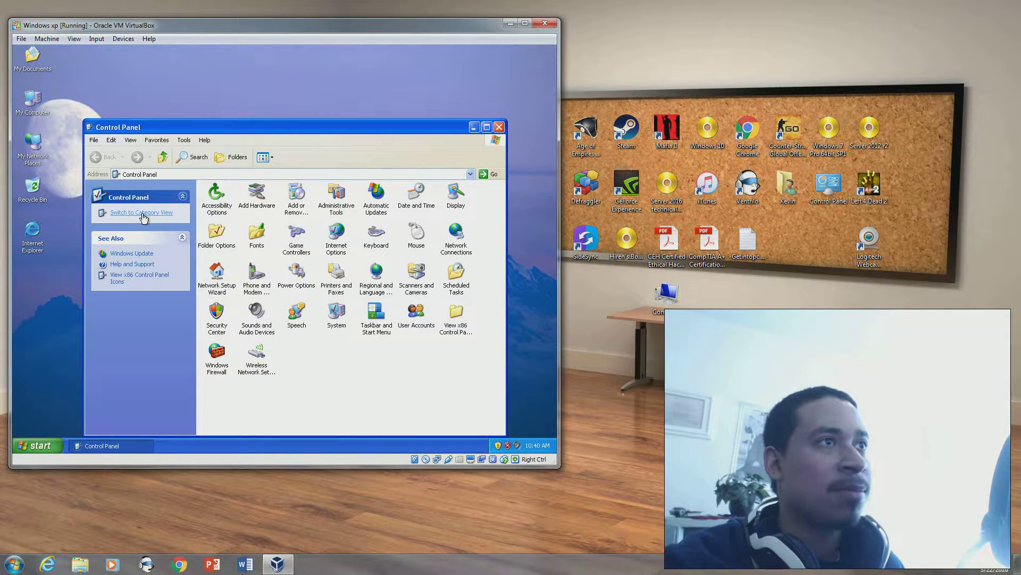
left_click(142, 213)
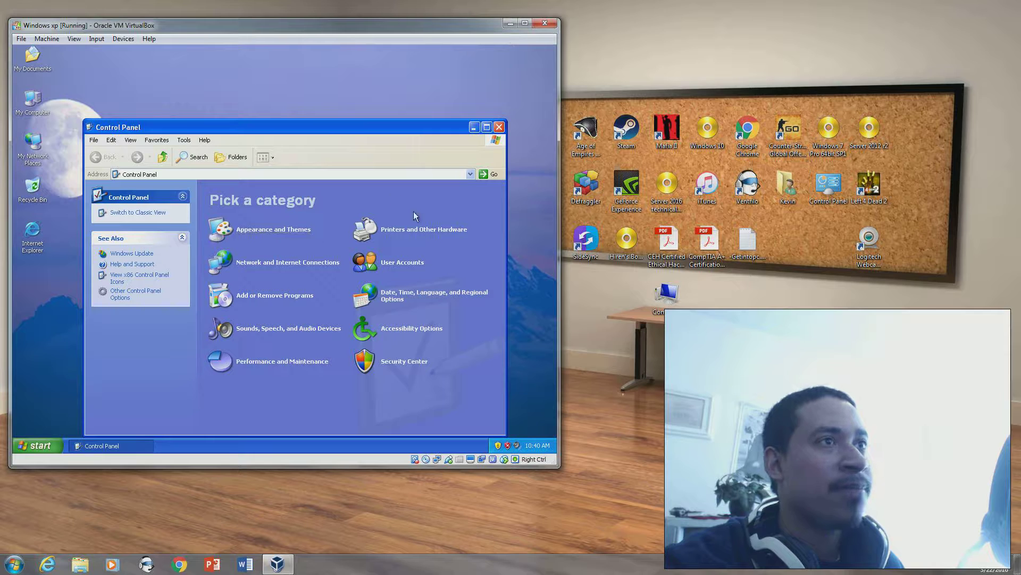
left_click(419, 231)
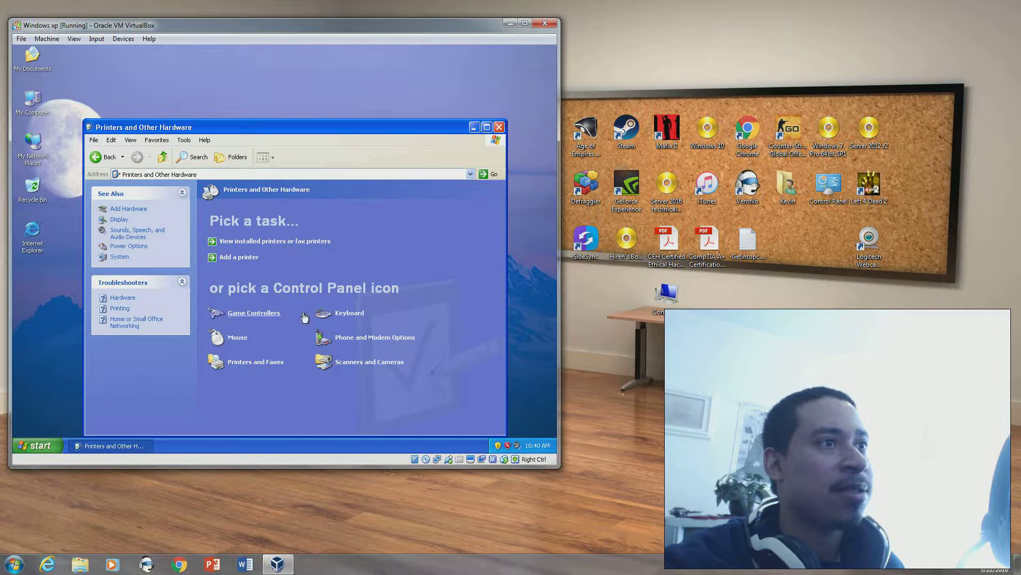
Open Printers and Faxes, explore the Add Printer Wizard up to the network printer options, and cancel without adding a printer
left_click(277, 362)
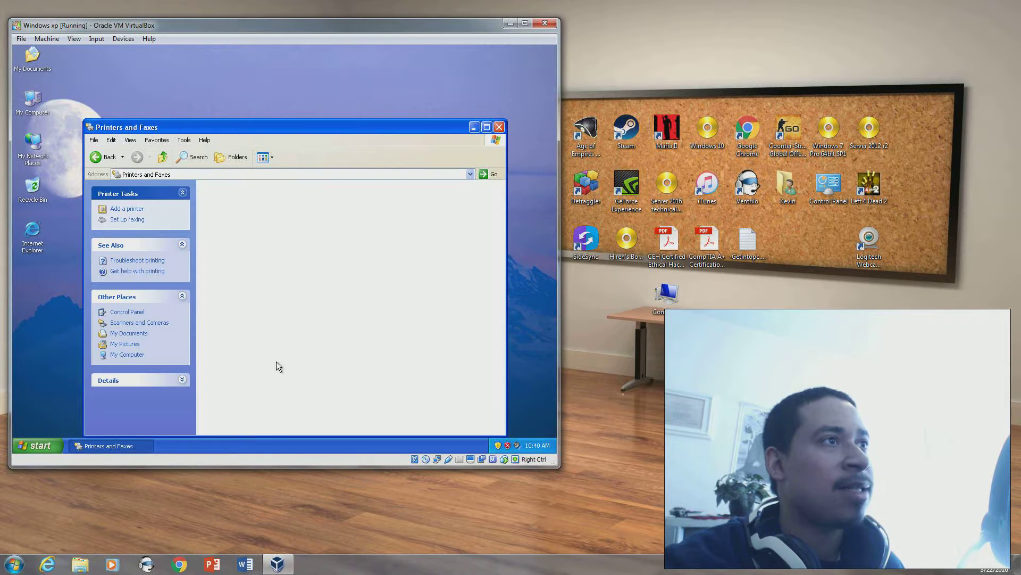
left_click(119, 208)
left_click(267, 335)
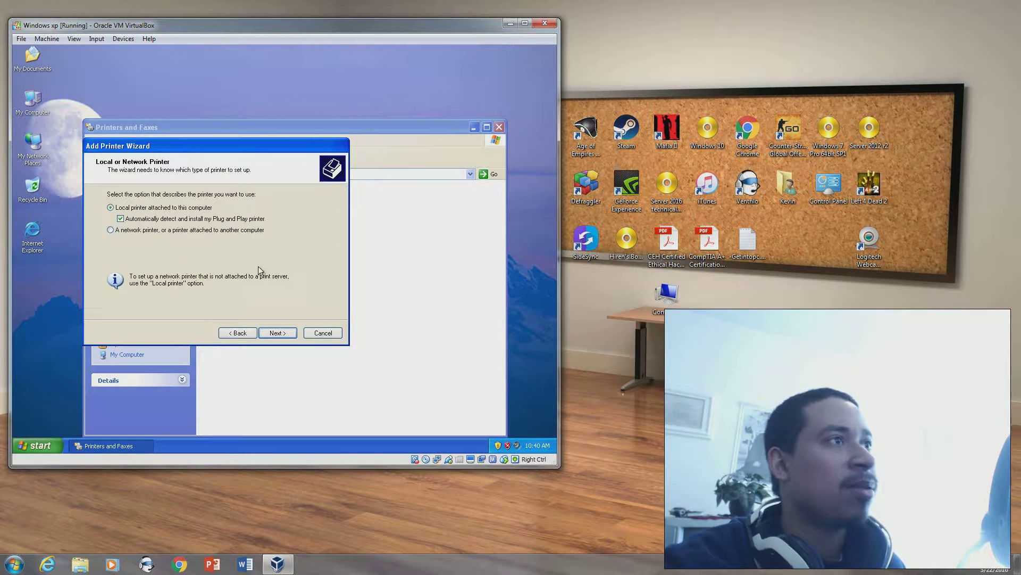
left_click(200, 230)
left_click(277, 333)
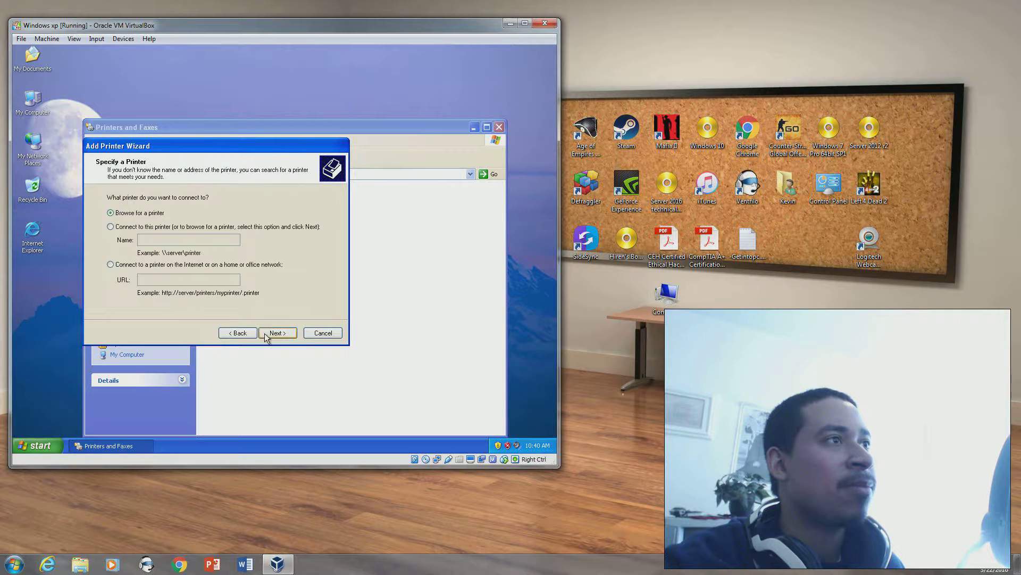
left_click(322, 333)
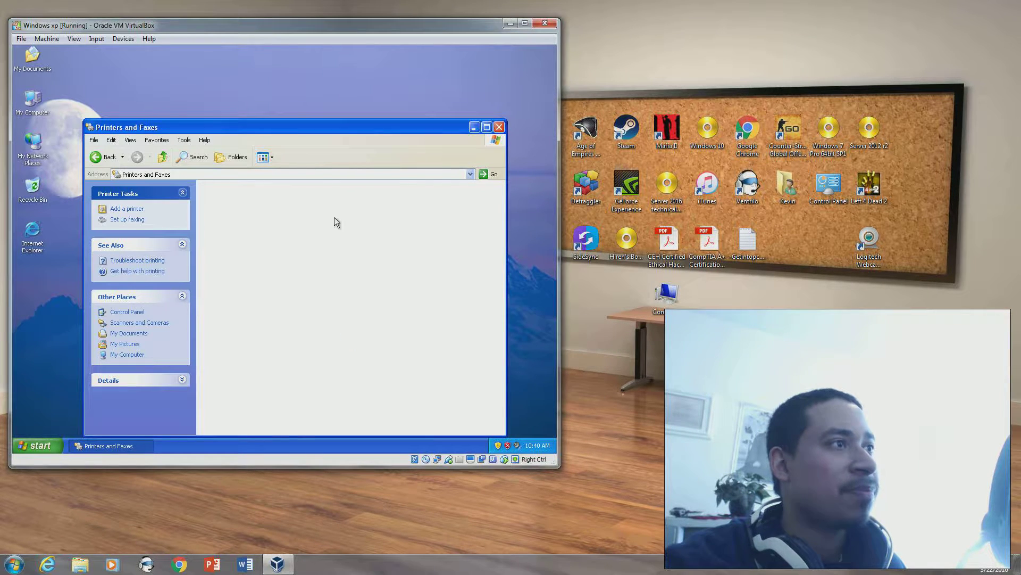
left_click(499, 127)
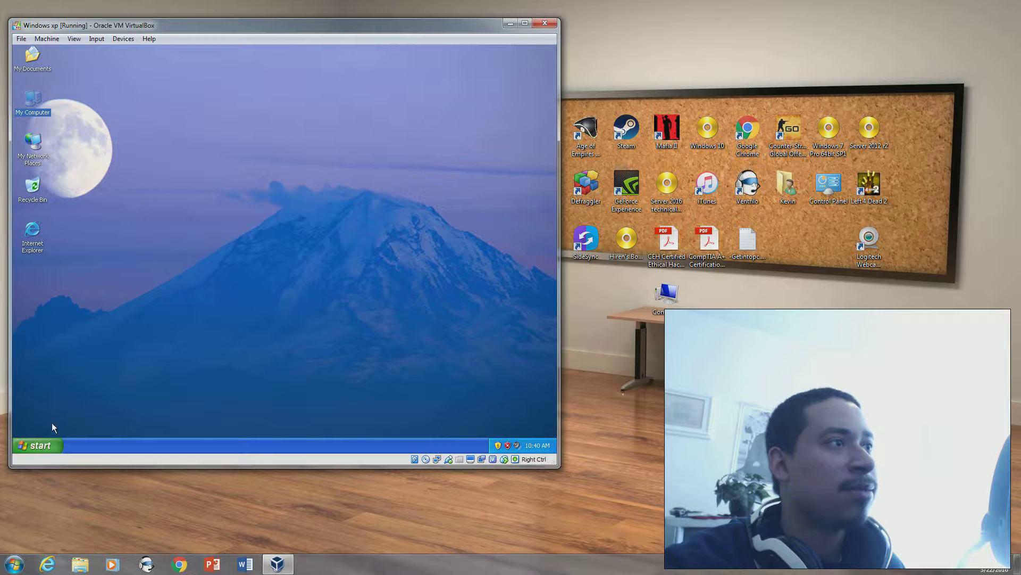
Open My Documents, look at its My Pictures and My Music folders, and close the window
left_click(38, 444)
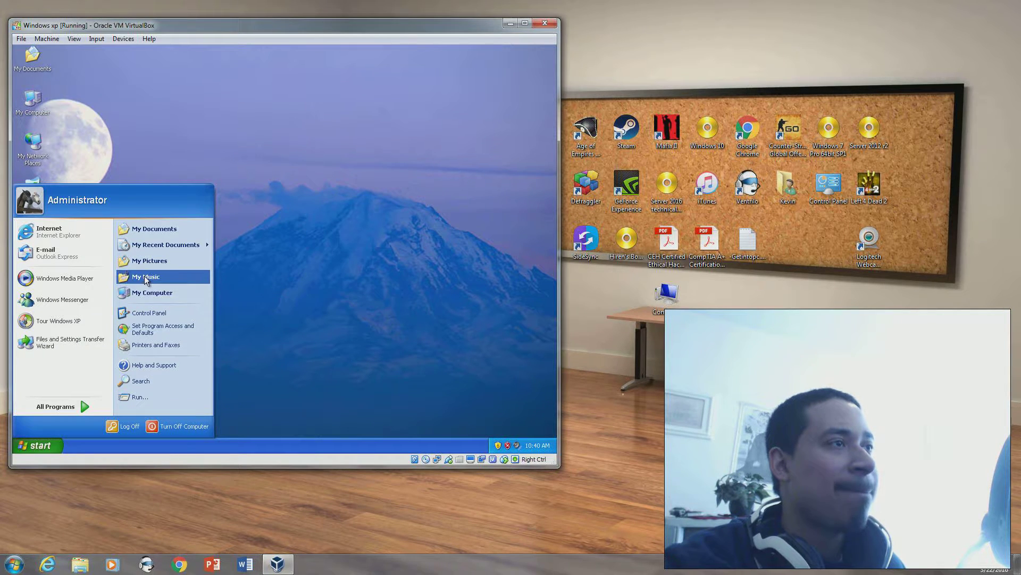
left_click(161, 228)
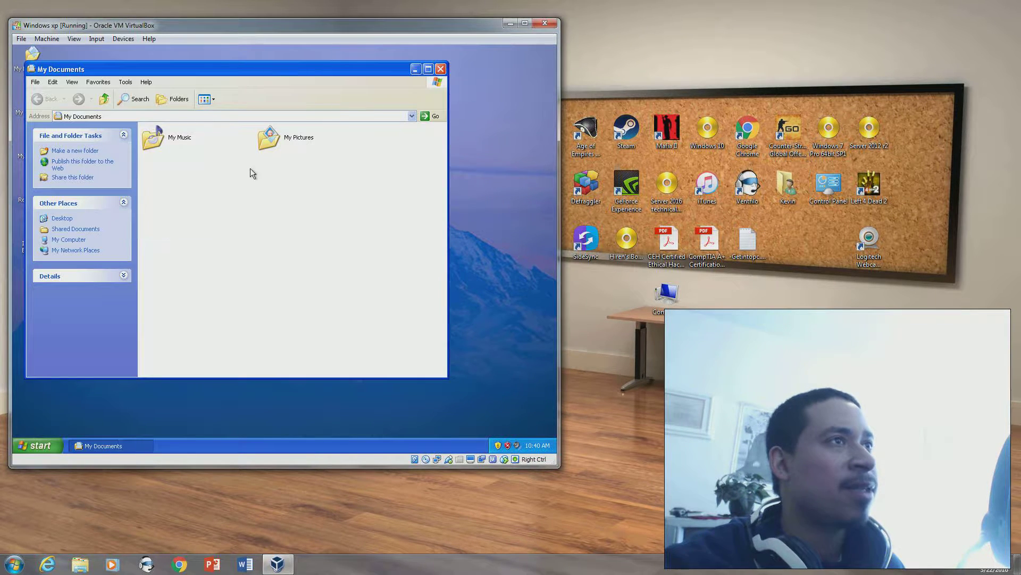
left_click(268, 137)
left_click(180, 133)
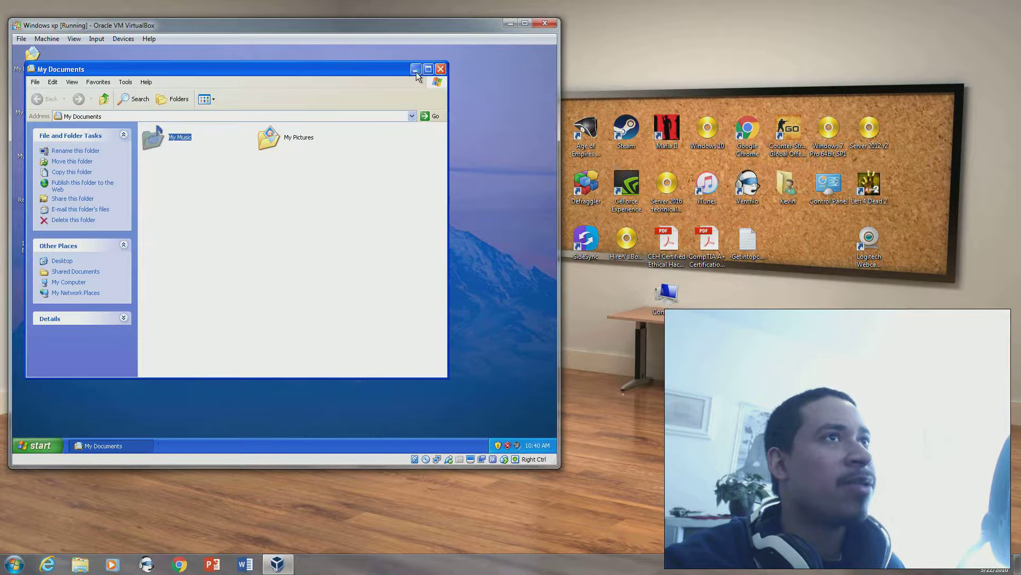
left_click(437, 70)
Create a new folder on the XP desktop and place it below the Internet Explorer icon
right_click(108, 168)
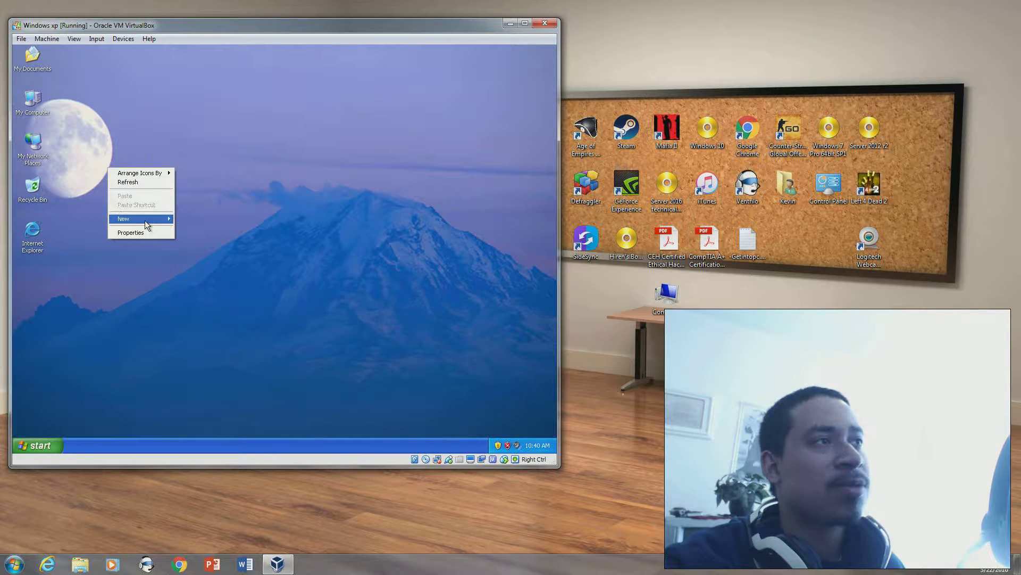
mouse_move(147, 221)
left_click(194, 220)
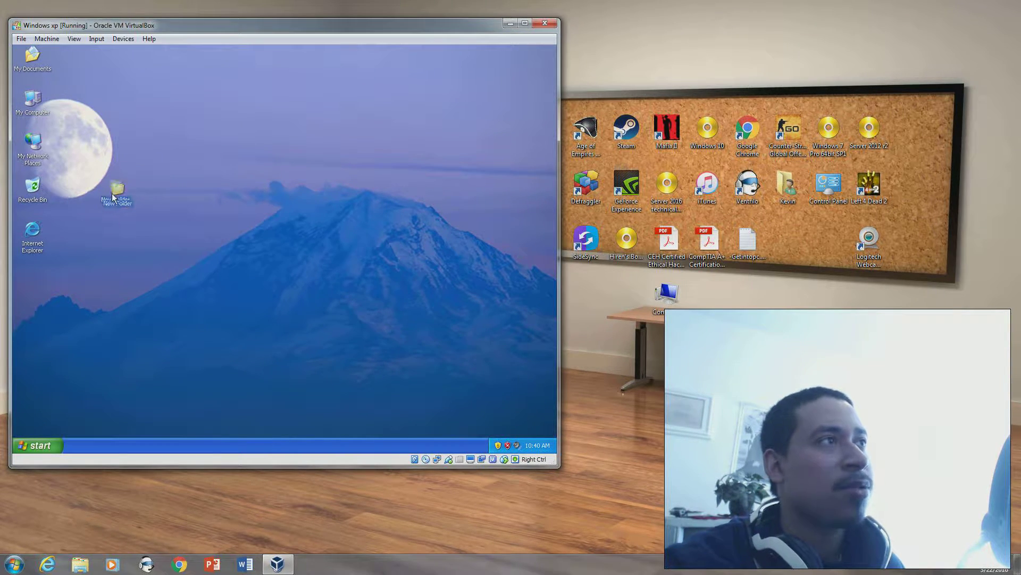
left_click_drag(112, 193, 69, 279)
Review the new folder's general, sharing, customization and advanced attribute settings, and close its properties without changes
right_click(72, 275)
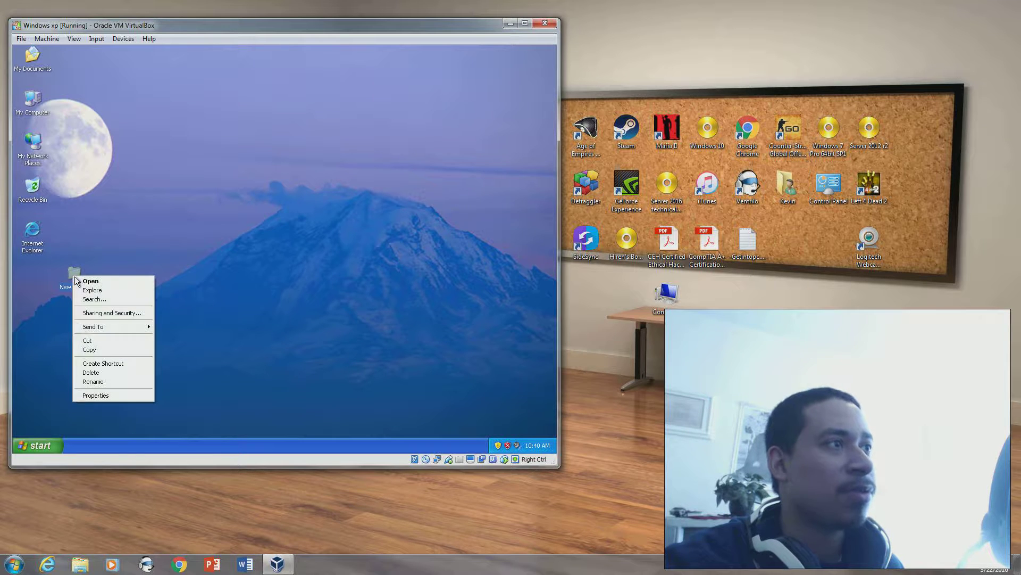
left_click(93, 396)
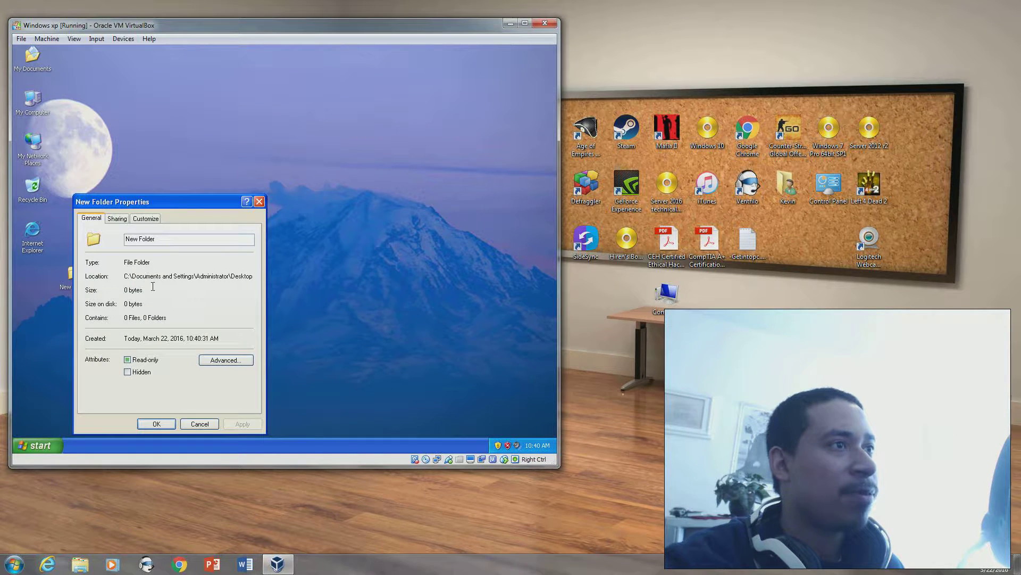
left_click(117, 218)
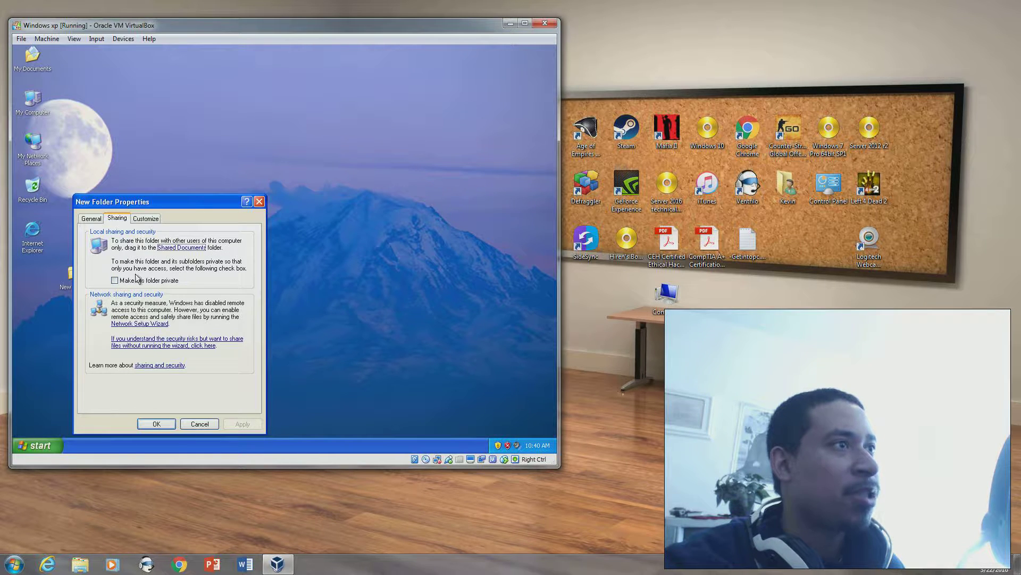
left_click(139, 219)
left_click(92, 219)
left_click(234, 365)
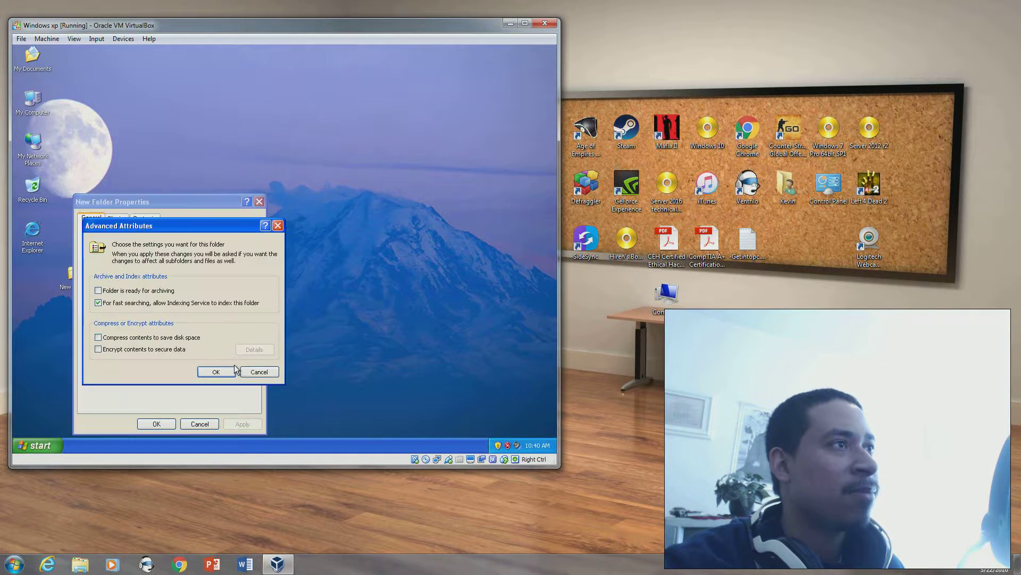
left_click(255, 373)
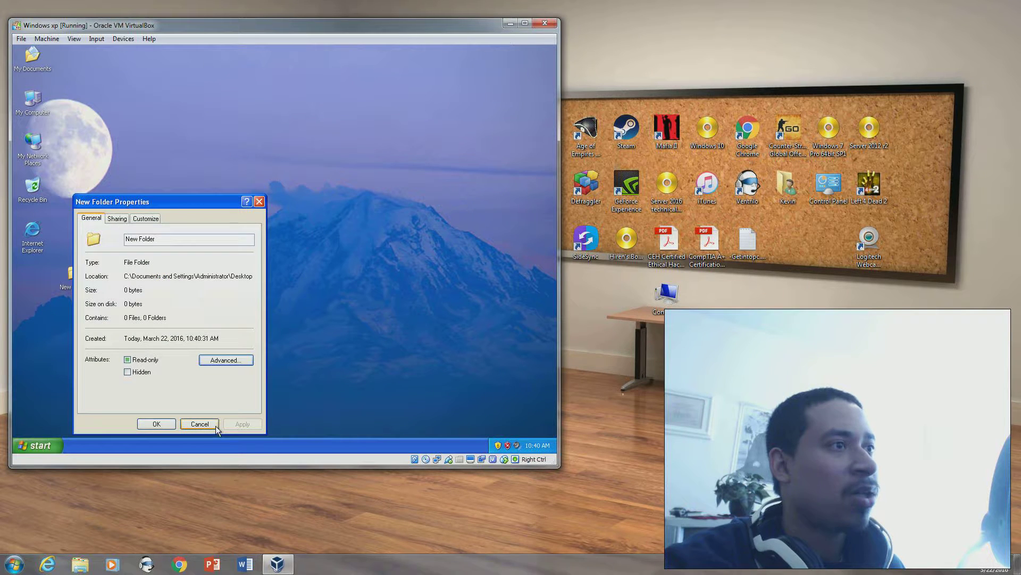
left_click(198, 424)
Run msconfig to open the System Configuration Utility
left_click(40, 447)
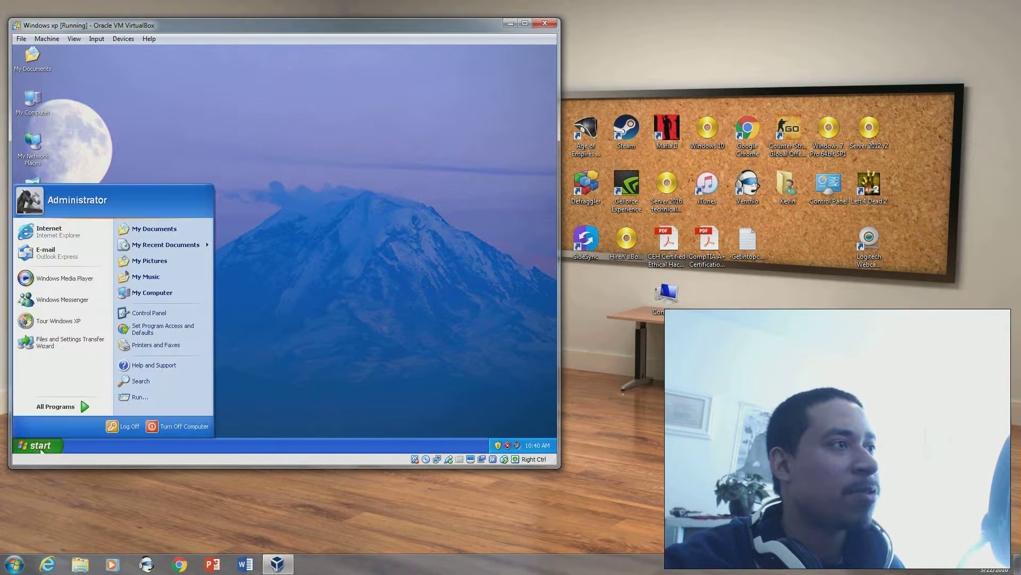
left_click(127, 398)
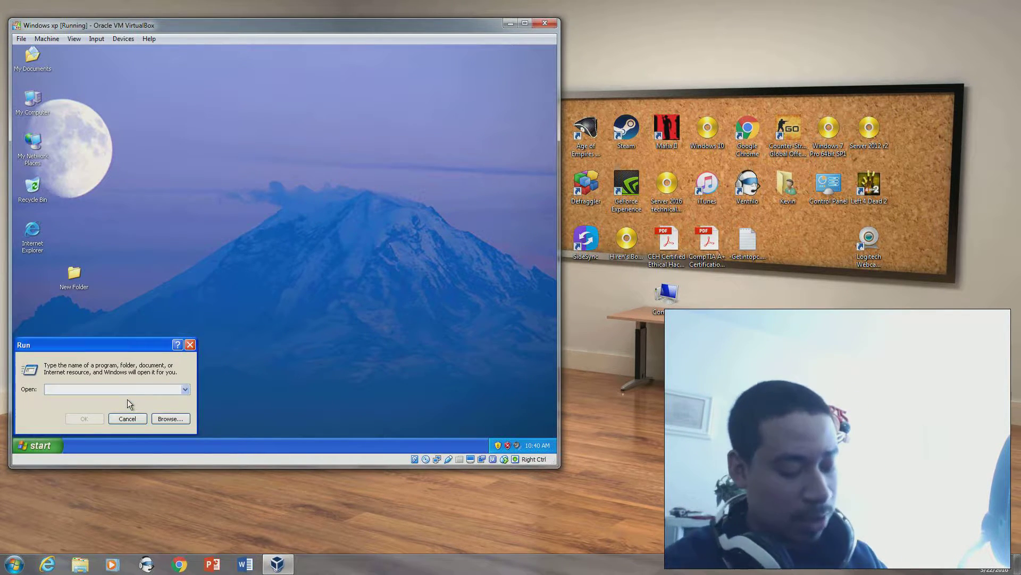
type("m")
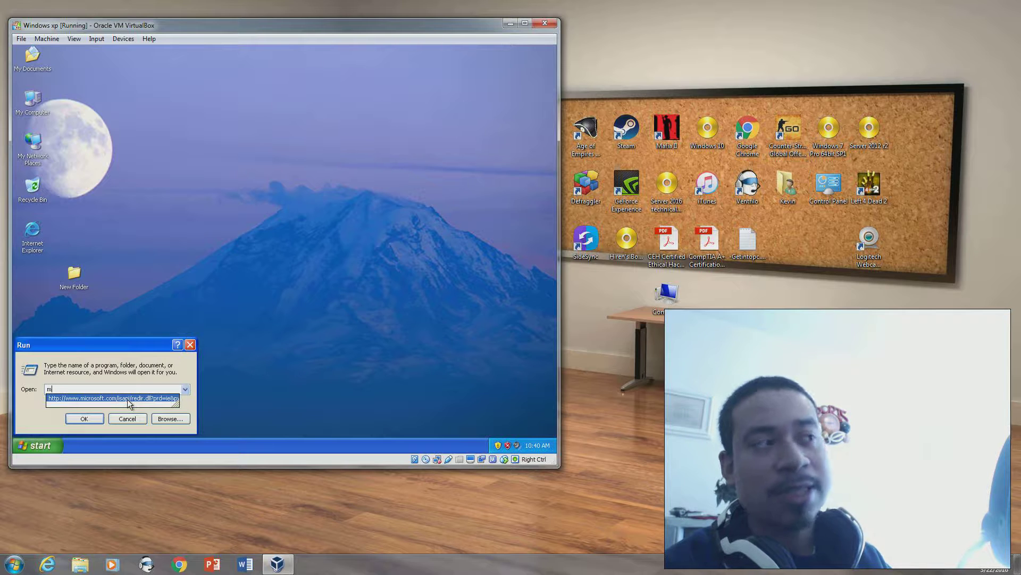
type("scpm")
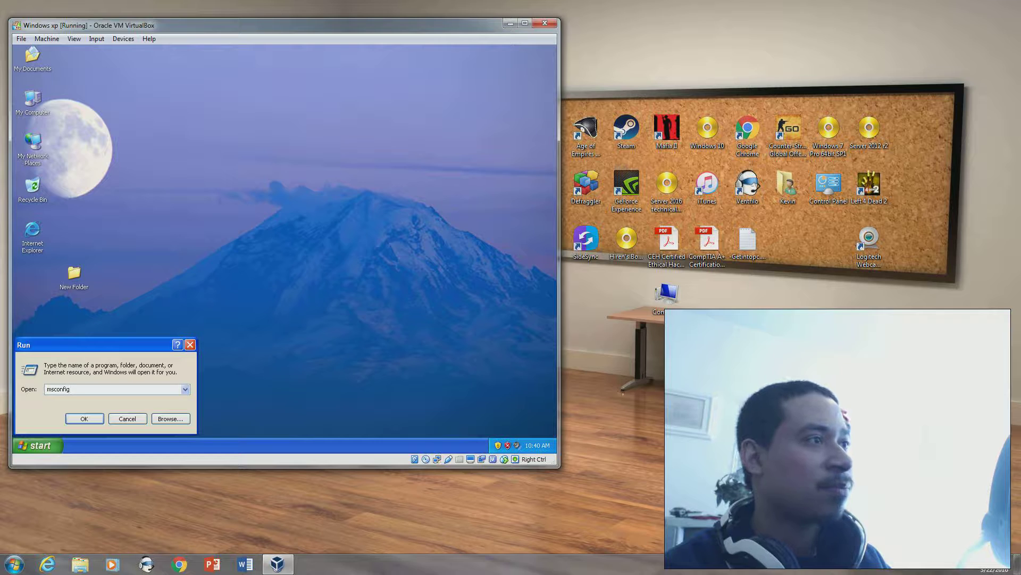
key("Return")
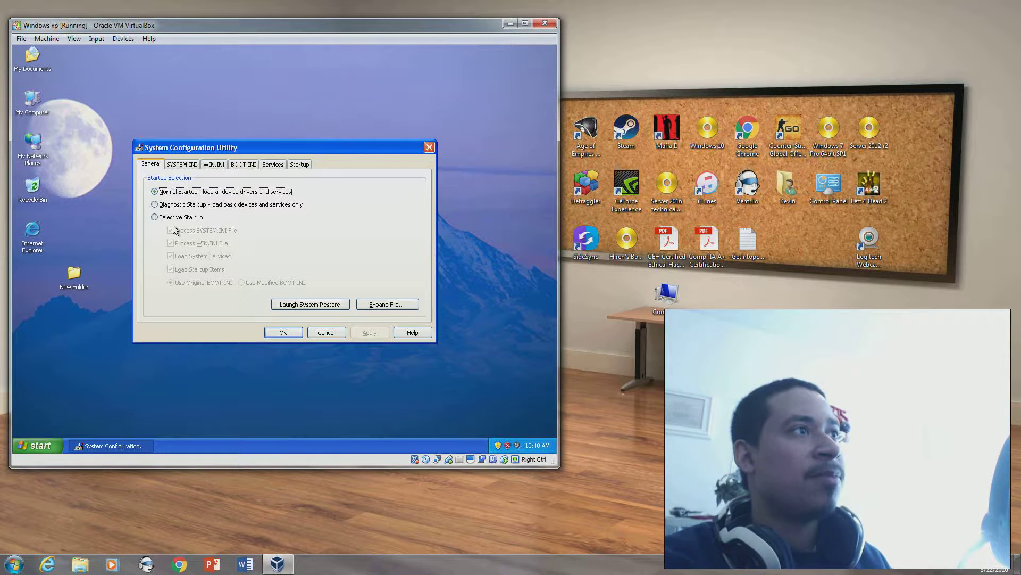
Review the SYSTEM.INI, WIN.INI, BOOT.INI, services and startup settings, and close the System Configuration Utility without changes
left_click(181, 164)
left_click(214, 165)
left_click(250, 165)
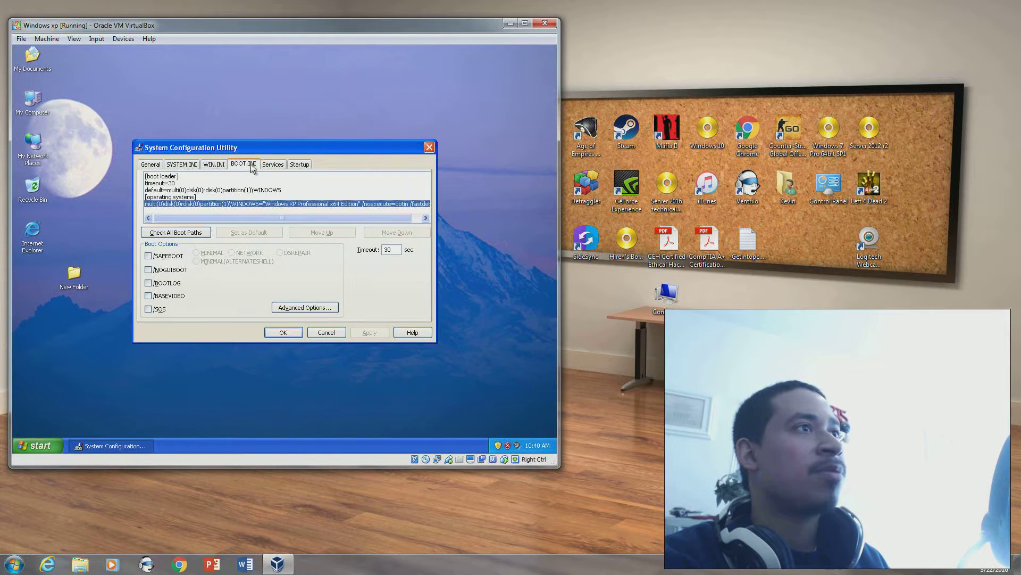
left_click(273, 165)
left_click(301, 165)
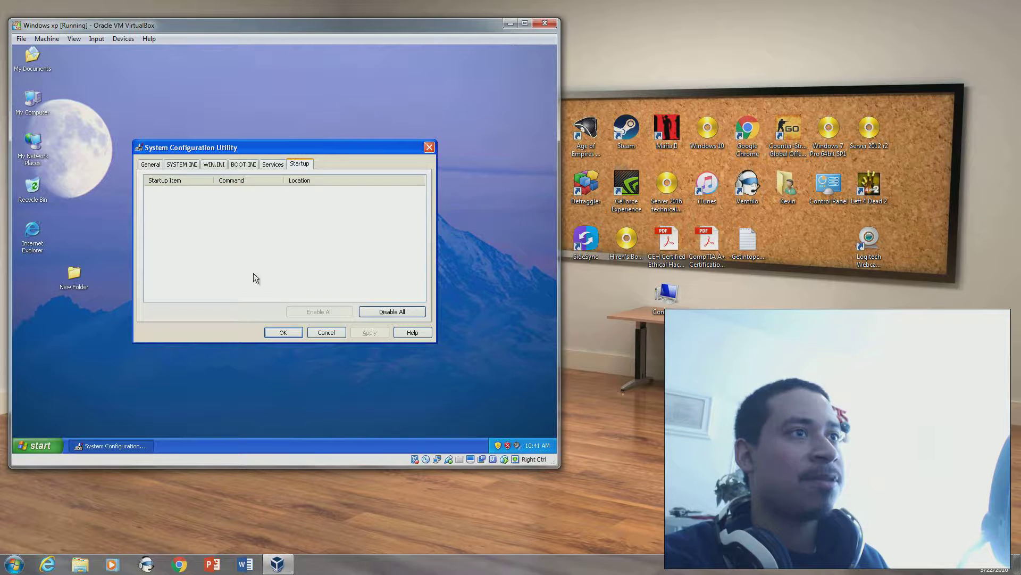
left_click(326, 333)
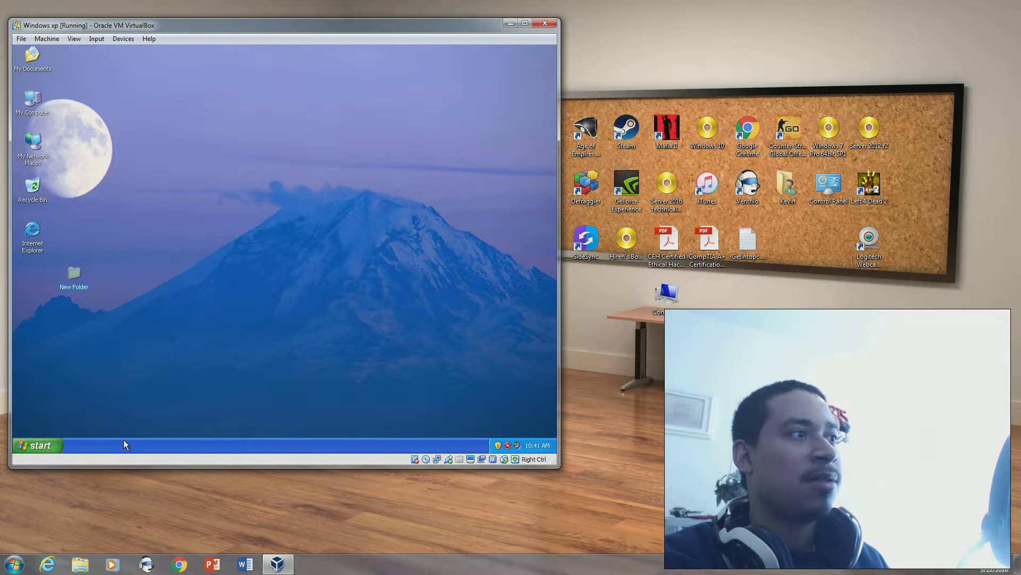
Run regedit to open the Registry Editor
left_click(41, 444)
left_click(203, 400)
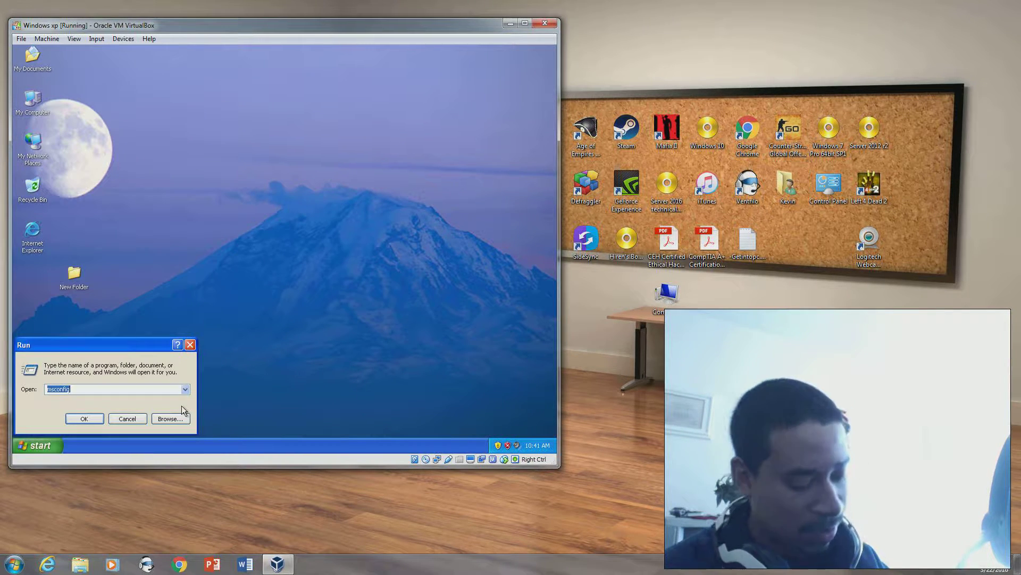
key("BackSpace")
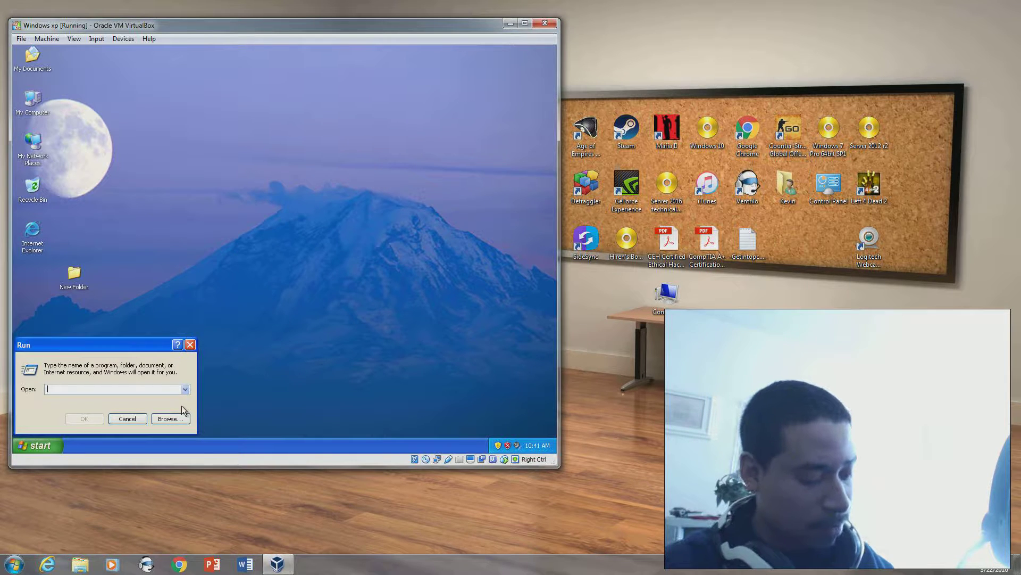
type("regedit")
key("Return")
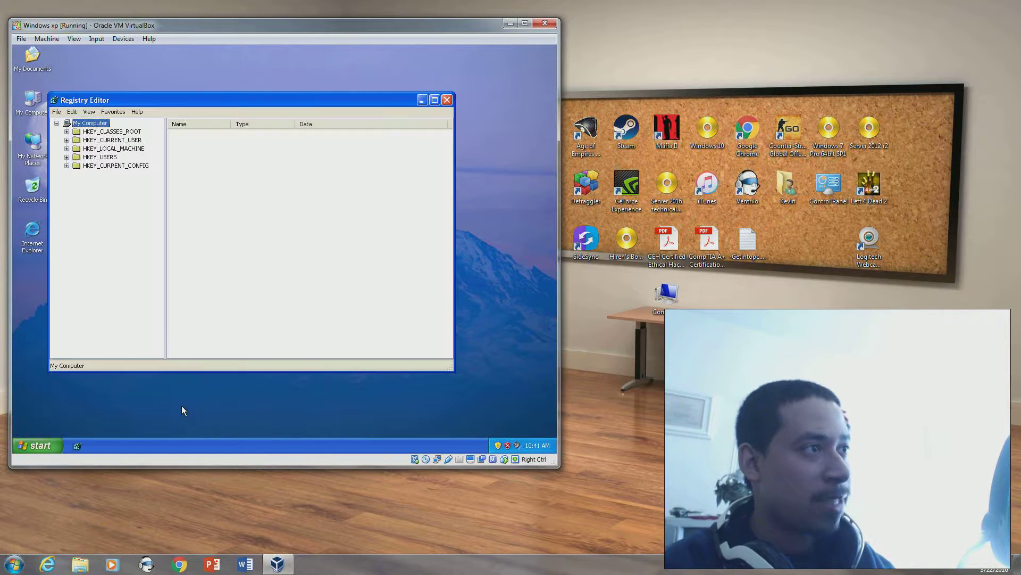
Browse the Printers and Software keys under HKEY_CURRENT_USER, look at HKEY_LOCAL_MACHINE and HKEY_USERS, and close the Registry Editor
left_click(66, 140)
left_click(104, 157)
left_click(102, 200)
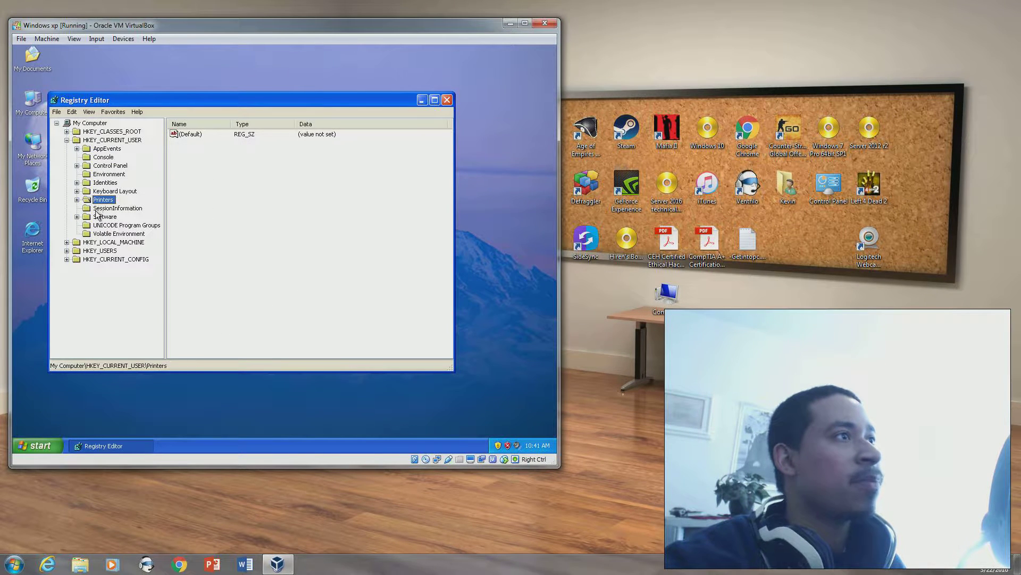
left_click(101, 217)
left_click(77, 217)
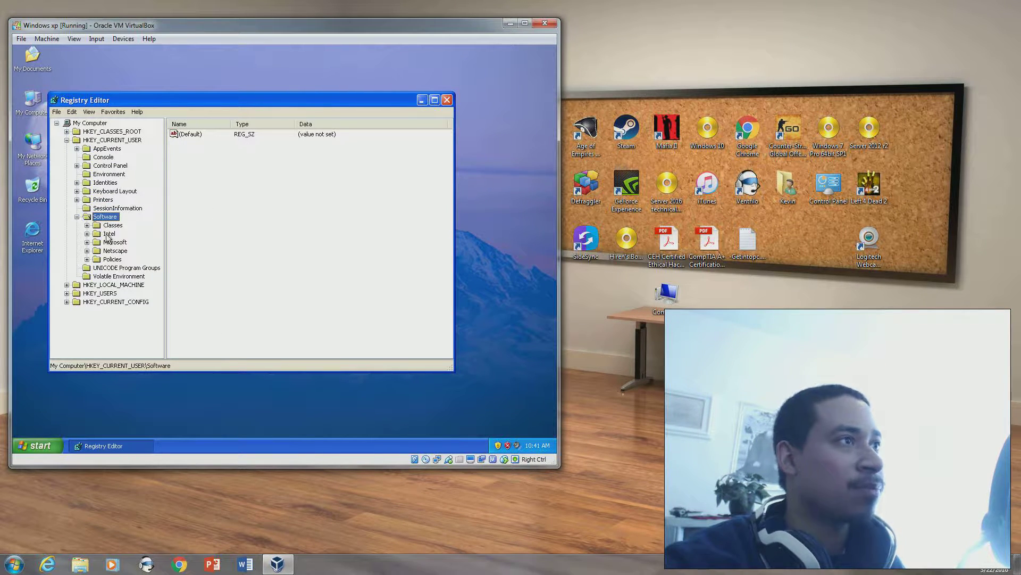
left_click(107, 234)
left_click(108, 251)
left_click(109, 260)
left_click(92, 285)
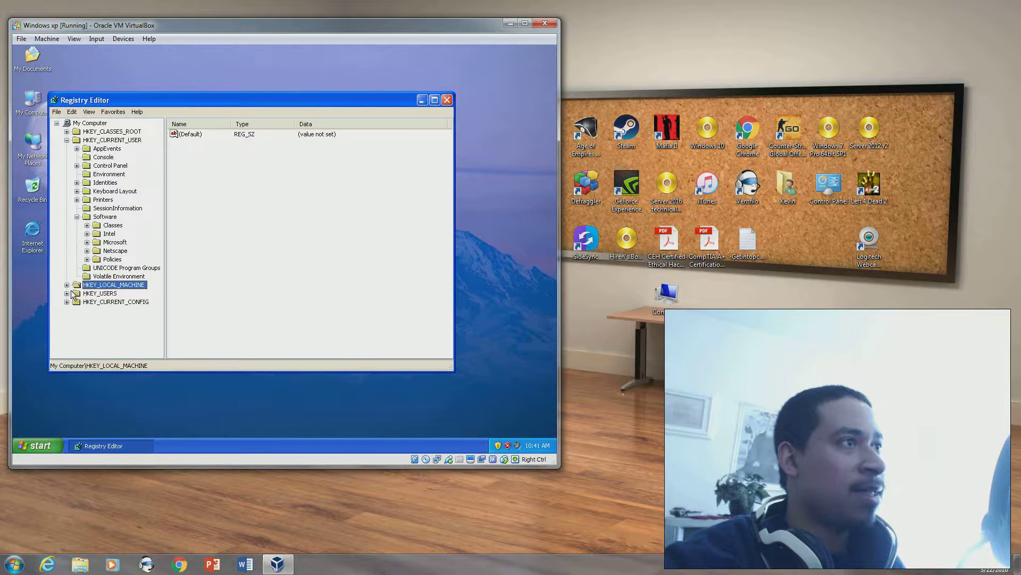
left_click(67, 293)
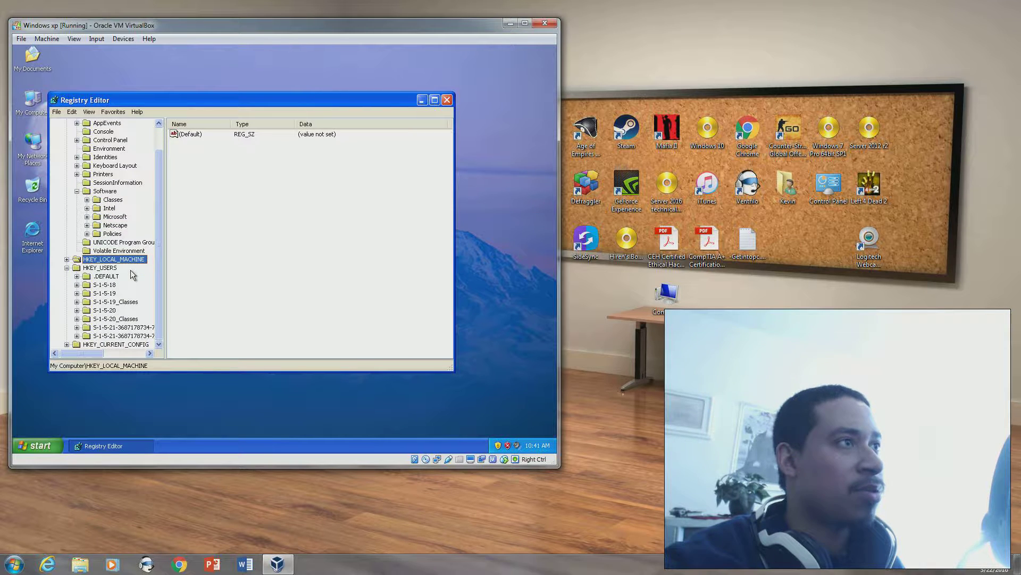
left_click(447, 100)
Open the properties of Local Disk (C:) from My Computer
left_click(62, 444)
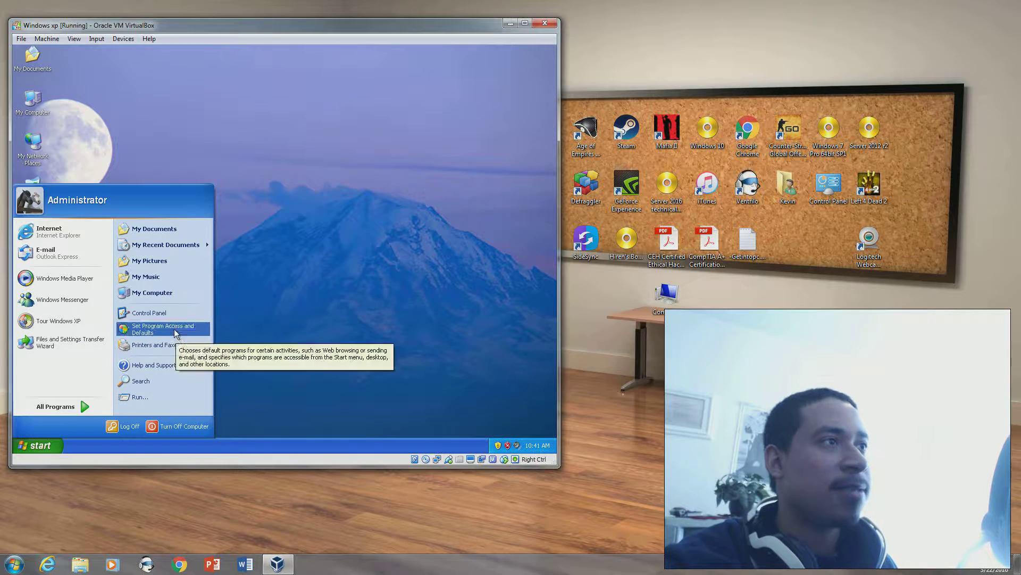
left_click(165, 294)
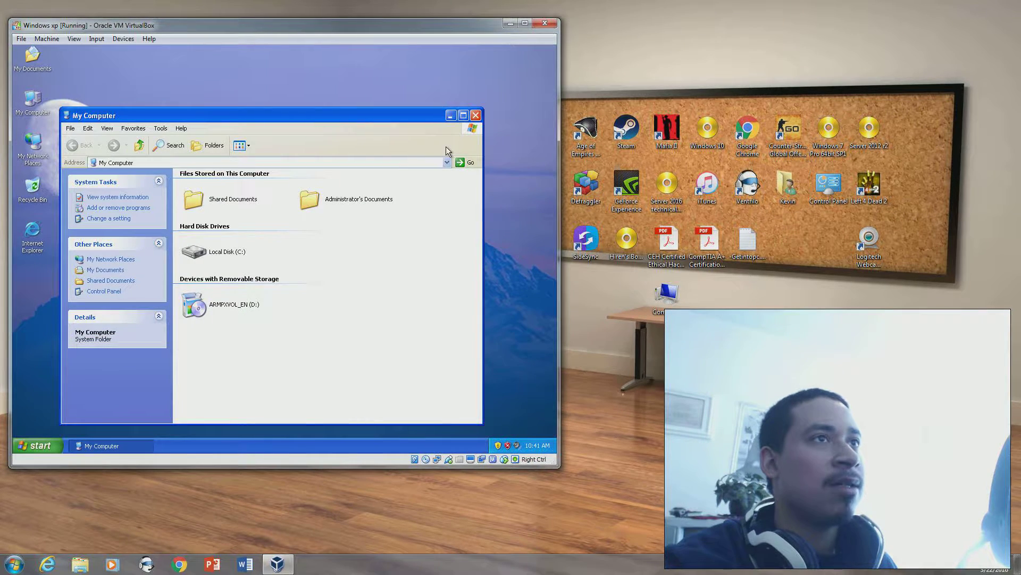
left_click(197, 258)
right_click(198, 258)
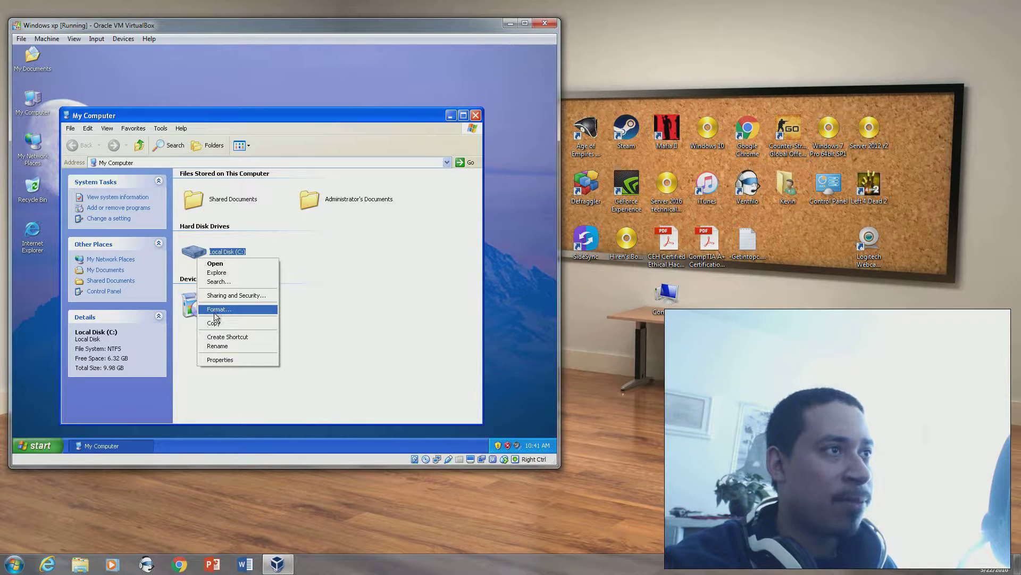
left_click(217, 360)
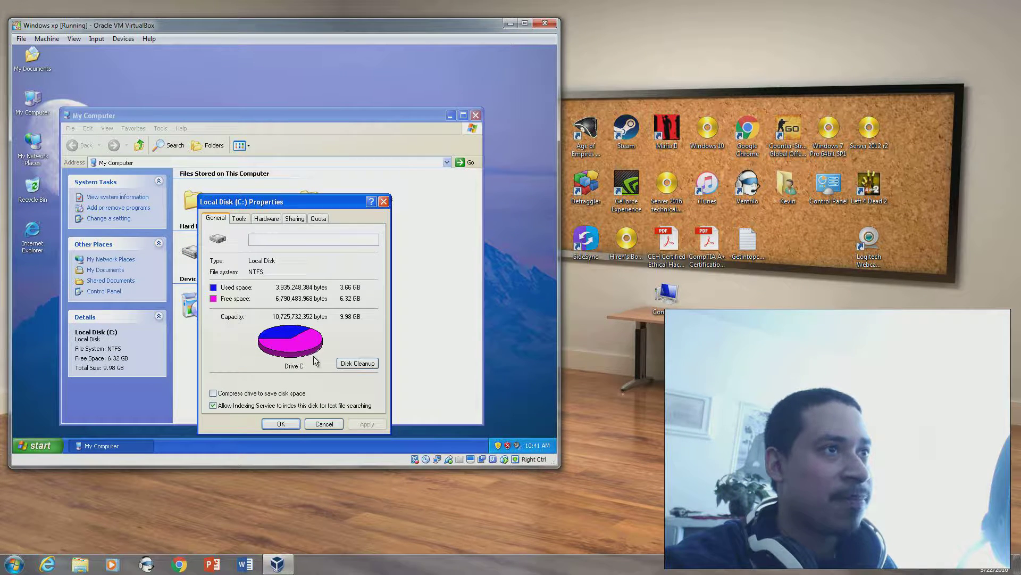
Review the Tools, Hardware, Sharing and Quota settings of Local Disk (C:), and close its properties and My Computer without changes
left_click(239, 219)
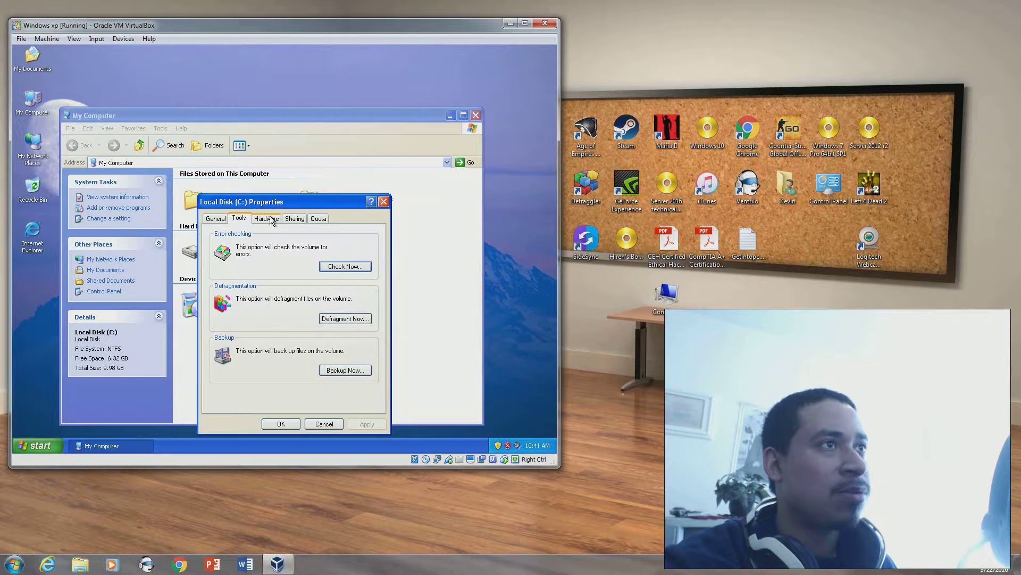
left_click(266, 219)
left_click(294, 219)
left_click(319, 219)
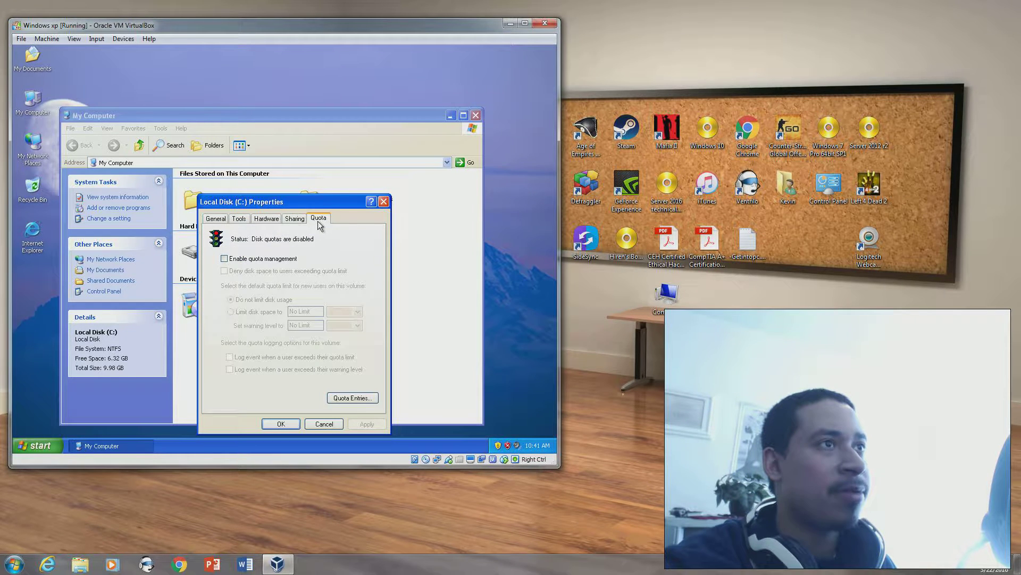
left_click(384, 202)
left_click(476, 115)
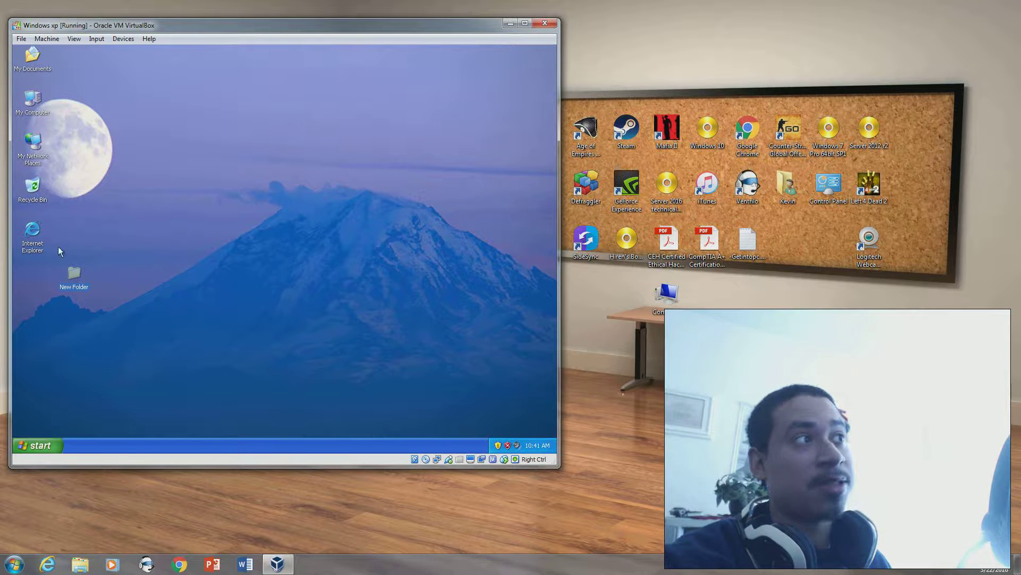
Launch Internet Explorer and complete the New Connection Wizard, keeping the option to choose from a list of Internet service providers
double_click(27, 250)
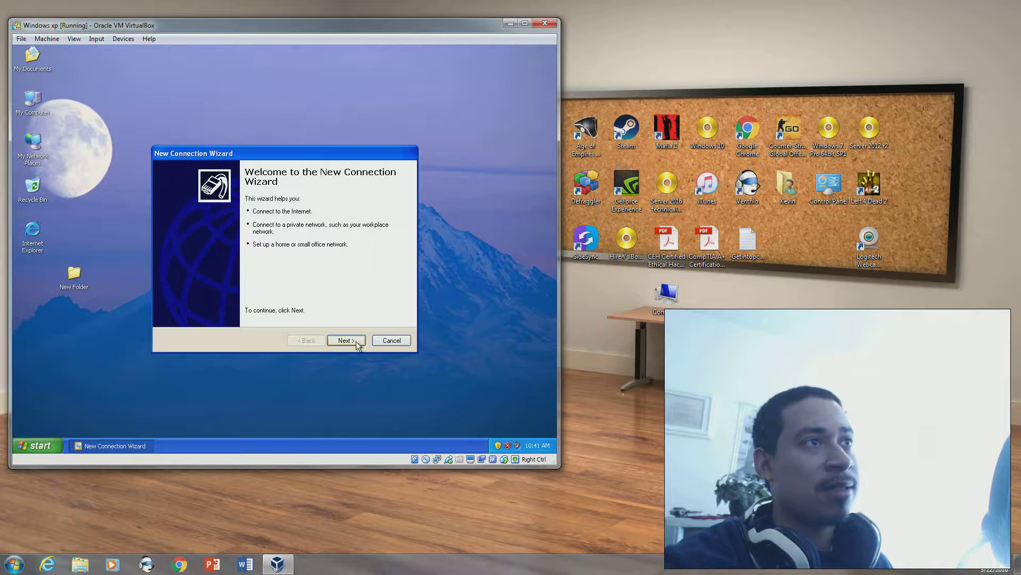
left_click(357, 342)
left_click(357, 343)
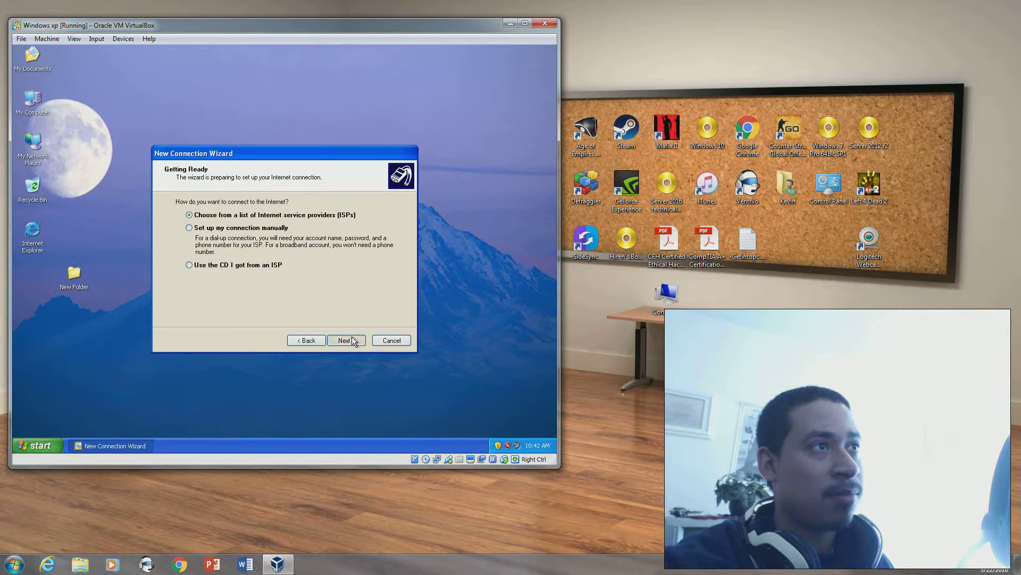
left_click(354, 343)
left_click(352, 344)
left_click(292, 282)
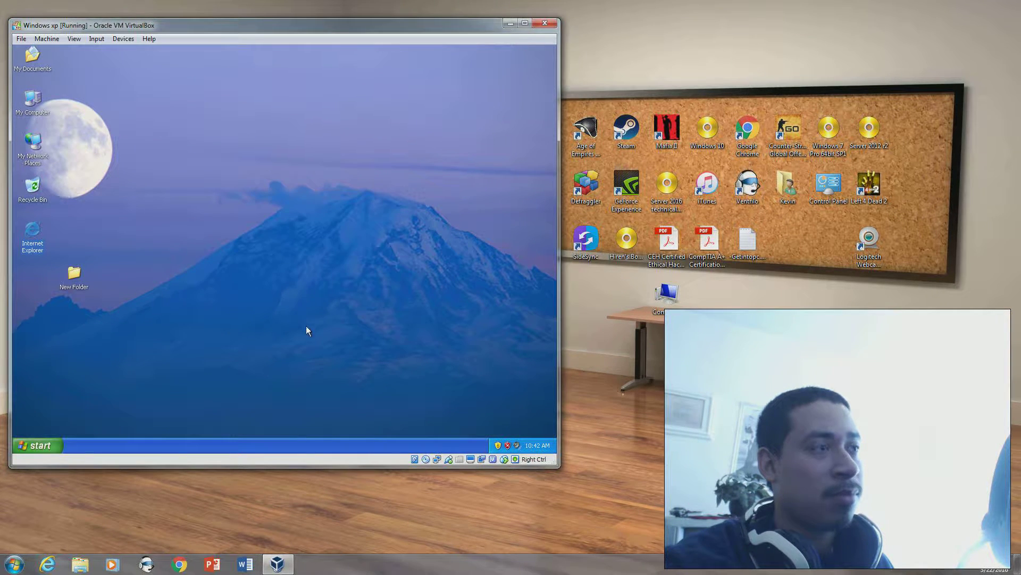
Launch Internet Explorer again and open its Internet Options
double_click(27, 234)
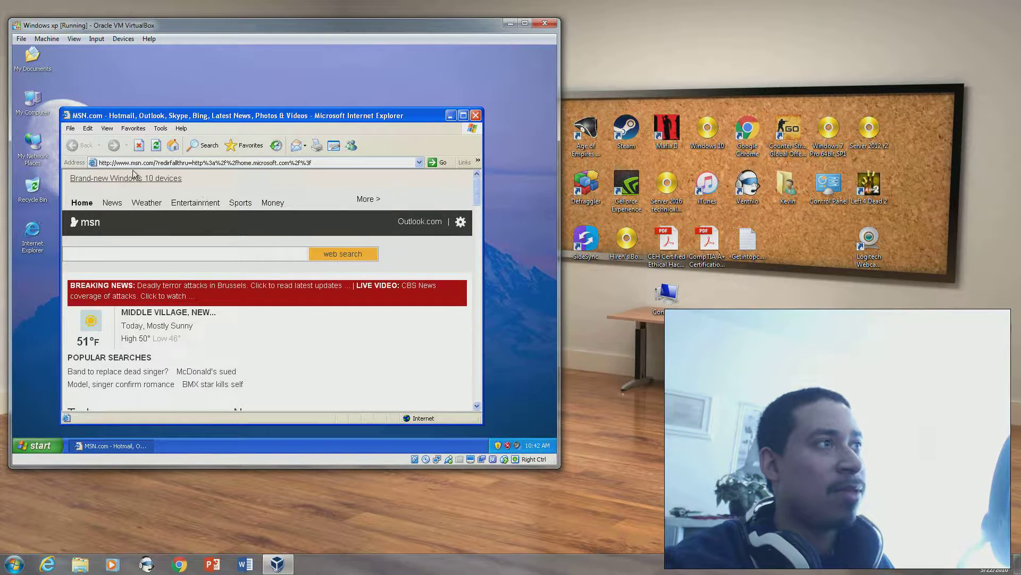
left_click(133, 129)
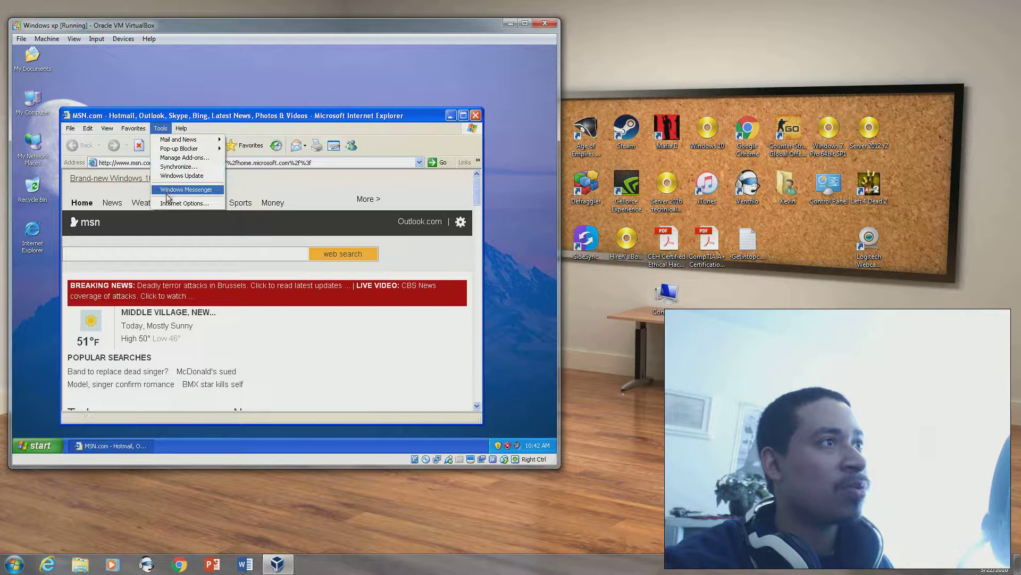
left_click(184, 203)
Review the General, Security, Privacy, Content, Connections, Programs and Advanced settings, and close Internet Options and the browser without changes
left_click(112, 140)
left_click(136, 140)
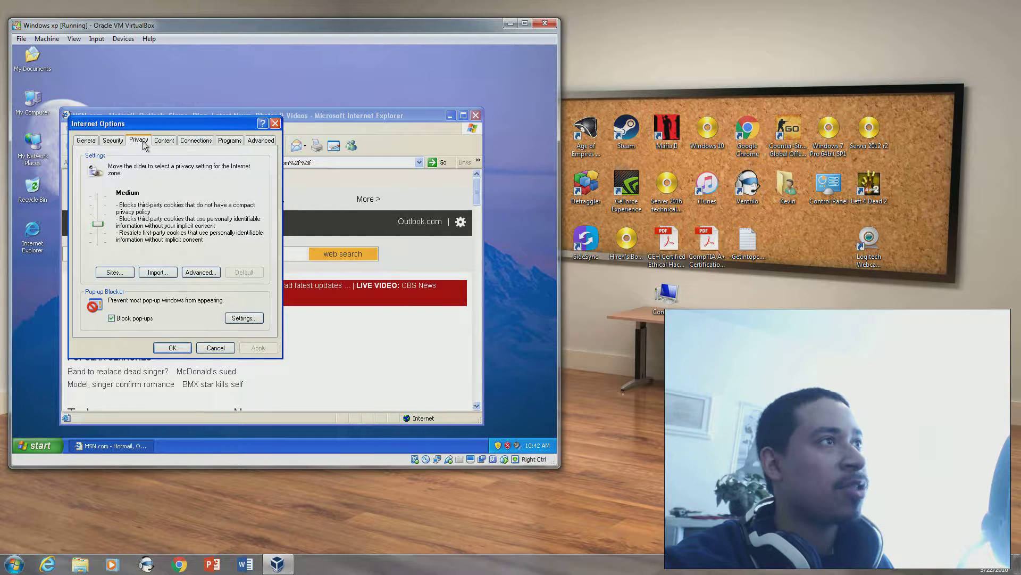
left_click(91, 141)
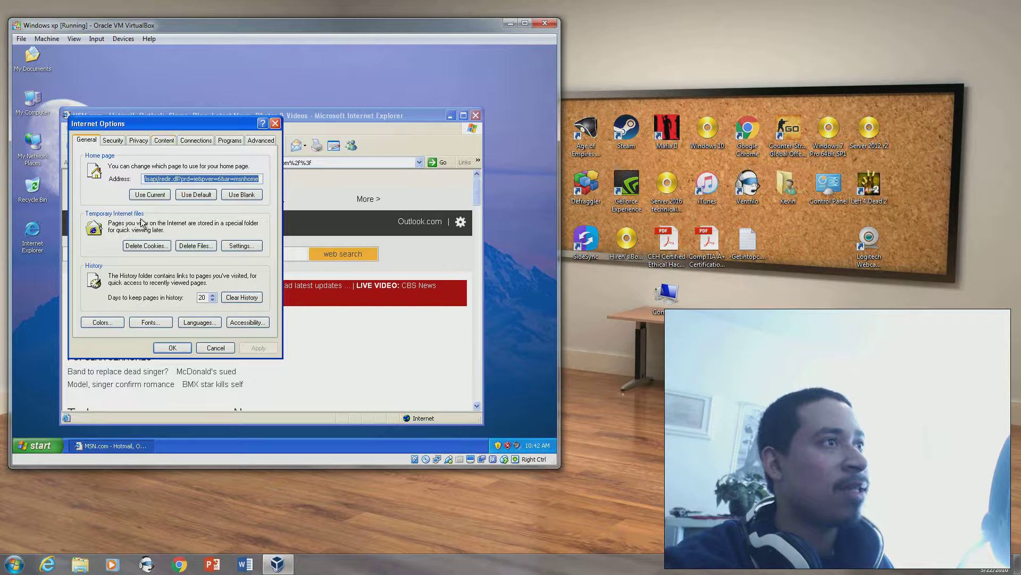
left_click(112, 139)
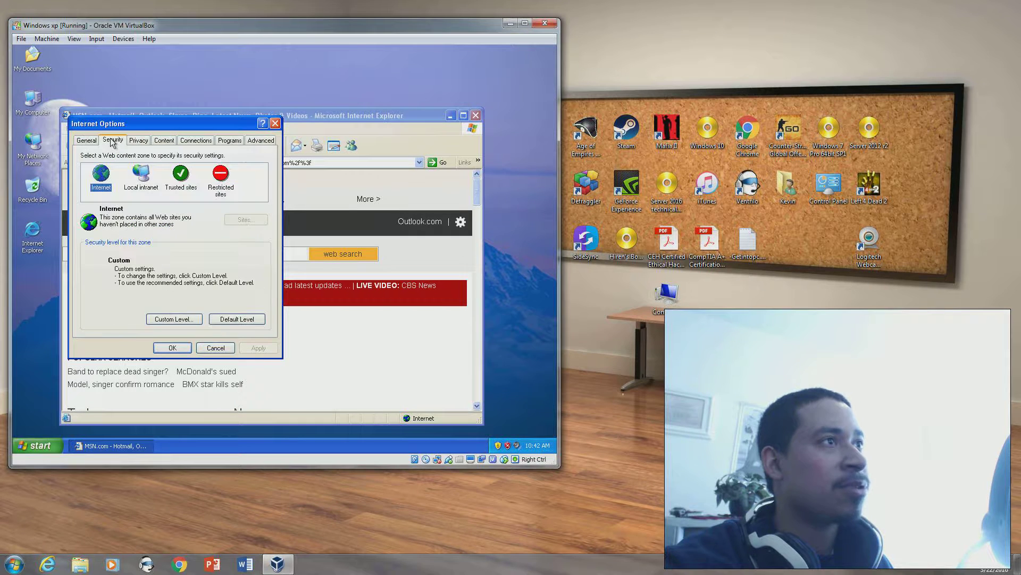
left_click(142, 142)
left_click(164, 141)
left_click(195, 140)
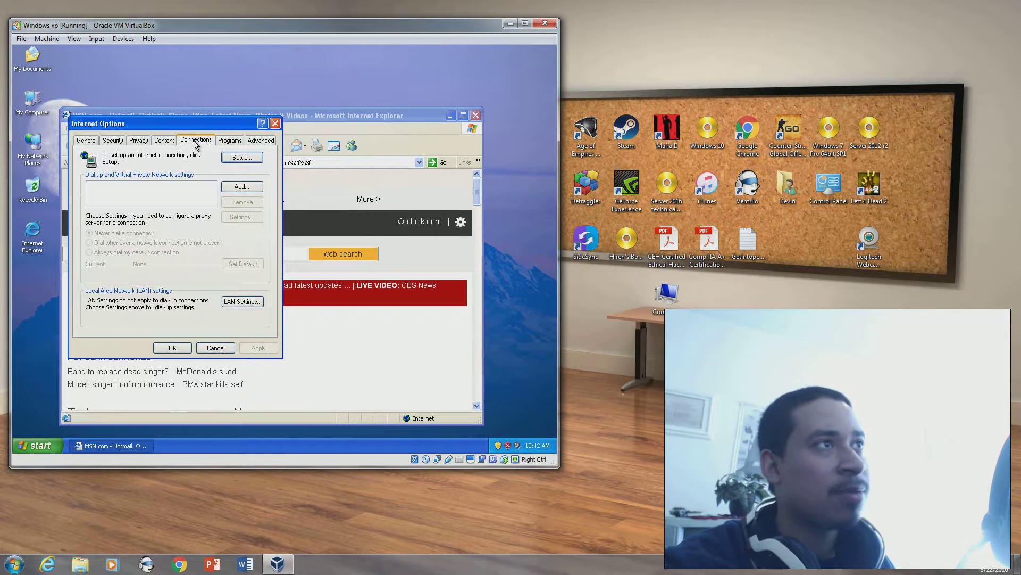
left_click(227, 141)
left_click(260, 140)
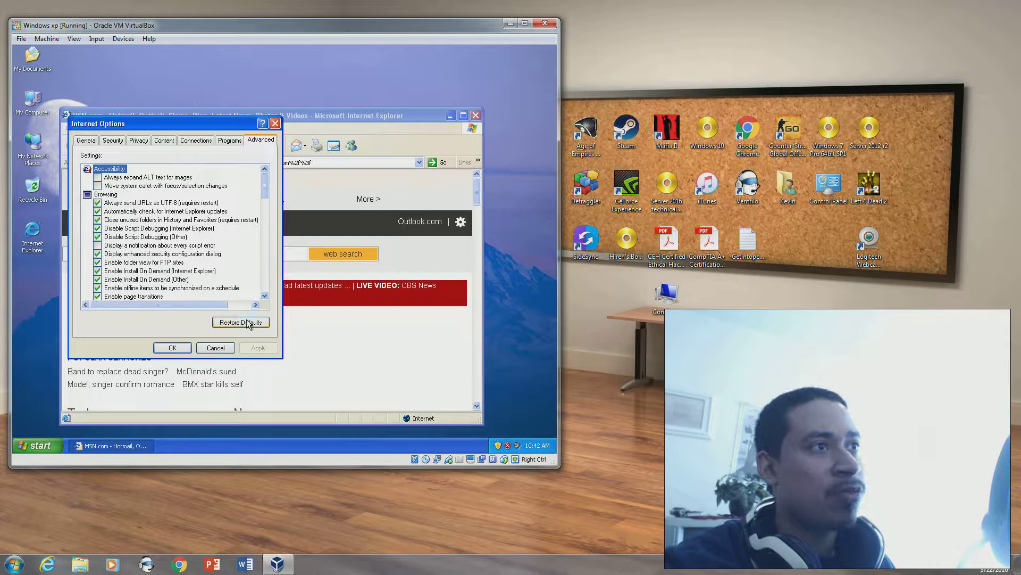
left_click(275, 123)
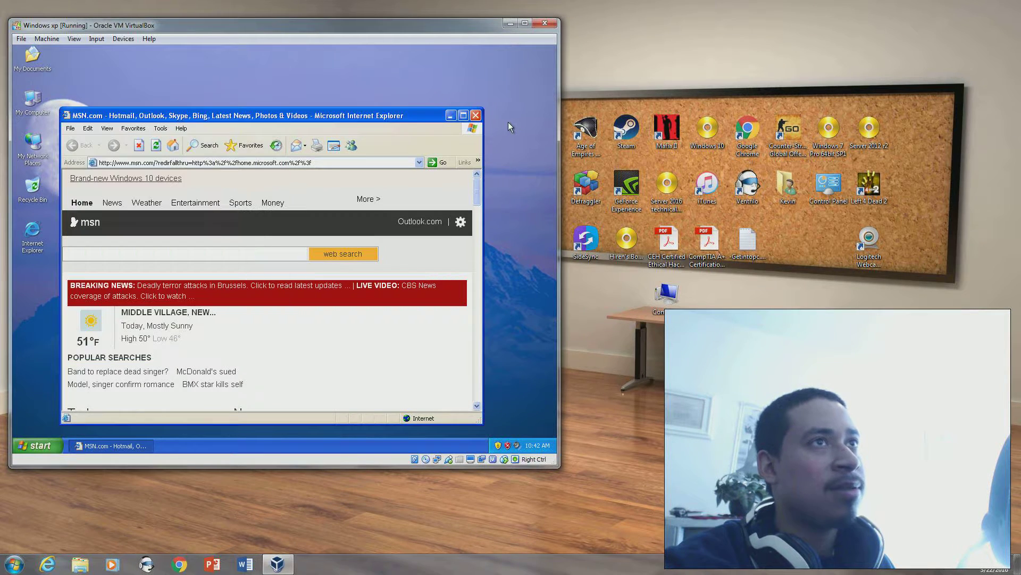
left_click(476, 116)
Shut down the Windows XP virtual machine
left_click(26, 445)
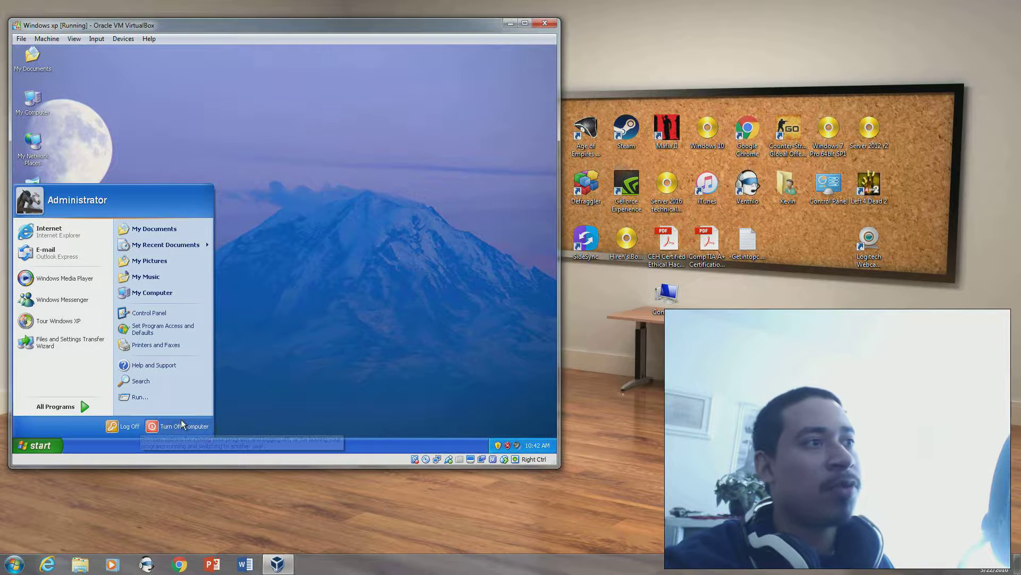
left_click(182, 424)
left_click(289, 203)
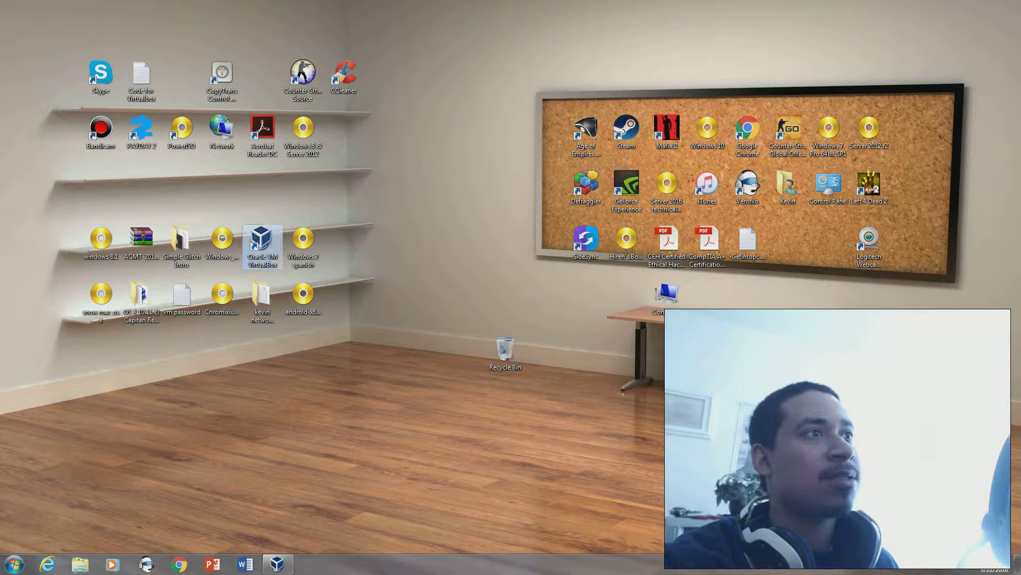
Open Oracle VM VirtualBox Manager, start the Windows 7 practice virtual machine, and close the manager
double_click(261, 239)
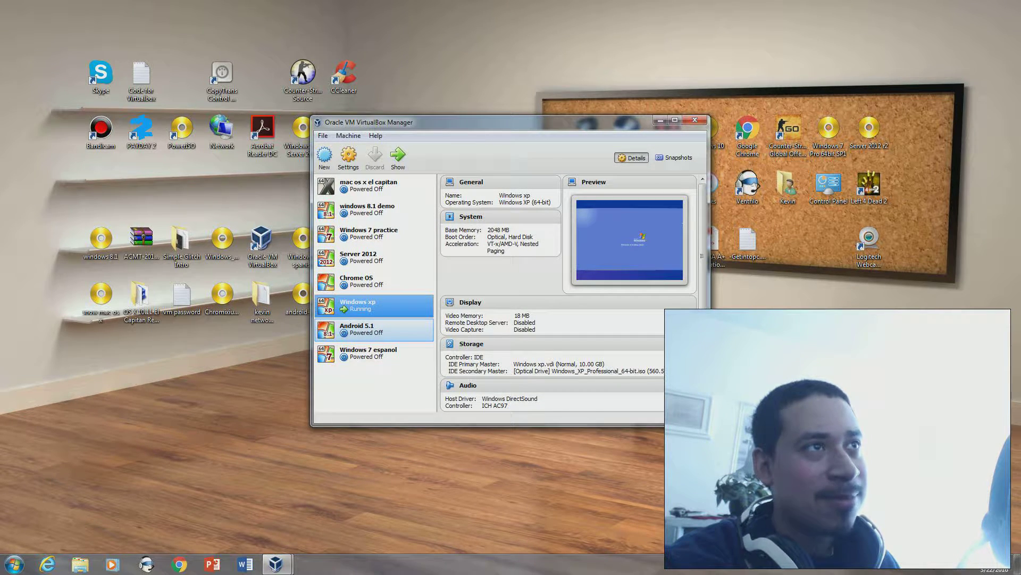
left_click(374, 234)
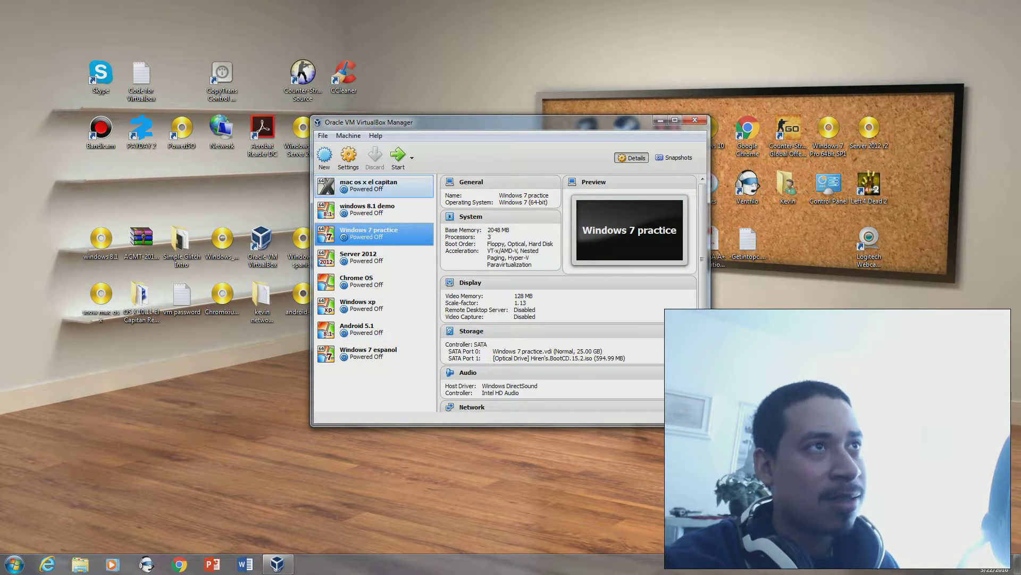
left_click(398, 158)
left_click(695, 120)
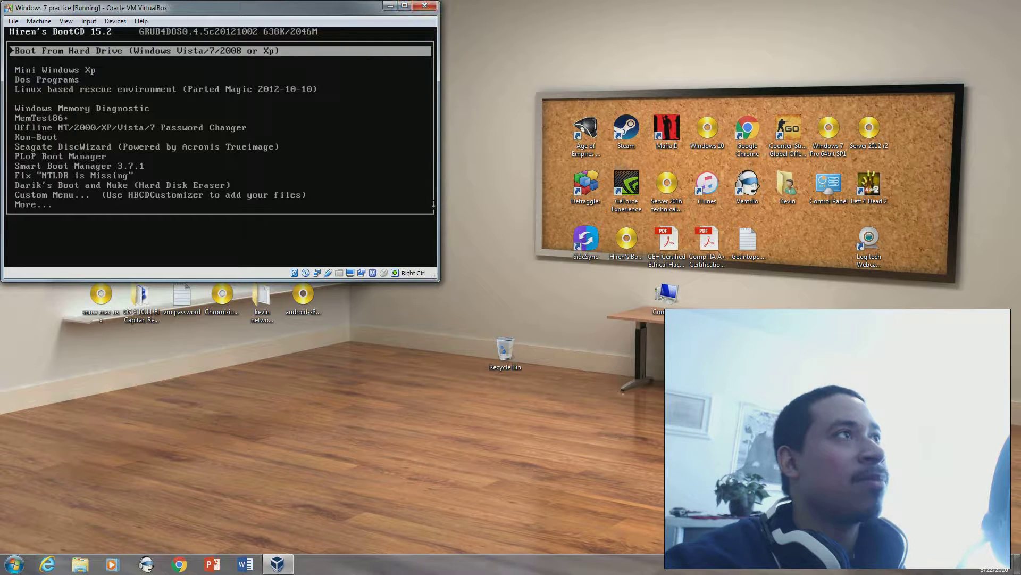
Try to choose another disk image for the virtual optical drive, and power off the Windows 7 practice machine
left_click(88, 20)
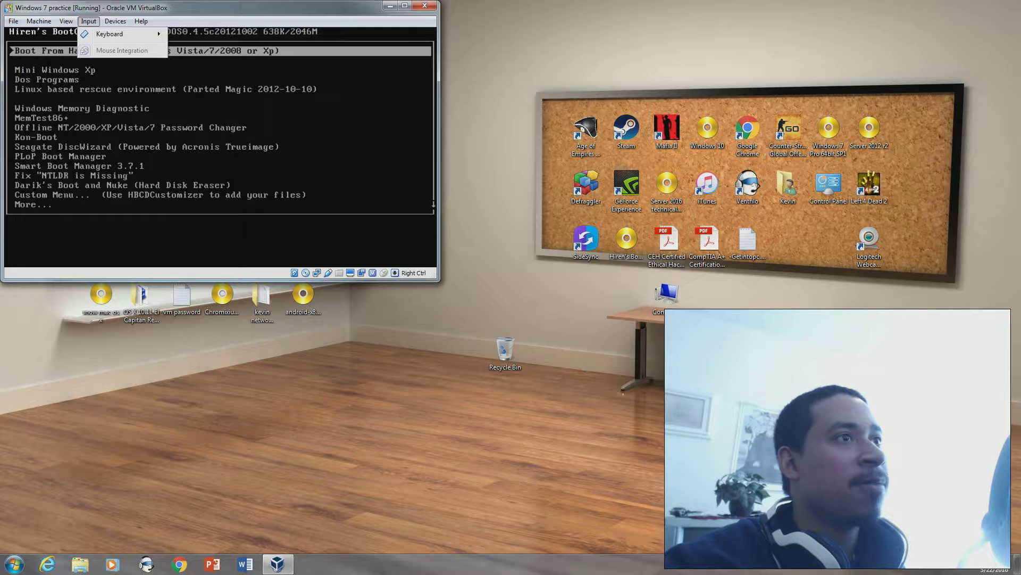
key("Escape")
right_click(306, 273)
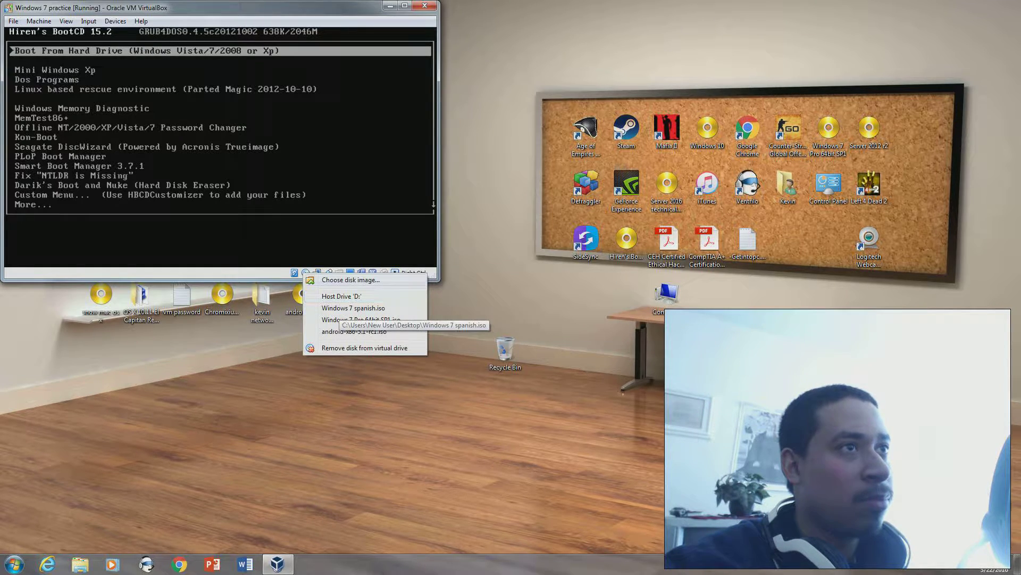
left_click(350, 280)
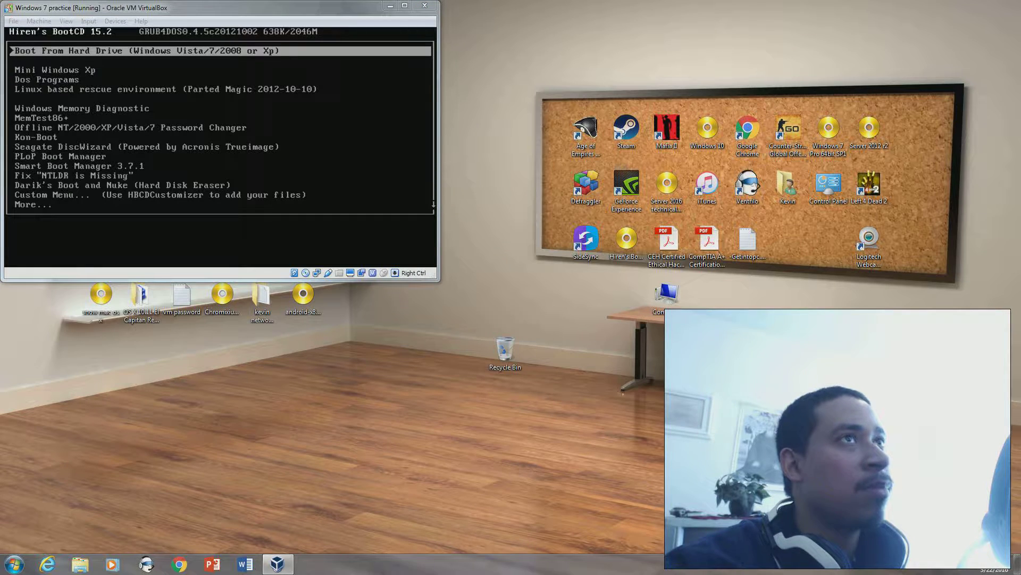
left_click(478, 286)
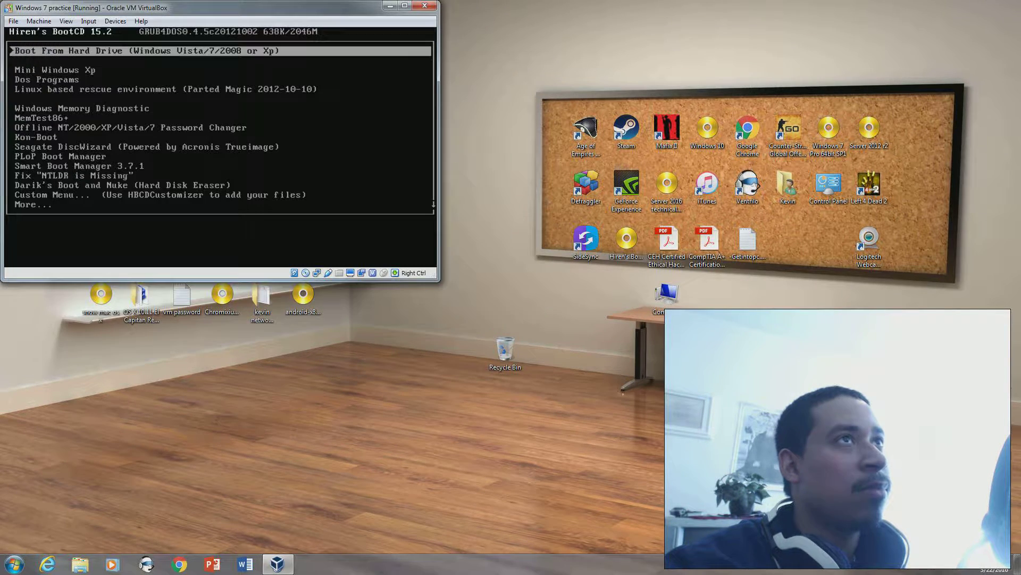
left_click(424, 5)
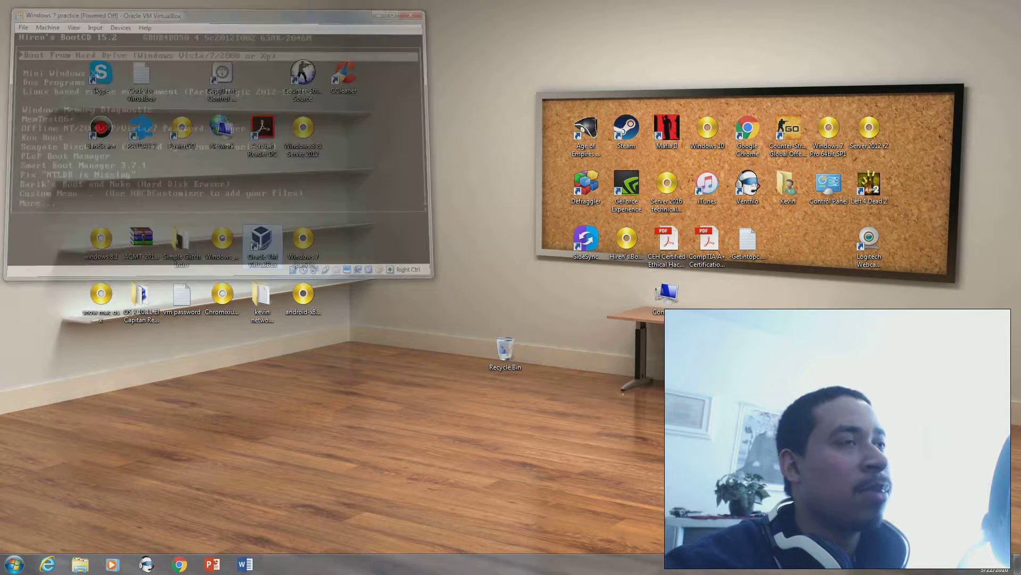
Reopen VirtualBox Manager and remove Hiren's.BootCD.15.2.iso from the SATA controller in the Windows 7 practice storage settings
double_click(262, 244)
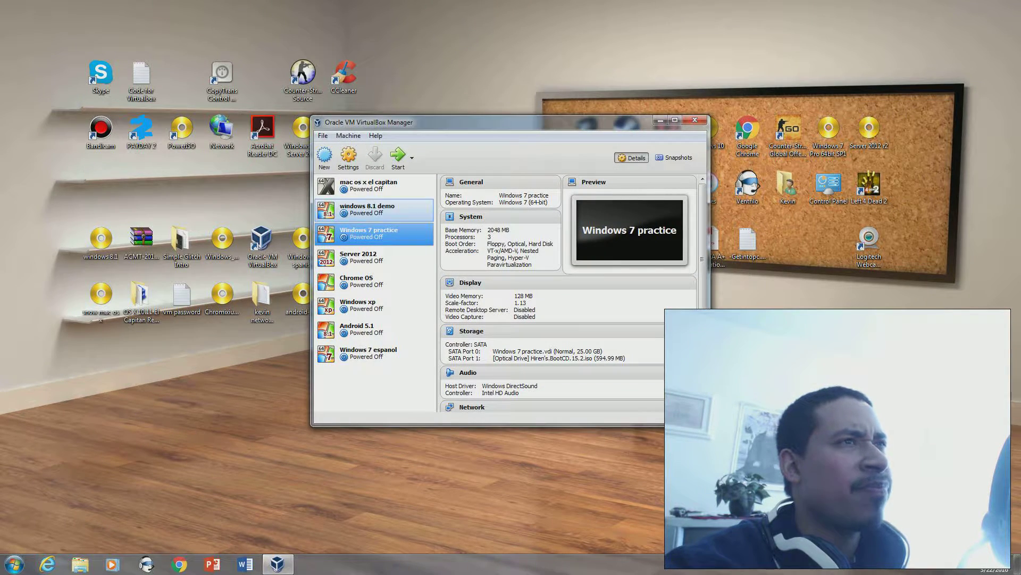
left_click(349, 157)
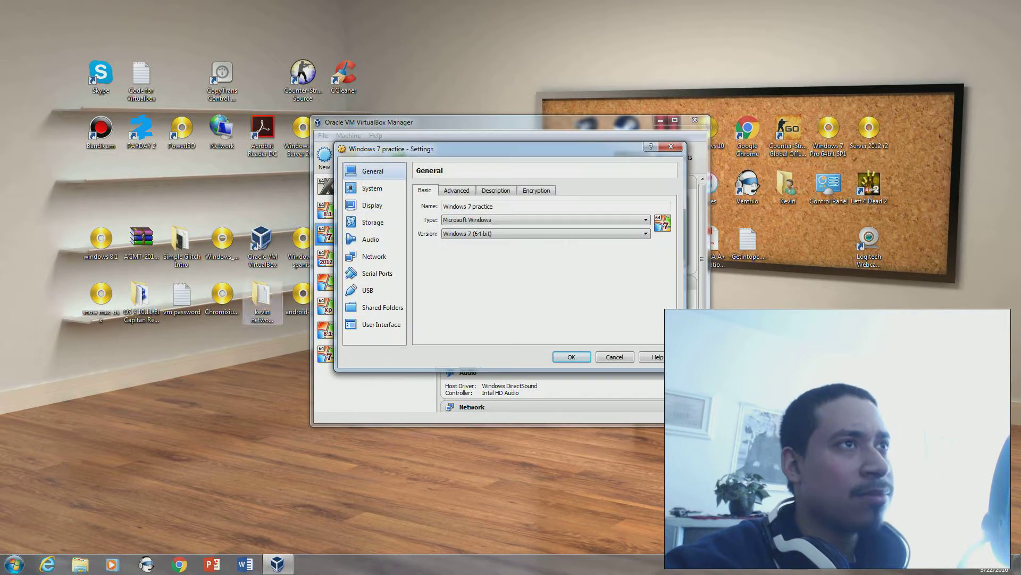
left_click(373, 222)
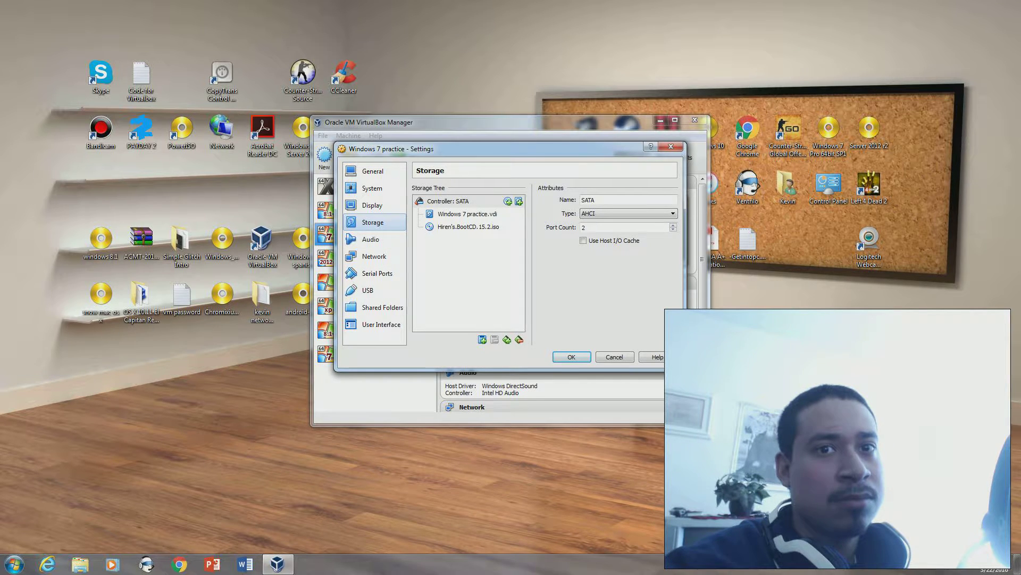
left_click(572, 357)
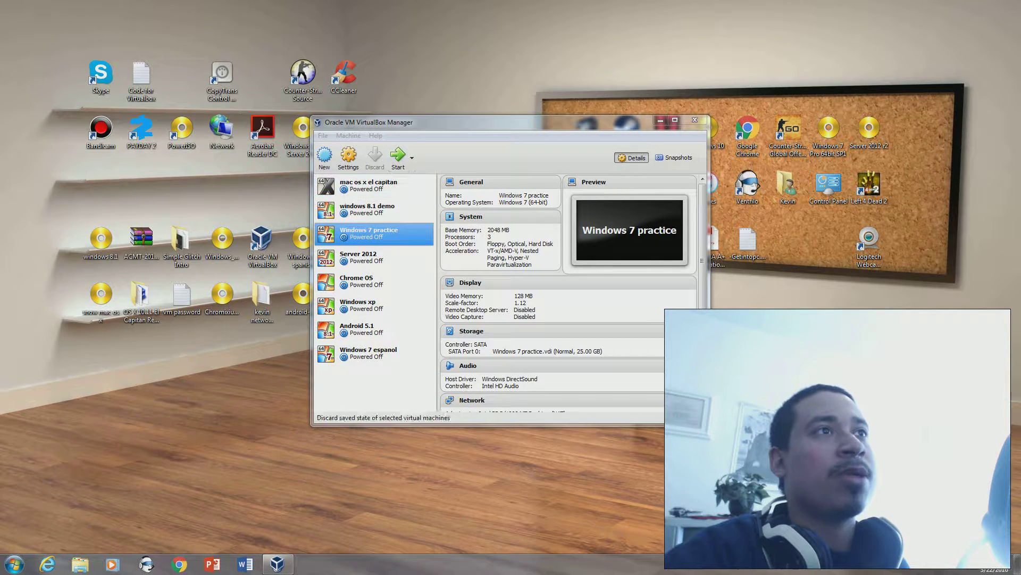
Start the Windows 7 practice virtual machine and log on to the user account with the flower picture by entering its password
left_click(398, 155)
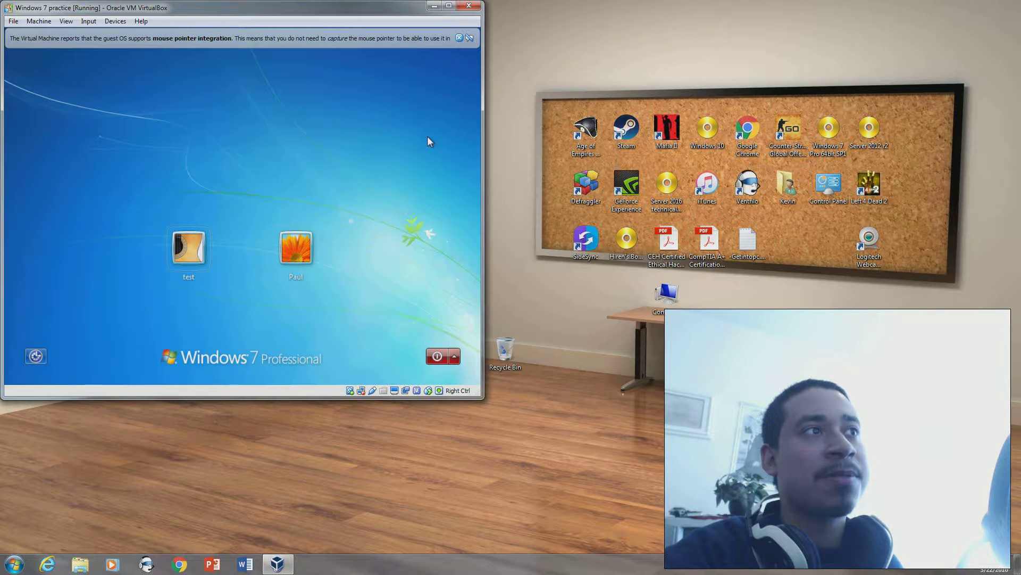
left_click(291, 247)
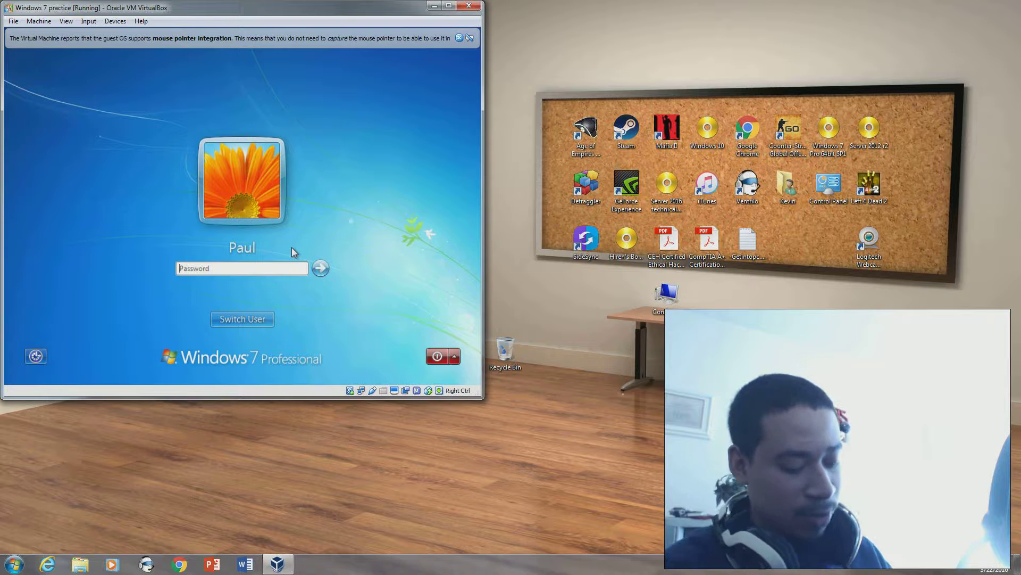
type("********")
key("Return")
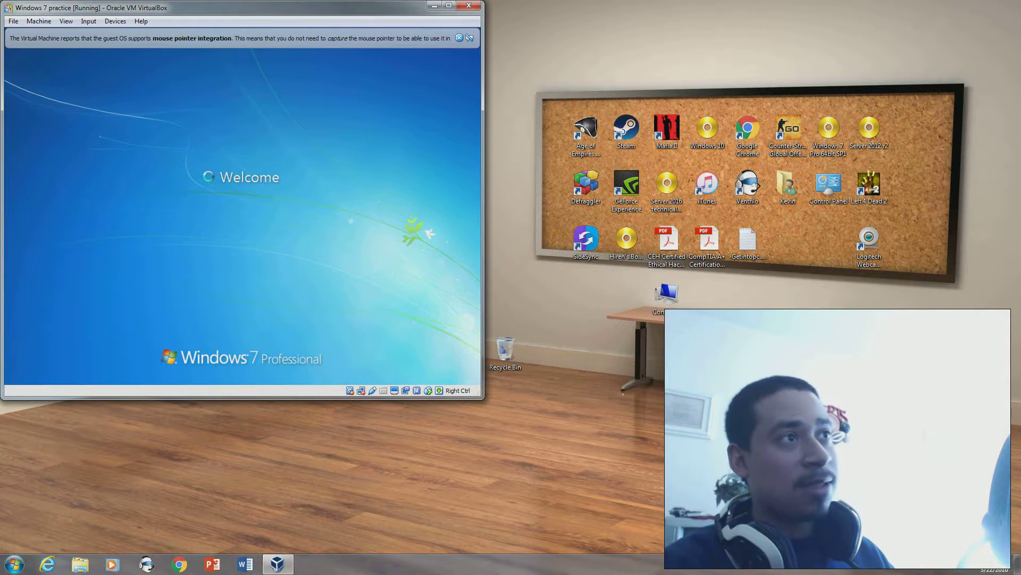
Retry the Windows 7 logon by re-entering the account password, and dismiss the mouse pointer integration notice
key("Return")
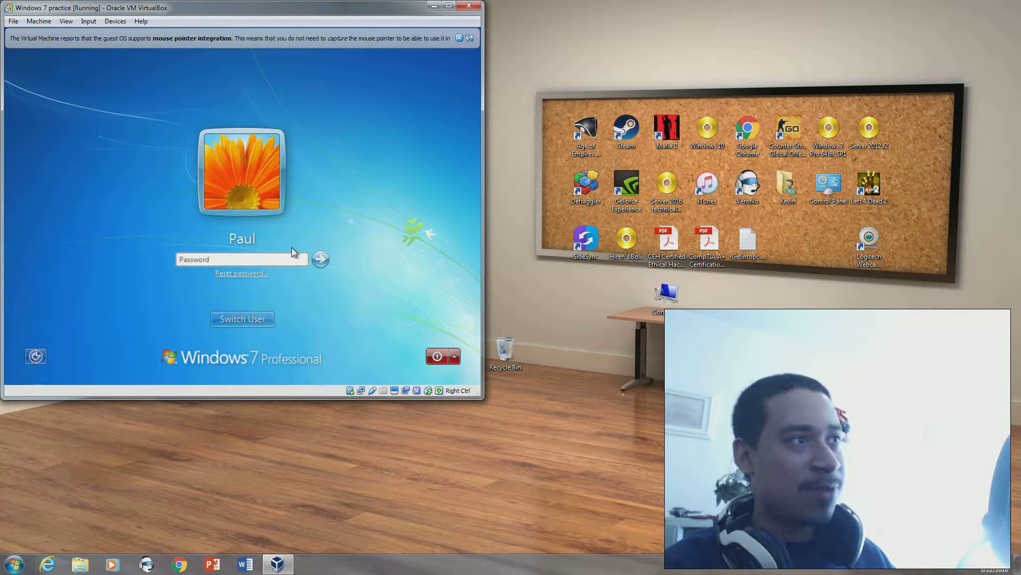
key("Return")
key("Return")
type("*****")
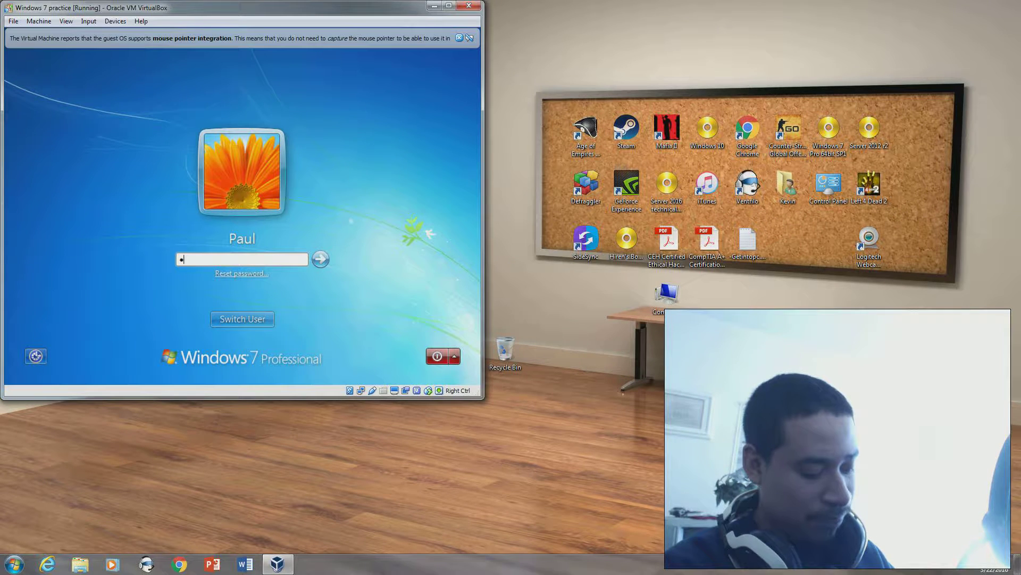
key("BackSpace")
key("BackSpace")
key("BackSpace")
key("BackSpace")
key("BackSpace")
type("******")
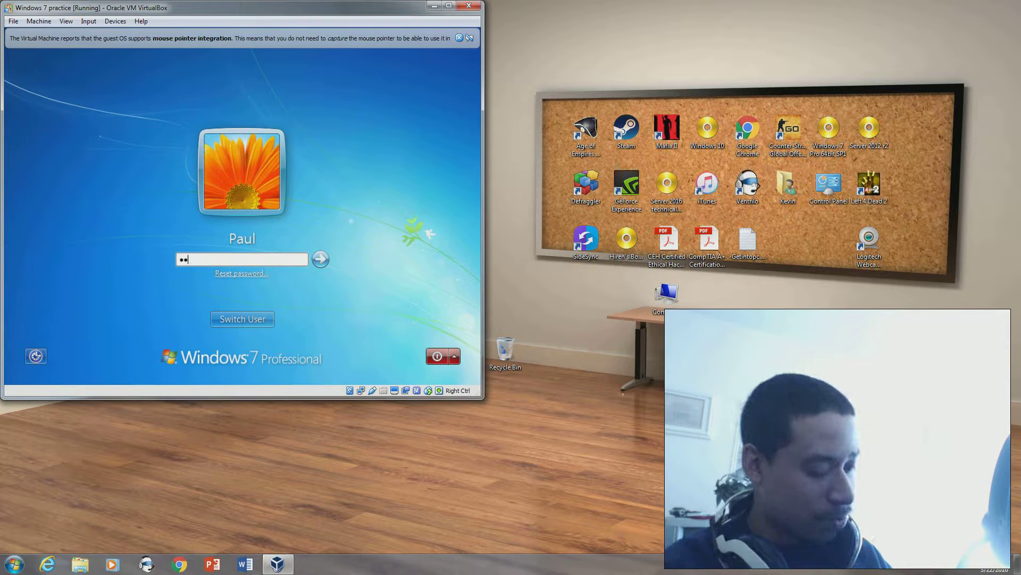
key("Return")
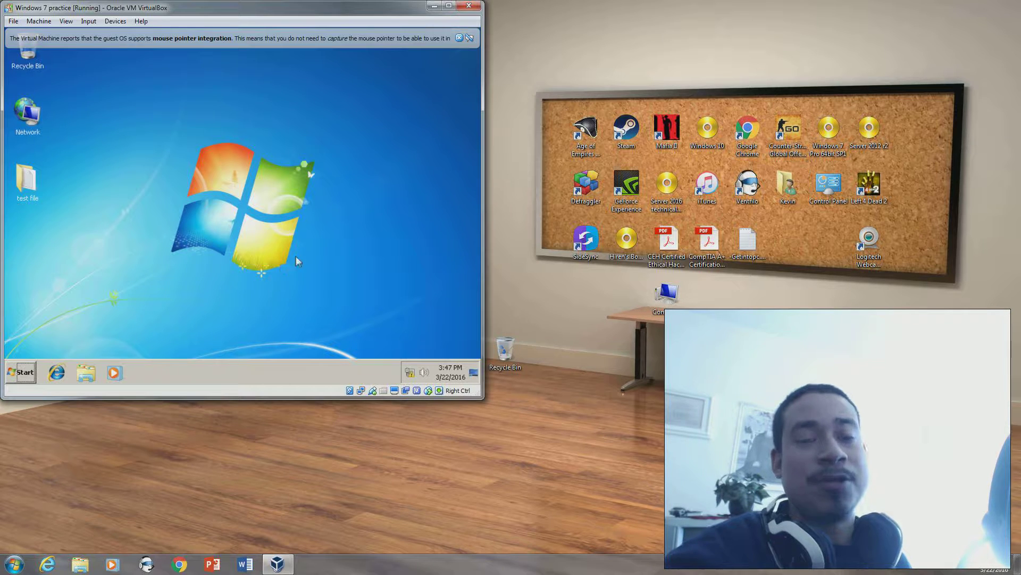
left_click(459, 38)
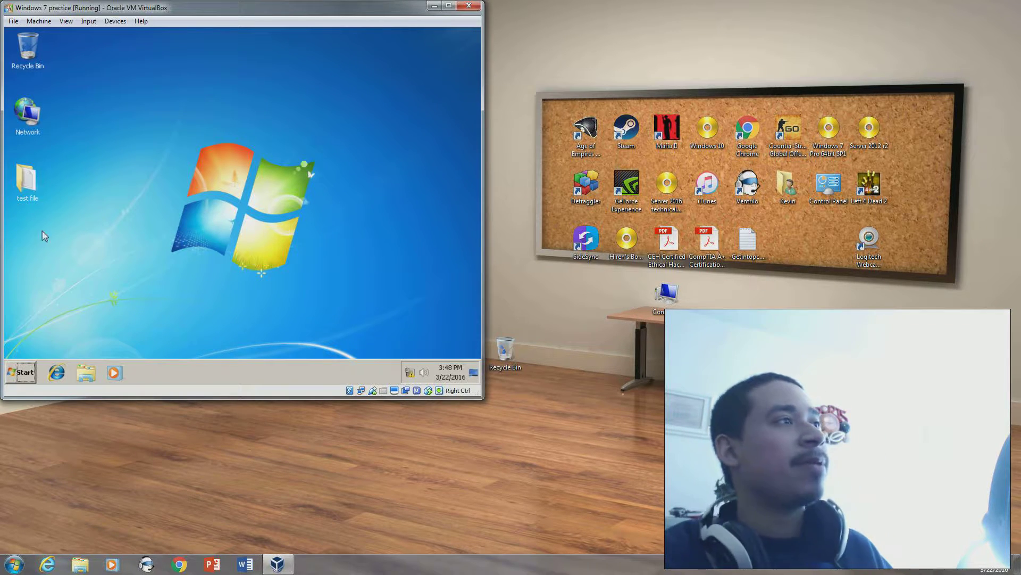
left_click(20, 371)
left_click(19, 372)
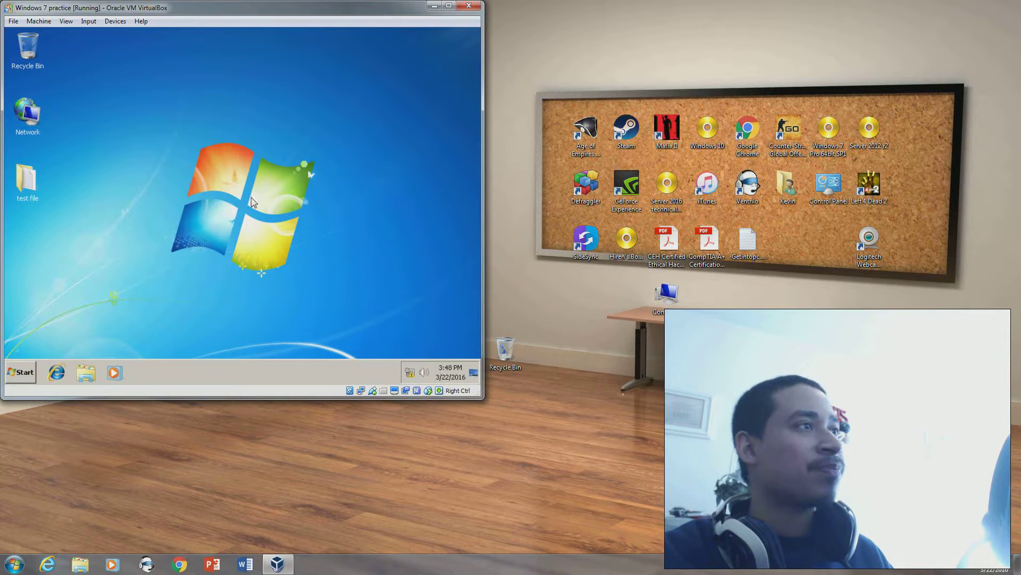
left_click(27, 189)
left_click(27, 115)
left_click(27, 53)
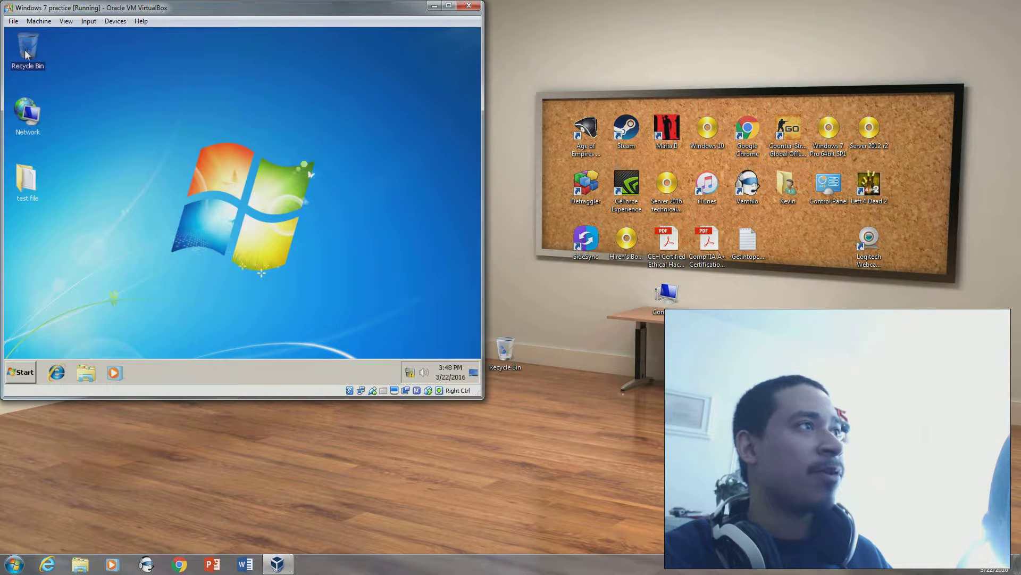
right_click(239, 222)
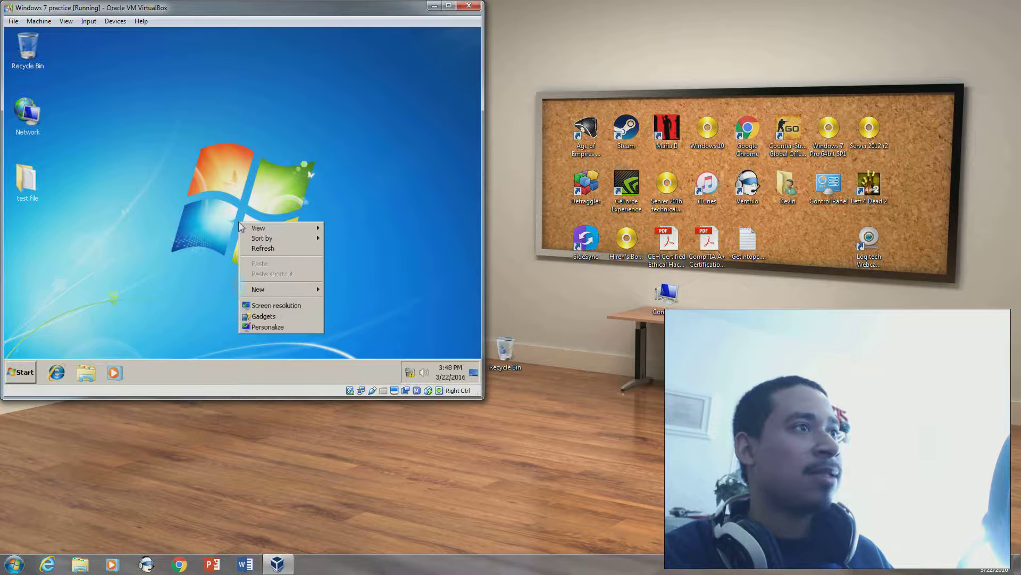
left_click(192, 216)
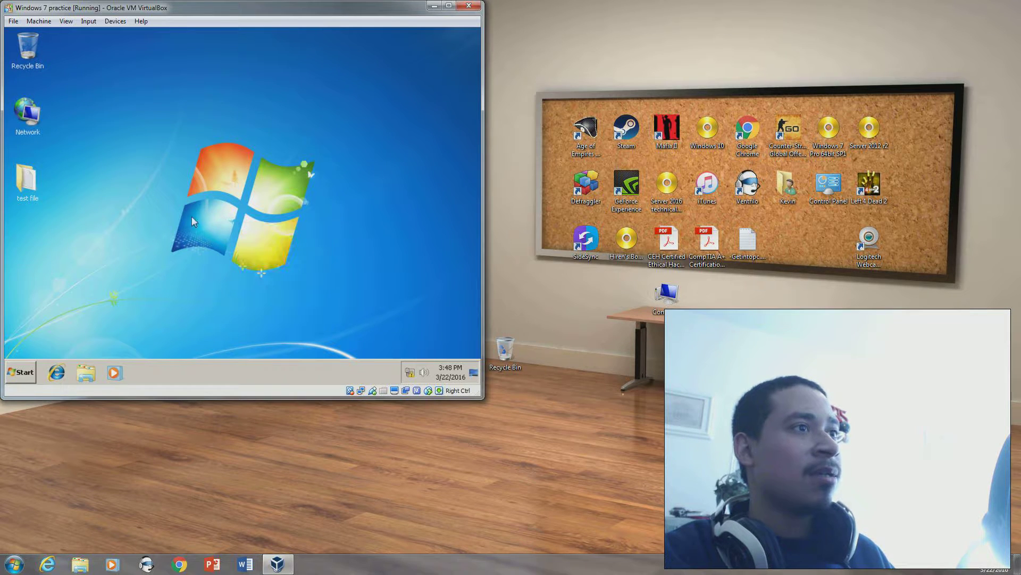
right_click(181, 166)
mouse_move(219, 237)
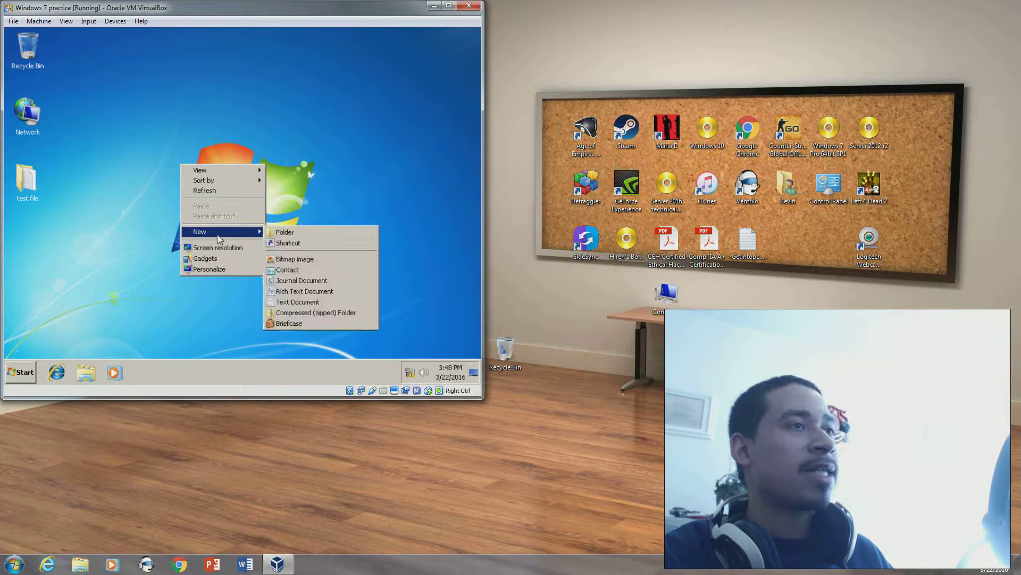
left_click(129, 160)
right_click(145, 119)
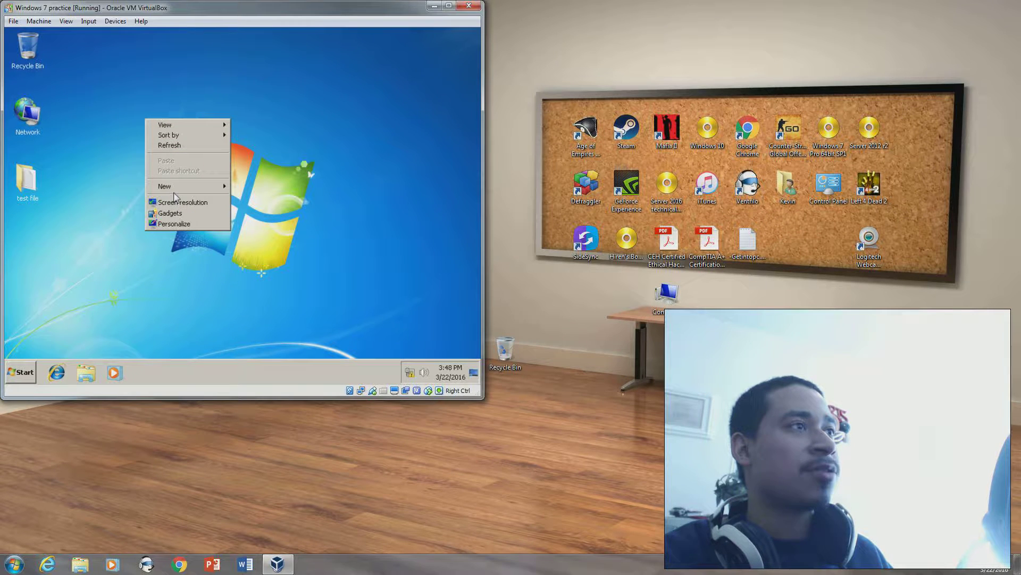
left_click(20, 372)
left_click(113, 82)
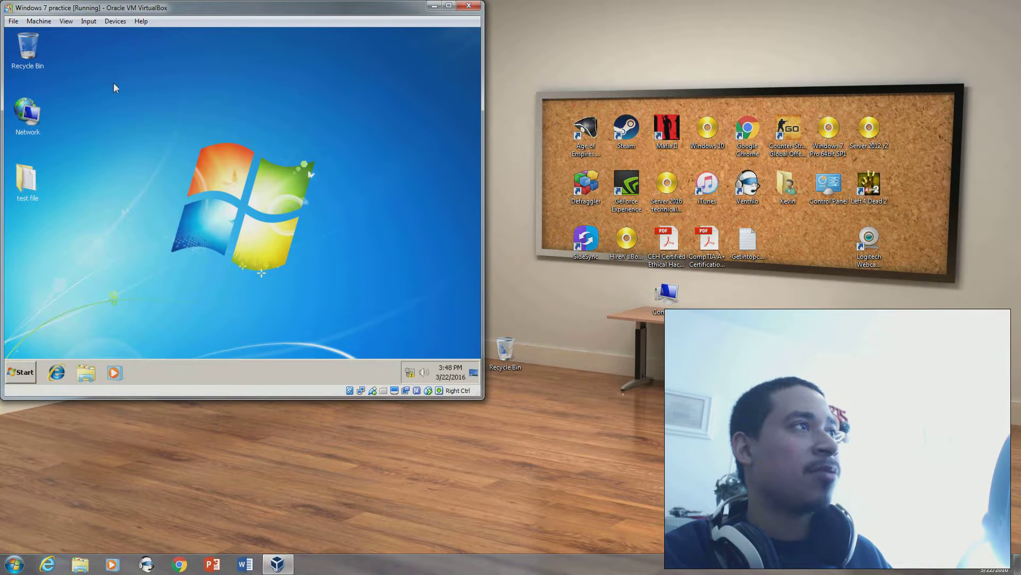
Add the Computer, User's Files and Control Panel icons to the Windows 7 desktop, and close the Personalization window
right_click(119, 90)
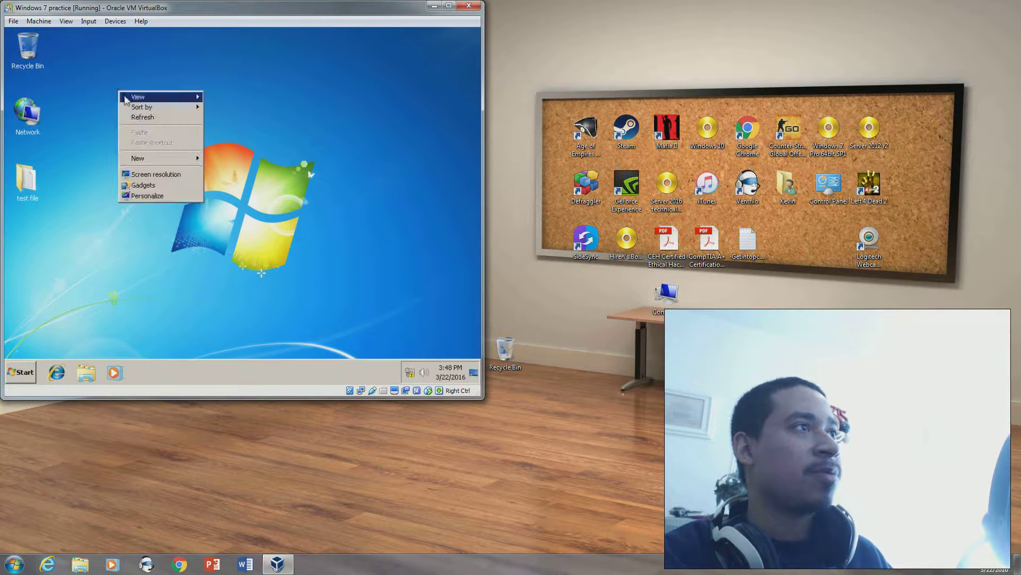
left_click(144, 196)
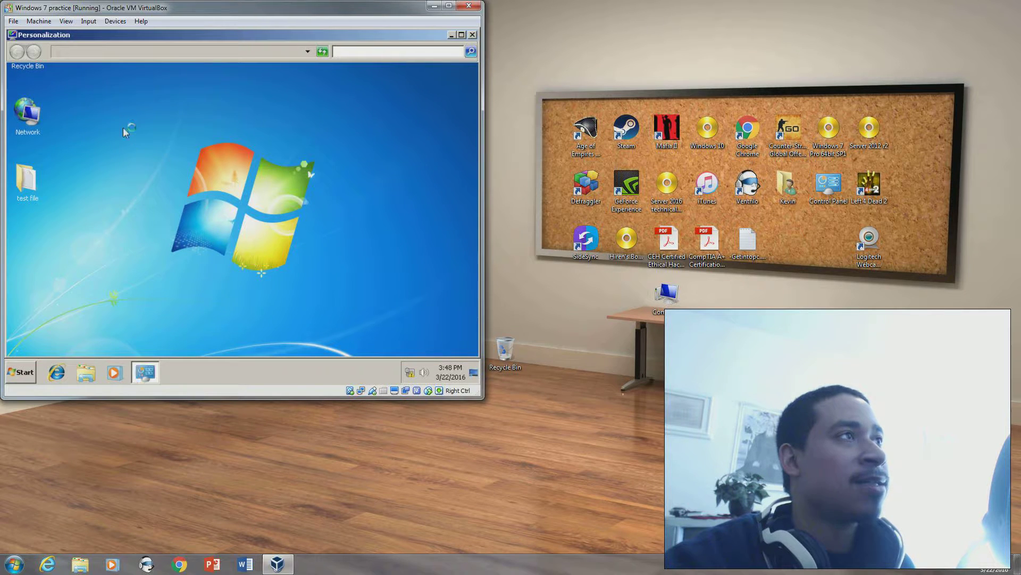
left_click(80, 96)
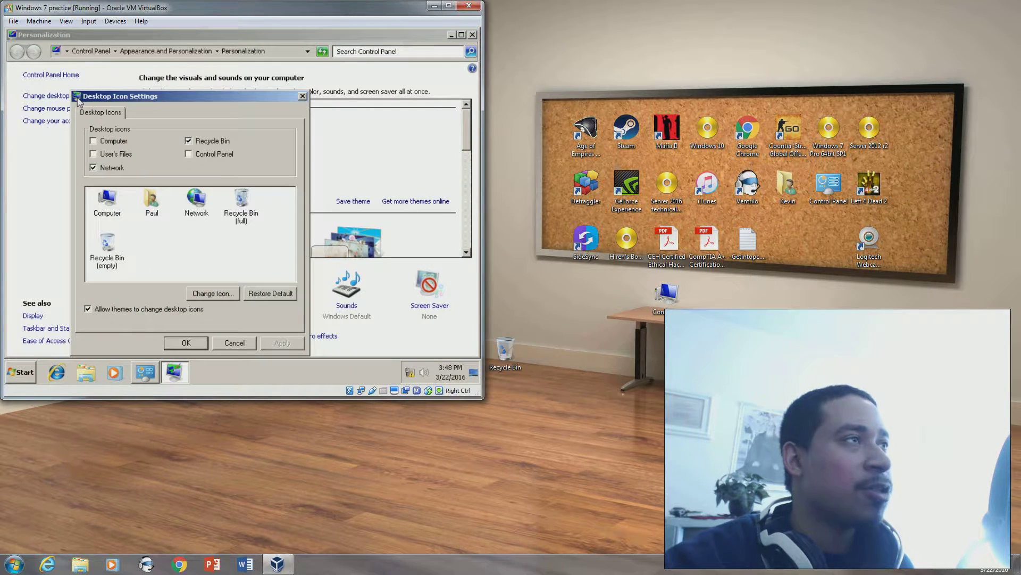
left_click(94, 154)
left_click(93, 140)
left_click(192, 155)
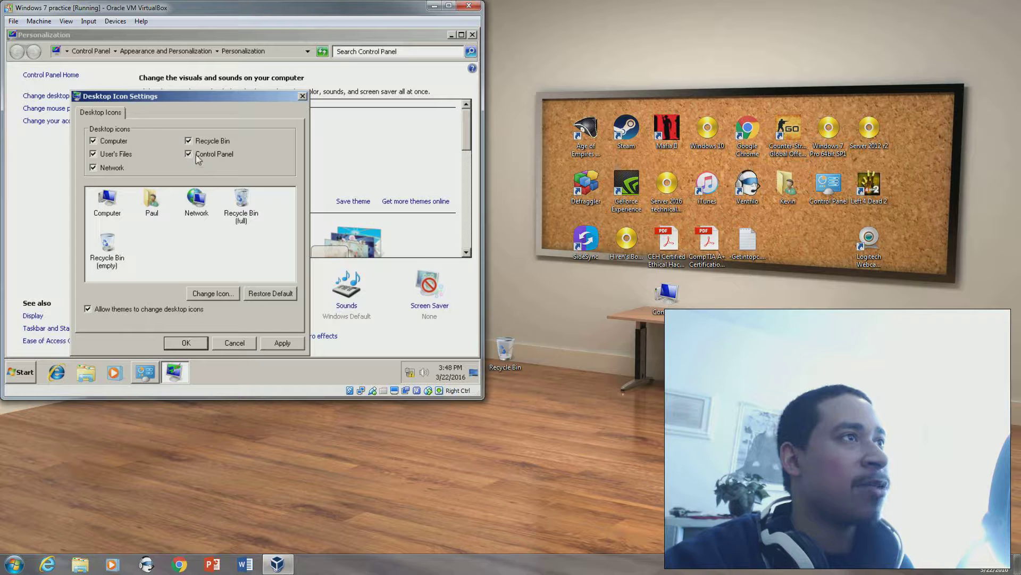
left_click(186, 342)
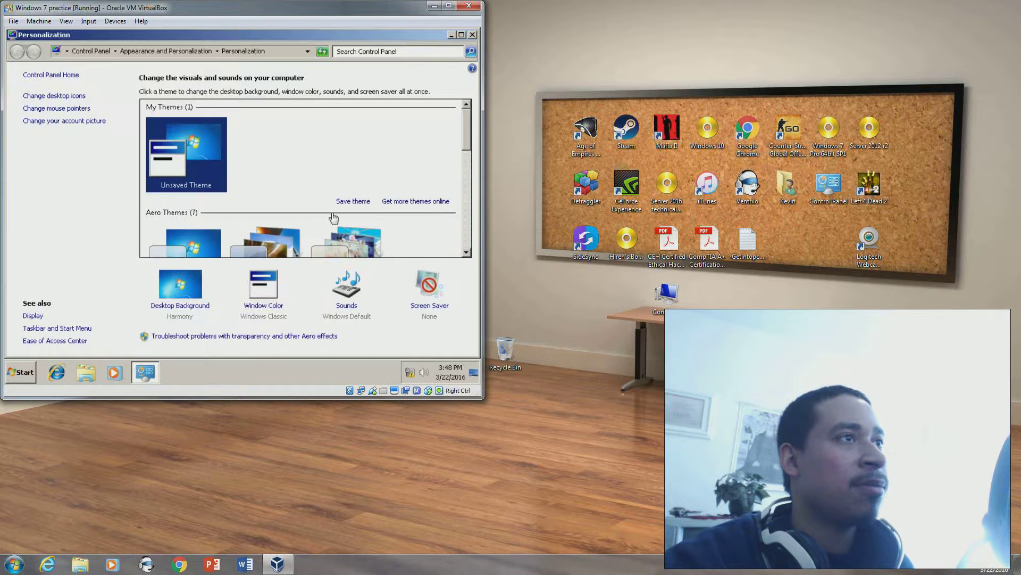
left_click(472, 34)
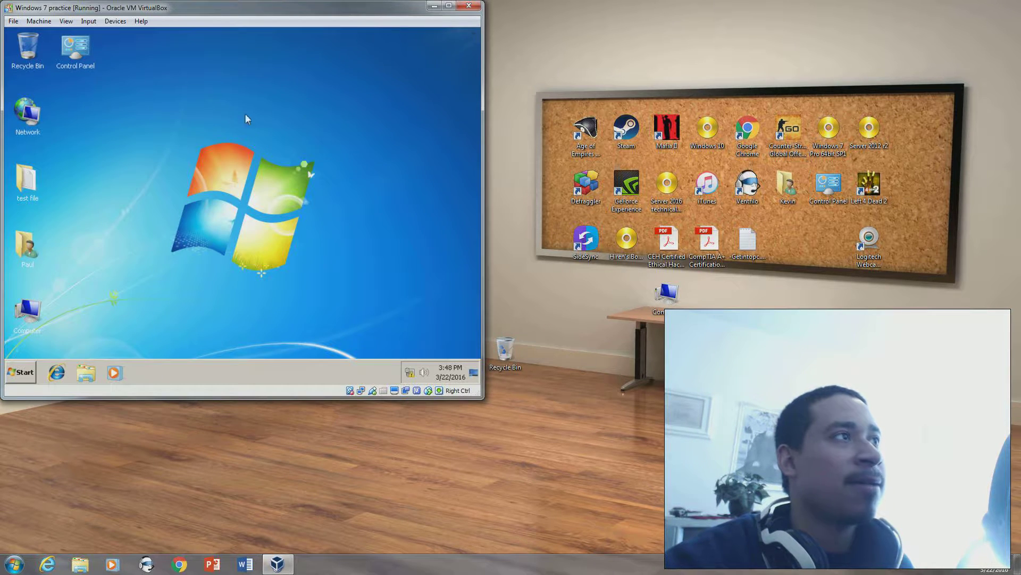
Set the Windows 7 virtual machine's screen resolution to 1024 × 768 and keep the change
right_click(114, 180)
left_click(147, 266)
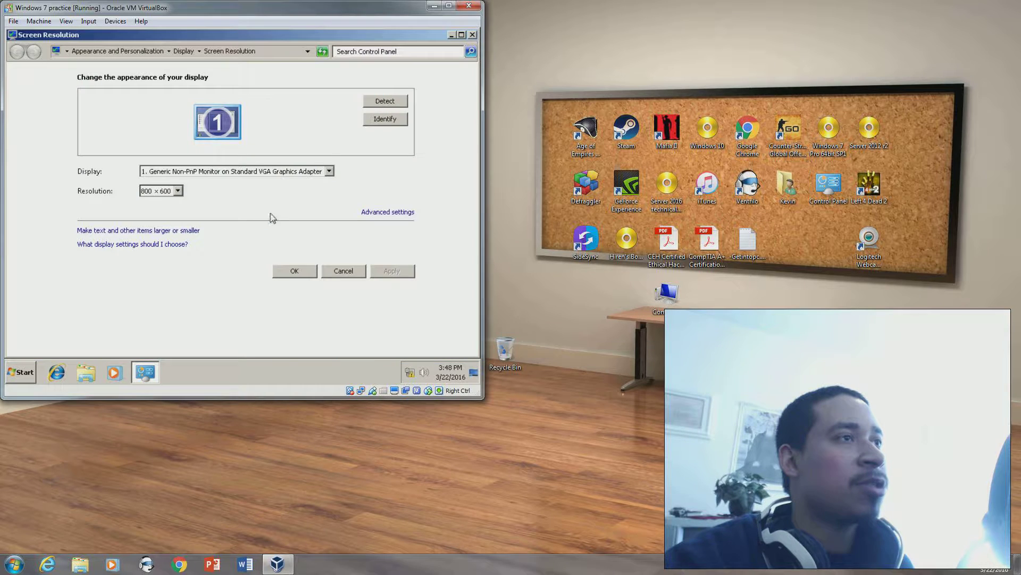
left_click(178, 191)
left_click_drag(157, 318, 160, 295)
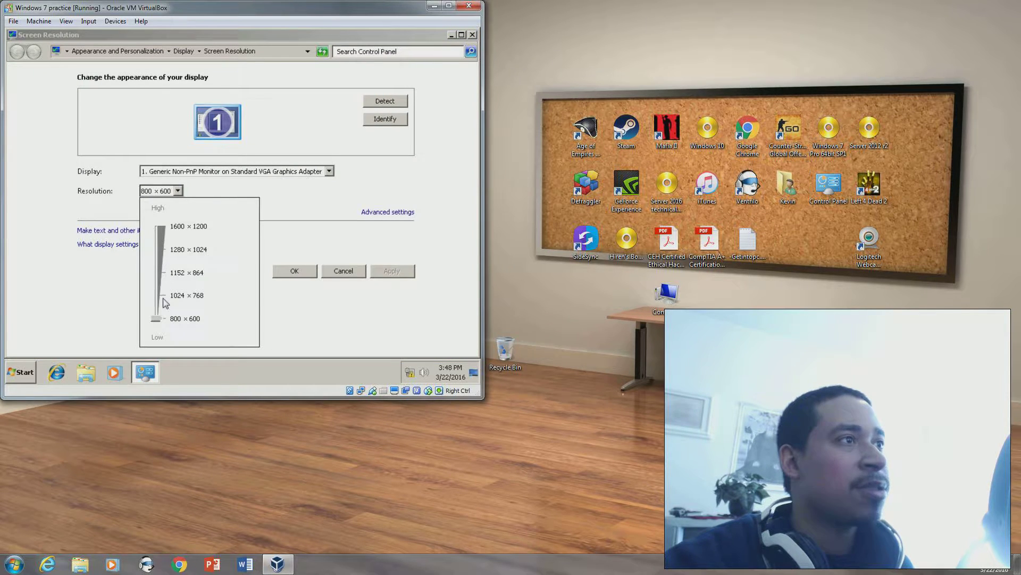
left_click(305, 296)
left_click(301, 272)
left_click(287, 194)
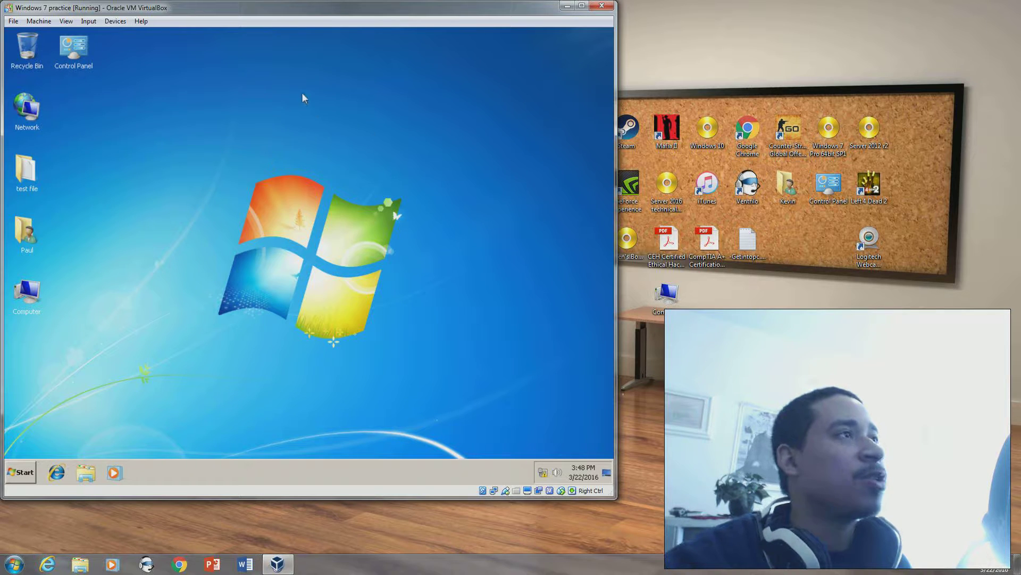
Check the Windows 7 desktop's Screen Resolution settings and close the window
right_click(207, 123)
left_click(225, 148)
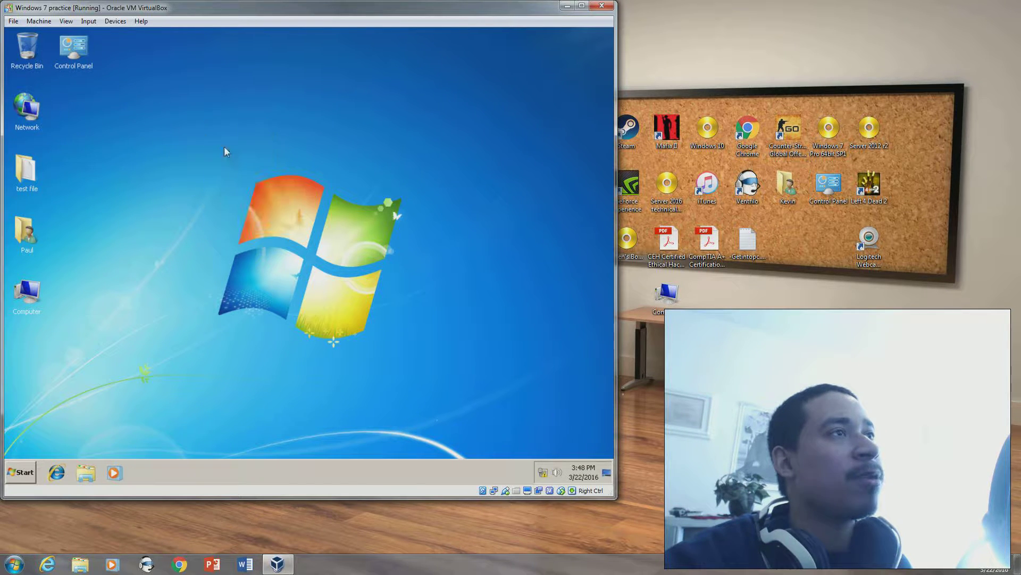
right_click(221, 154)
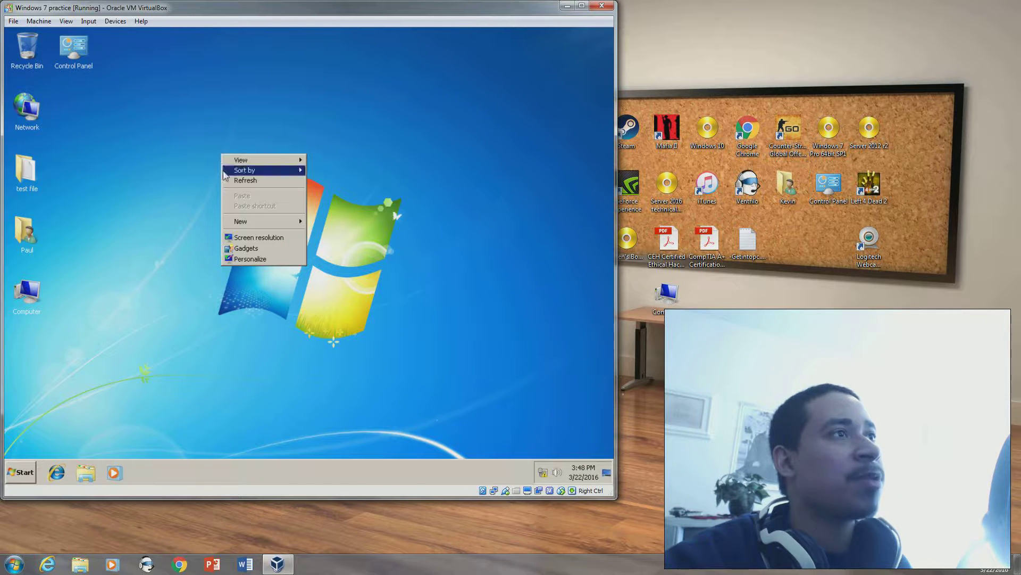
left_click(254, 238)
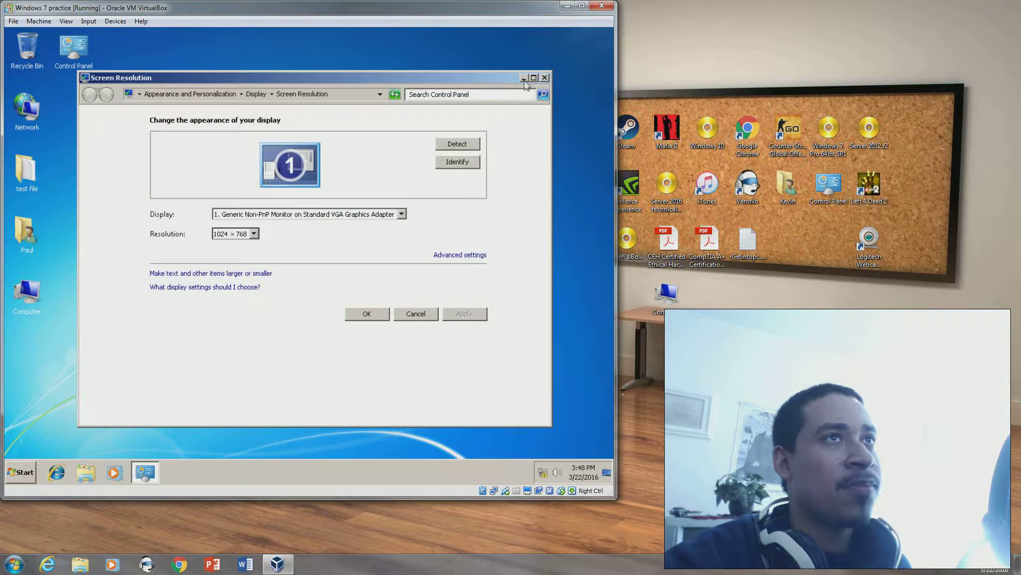
left_click(544, 77)
Look at the Screen Saver Settings from Personalization, and close both windows without changing anything
right_click(283, 150)
left_click(308, 252)
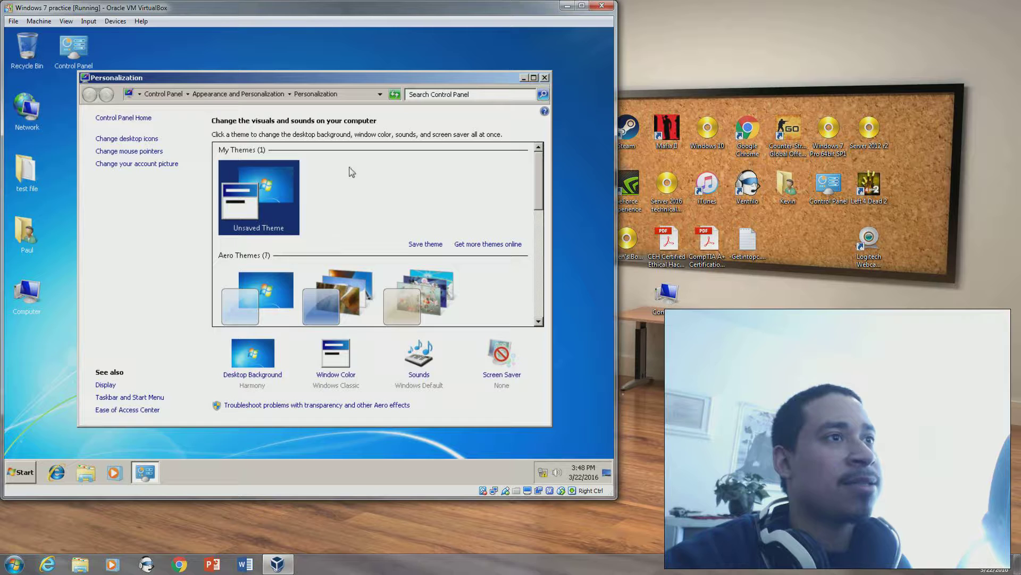
left_click(514, 375)
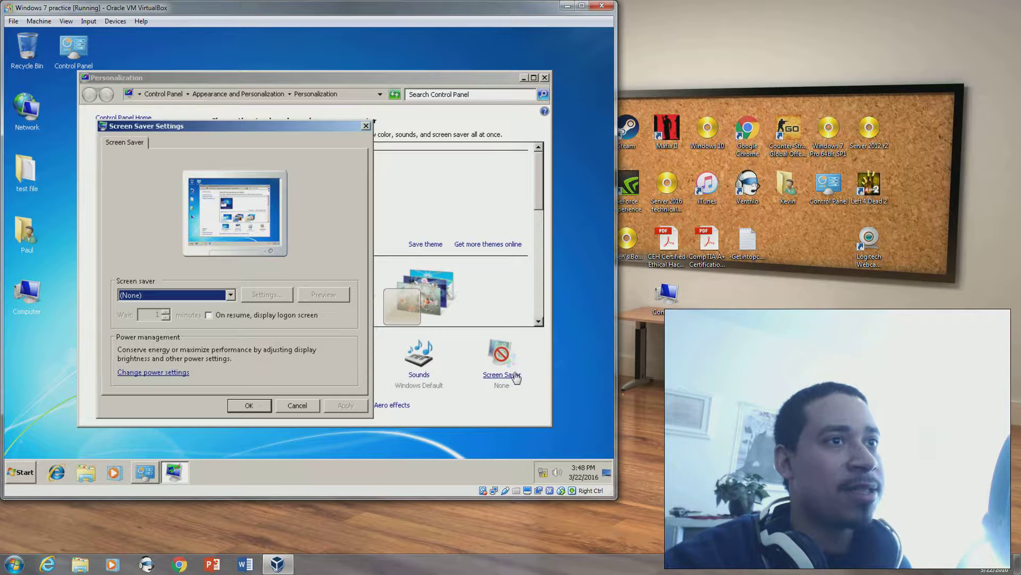
left_click(279, 404)
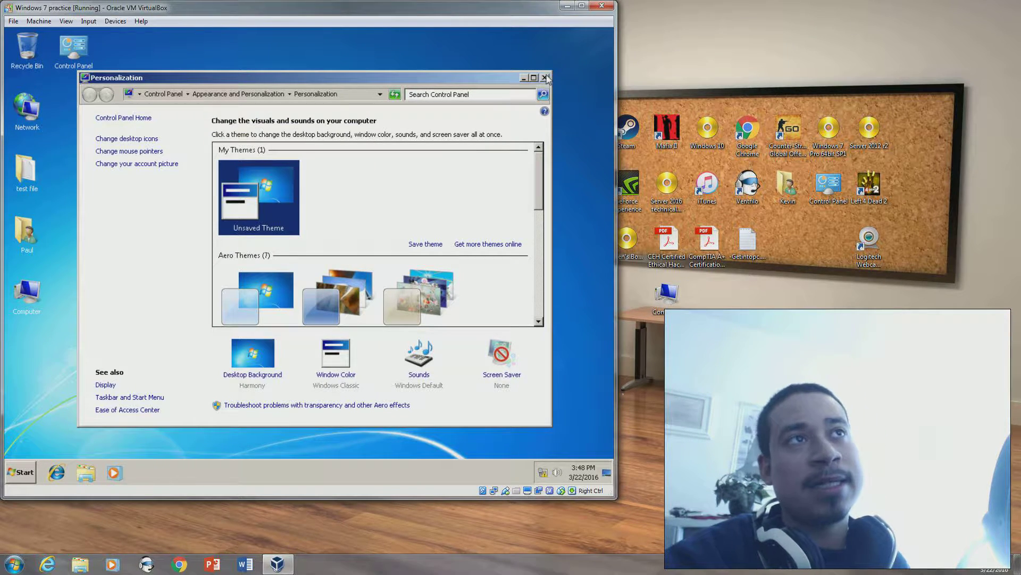
left_click(545, 77)
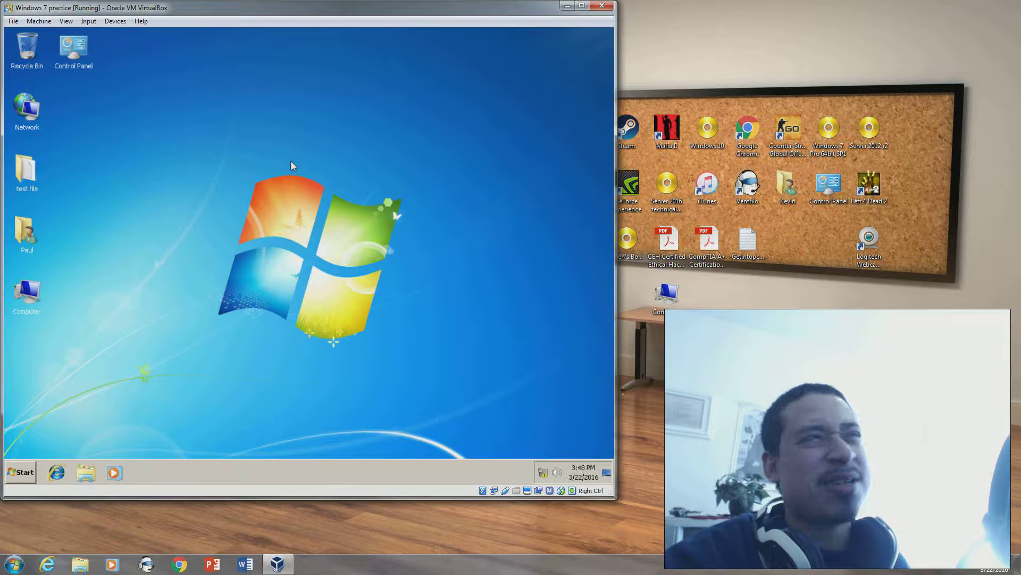
Look at the desktop's options for creating new items, and view the Personalization themes before closing the window
right_click(230, 180)
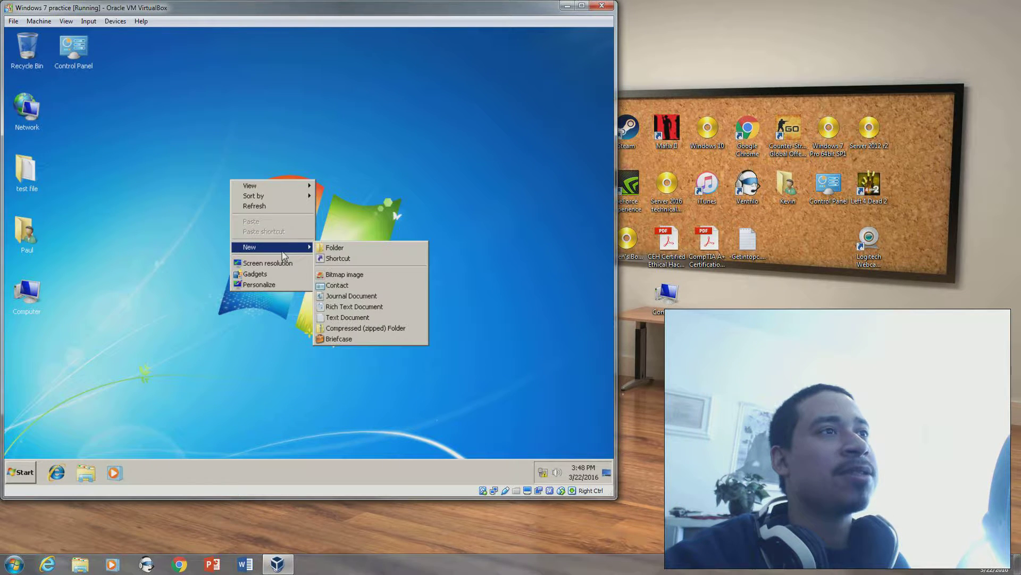
left_click(409, 141)
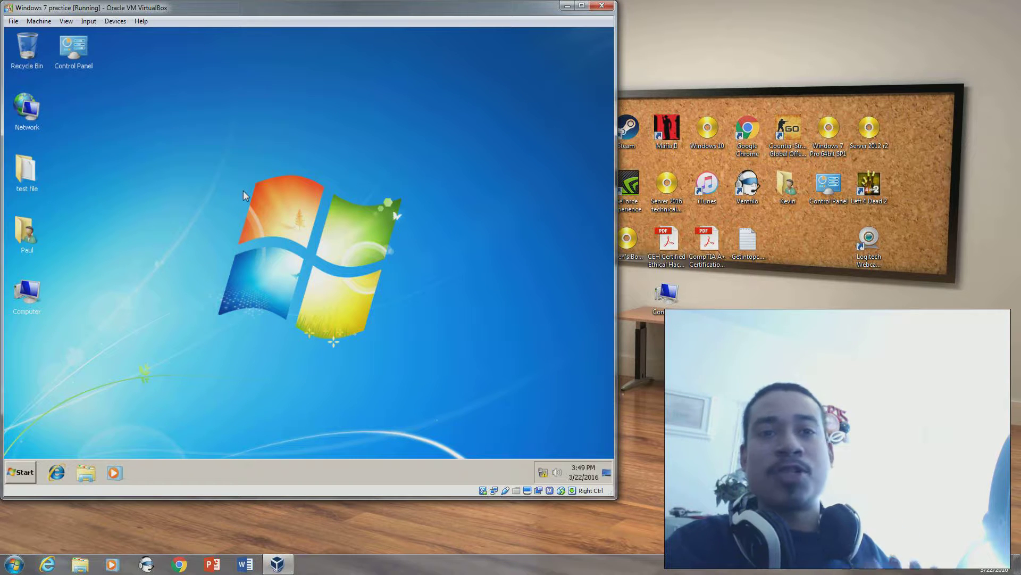
right_click(210, 198)
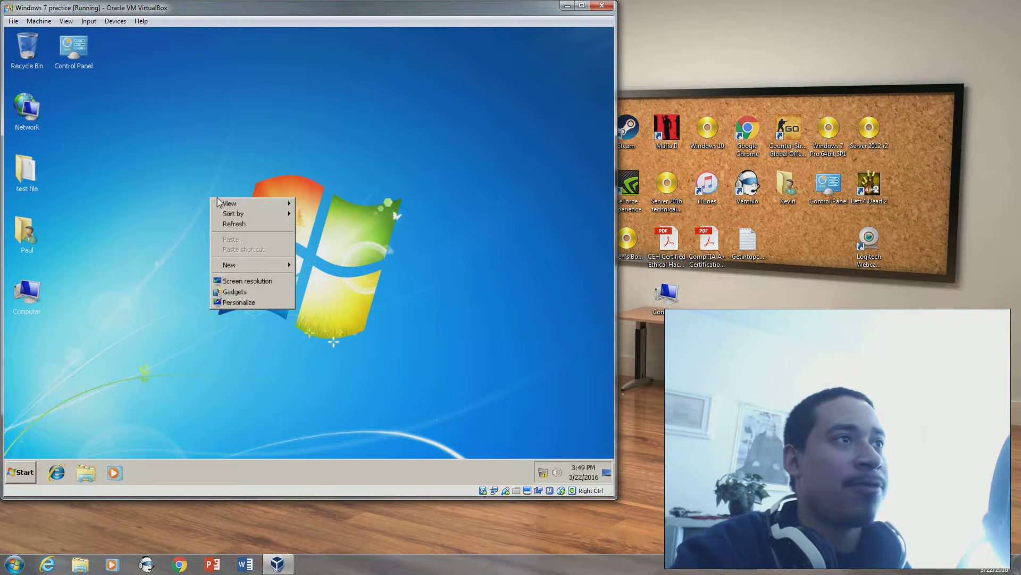
left_click(252, 303)
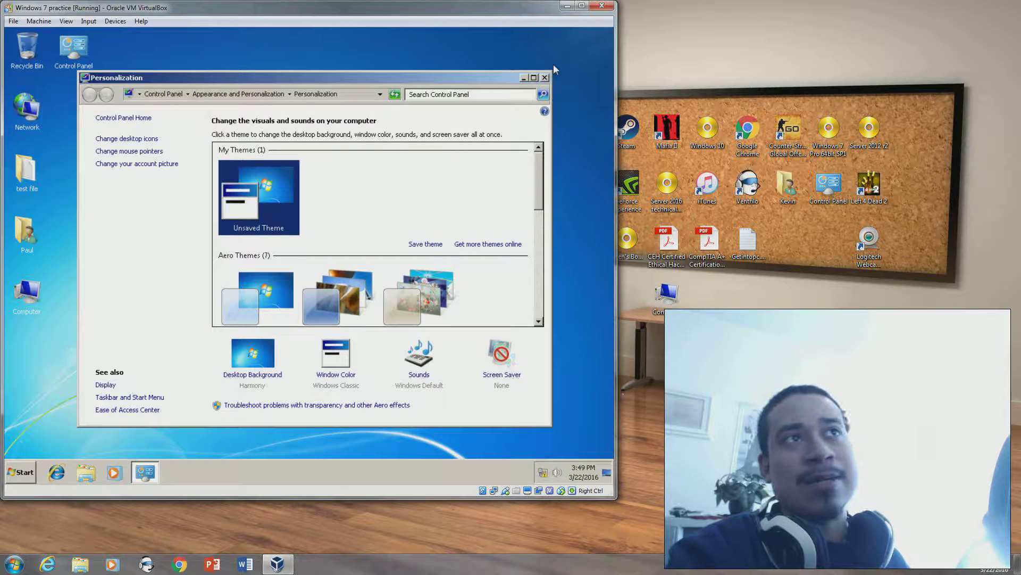
left_click(545, 78)
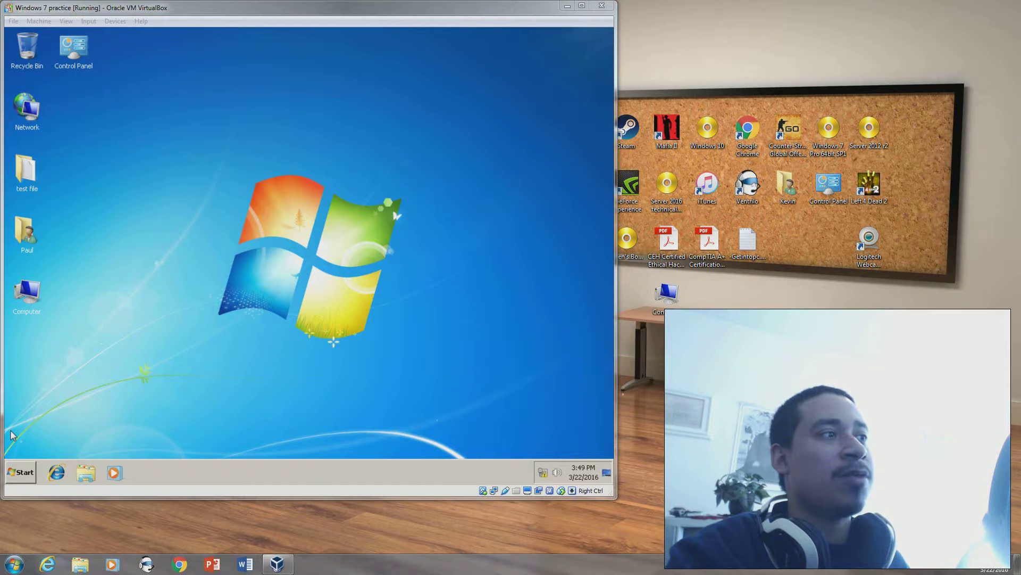
Open the desktop background settings through the Control Panel's Appearance and Personalization category
left_click(20, 472)
left_click(173, 351)
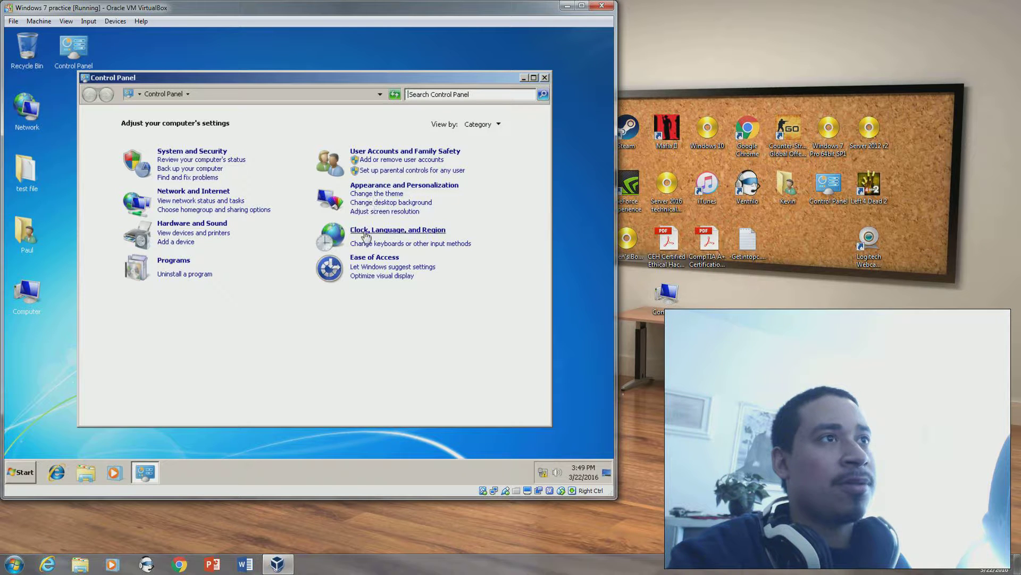
left_click(390, 203)
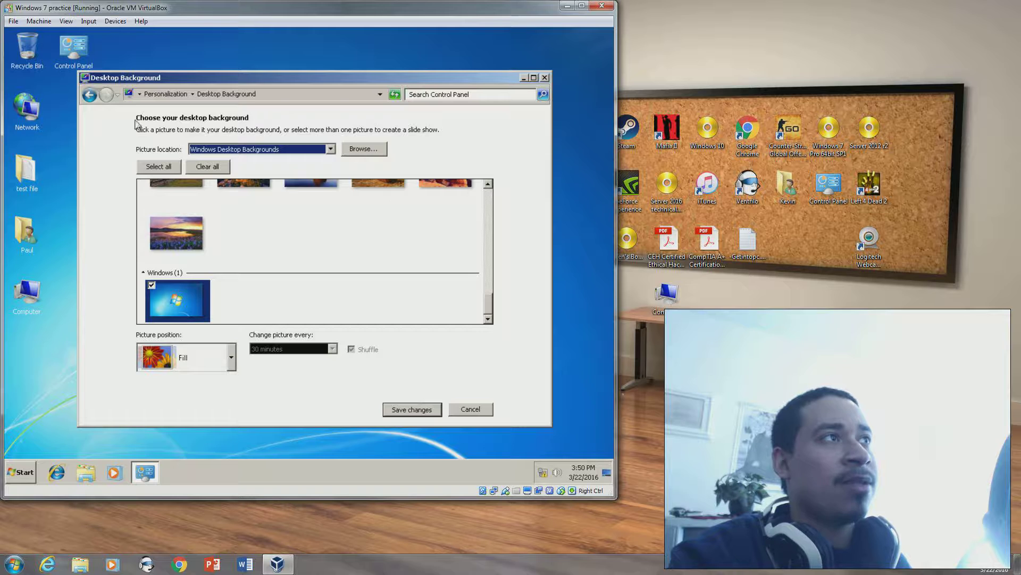
Check the Screen Resolution page and its advanced settings through the Control Panel, and return to the category overview
left_click(90, 95)
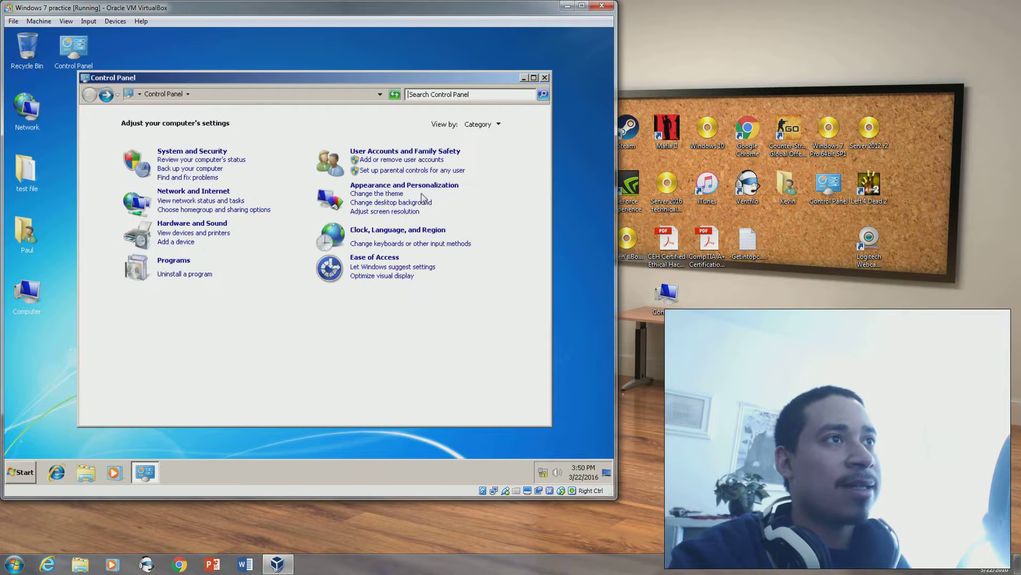
left_click(391, 212)
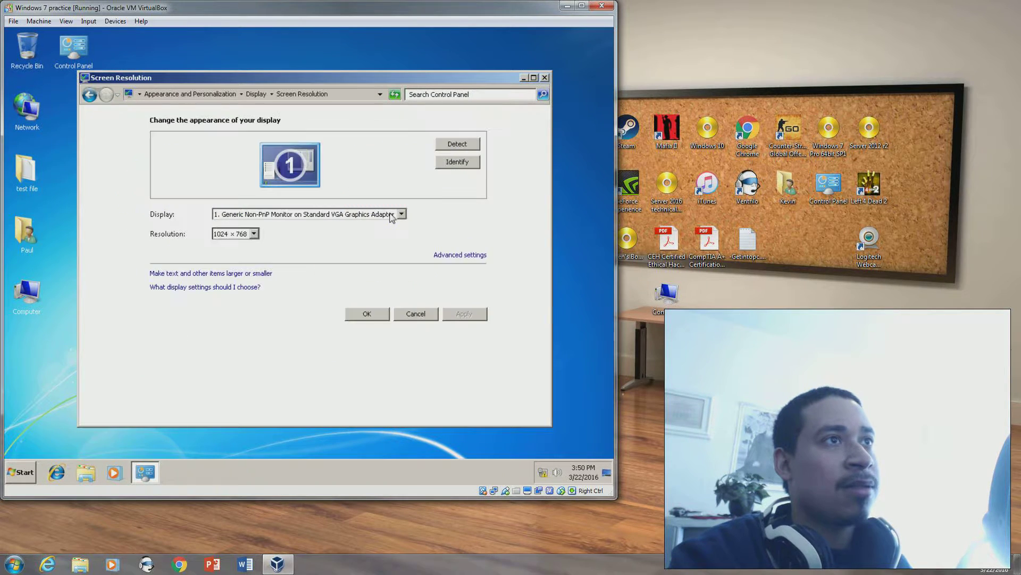
left_click(471, 256)
left_click(323, 87)
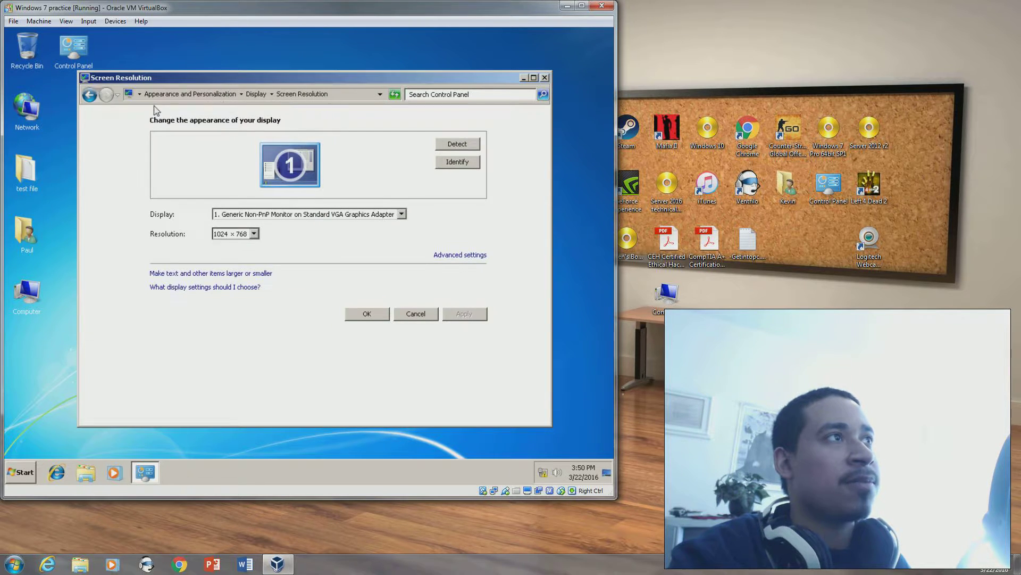
left_click(89, 95)
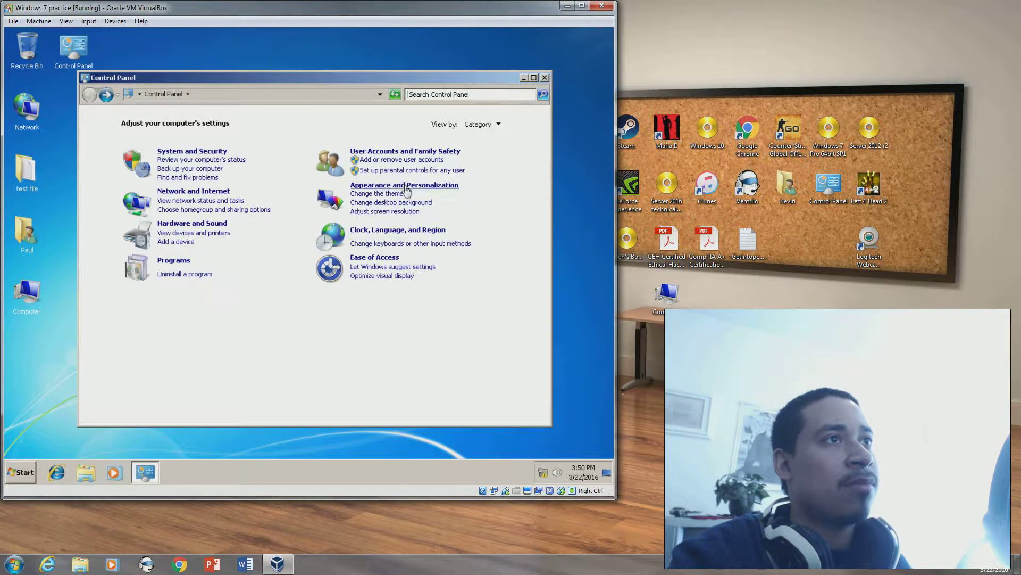
View the Appearance and Personalization category and the User Accounts options under User Accounts and Family Safety
left_click(404, 186)
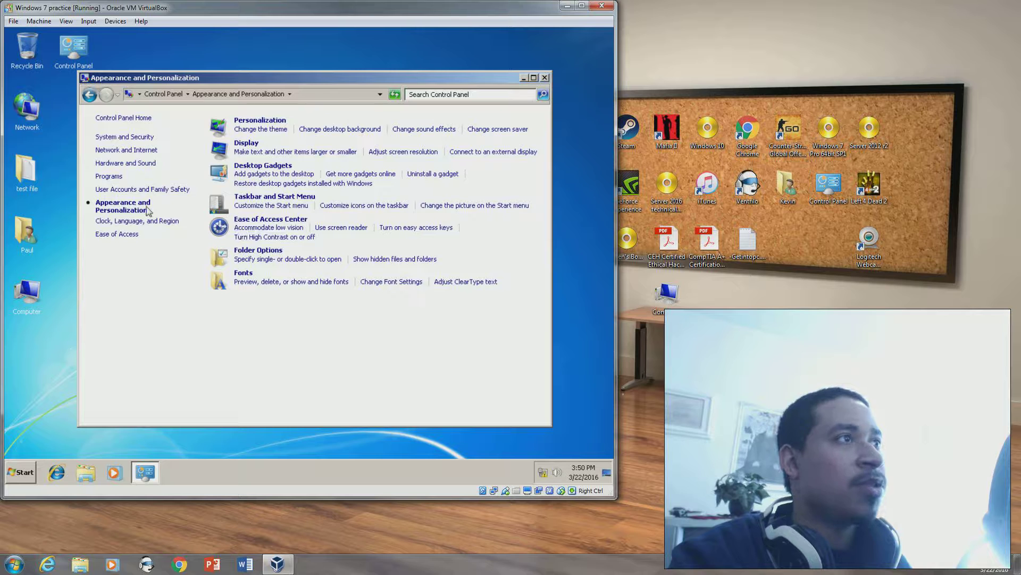
left_click(135, 190)
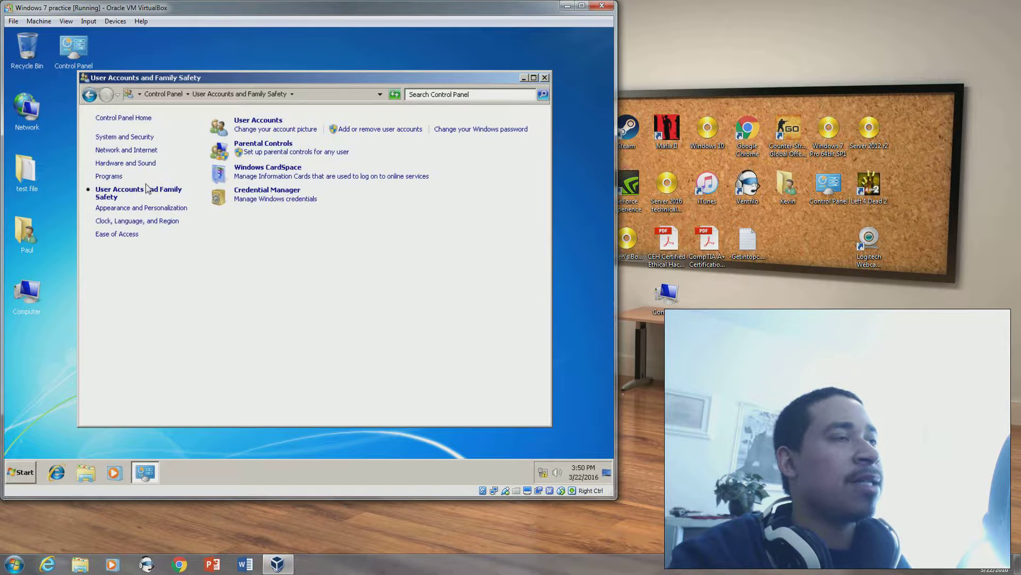
left_click(268, 124)
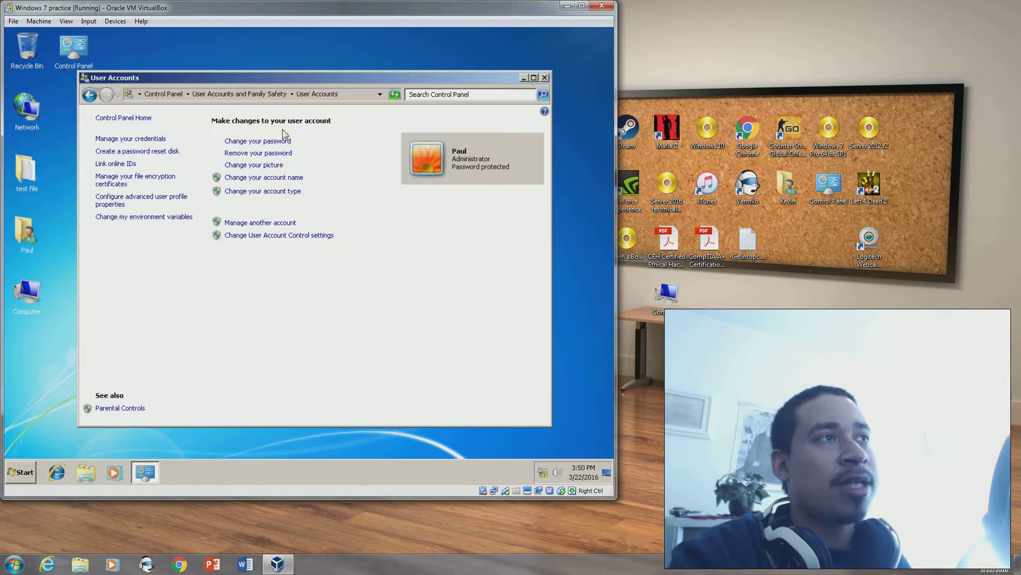
left_click(89, 94)
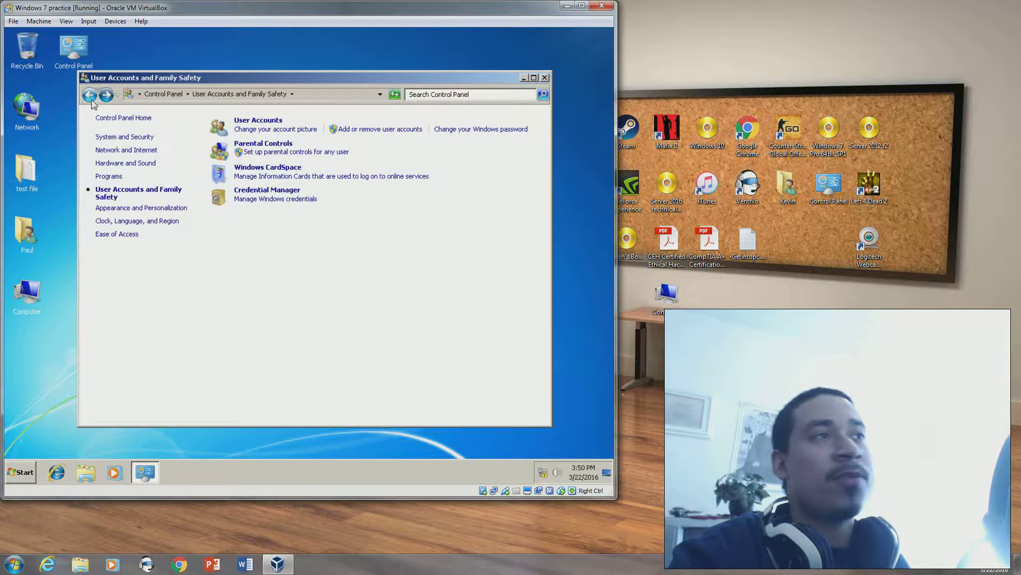
Try to configure the 3D Text screen saver from Appearance and Personalization, cancelling the screen saver change and closing the Control Panel
left_click(126, 208)
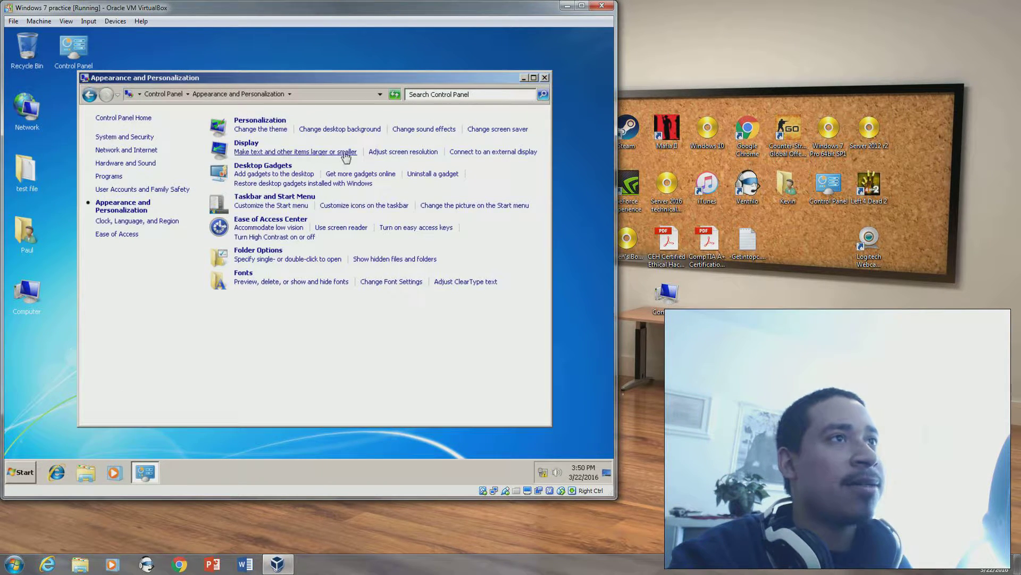
left_click(488, 131)
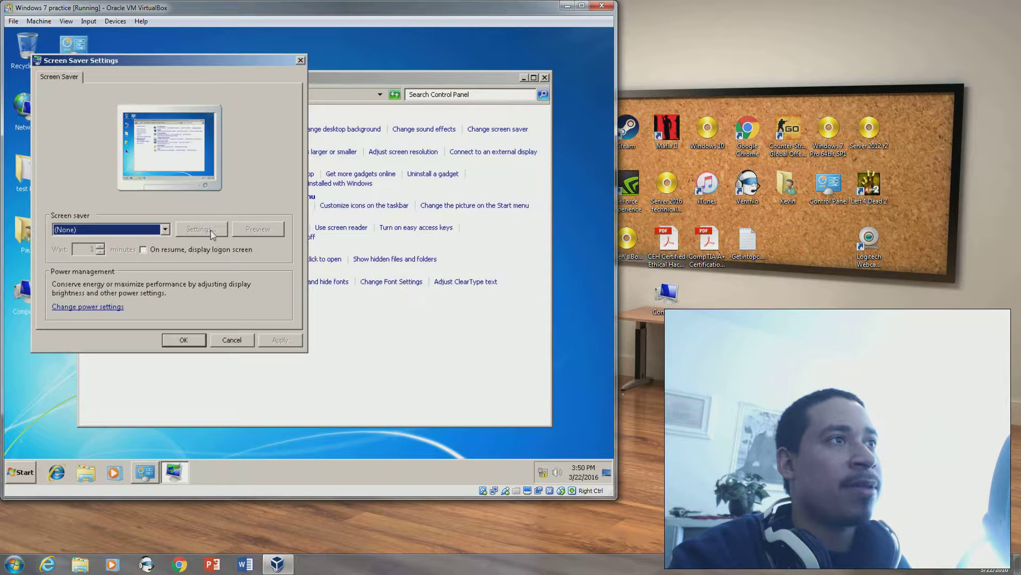
left_click(156, 231)
left_click(146, 248)
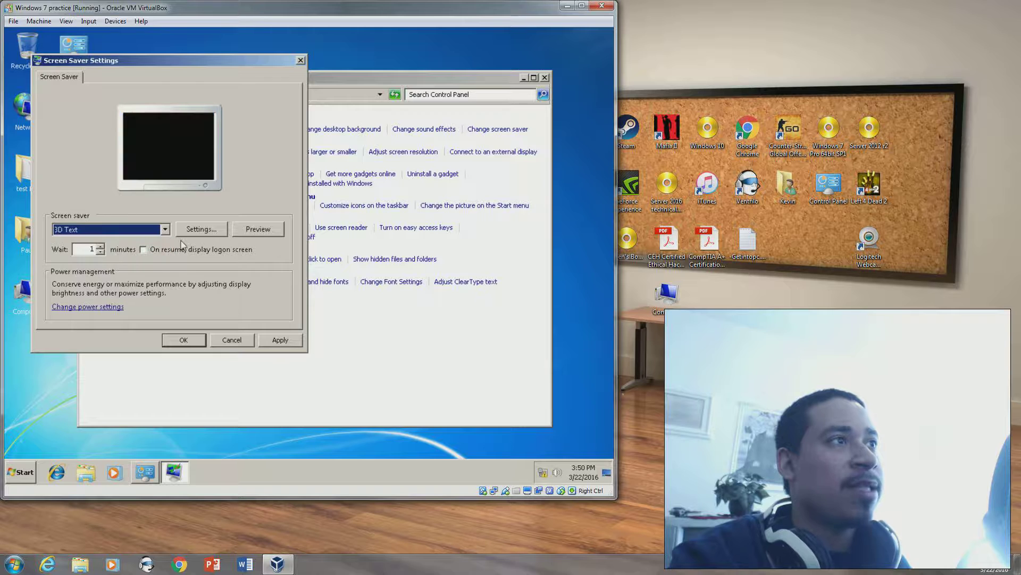
left_click(205, 232)
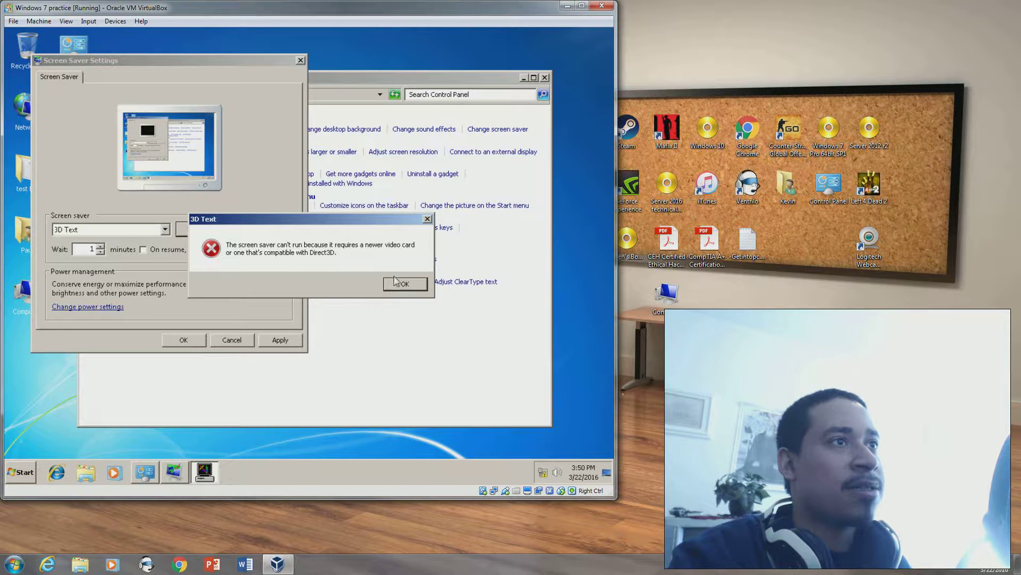
left_click(405, 284)
left_click(405, 284)
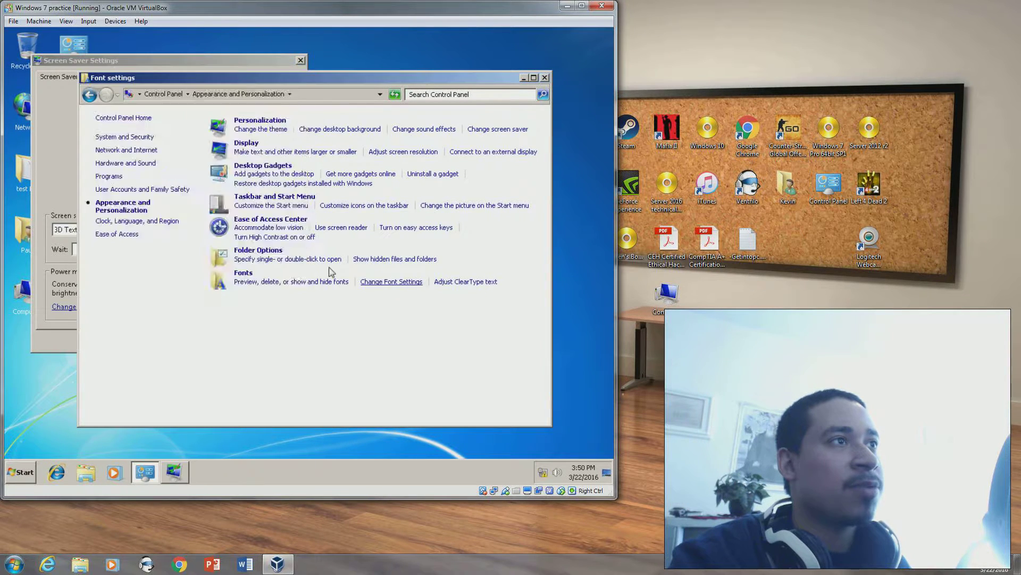
left_click(46, 256)
left_click(232, 340)
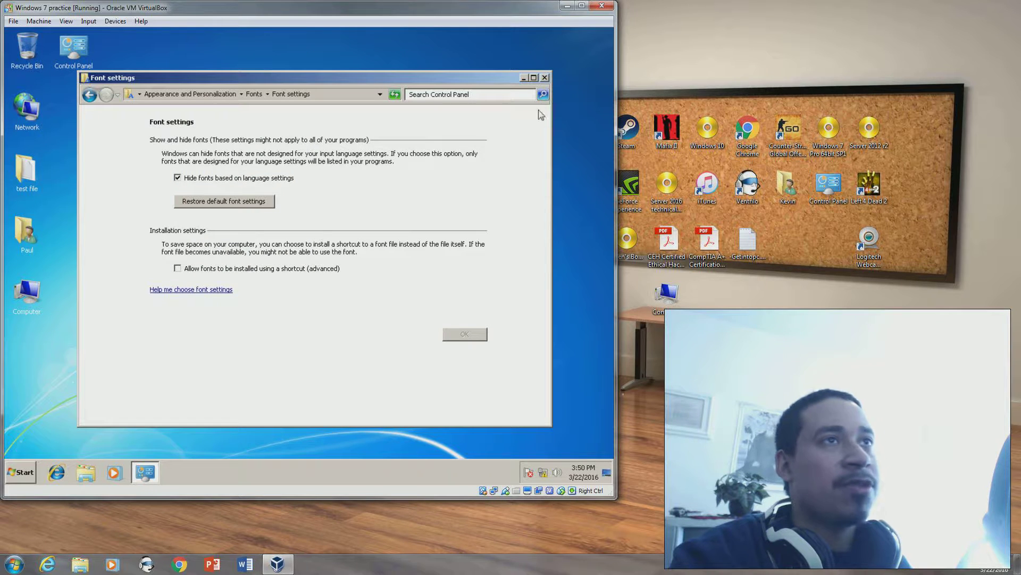
left_click(545, 78)
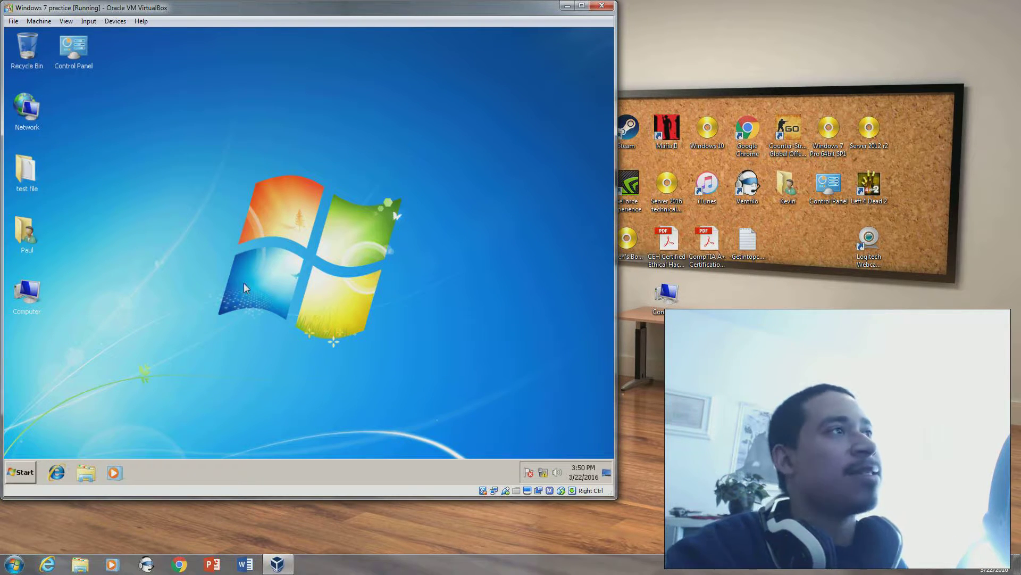
right_click(158, 94)
left_click(130, 162)
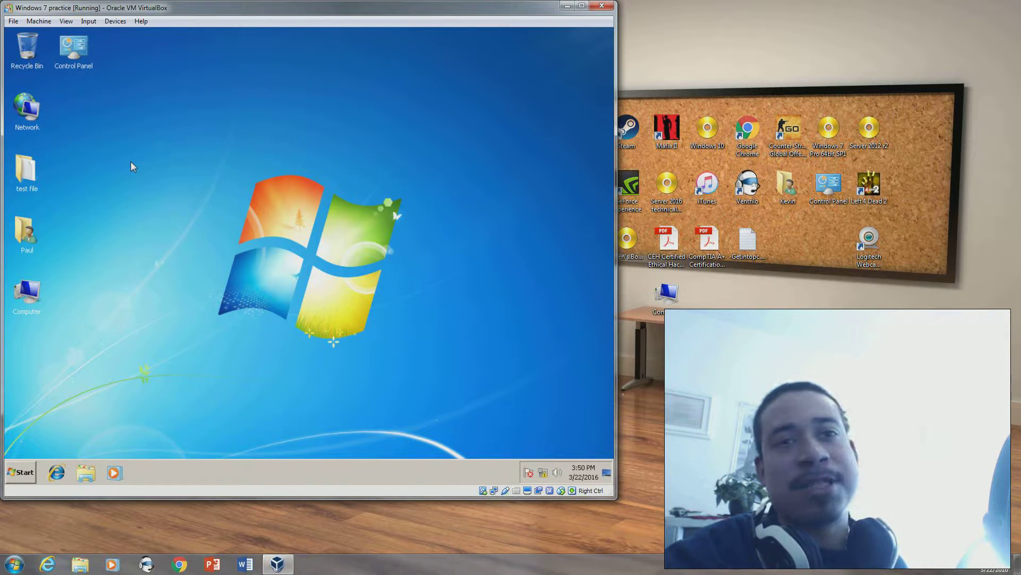
right_click(144, 183)
left_click(139, 177)
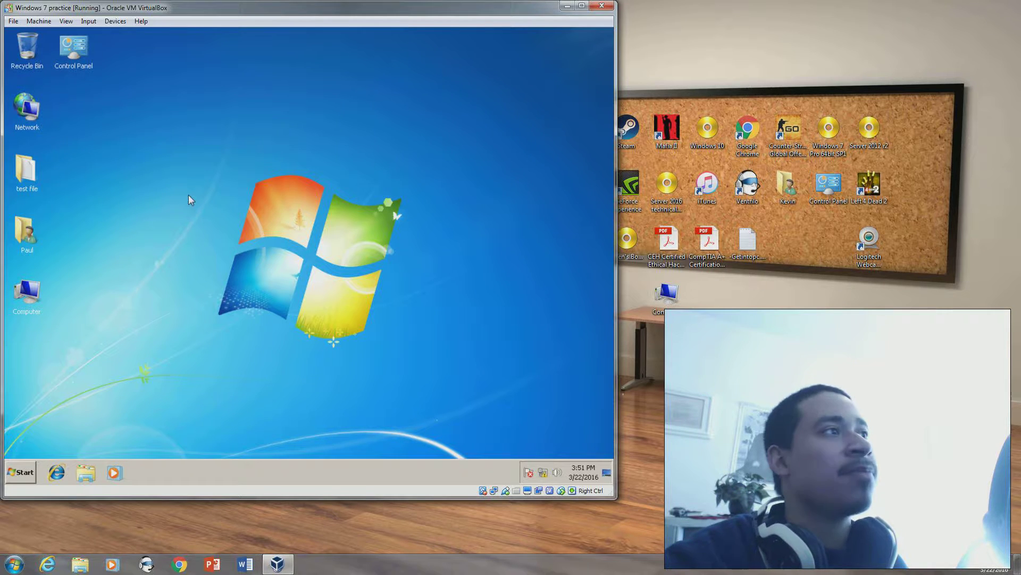
left_click(31, 468)
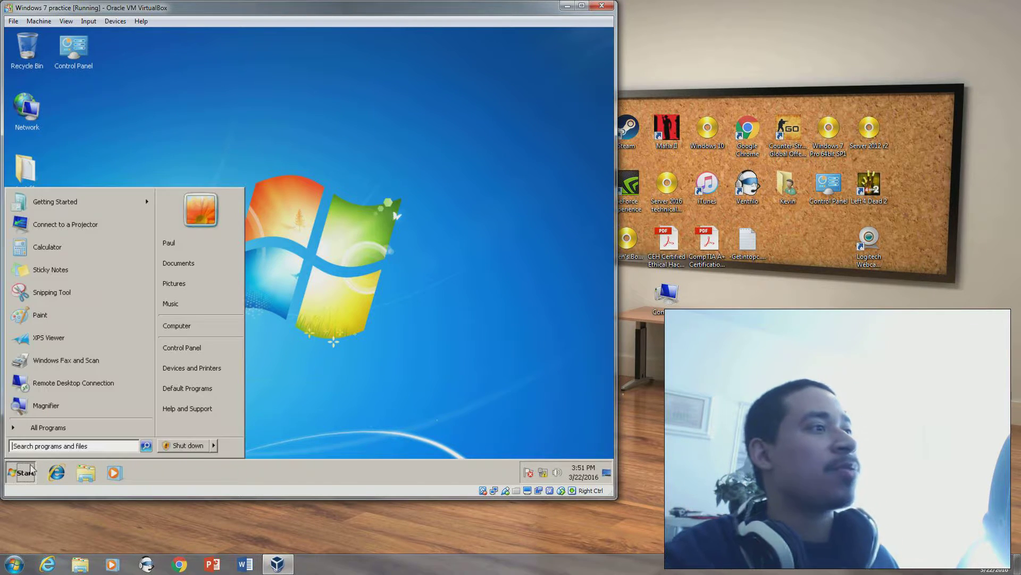
left_click(345, 325)
left_click(23, 469)
left_click(91, 445)
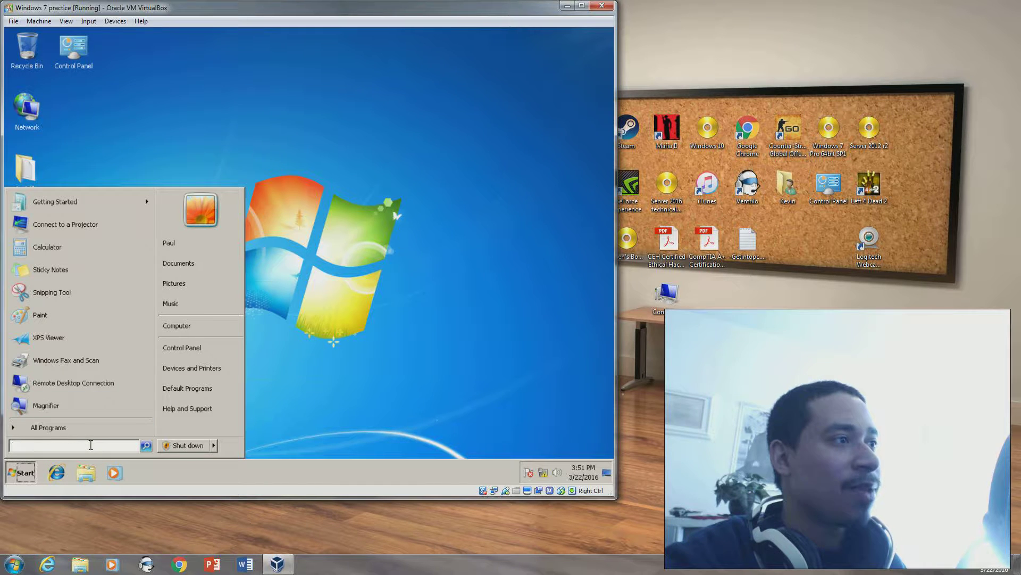
left_click(458, 295)
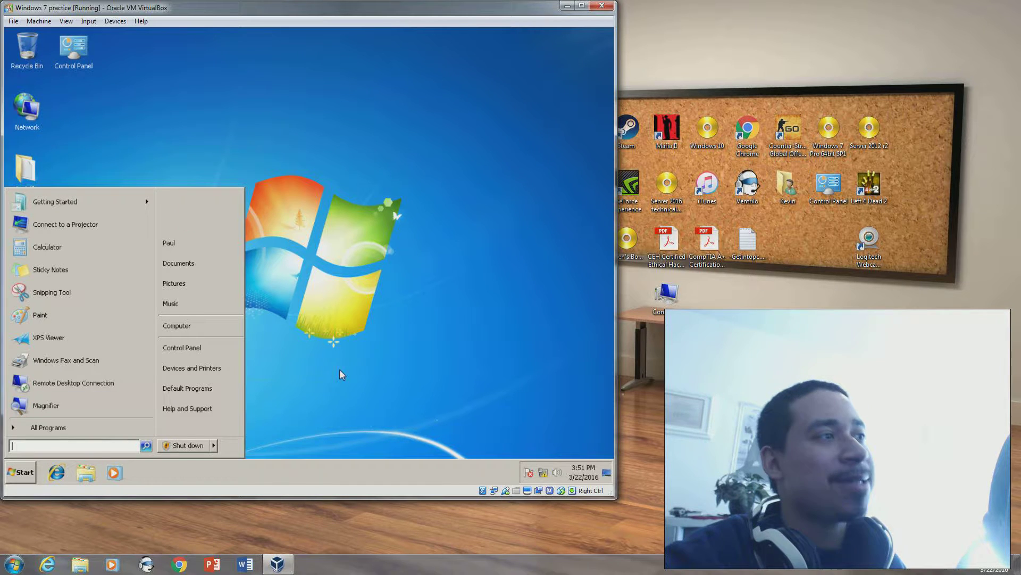
left_click(21, 474)
left_click(431, 352)
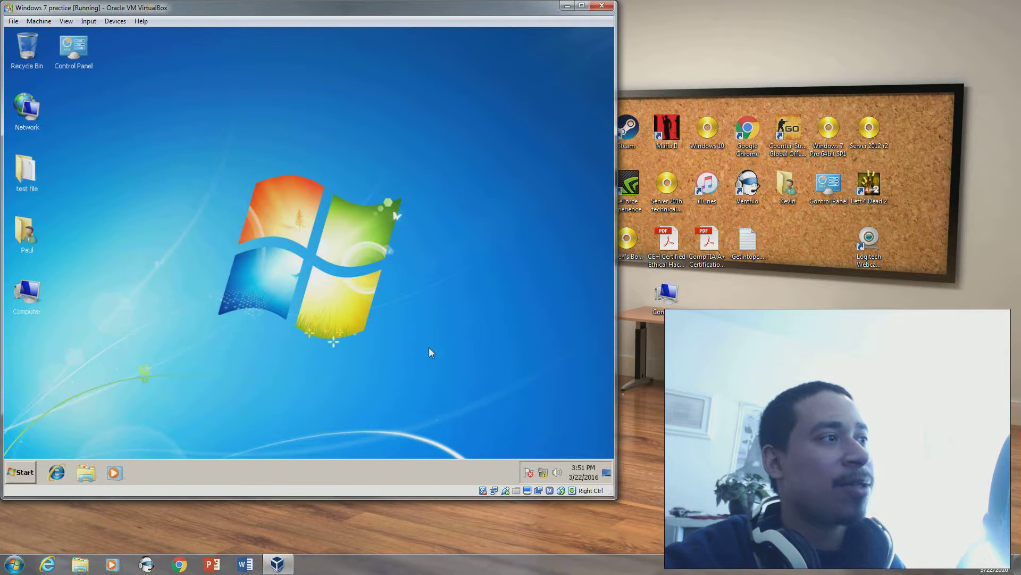
Run msconfig from the Start menu search, view the Services and Startup pages of System Configuration, and close it
left_click(33, 472)
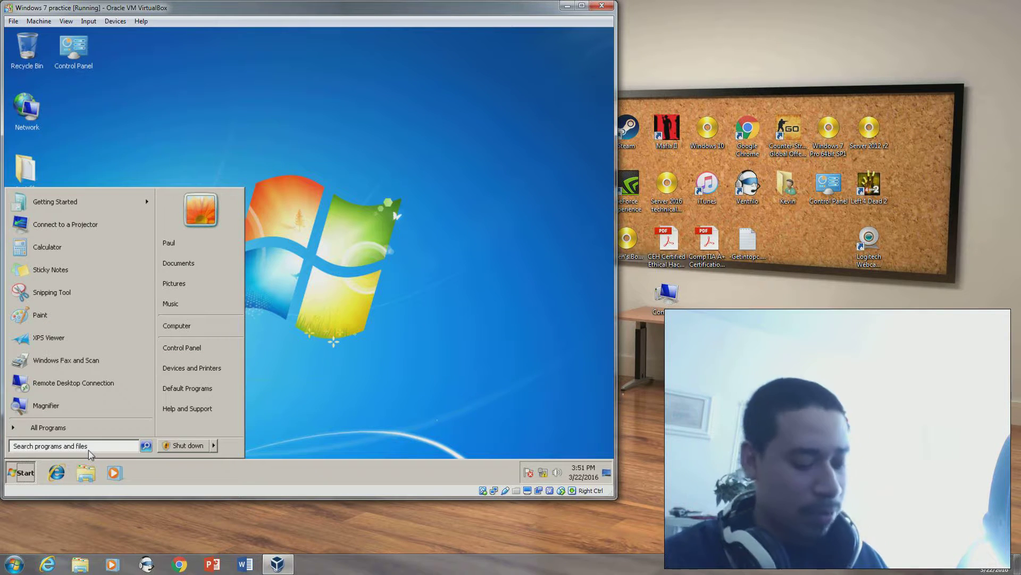
type("msco")
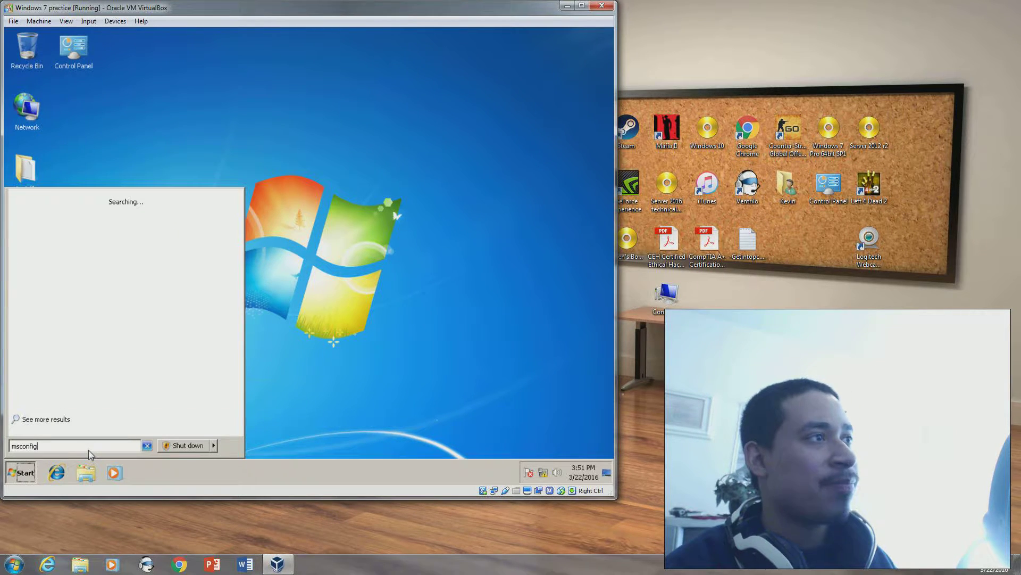
type("nfig")
key("Return")
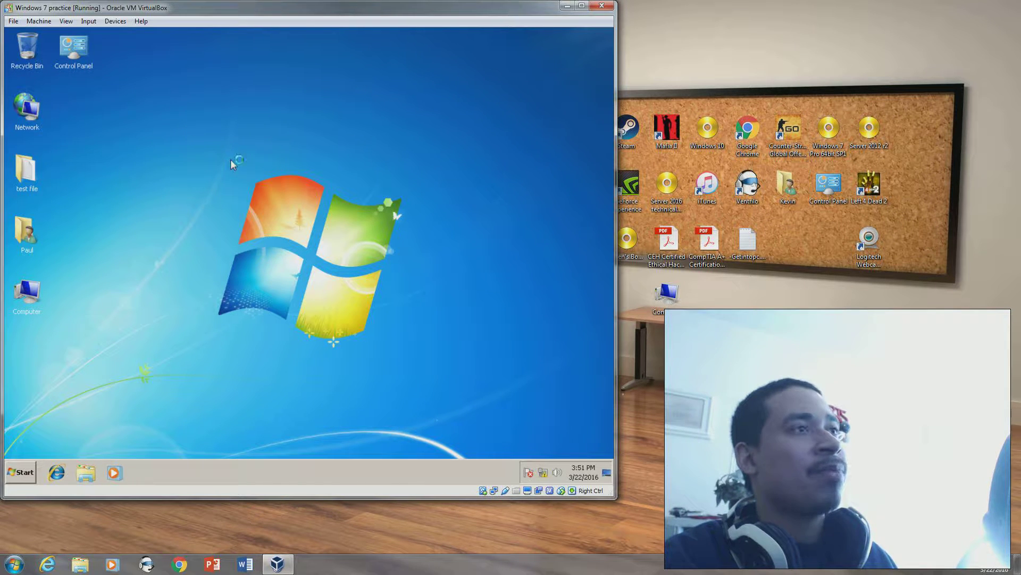
left_click(213, 154)
left_click(244, 154)
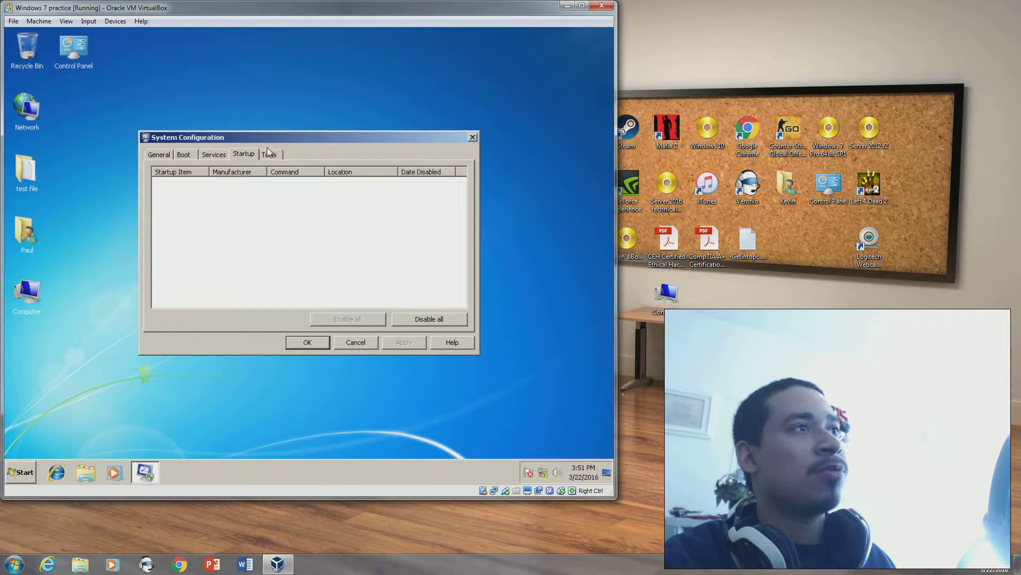
left_click(473, 136)
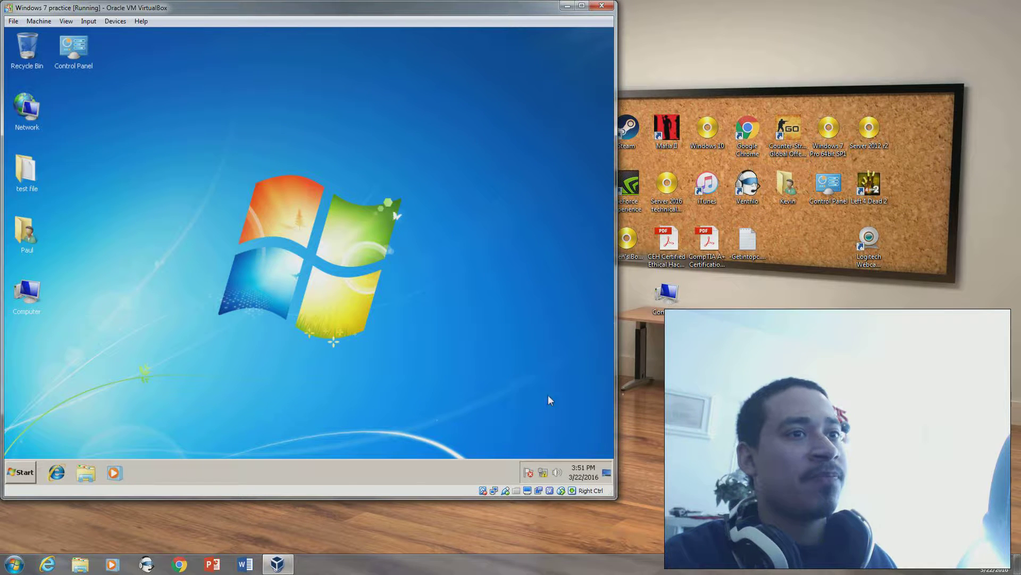
Open the adapter settings in the Network and Sharing Center through the desktop Network icon's properties
right_click(30, 111)
left_click(30, 110)
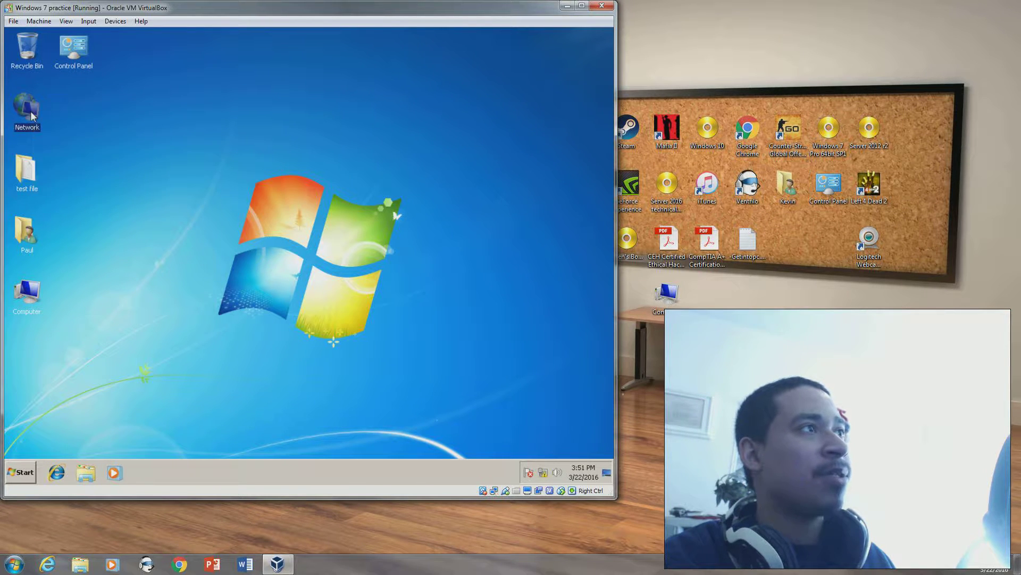
right_click(30, 111)
left_click(68, 186)
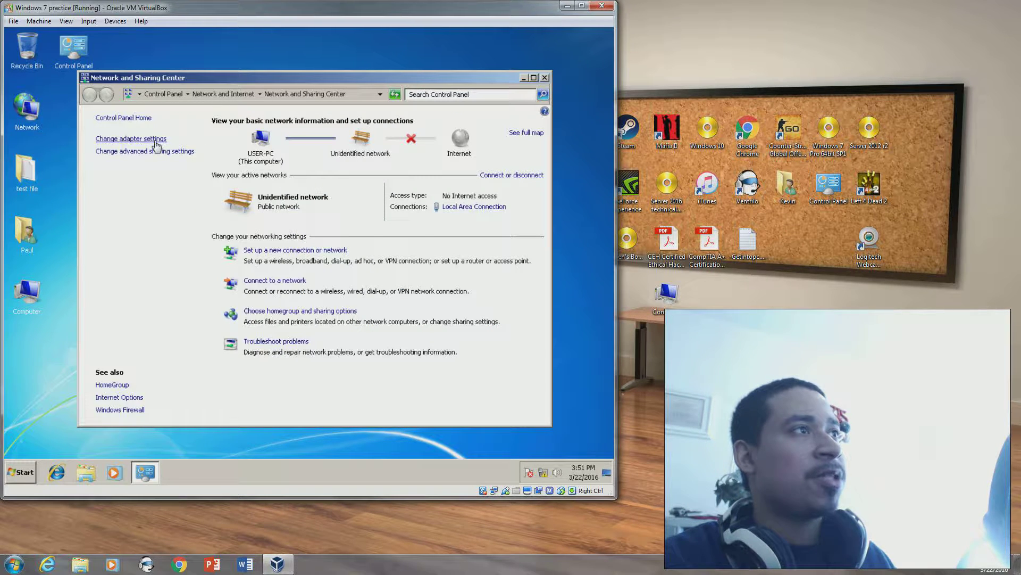
left_click(155, 139)
Look at the Local Area Connection's Internet Protocol Version 4 (TCP/IPv4) properties, and close both dialogs without changing anything
left_click(141, 144)
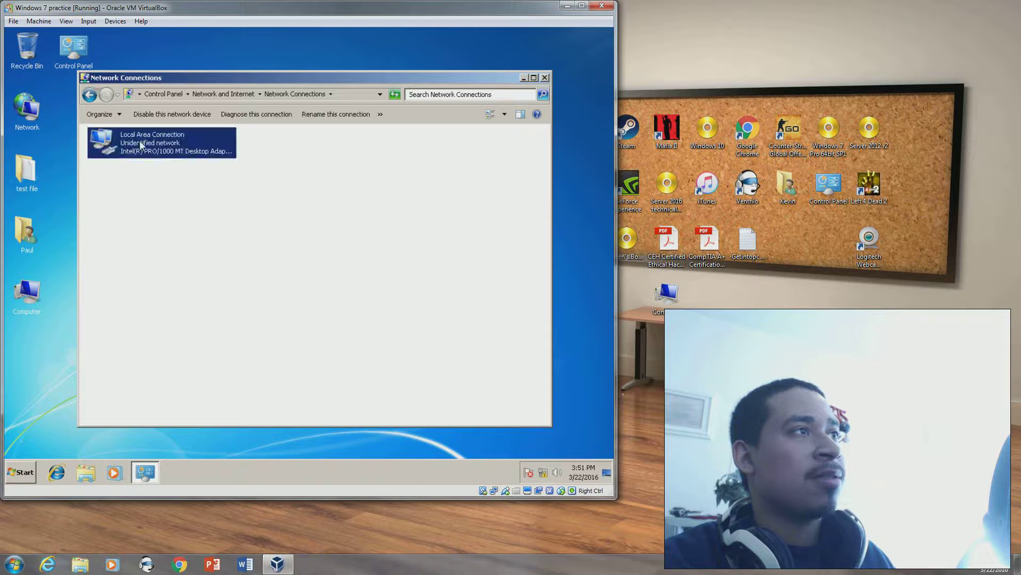
right_click(140, 139)
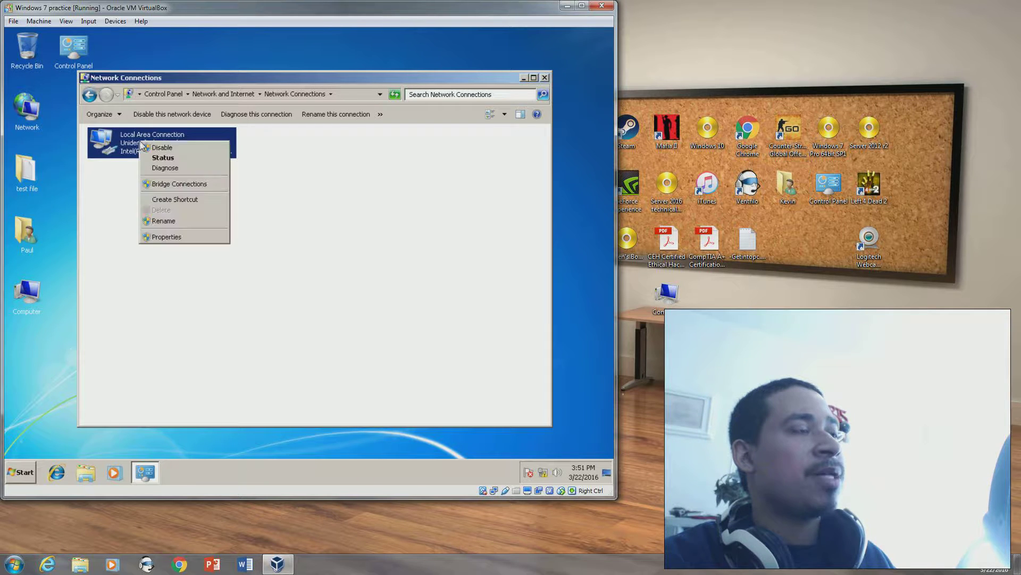
left_click(163, 233)
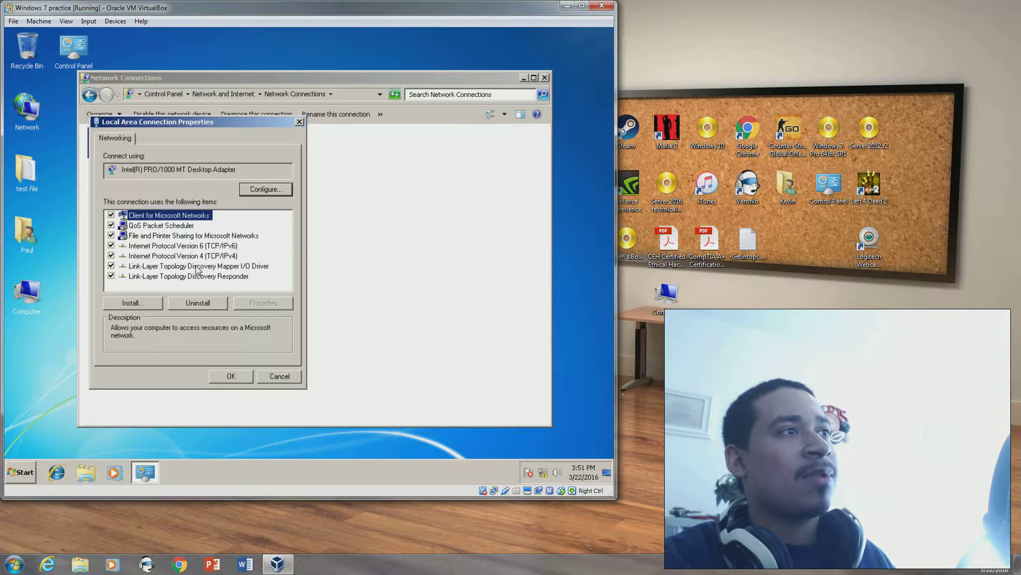
left_click(200, 257)
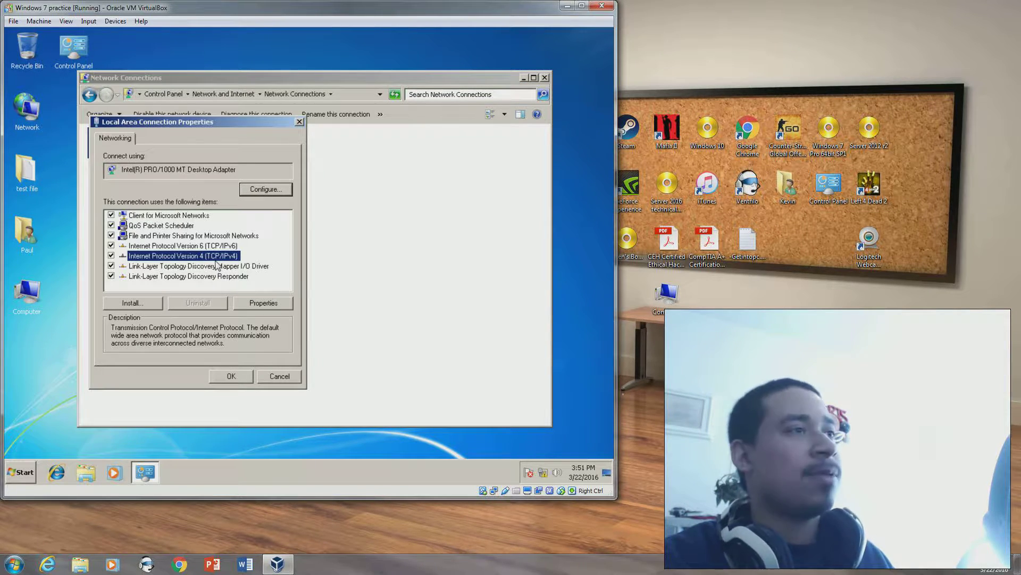
left_click(262, 303)
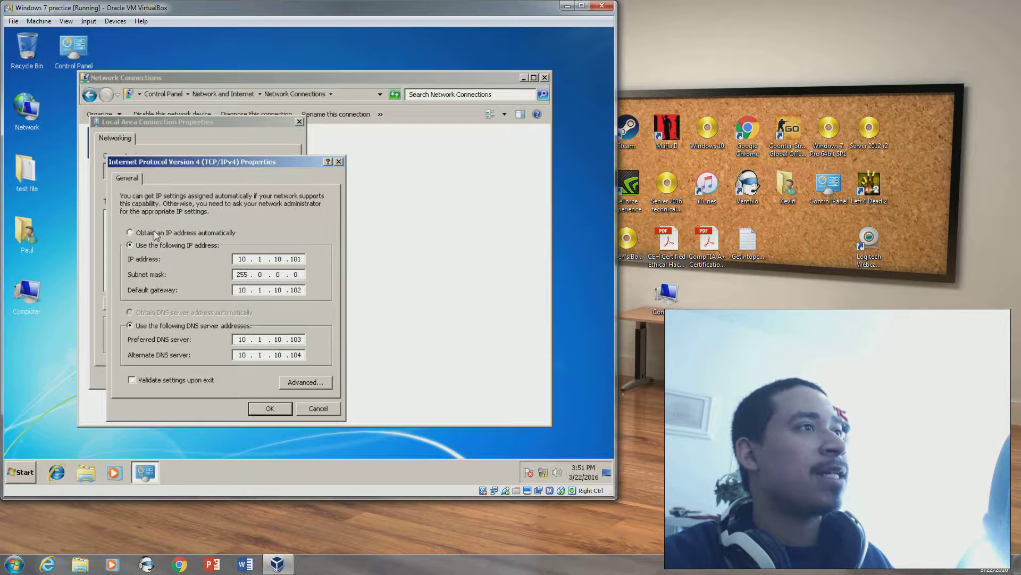
left_click(315, 409)
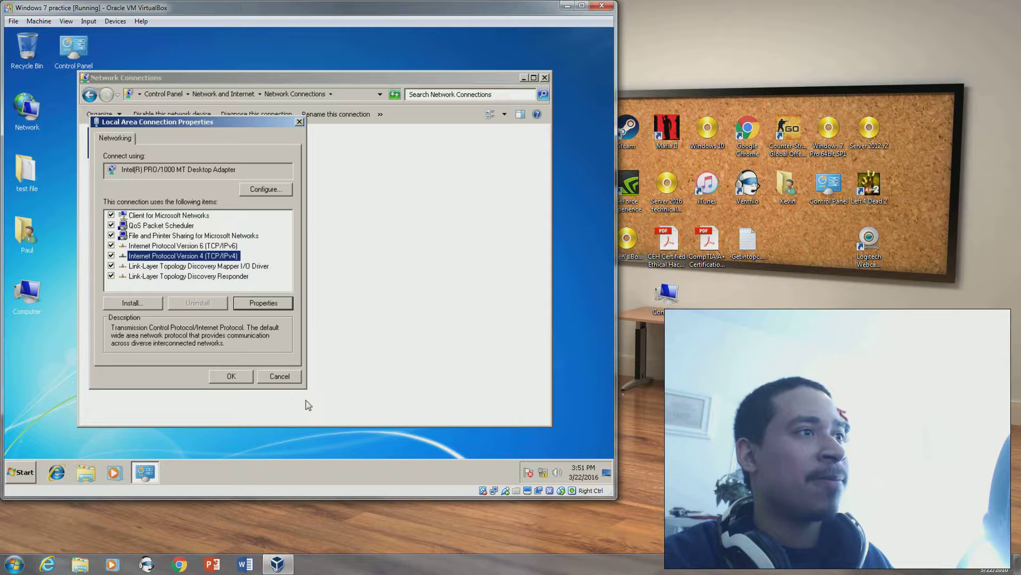
left_click(228, 375)
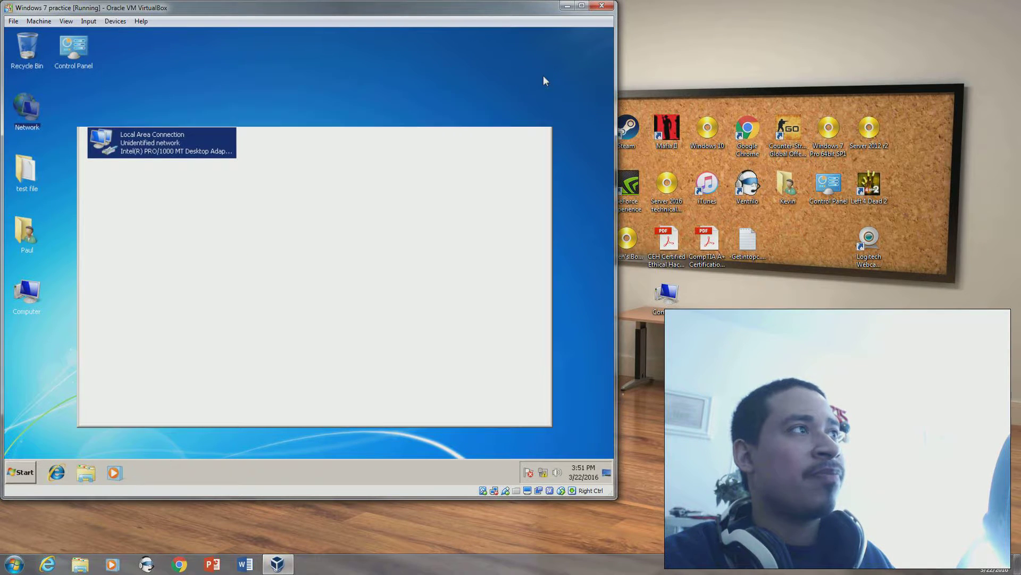
Look at the computer name and domain or workgroup options through the Computer icon's properties, and cancel without changing anything
right_click(33, 294)
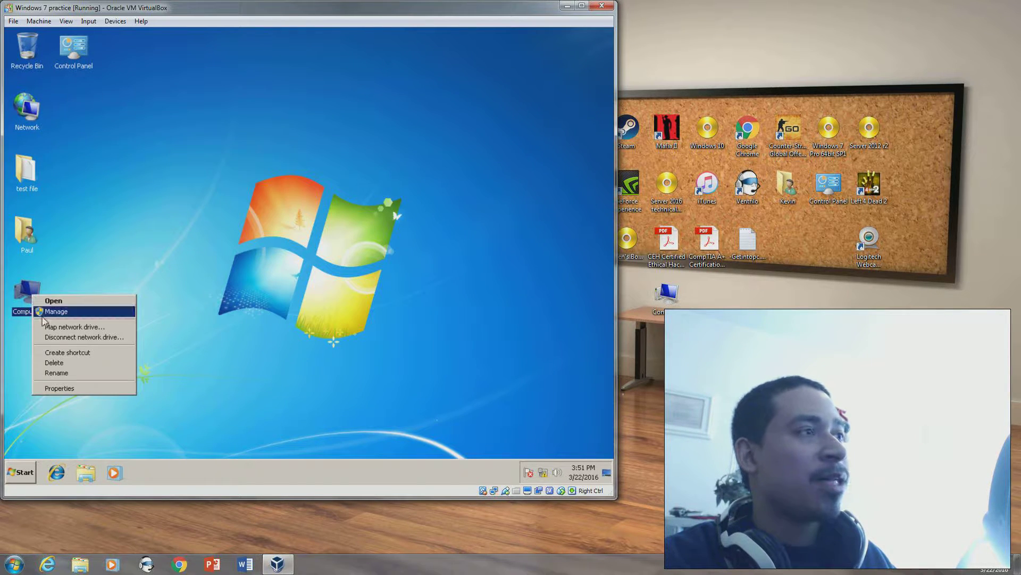
left_click(55, 389)
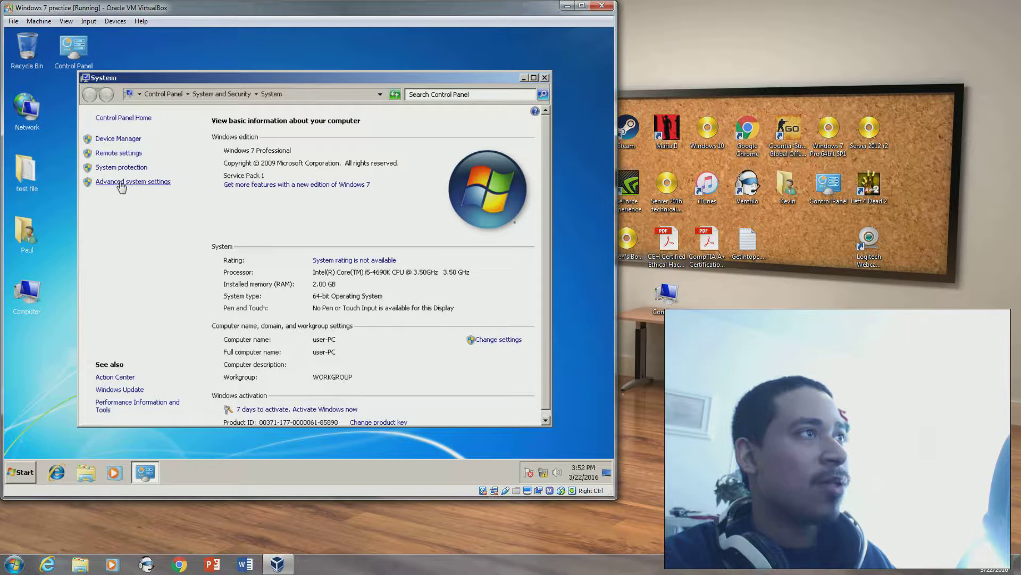
left_click(486, 341)
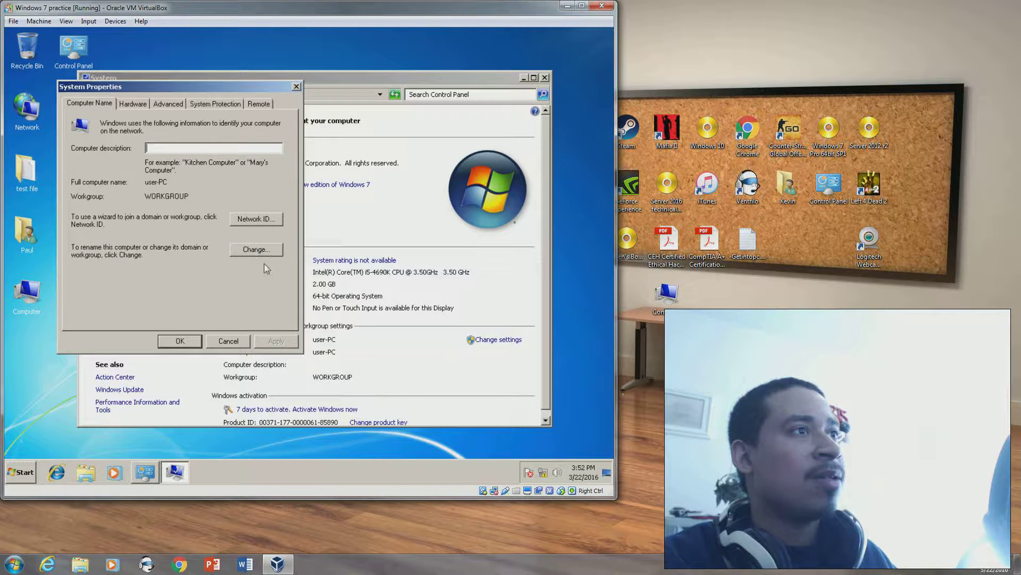
left_click(260, 250)
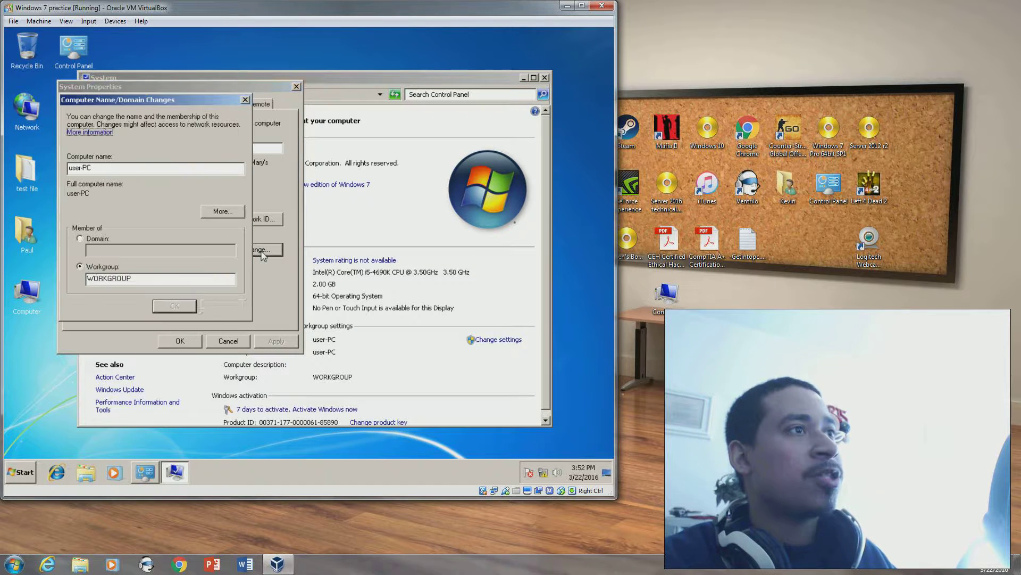
left_click(91, 241)
left_click(81, 267)
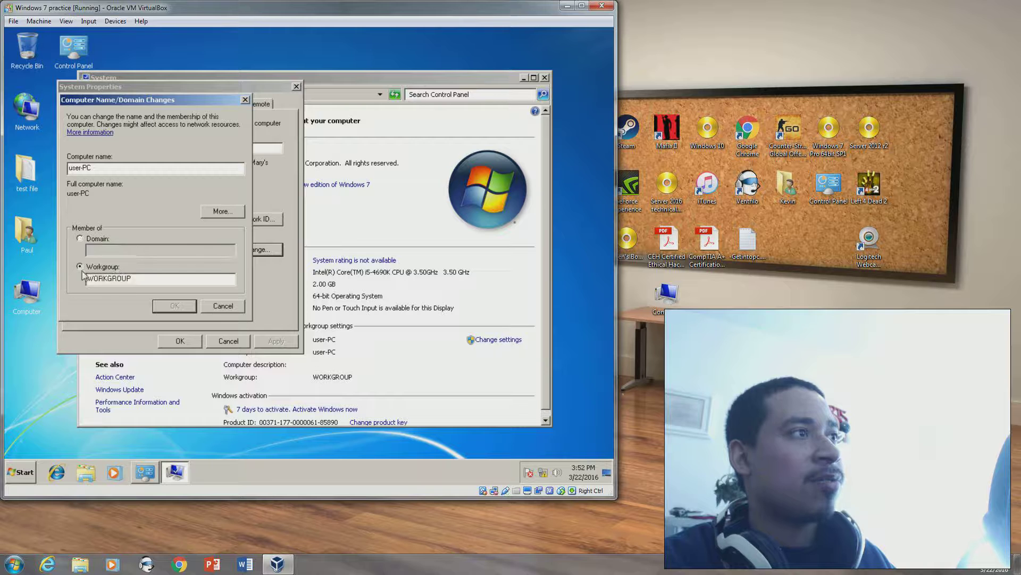
left_click(223, 306)
View the Hardware, Advanced, System Protection and Remote pages of System Properties, and close both system windows
left_click(146, 105)
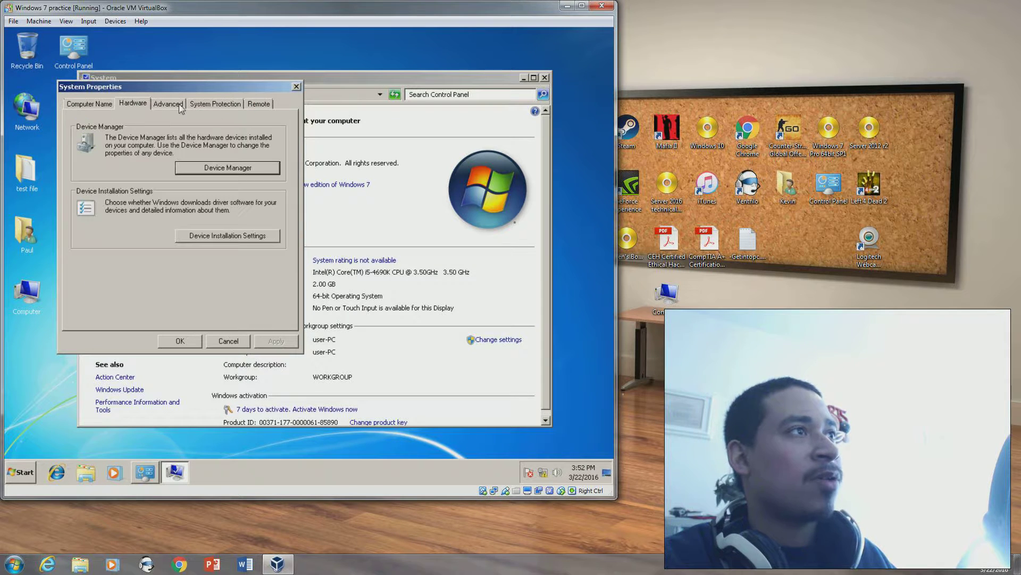
left_click(180, 106)
left_click(212, 106)
left_click(269, 104)
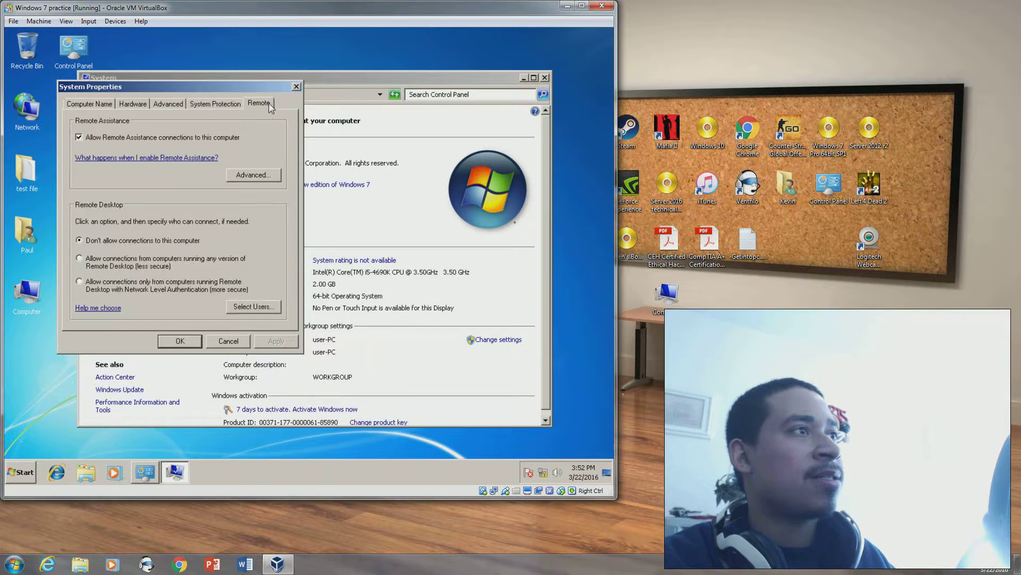
left_click(296, 87)
left_click(545, 77)
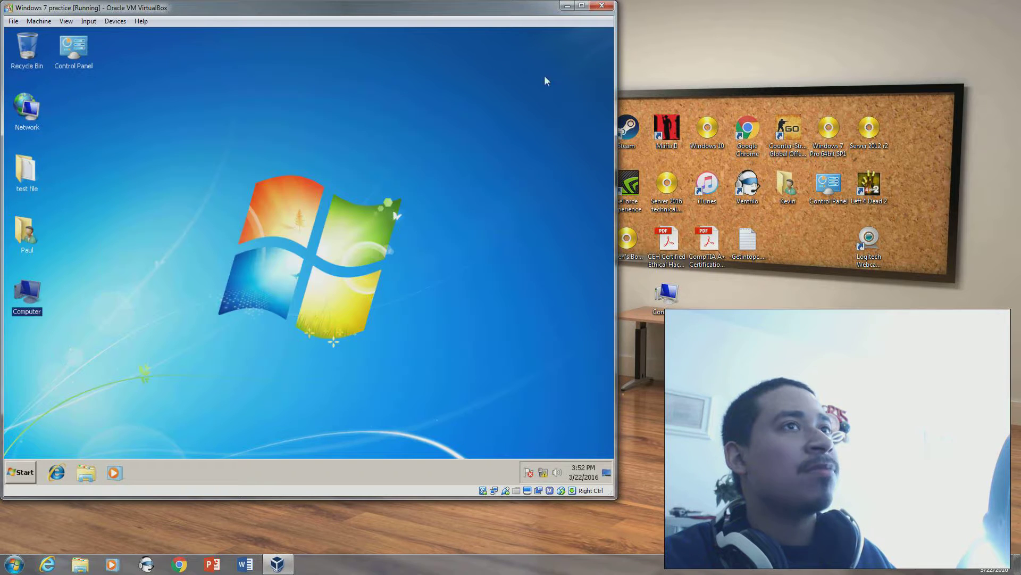
Find Device Manager through the Start menu search, look at the options for the Intel(R) PRO/1000 MT Desktop Adapter, and close it
left_click(20, 472)
type("devic")
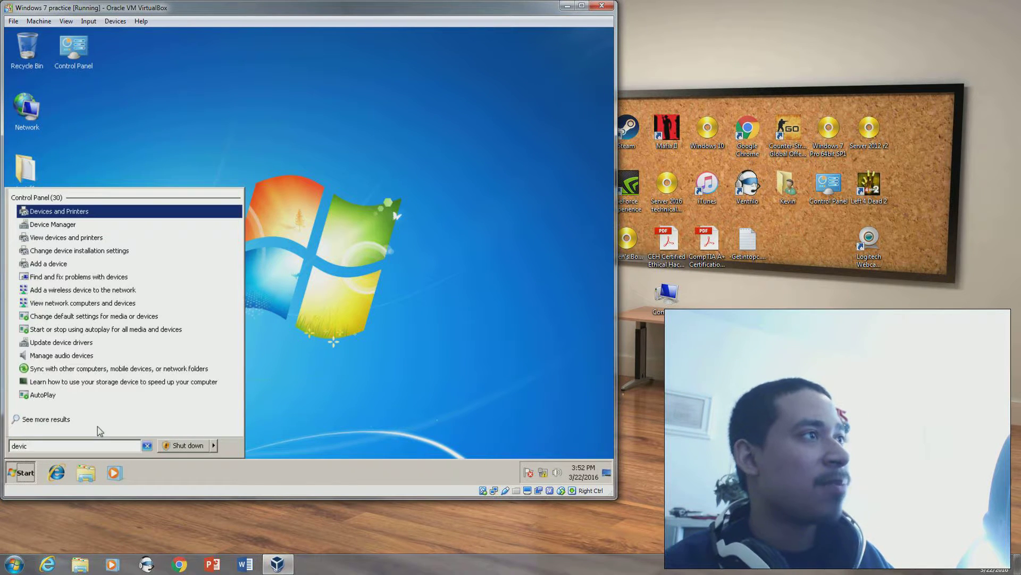
key("Return")
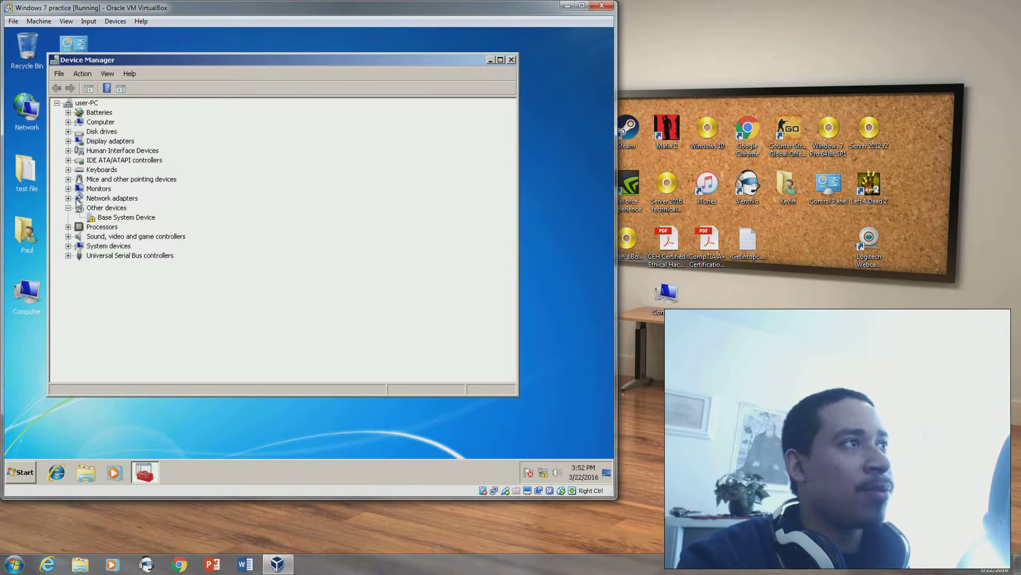
left_click(68, 198)
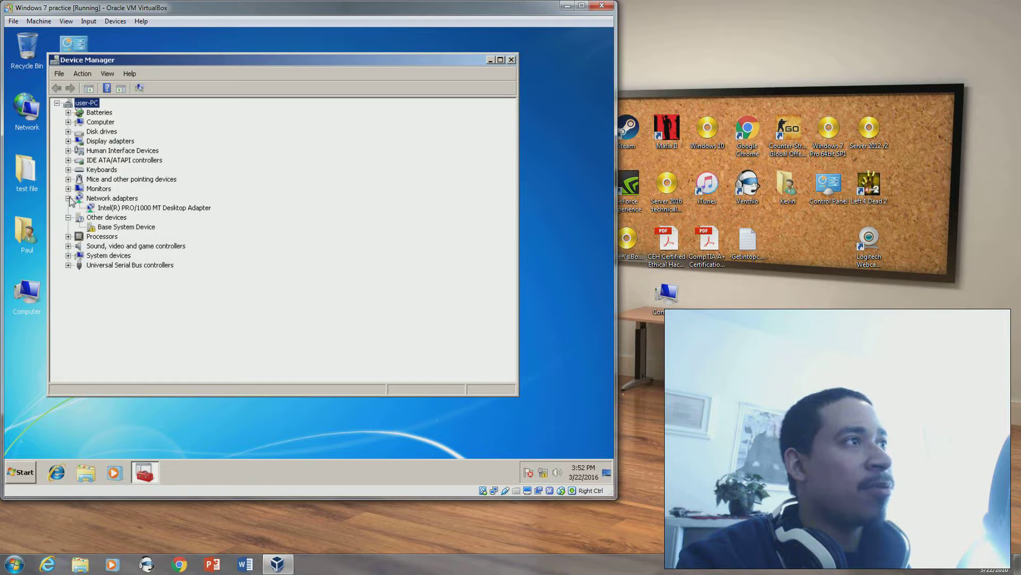
left_click(140, 210)
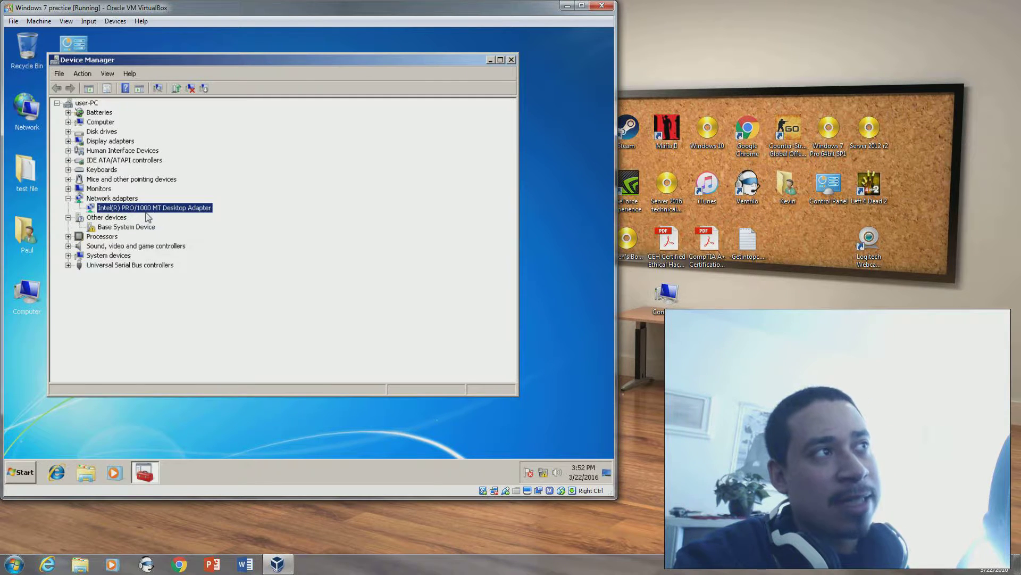
right_click(163, 213)
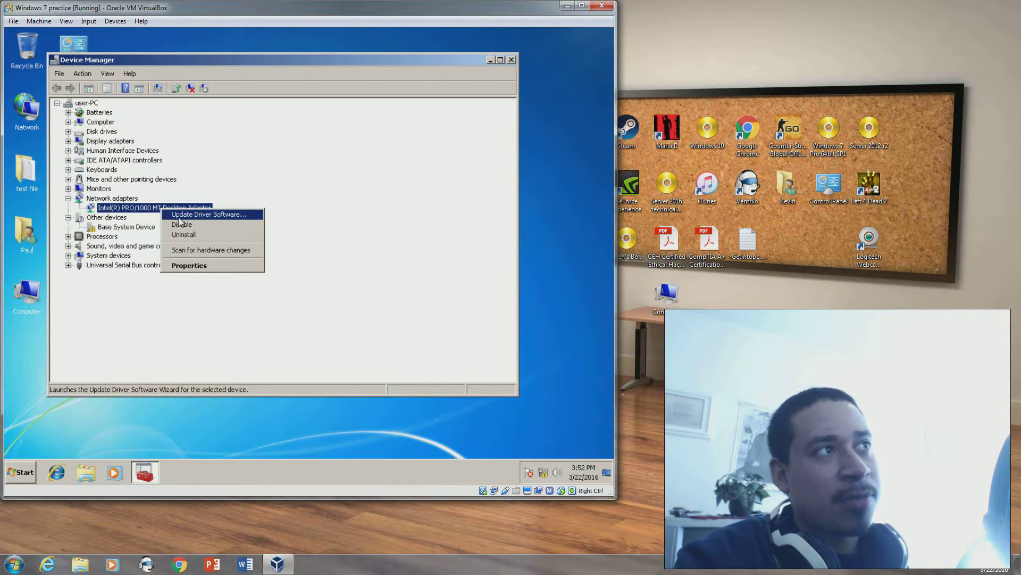
left_click(225, 346)
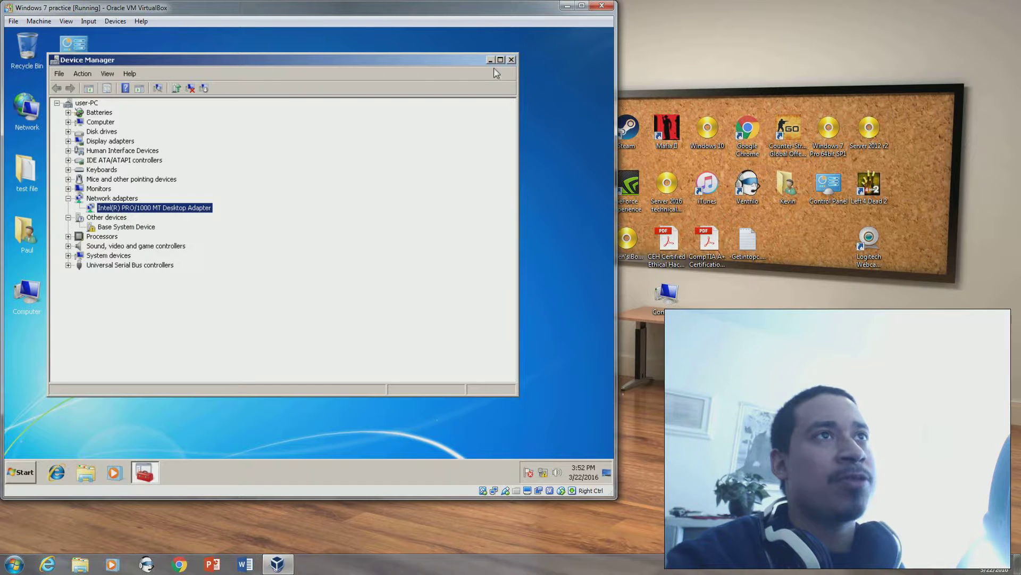
left_click(512, 59)
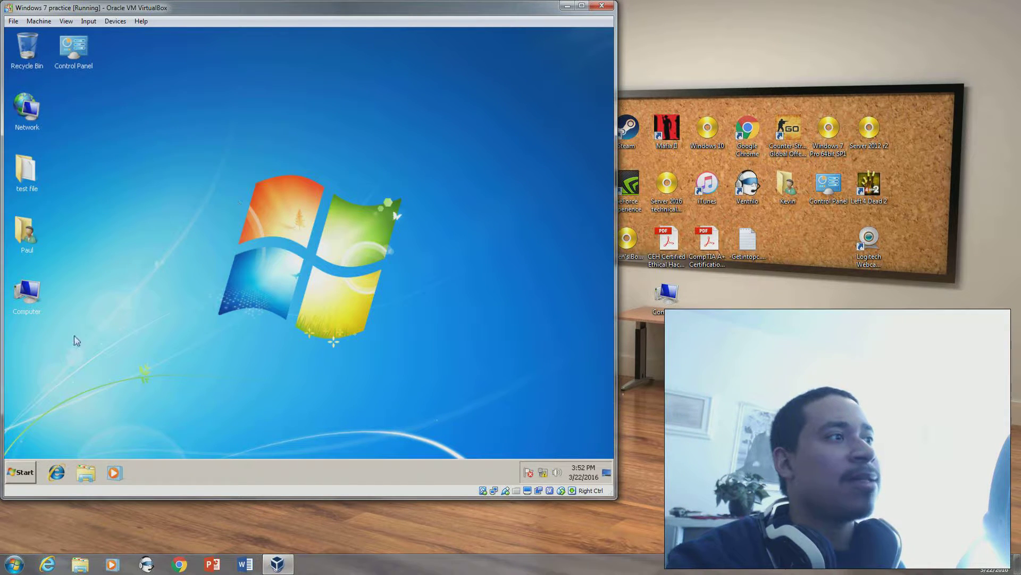
Search for a network, wireless or Bluetooth printer from Devices and Printers, cancel the Add Printer wizard and close the window
left_click(20, 472)
left_click(215, 368)
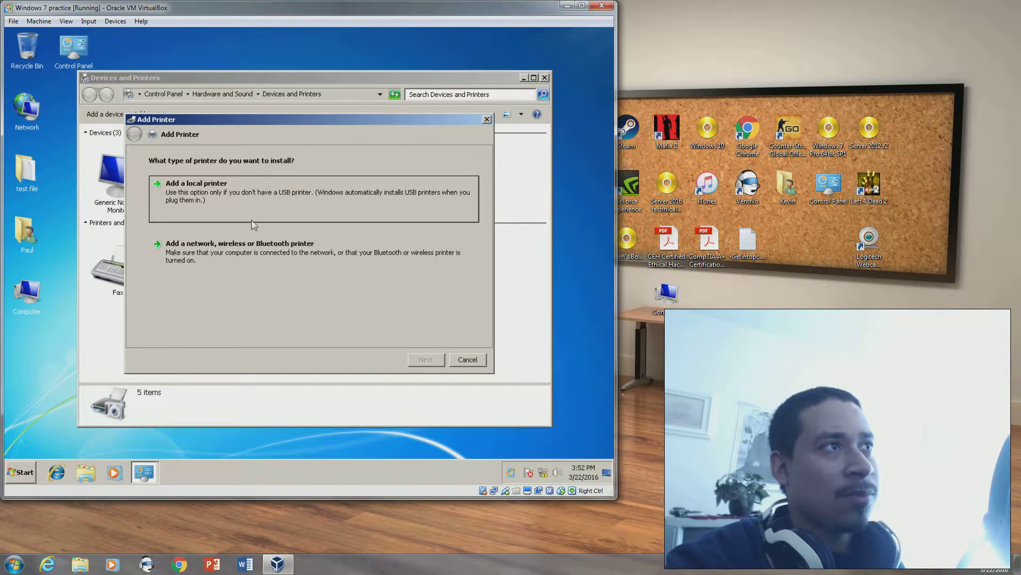
left_click(217, 260)
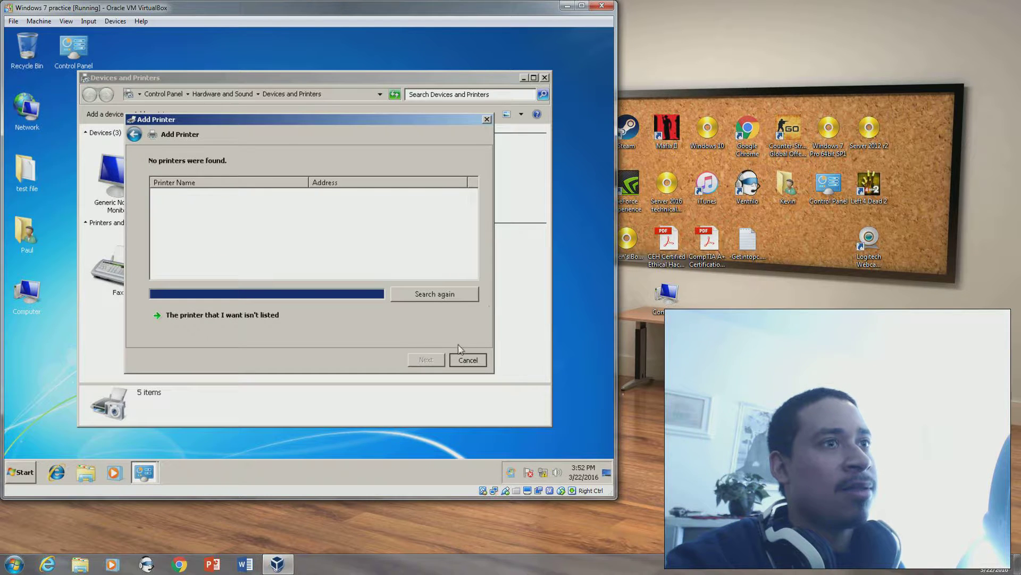
key("Escape")
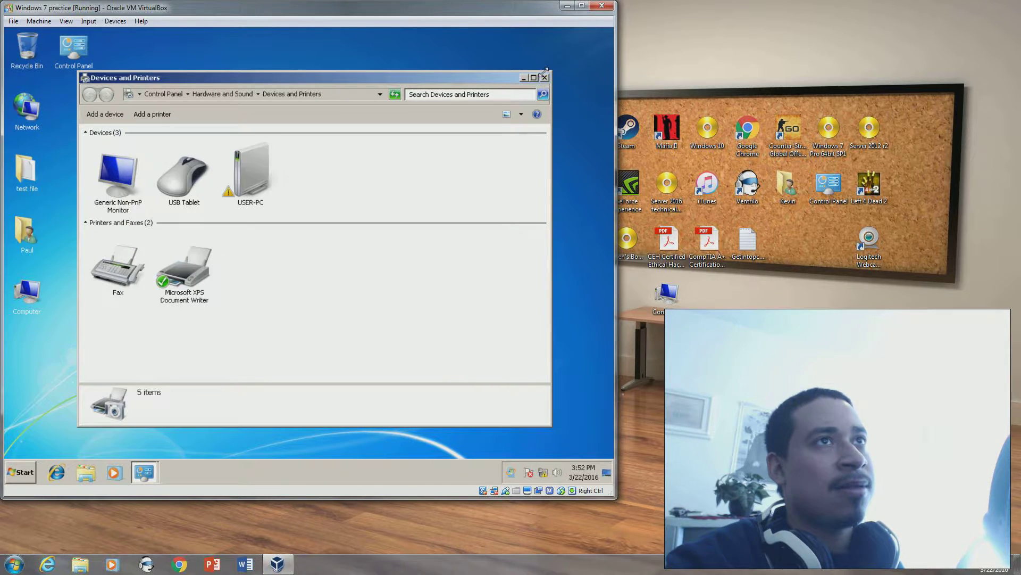
left_click(545, 77)
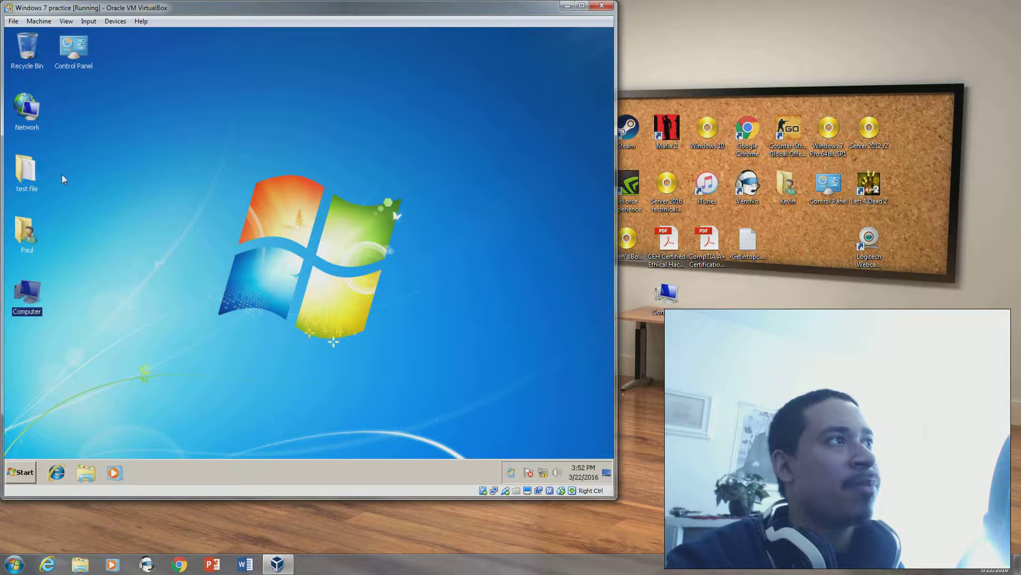
Show the Sharing and Security pages in the properties of the desktop folder test file
right_click(27, 178)
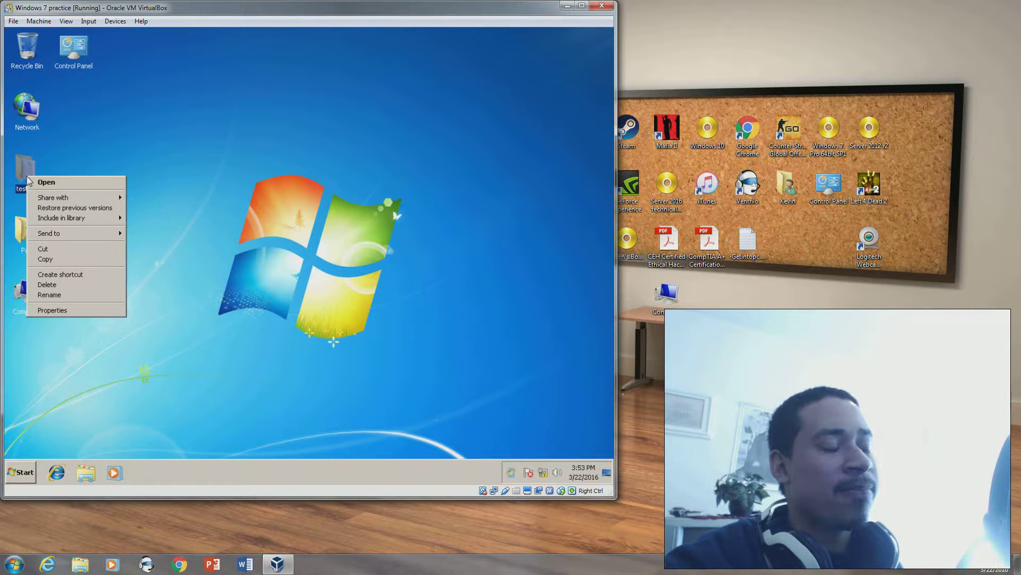
left_click(57, 310)
left_click_drag(135, 183, 245, 147)
left_click(186, 163)
left_click(216, 164)
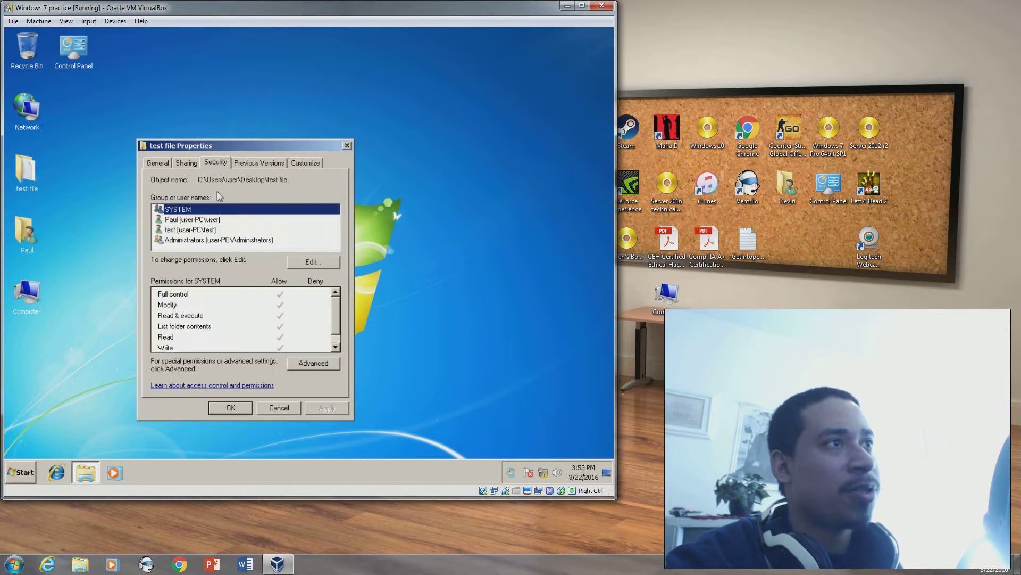
Review the editable permissions of each user and group on the test file folder, and close its properties without changes
left_click(306, 263)
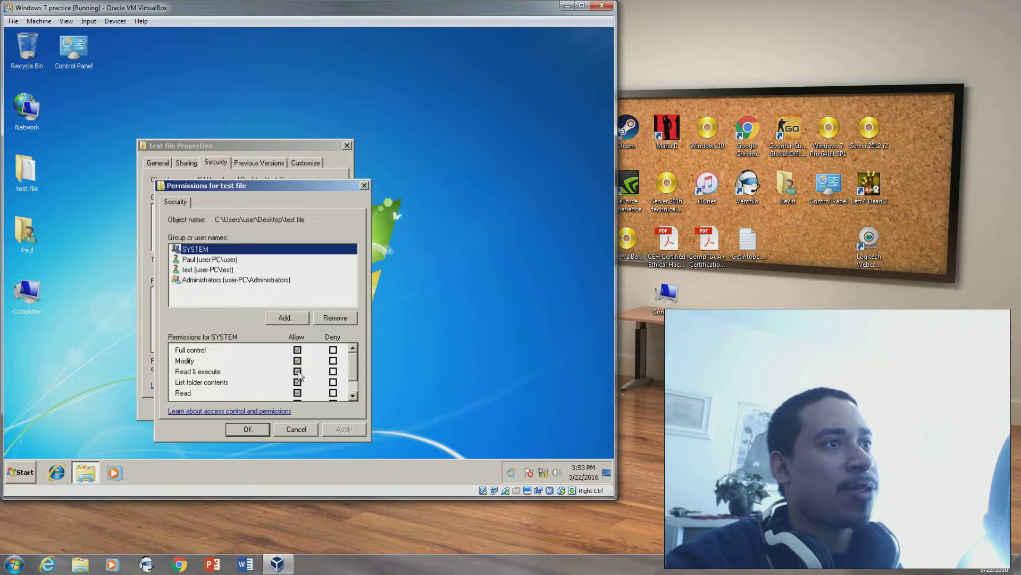
left_click(213, 260)
left_click(215, 270)
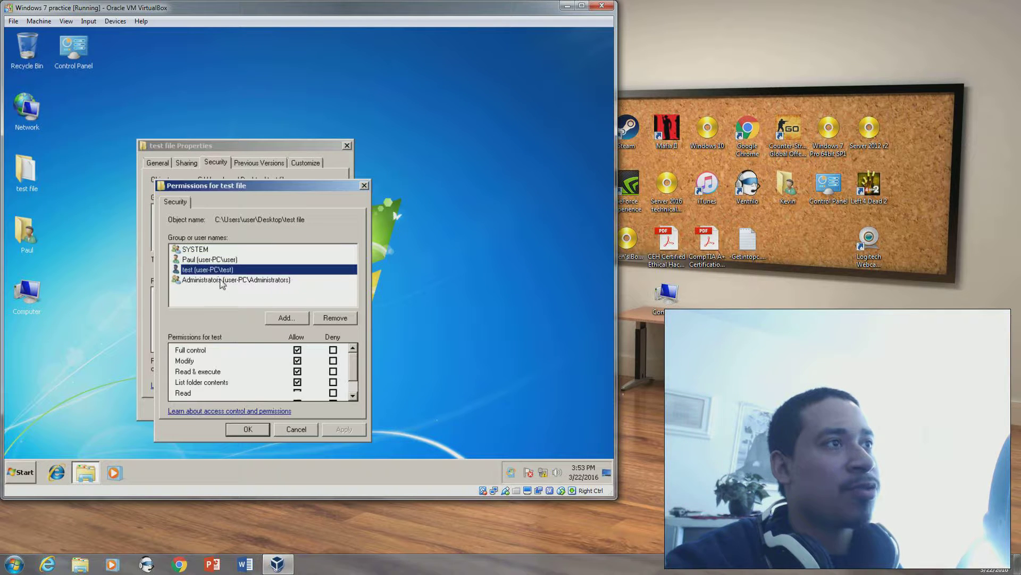
left_click(219, 279)
left_click(293, 430)
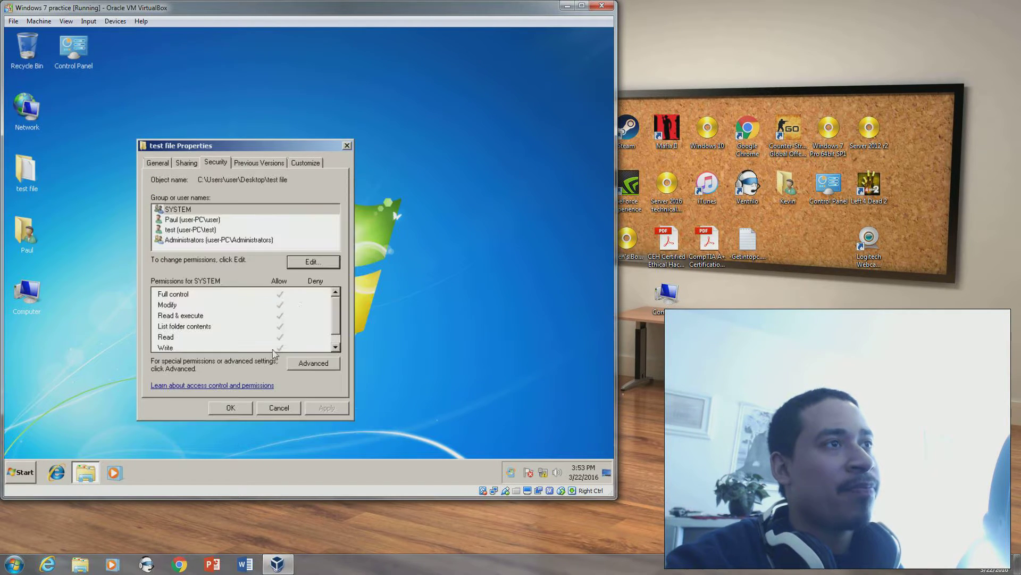
left_click(347, 145)
View the installed programs list and the Manage Accounts page in the Control Panel, and close it
left_click(22, 472)
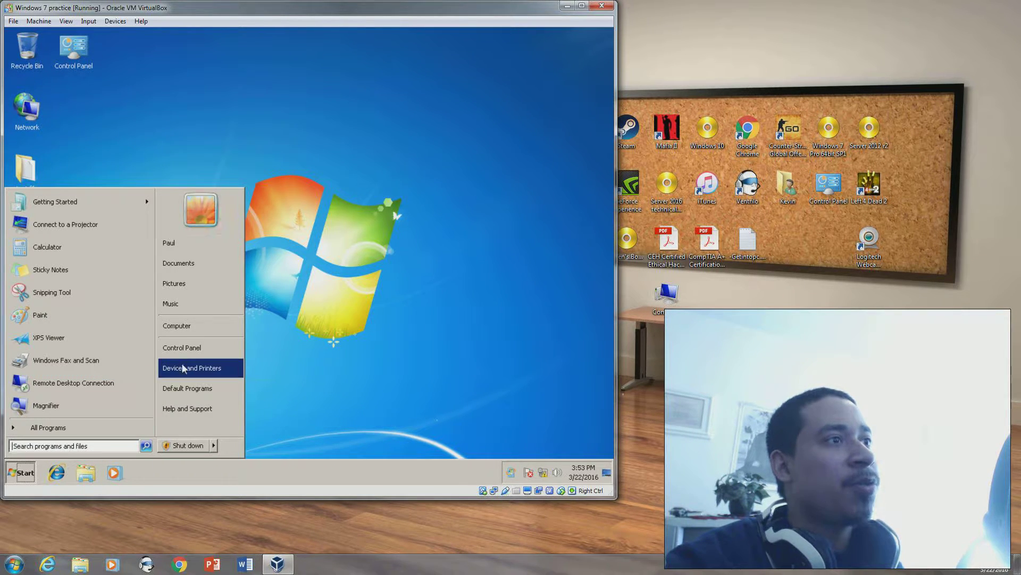
left_click(188, 349)
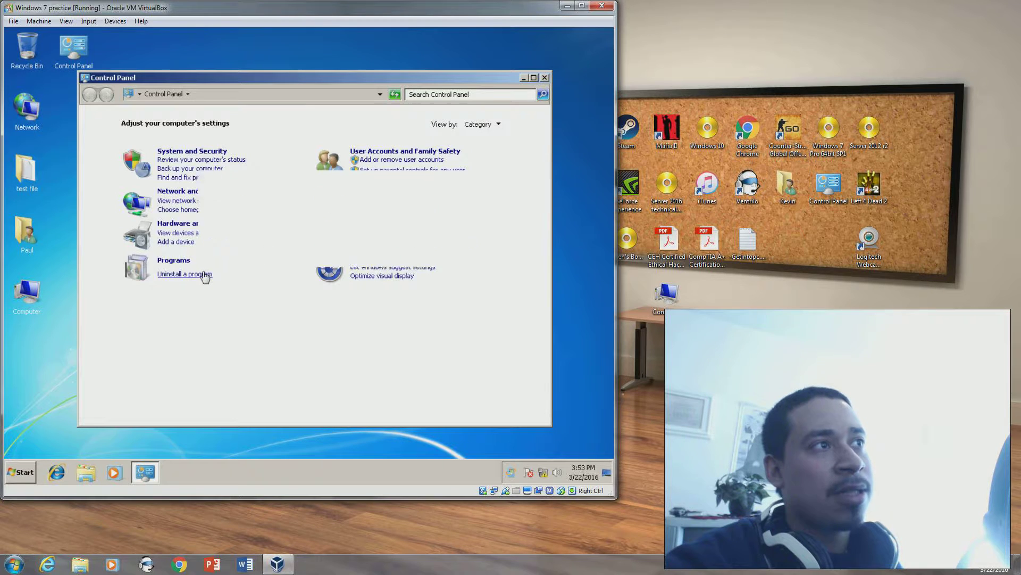
left_click(205, 274)
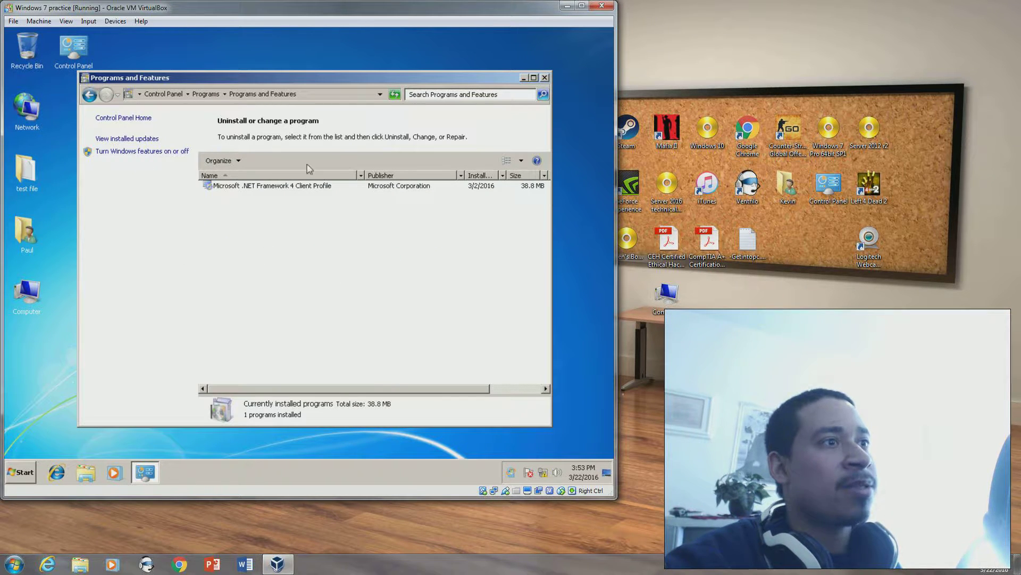
left_click(90, 95)
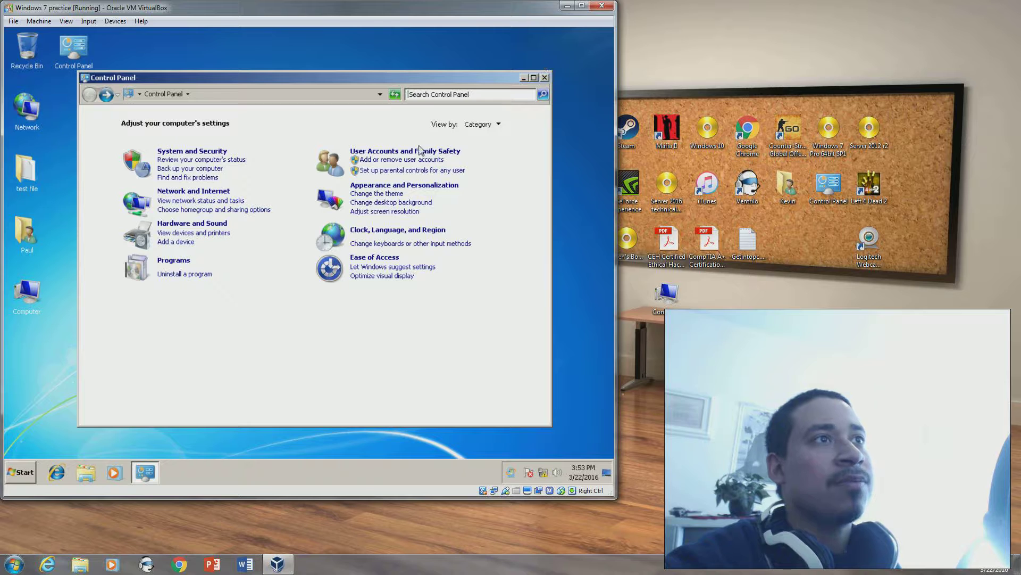
left_click(409, 160)
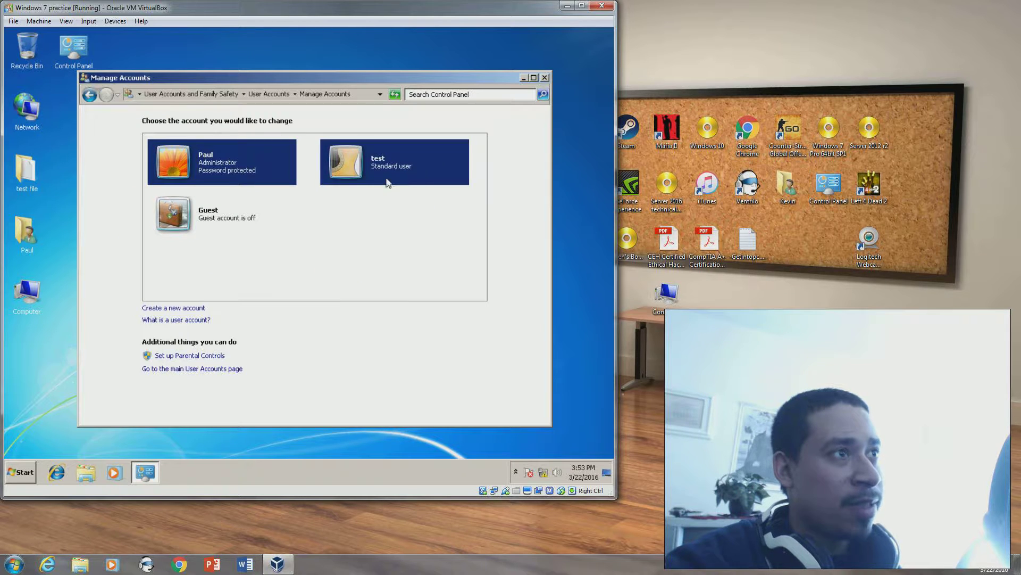
left_click(545, 77)
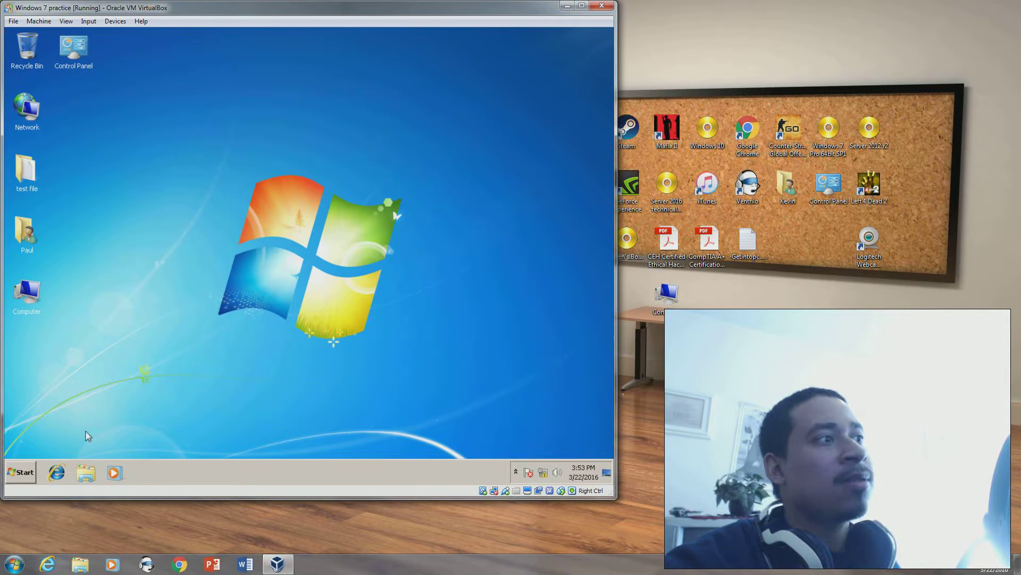
Run msinfo32 from the Start menu search and view the Hardware Resources, Components and Software Environment categories
left_click(21, 472)
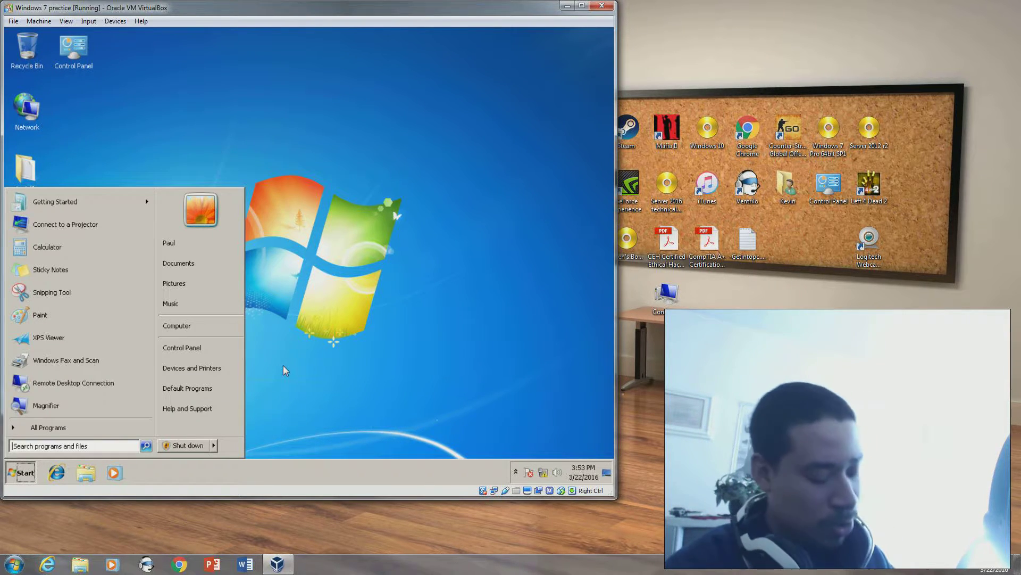
type("msinfo32")
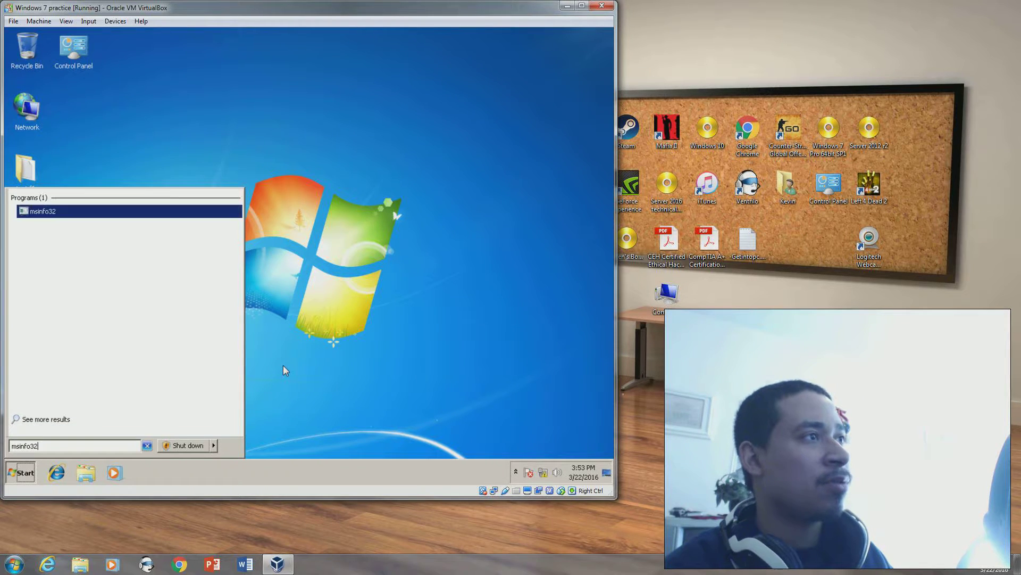
key("Return")
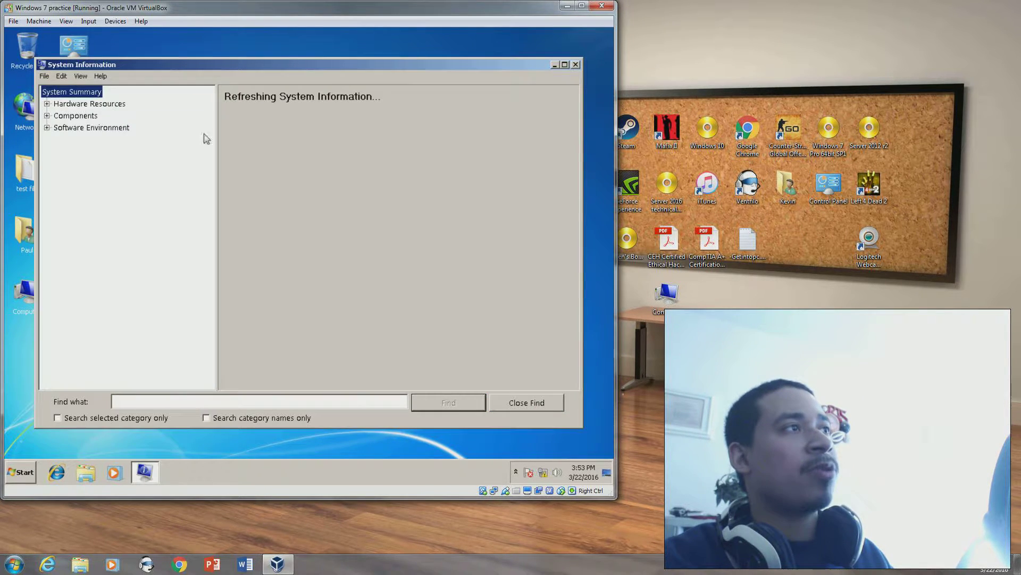
left_click(89, 104)
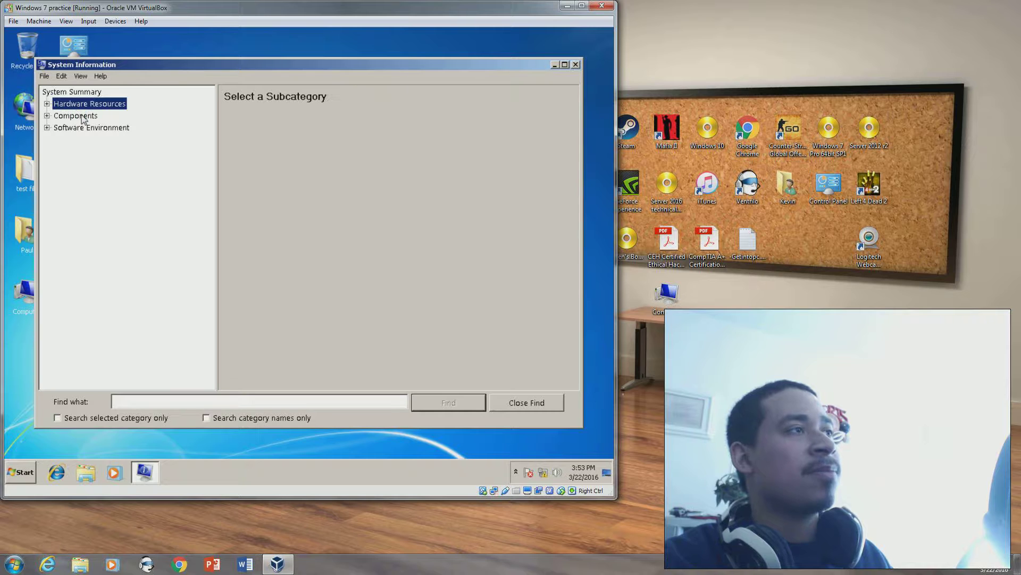
left_click(80, 115)
left_click(85, 128)
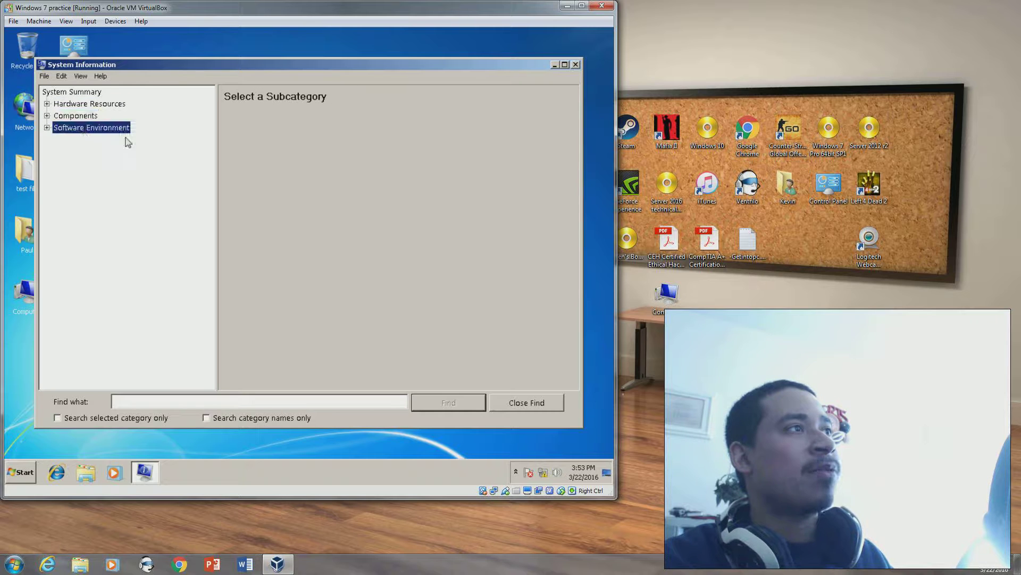
Close System Information, run regedit from the Start menu search and allow Registry Editor through User Account Control
left_click(575, 64)
left_click(21, 472)
type("re")
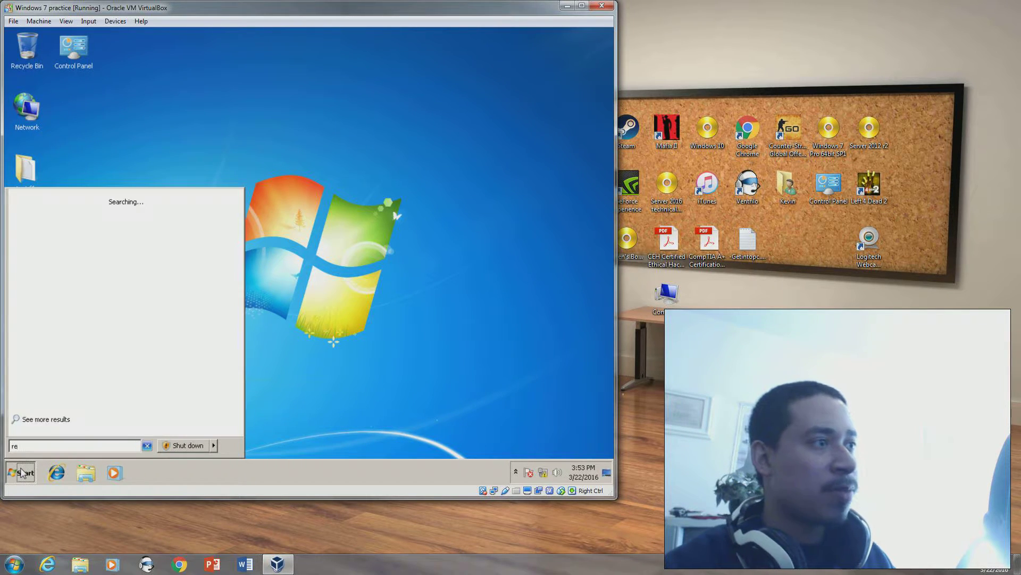
type("ged")
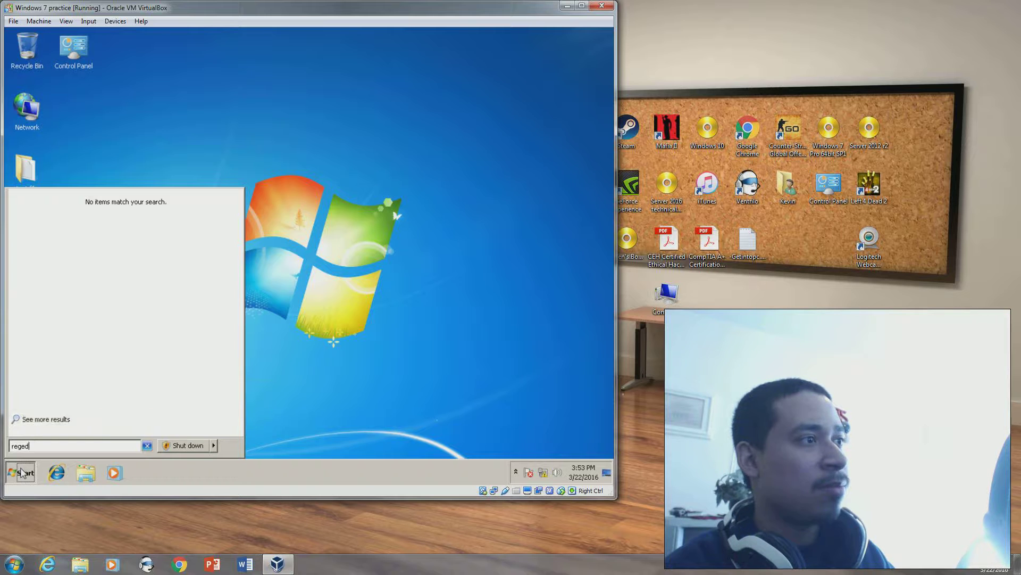
type("it")
key("Return")
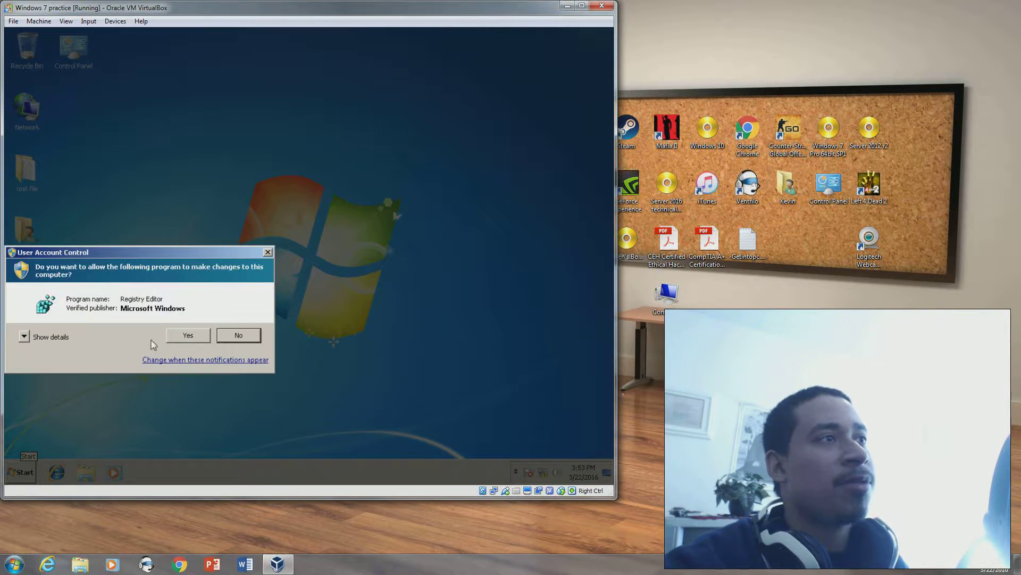
left_click(177, 338)
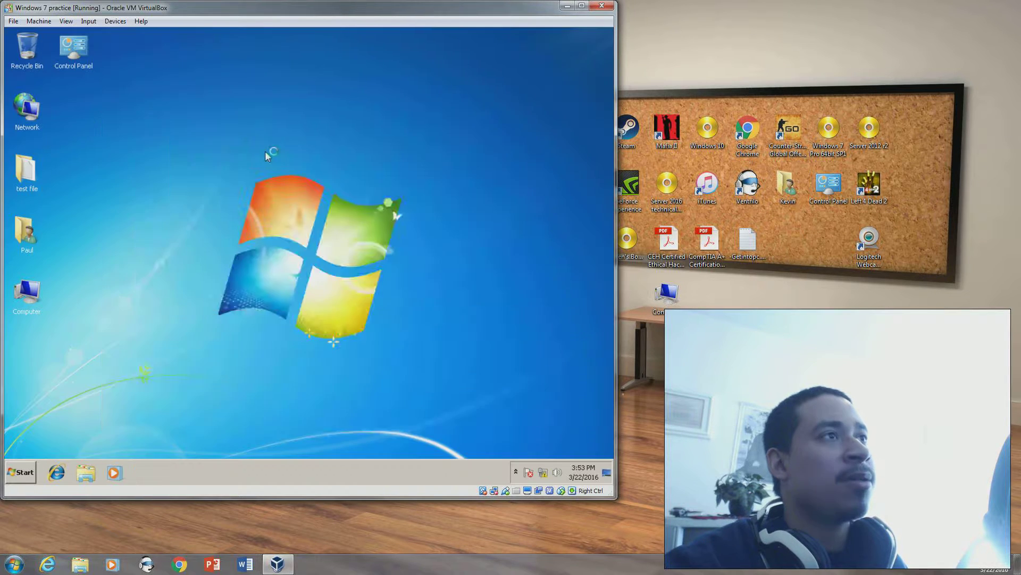
View the keys under HKEY_CURRENT_USER and its Software key in the registry, and collapse the hive
left_click(160, 160)
left_click(118, 169)
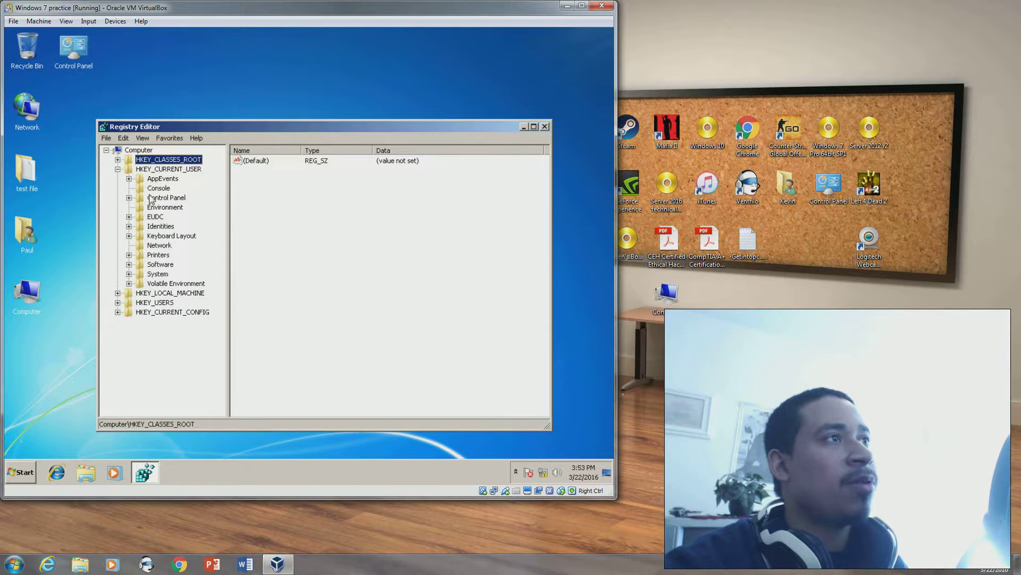
double_click(151, 265)
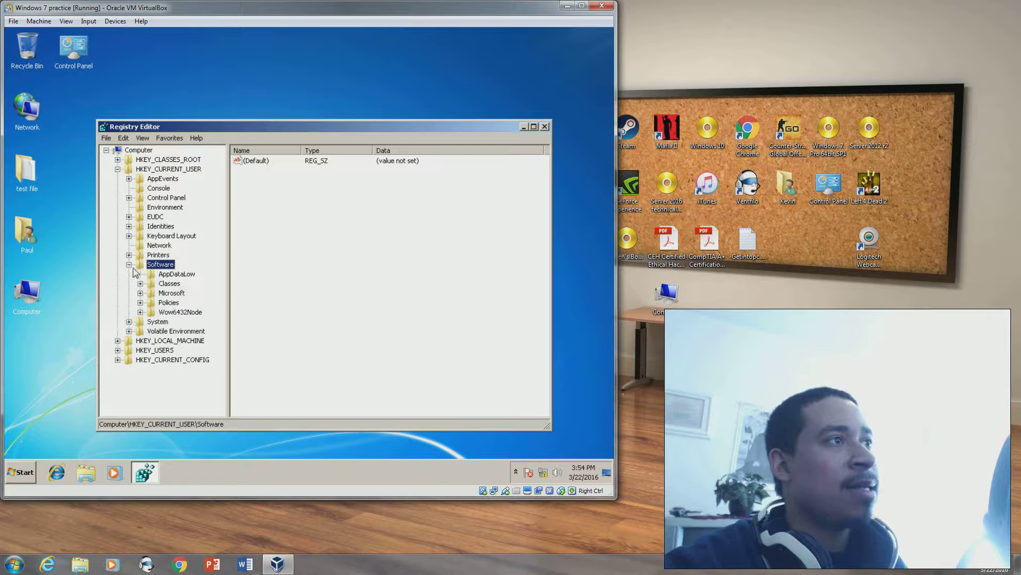
left_click(129, 264)
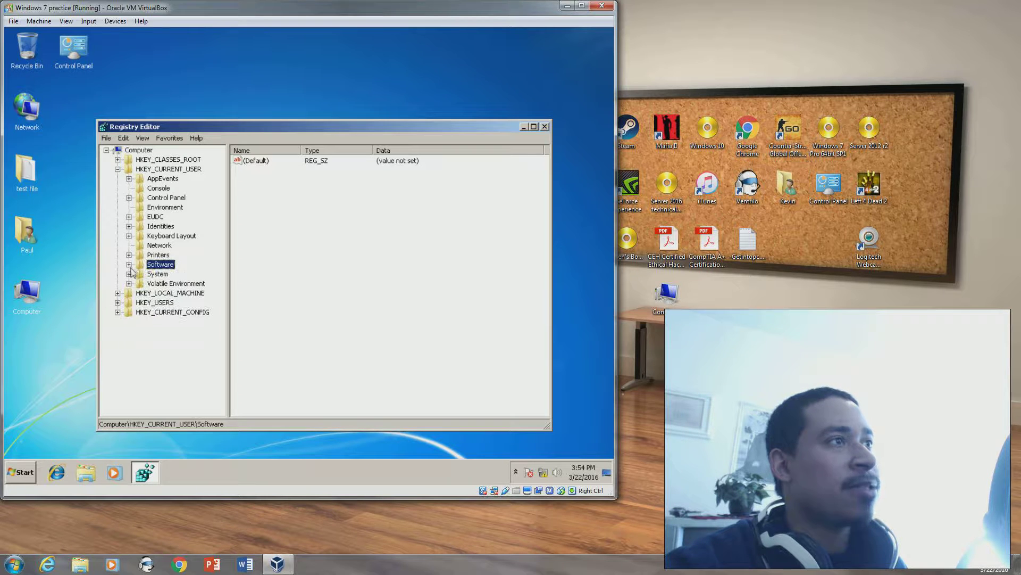
left_click(118, 169)
View the HKEY_LOCAL_MACHINE SOFTWARE key, HKEY_USERS and HKEY_CURRENT_CONFIG in the registry, and close the Registry Editor
left_click(117, 178)
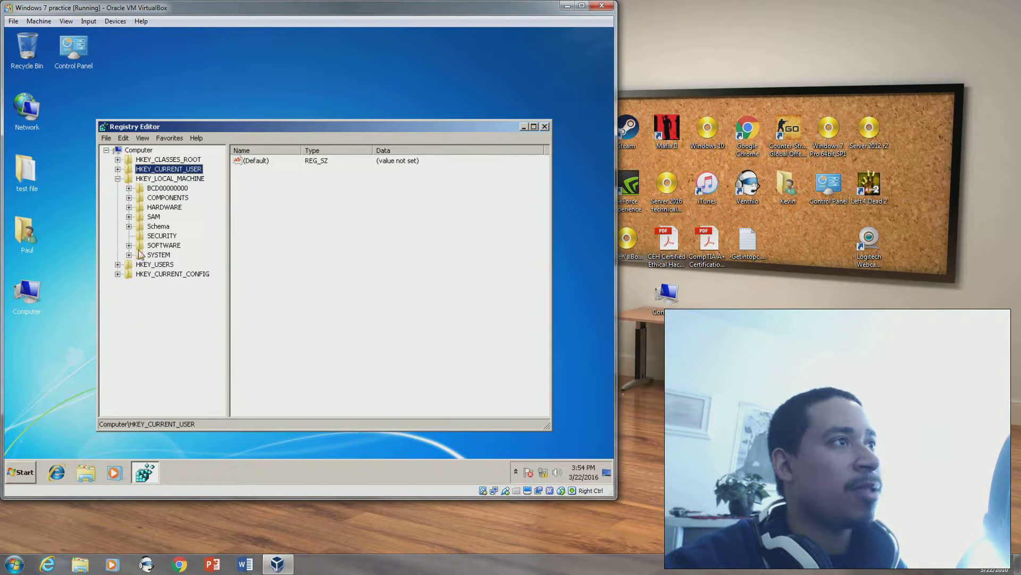
left_click(129, 245)
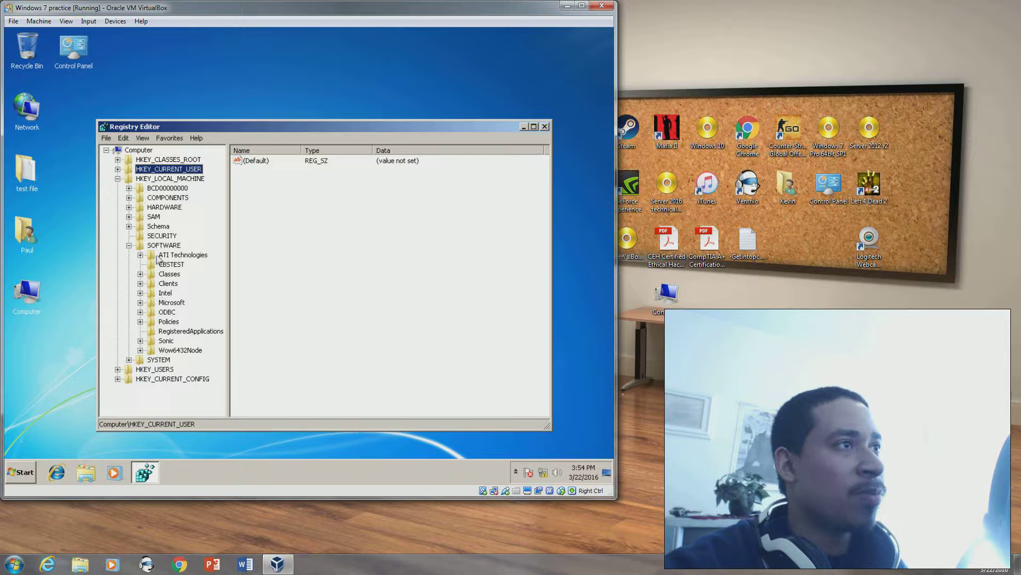
left_click(117, 369)
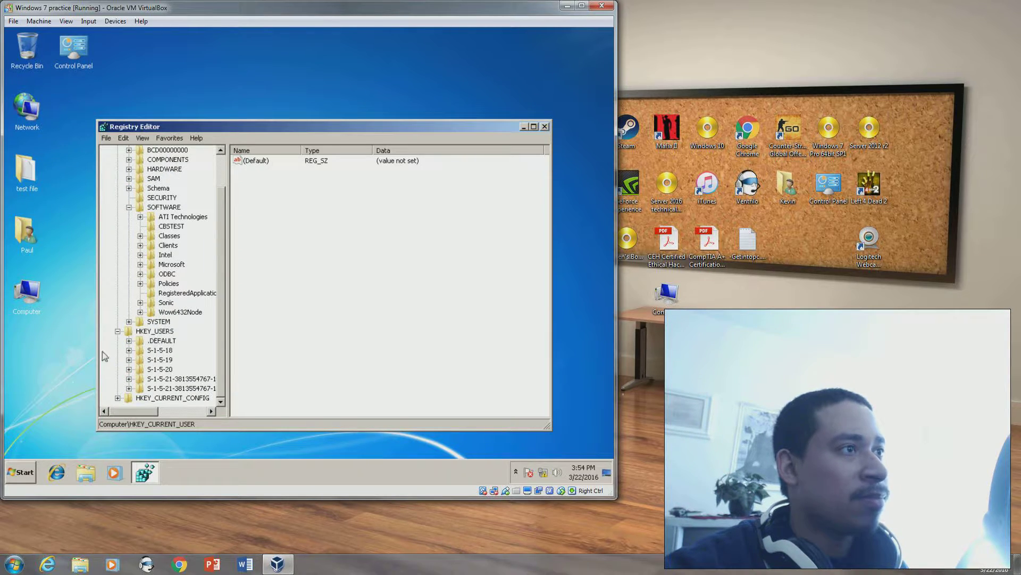
left_click(117, 398)
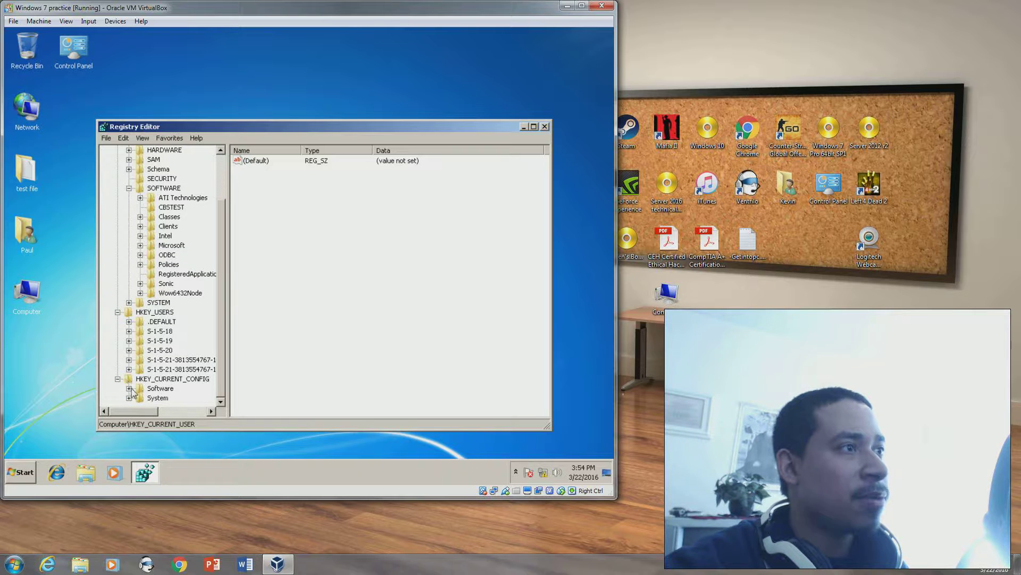
left_click(129, 388)
left_click(546, 127)
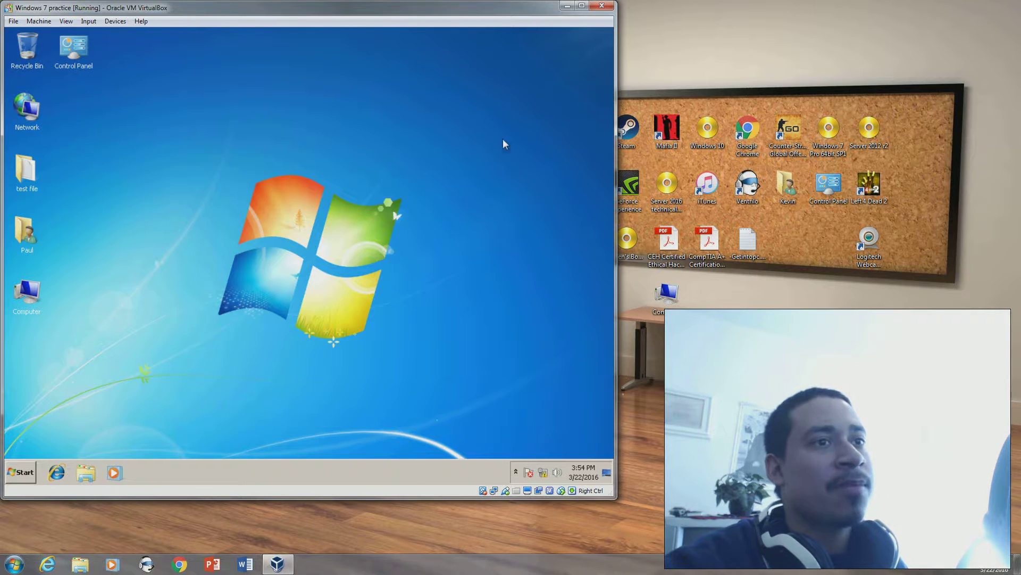
right_click(29, 170)
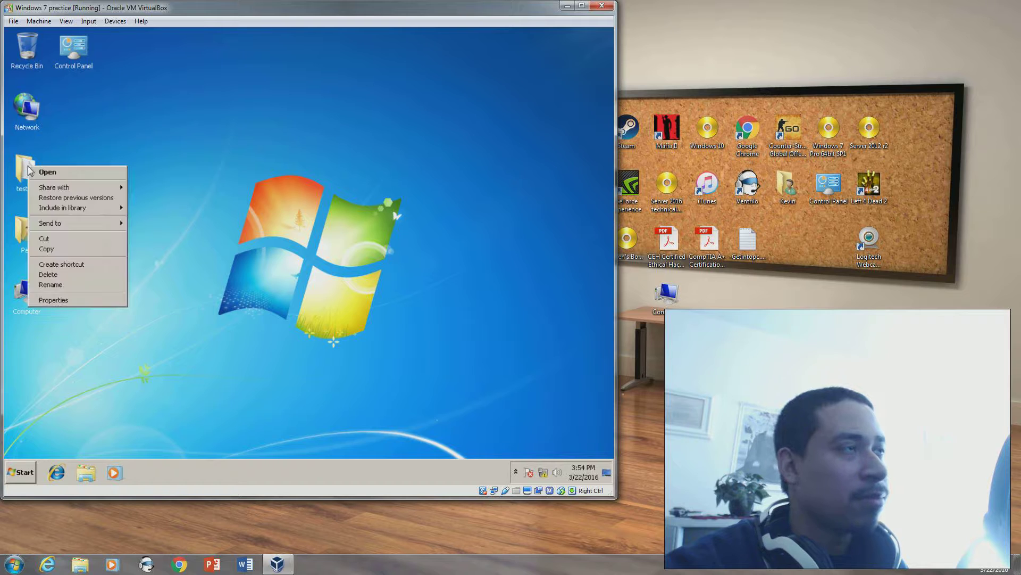
left_click(251, 120)
left_click(21, 472)
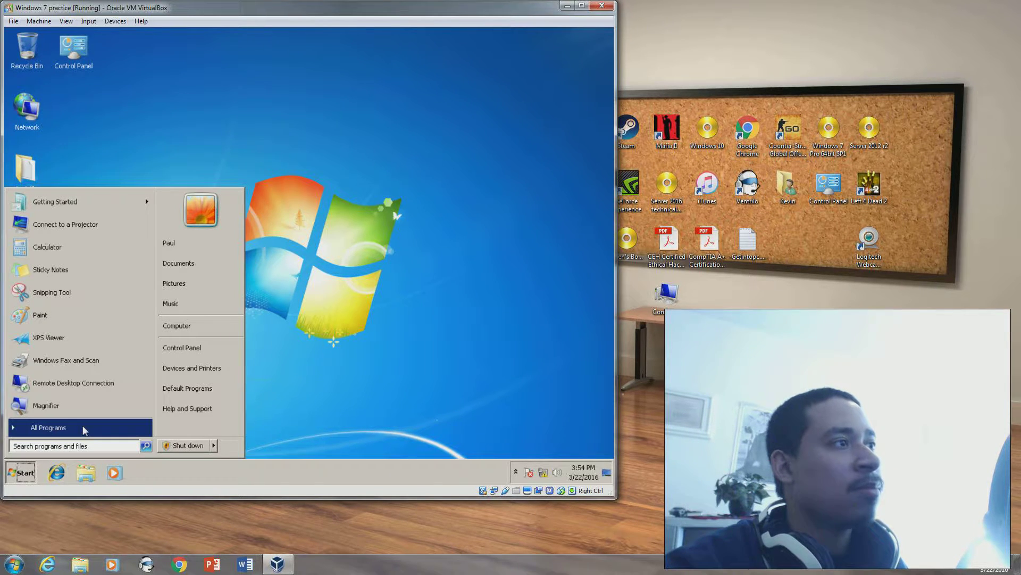
left_click(68, 431)
left_click(69, 429)
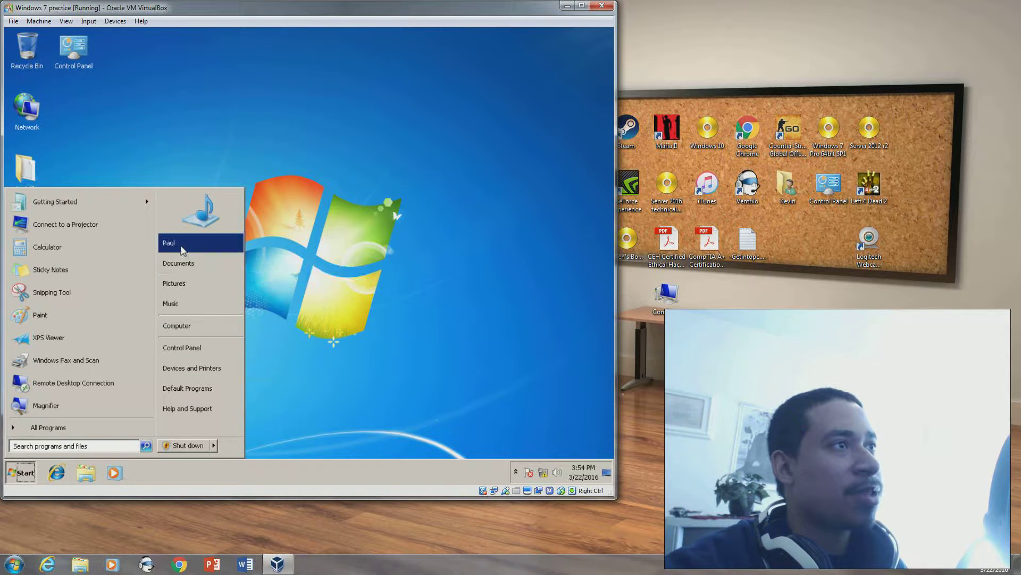
left_click(301, 276)
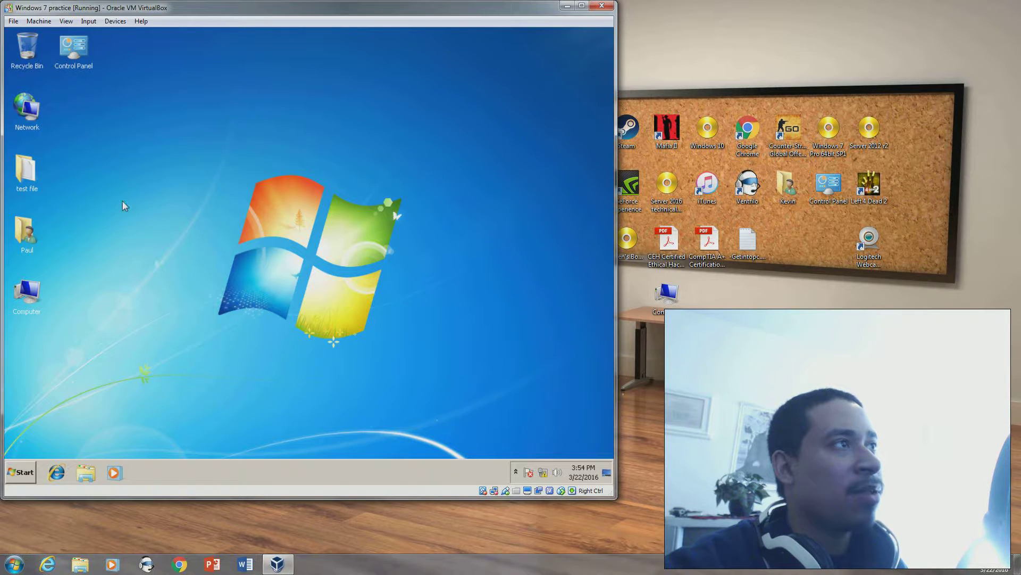
View Devices and Printers in the Windows 7 machine and close the window
left_click(21, 475)
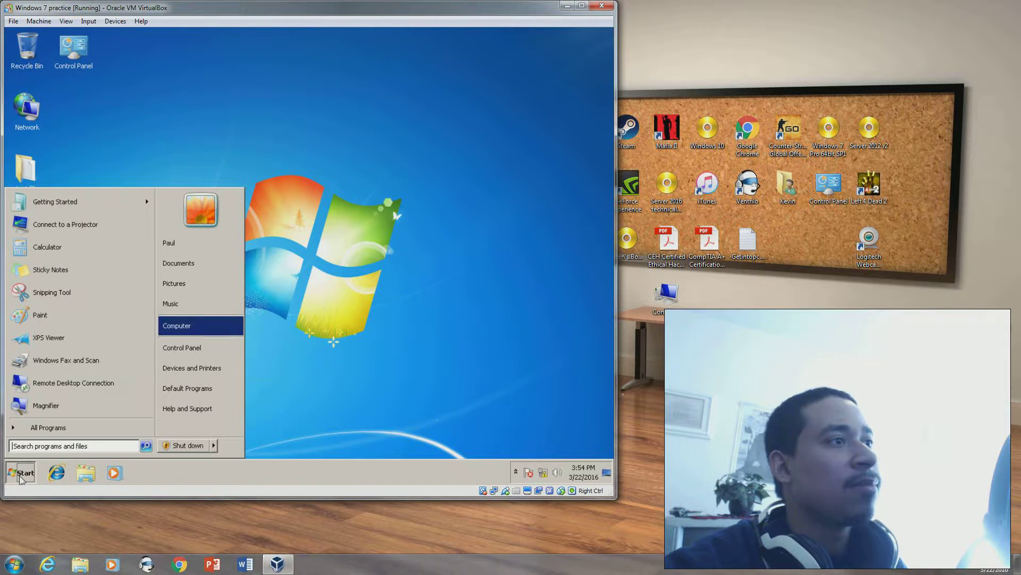
left_click(235, 367)
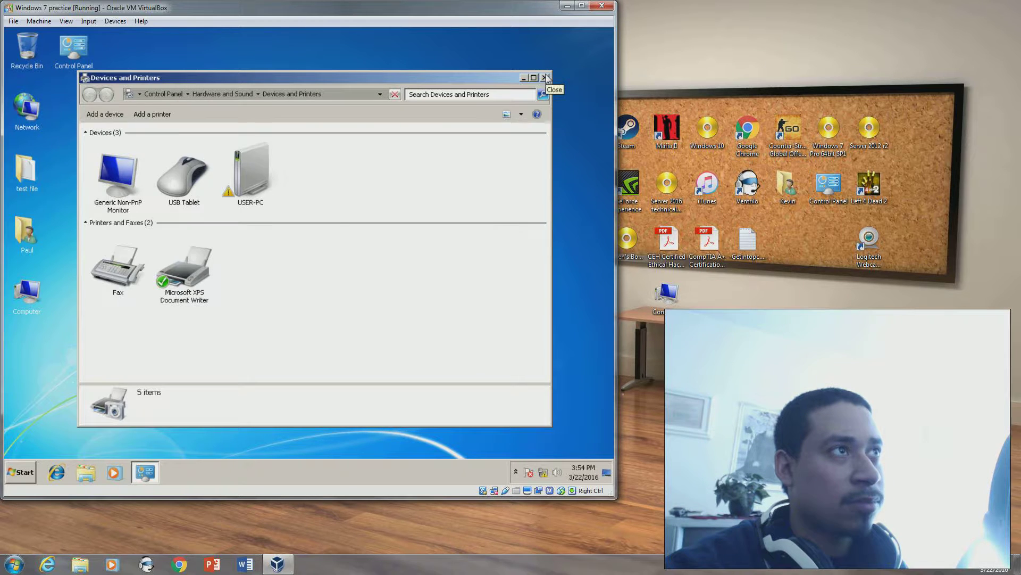
left_click(545, 78)
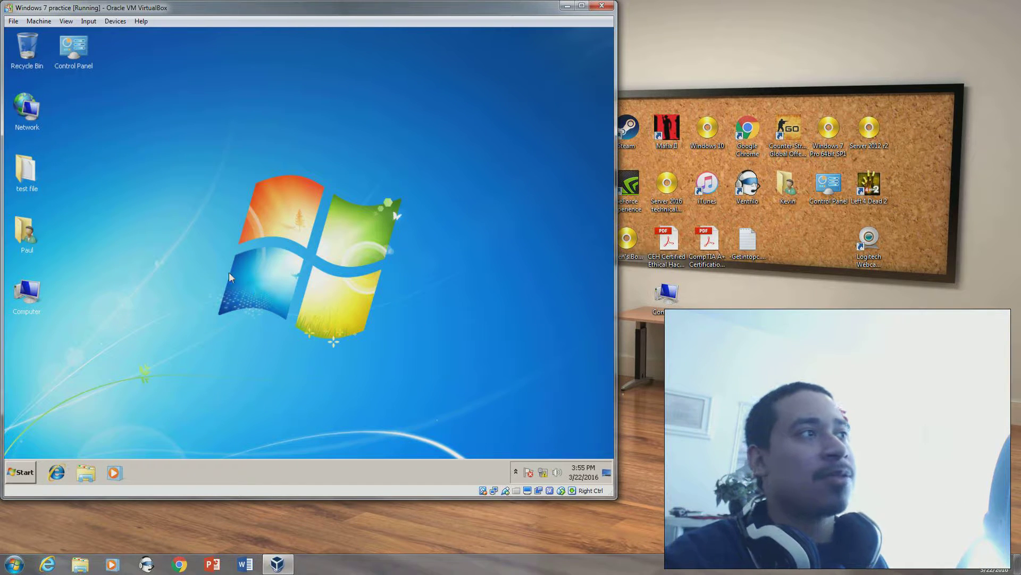
Close the Windows 7 practice virtual machine by powering it off
left_click(20, 472)
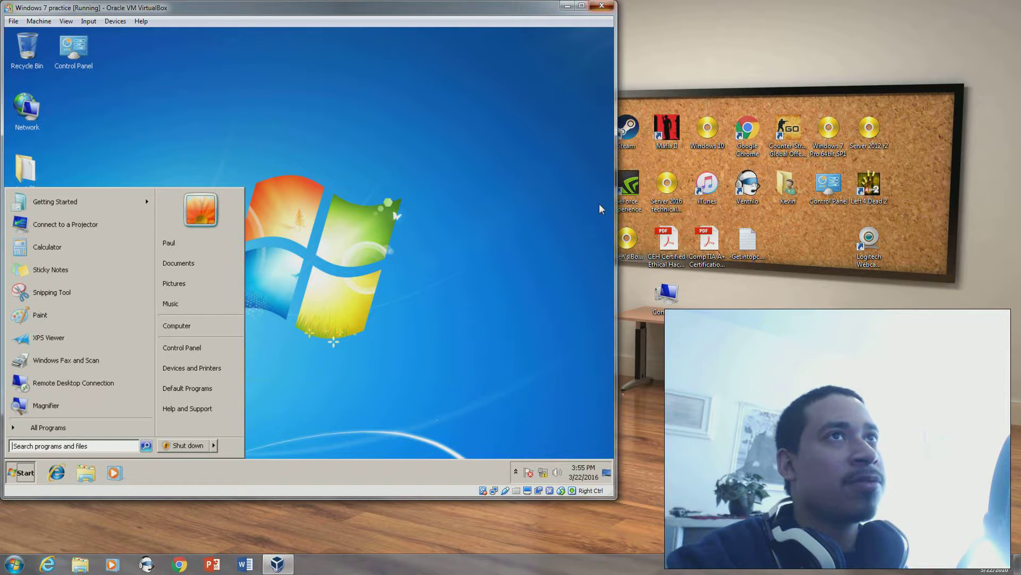
key("Control_R+q")
key("Return")
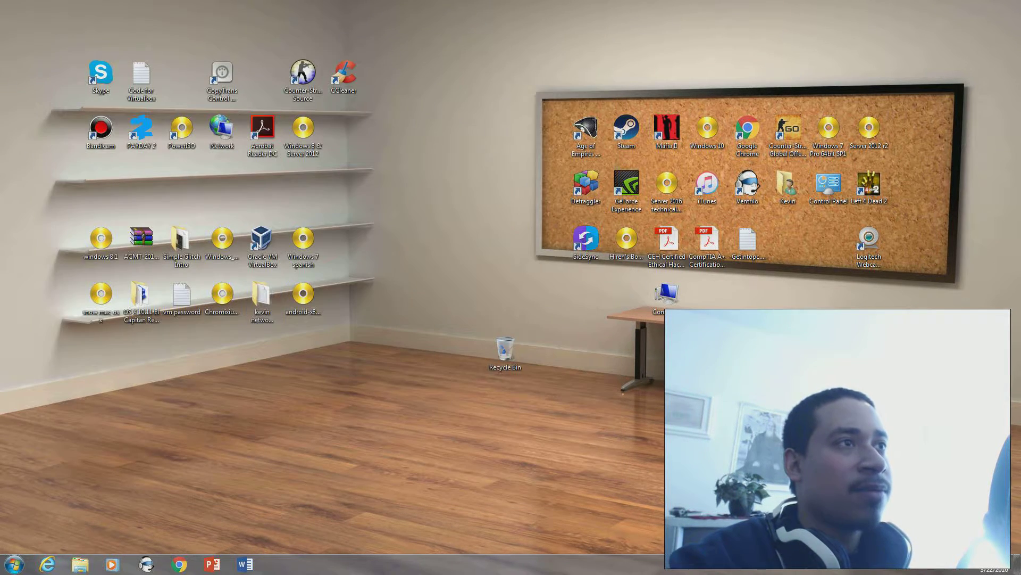
Open Oracle VM VirtualBox, start the windows 8.1 demo virtual machine, and close the manager window
double_click(262, 242)
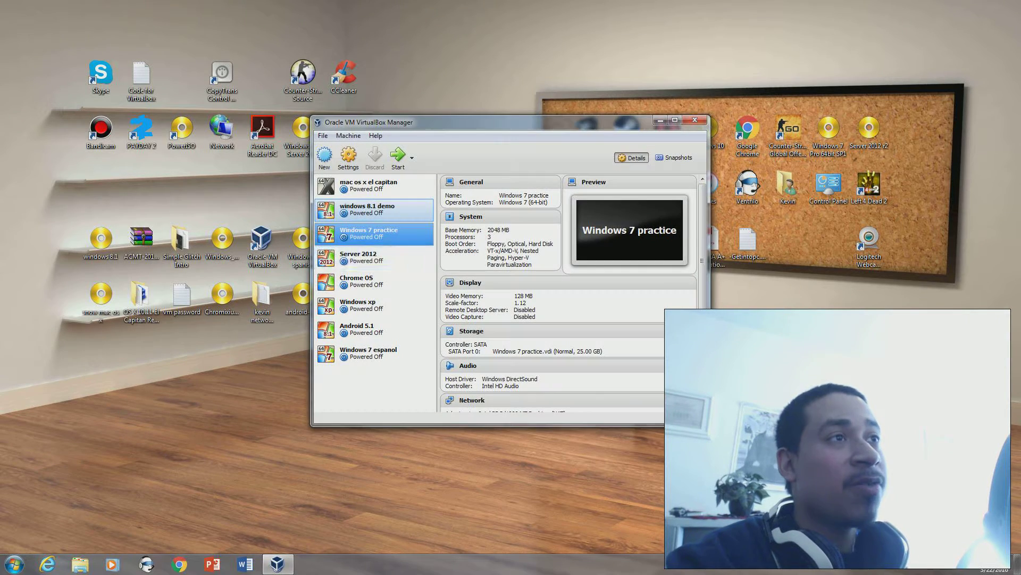
left_click(367, 209)
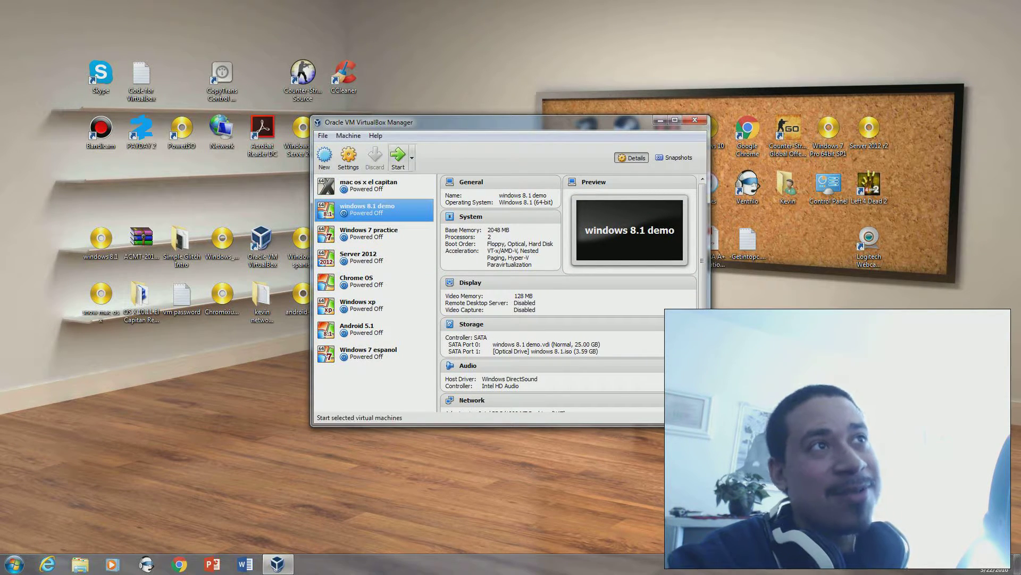
double_click(367, 209)
left_click(694, 120)
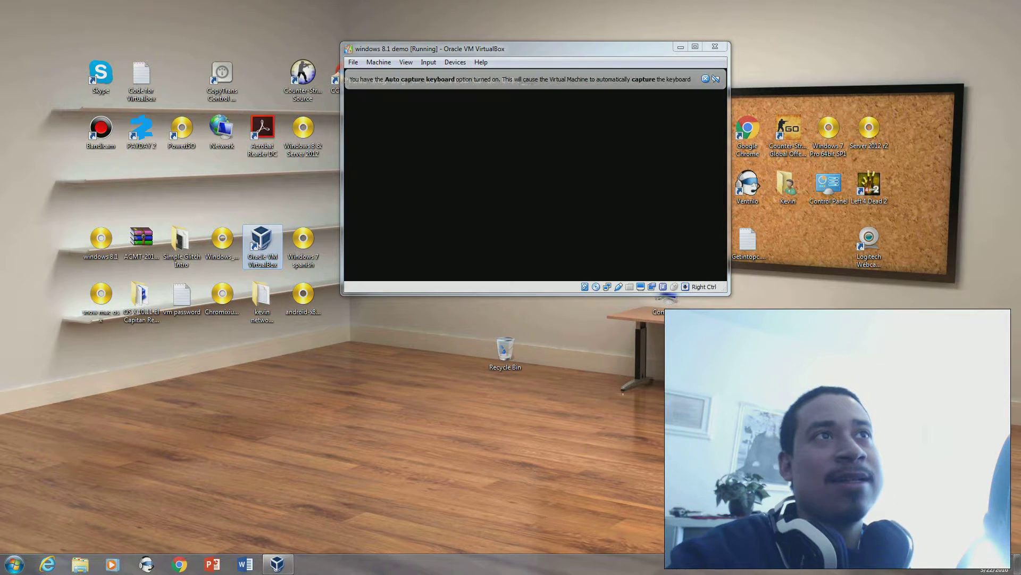
Dismiss the Auto capture keyboard notice and boot the windows 8.1 demo machine, repositioning its window on the host desktop
left_click(705, 79)
left_click_drag(532, 48, 315, 64)
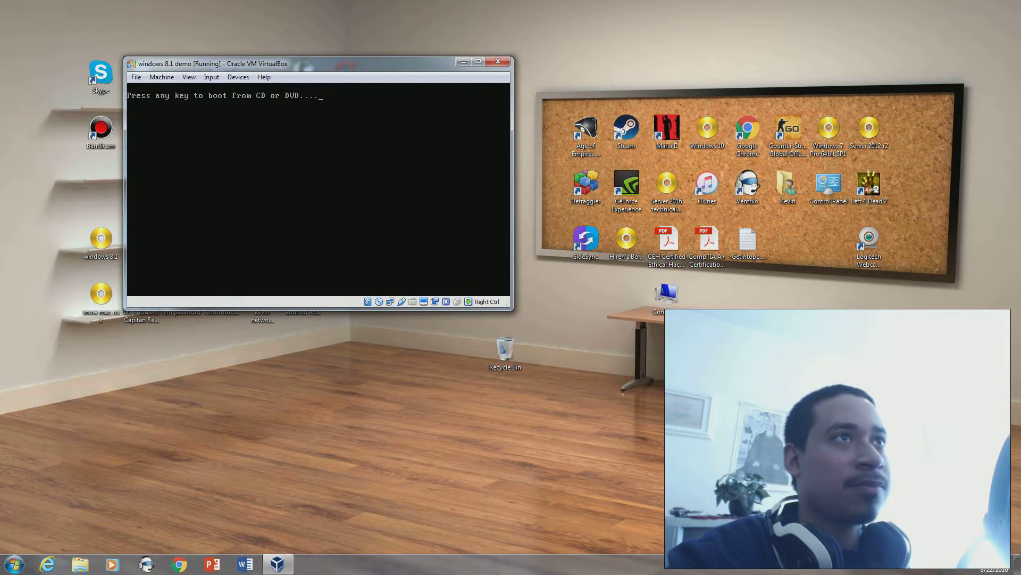
key("Return")
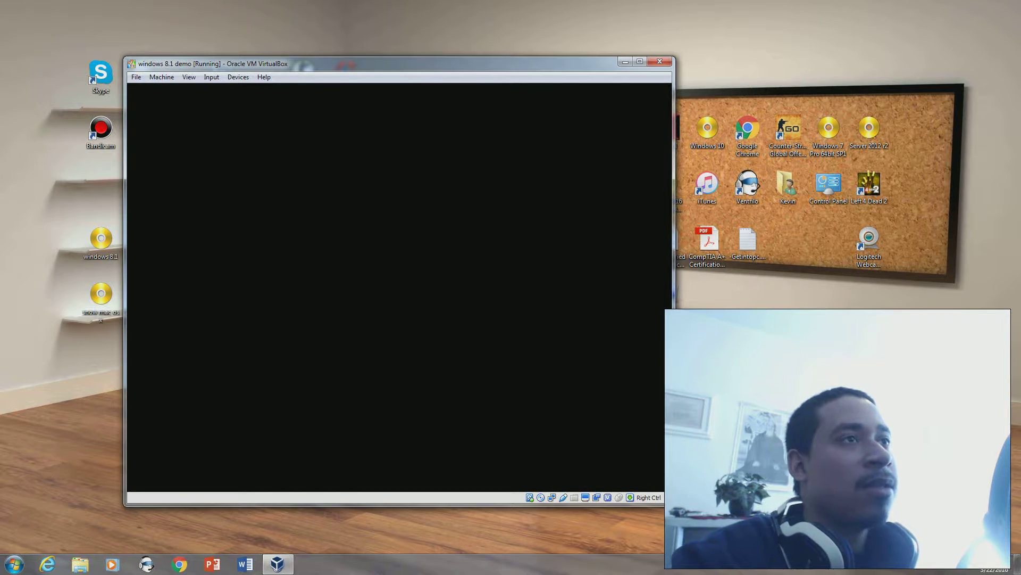
left_click_drag(373, 64, 235, 43)
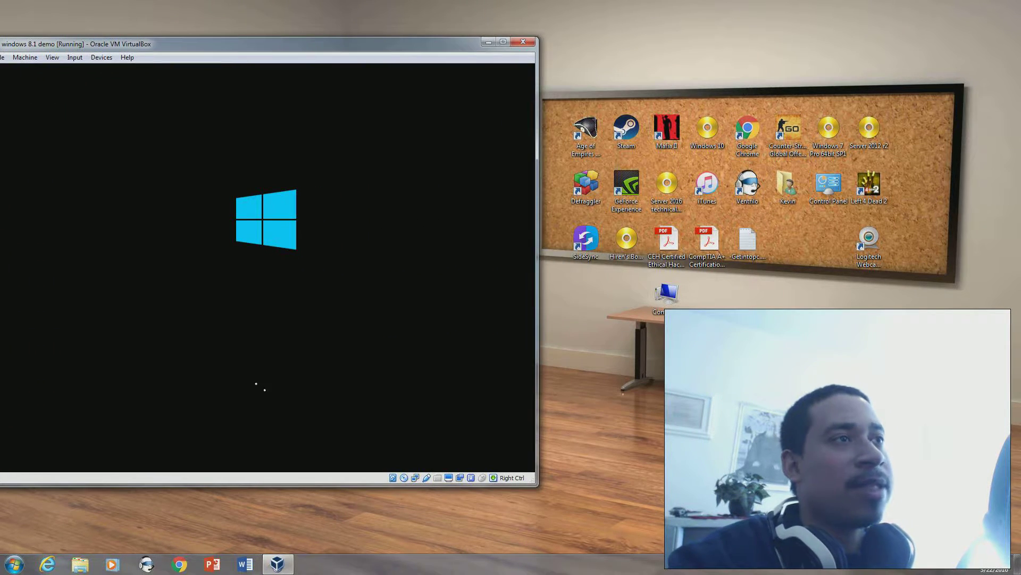
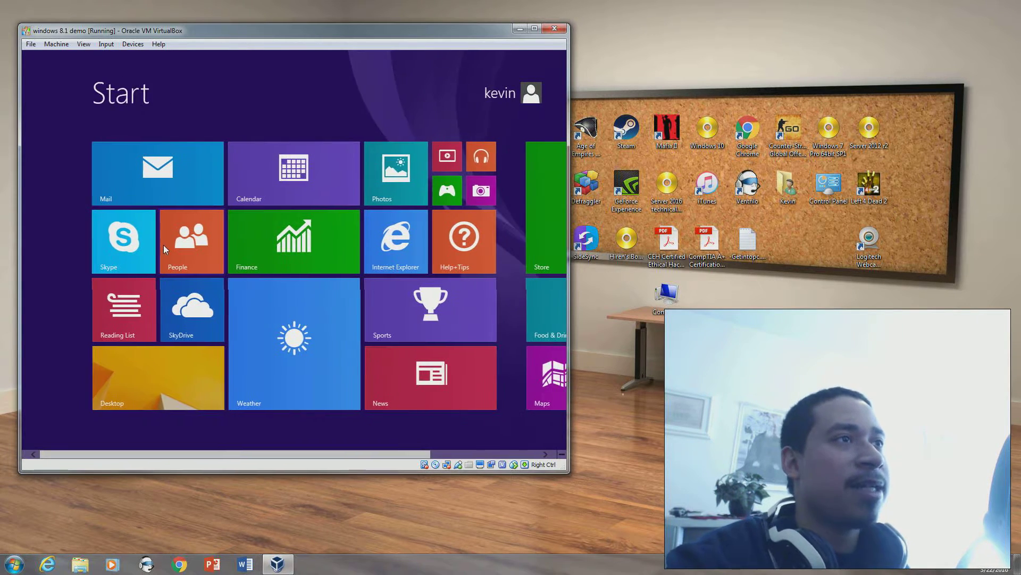
Look through the Windows 8.1 Start screen tiles and the list of all installed apps
scroll(52, 416, "down", 3)
scroll(52, 416, "up", 3)
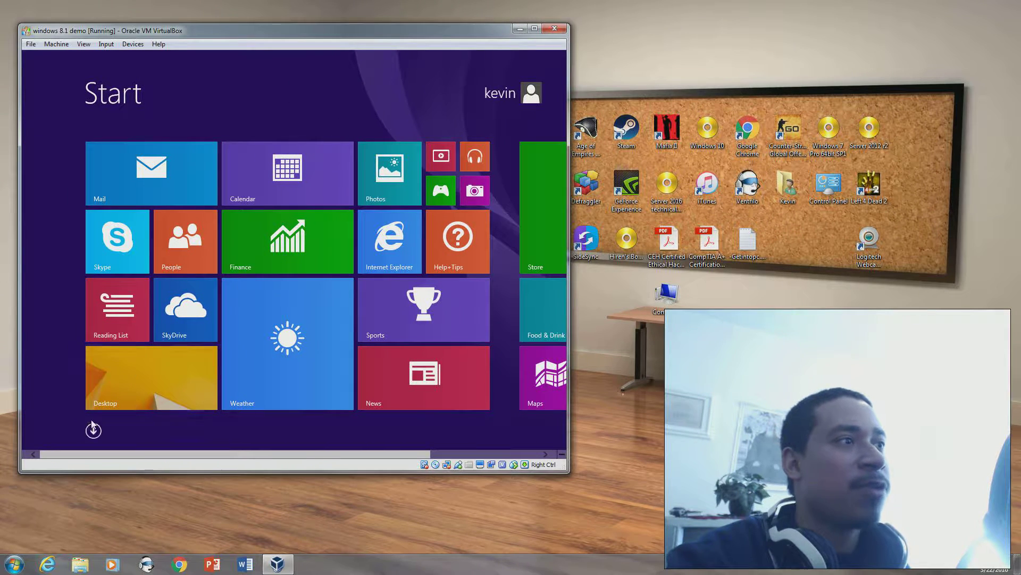
left_click(93, 429)
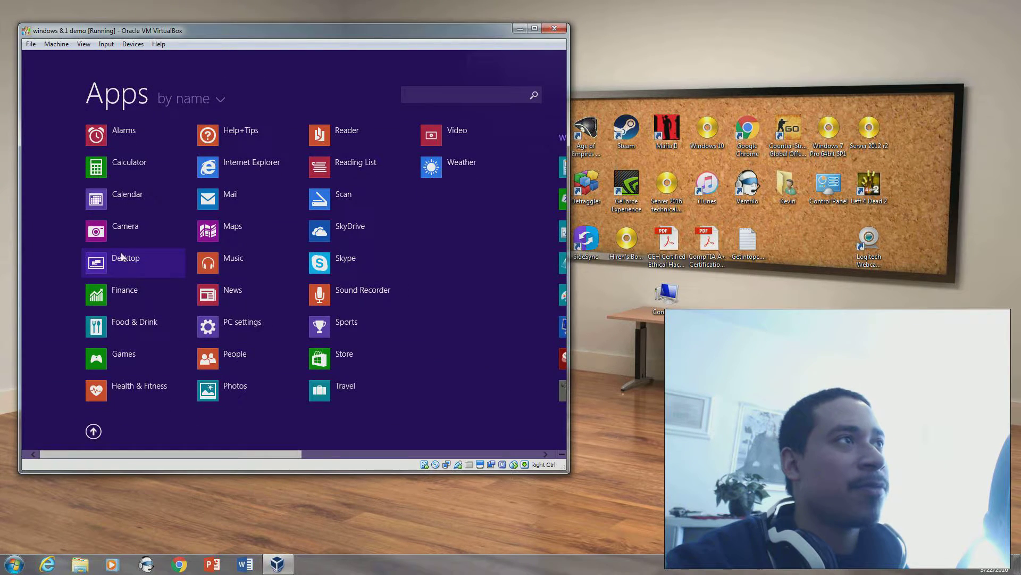
left_click(93, 431)
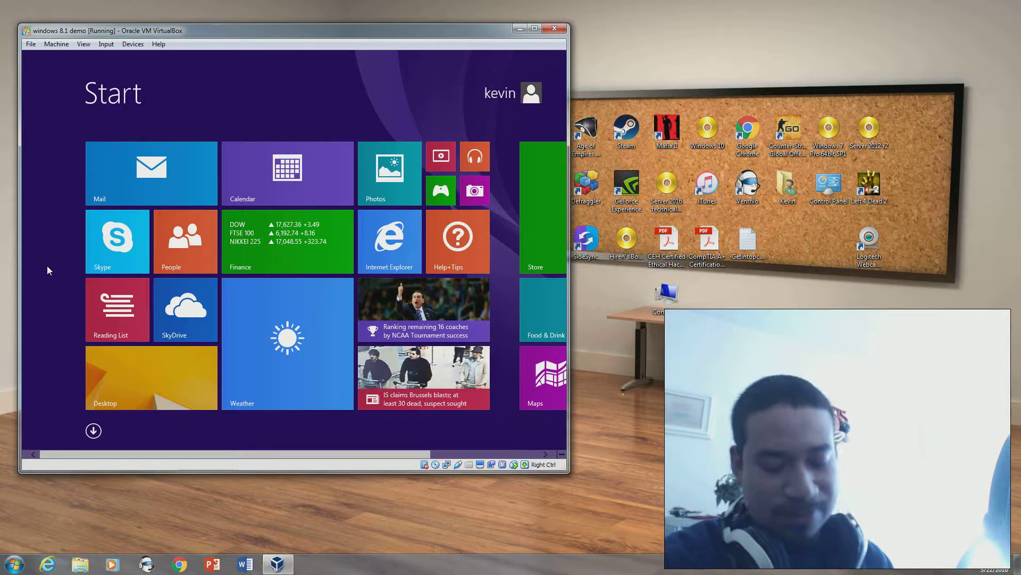
scroll(47, 266, "down", 2)
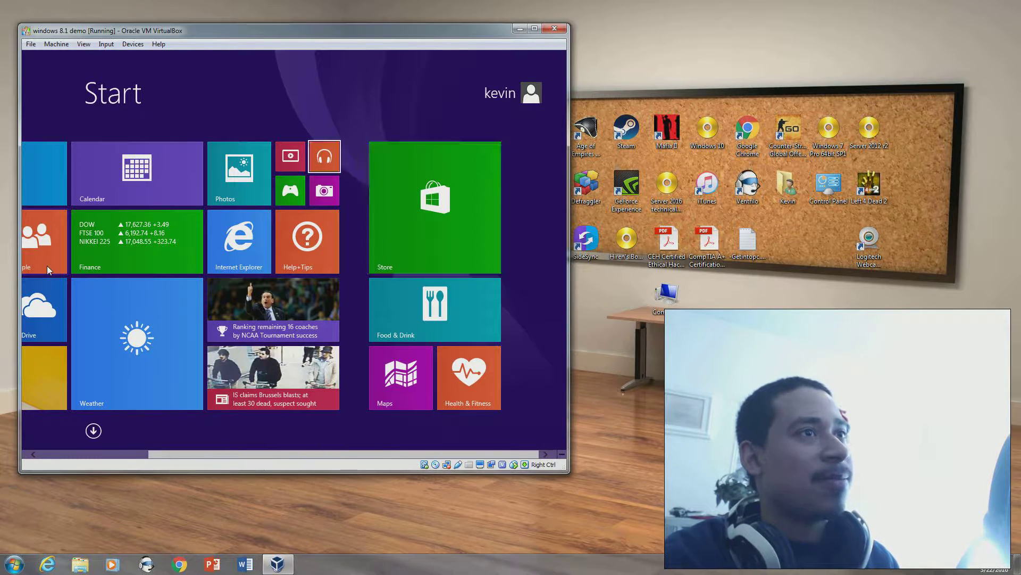
scroll(47, 266, "up", 2)
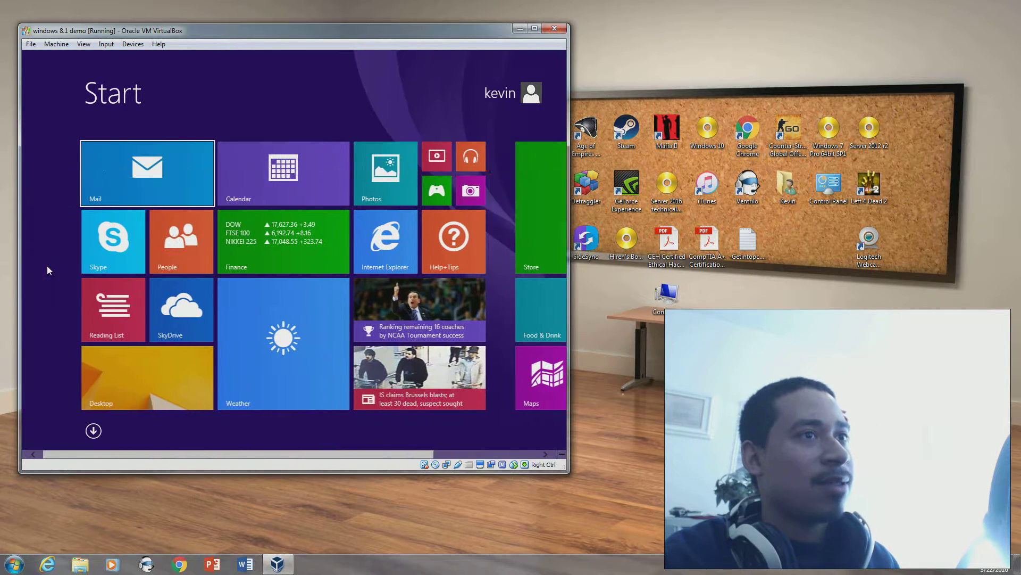
Open PC settings from the list of installed apps and look through the PC and devices pages, from Display to PC info
left_click(94, 431)
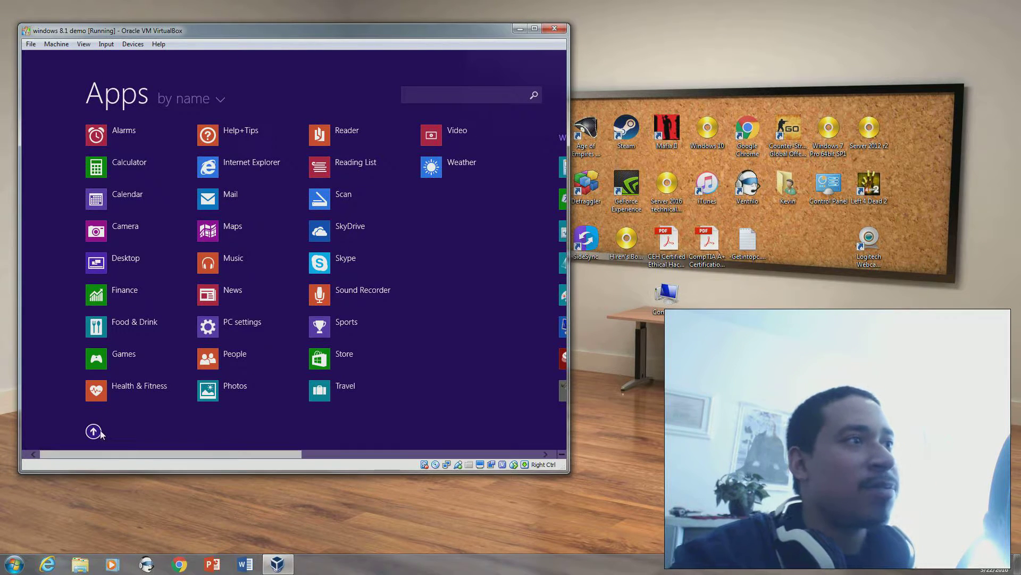
left_click(225, 325)
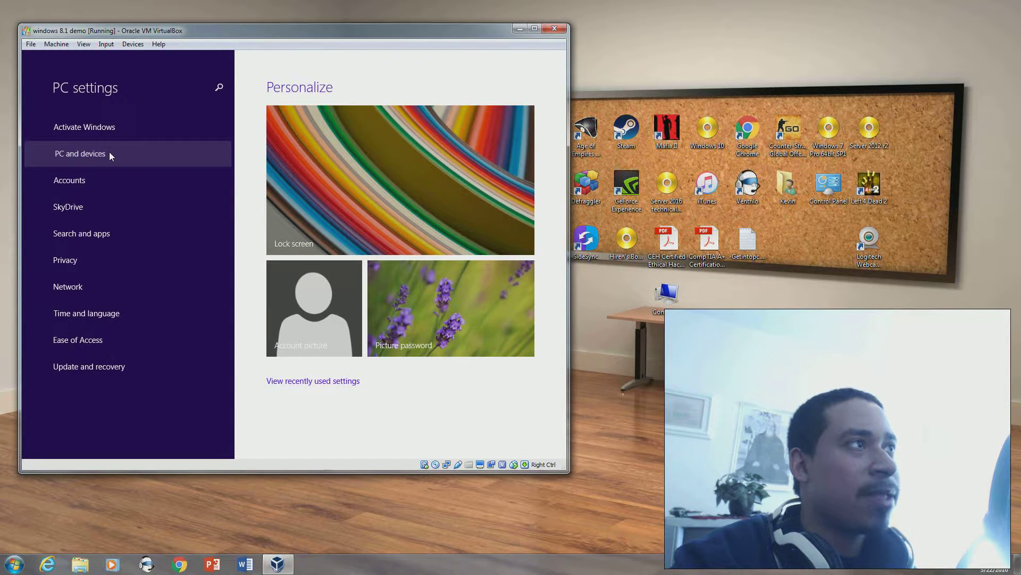
left_click(113, 155)
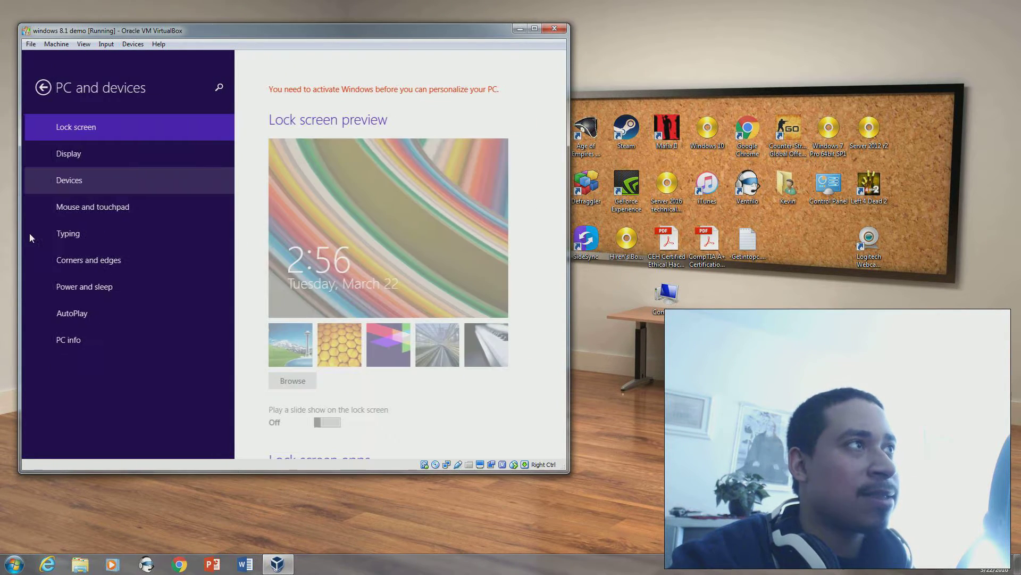
left_click(88, 152)
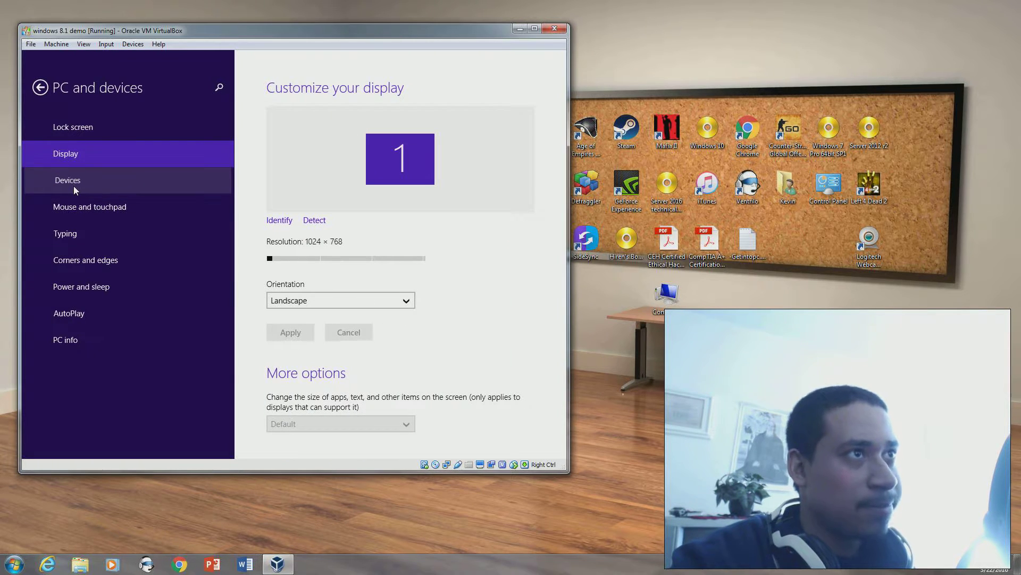
left_click(73, 186)
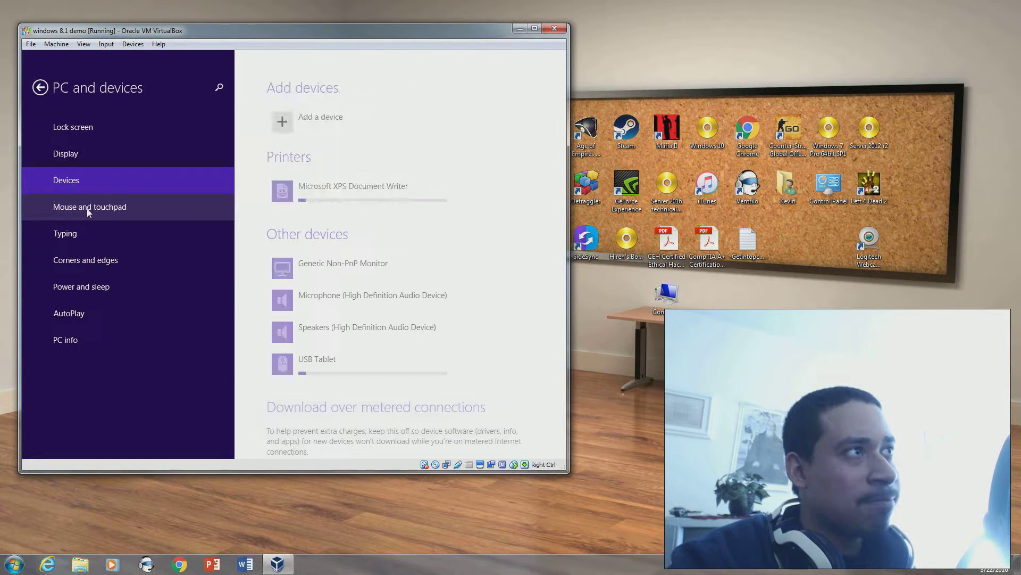
left_click(74, 223)
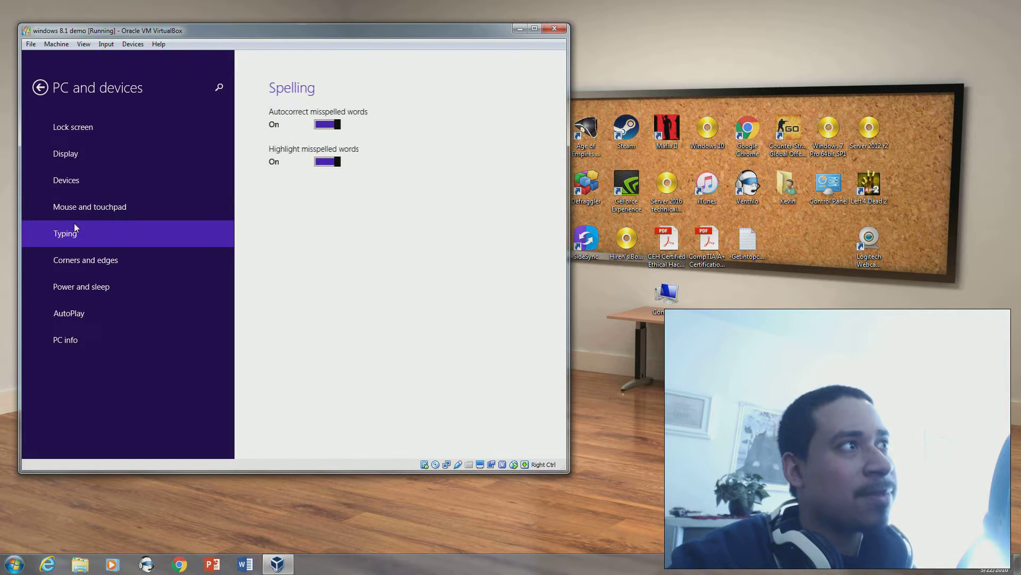
left_click(96, 260)
left_click(88, 292)
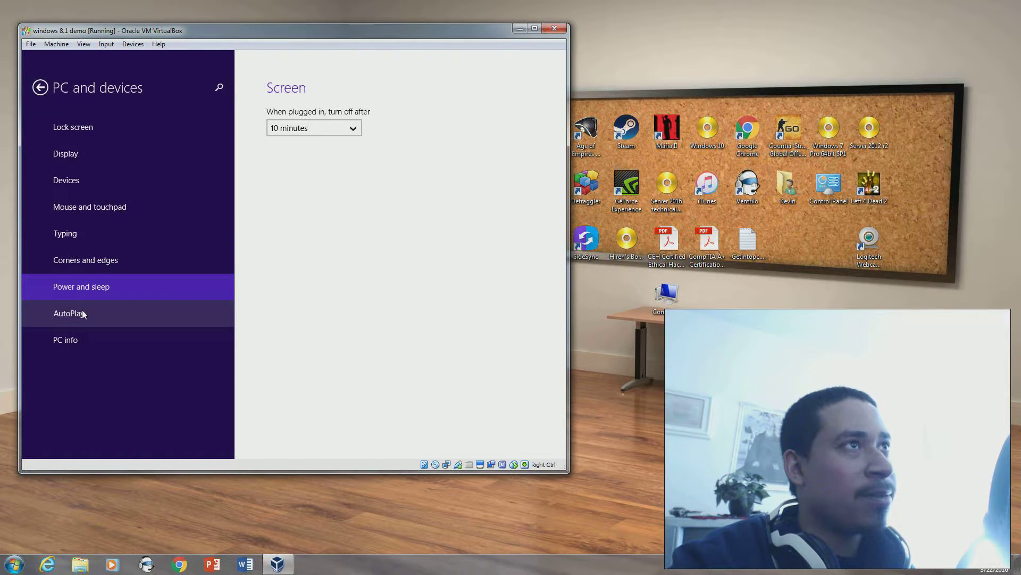
left_click(82, 311)
left_click(76, 341)
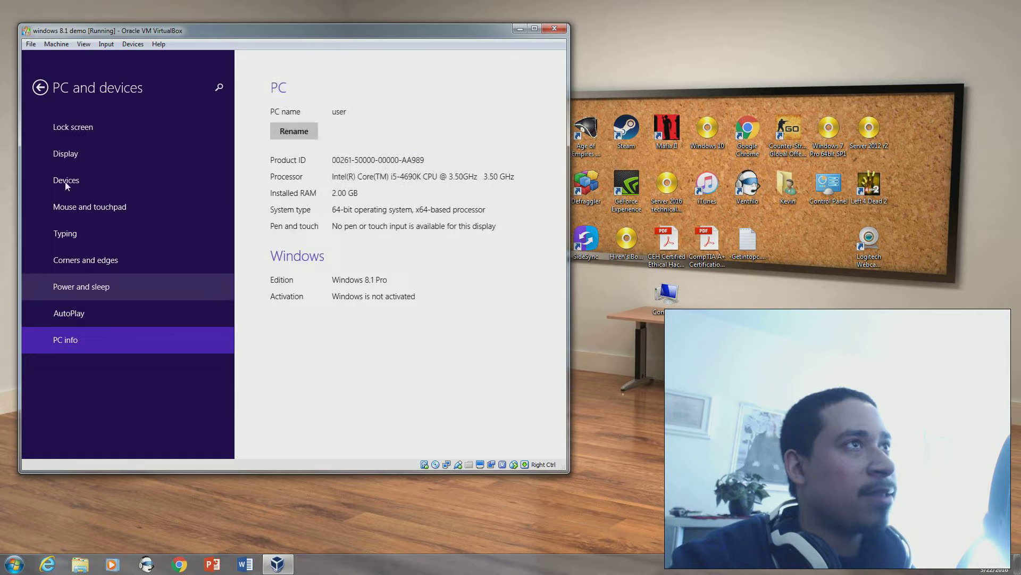
left_click(40, 90)
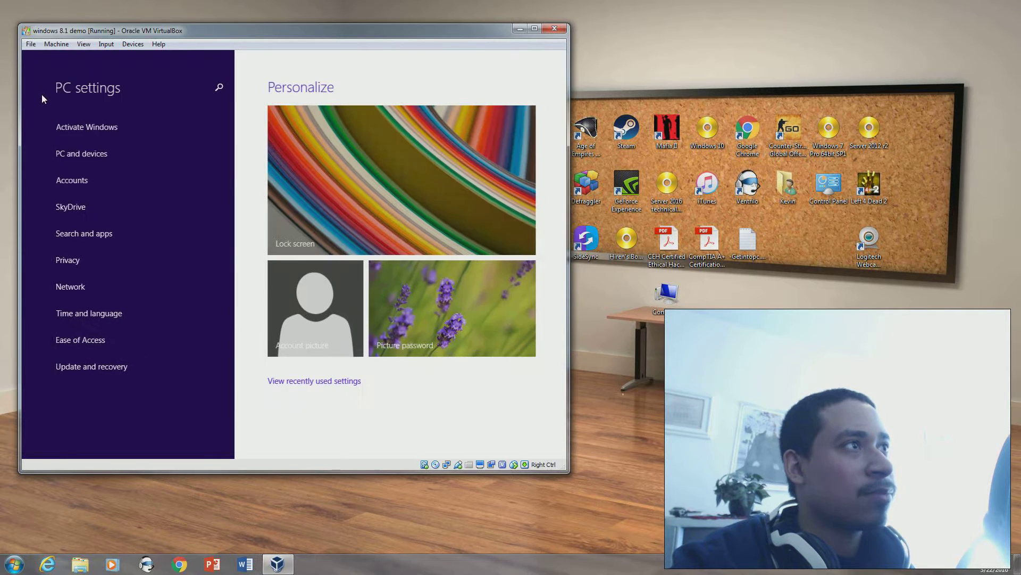
Look through the Accounts pages of PC settings, covering Your account, Sign-in options and Other accounts
left_click(79, 184)
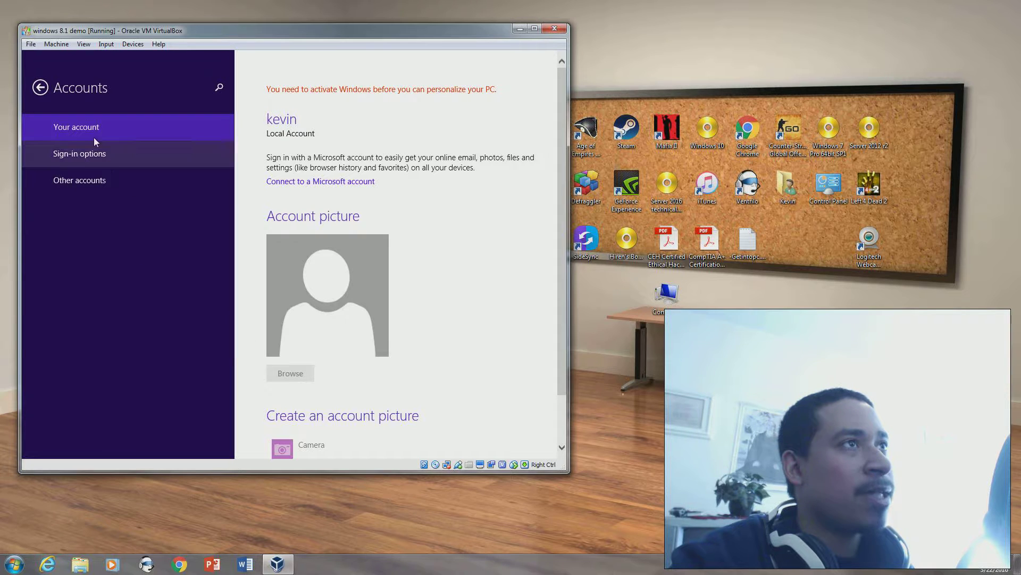
left_click(97, 152)
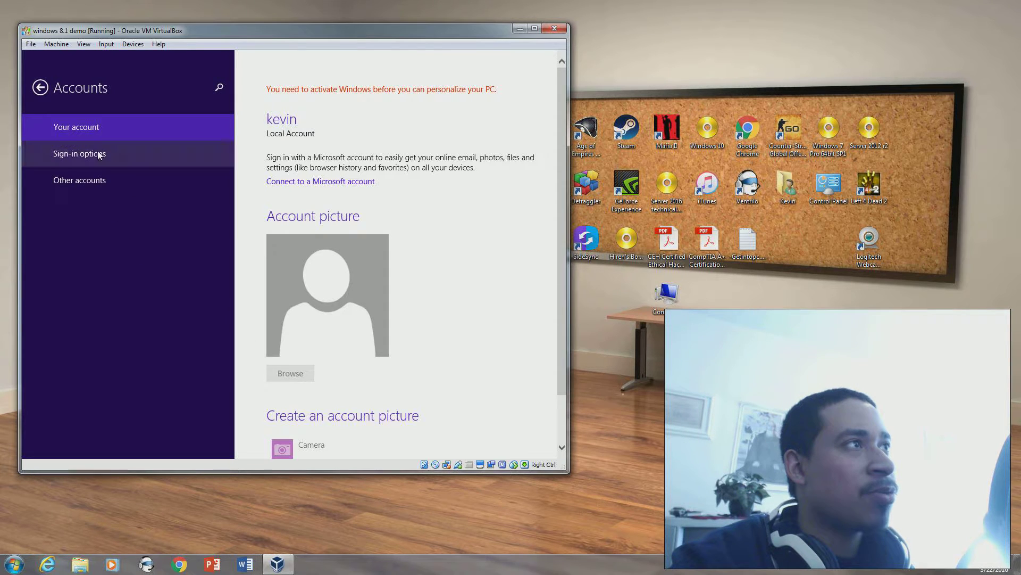
left_click(93, 183)
left_click(47, 91)
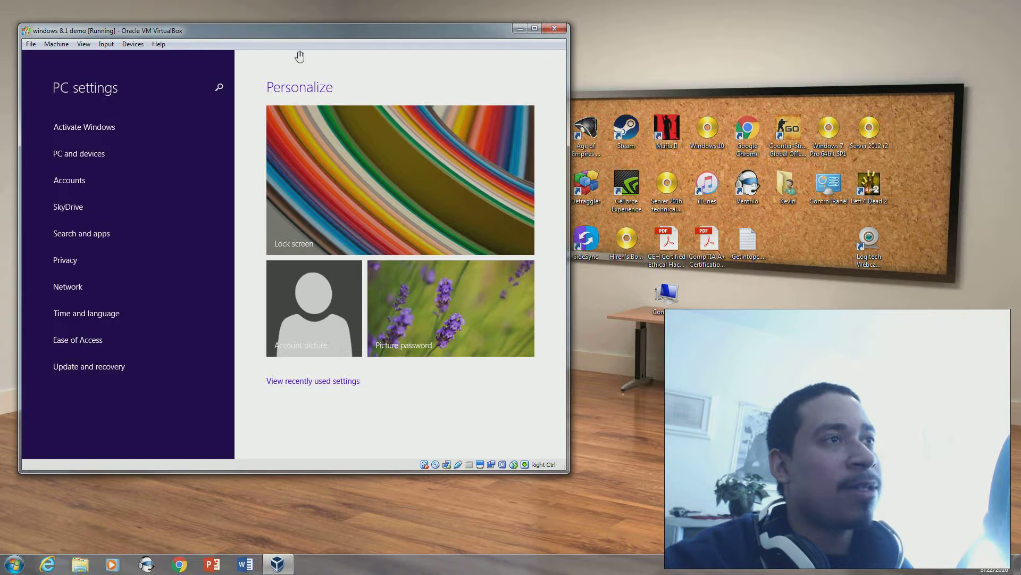
Dismiss the PC settings app and go to the Windows 8.1 desktop
left_click_drag(300, 56, 519, 413)
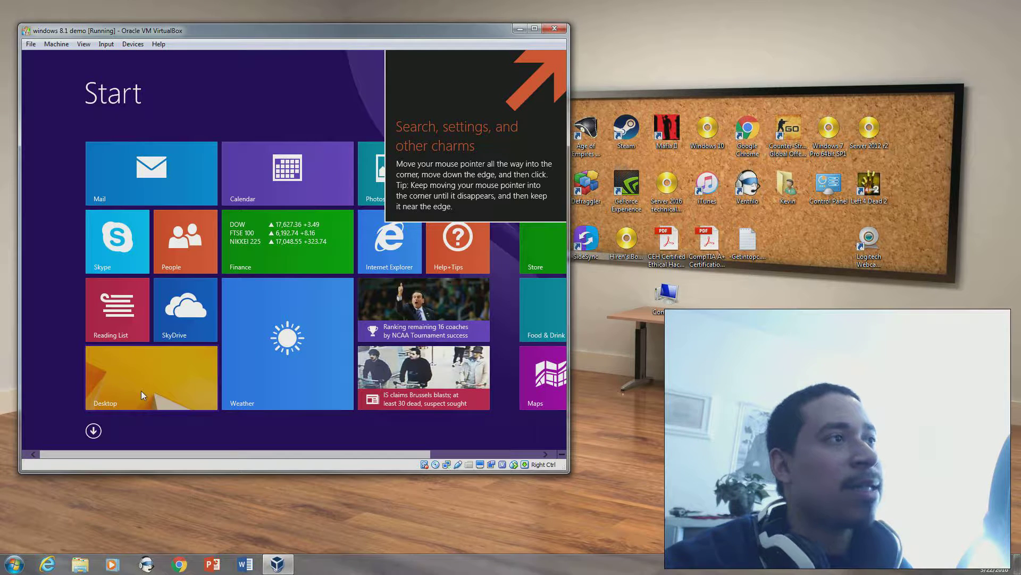
left_click(138, 376)
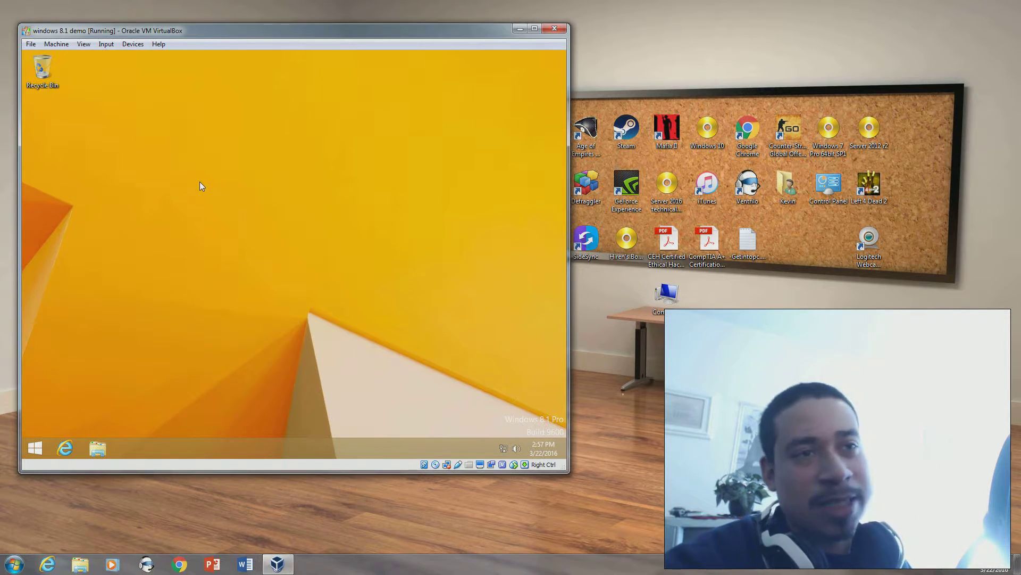
View the running apps in Task Manager on the Windows 8.1 desktop and close it
right_click(545, 452)
left_click(480, 413)
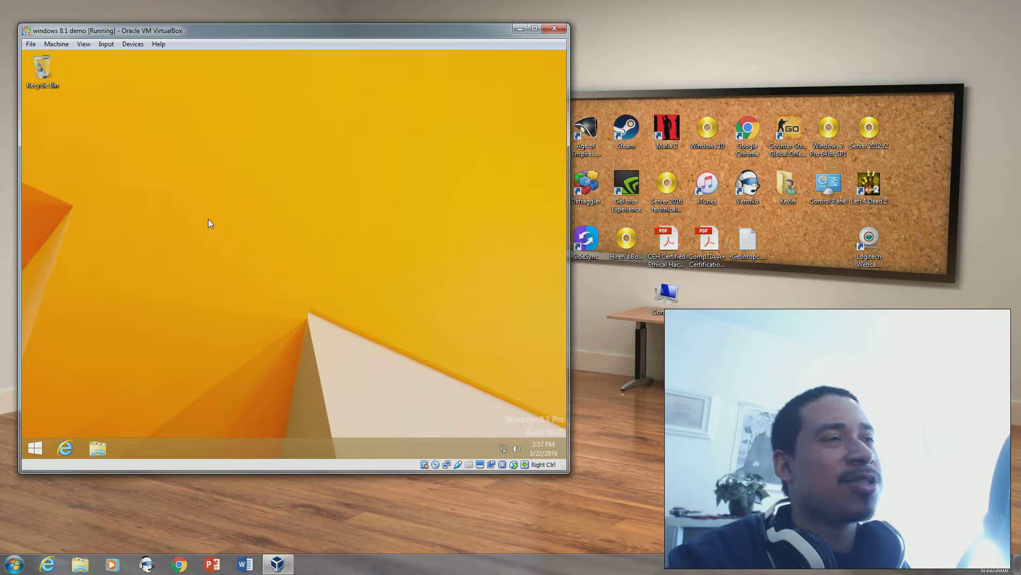
key("ctrl+shift+Escape")
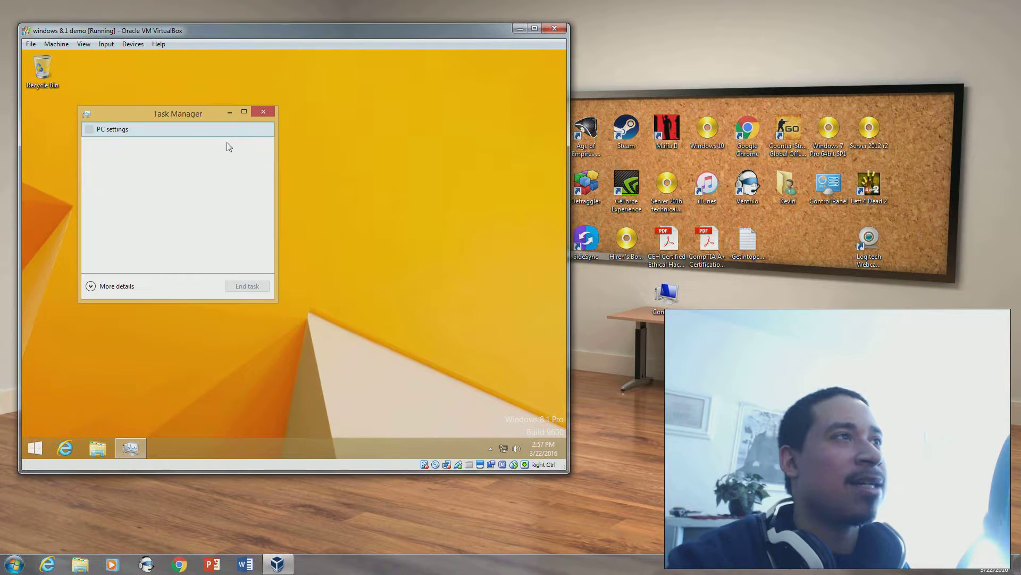
left_click(267, 112)
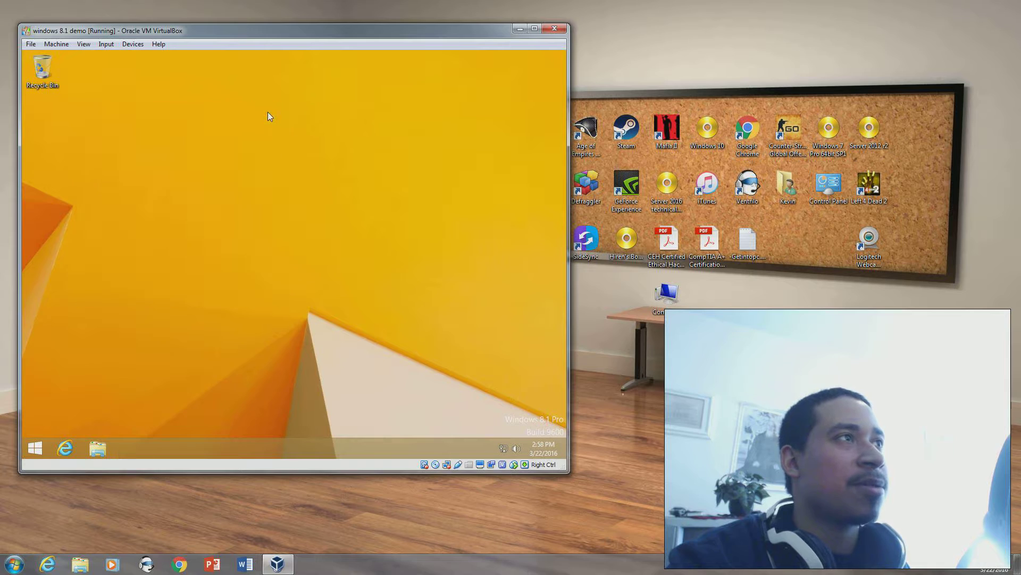
Show the Computer, User's Files, Network and Control Panel icons on the desktop through the personalization settings
right_click(201, 244)
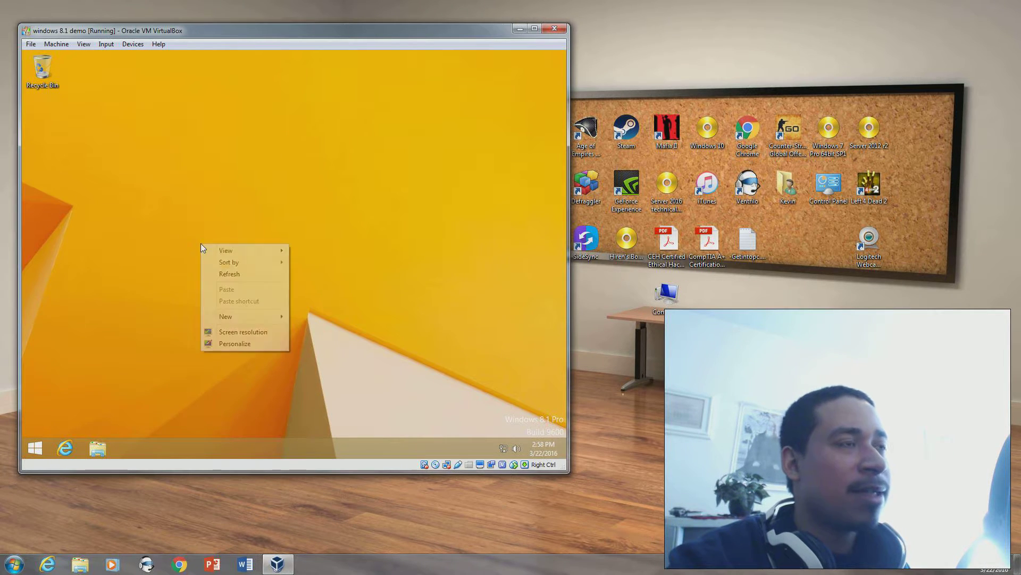
left_click(234, 344)
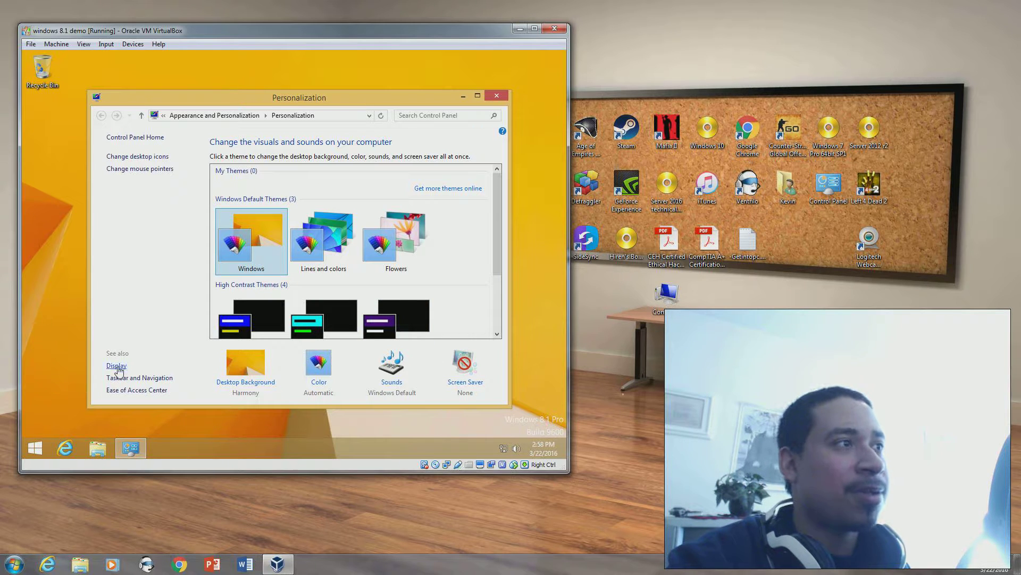
left_click(148, 156)
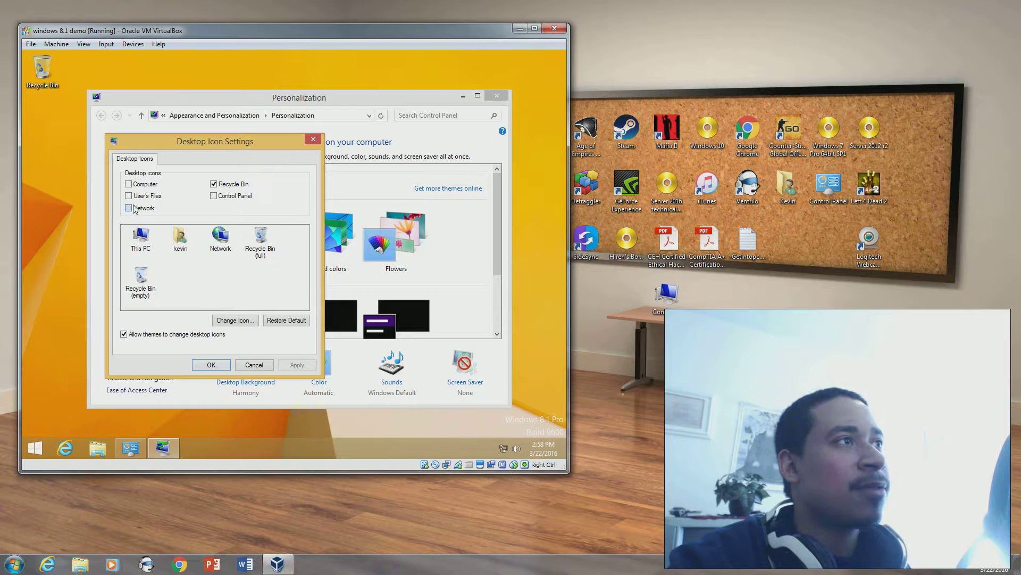
left_click(129, 208)
left_click(129, 195)
left_click(129, 184)
left_click(214, 196)
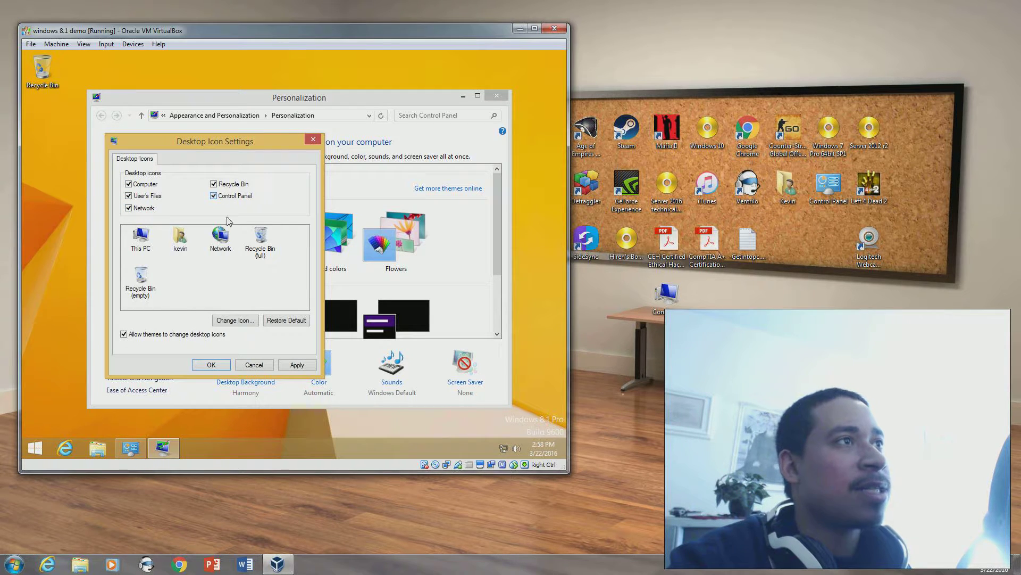
left_click(211, 364)
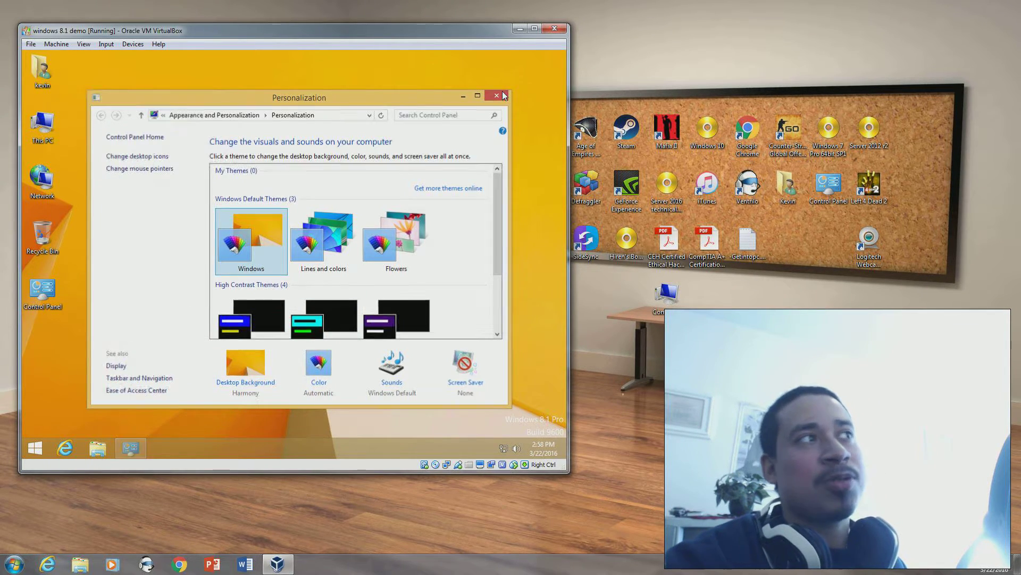
left_click(497, 95)
Open the properties of This PC and look through the Hardware, Advanced and System Protection sections of System Properties
right_click(43, 126)
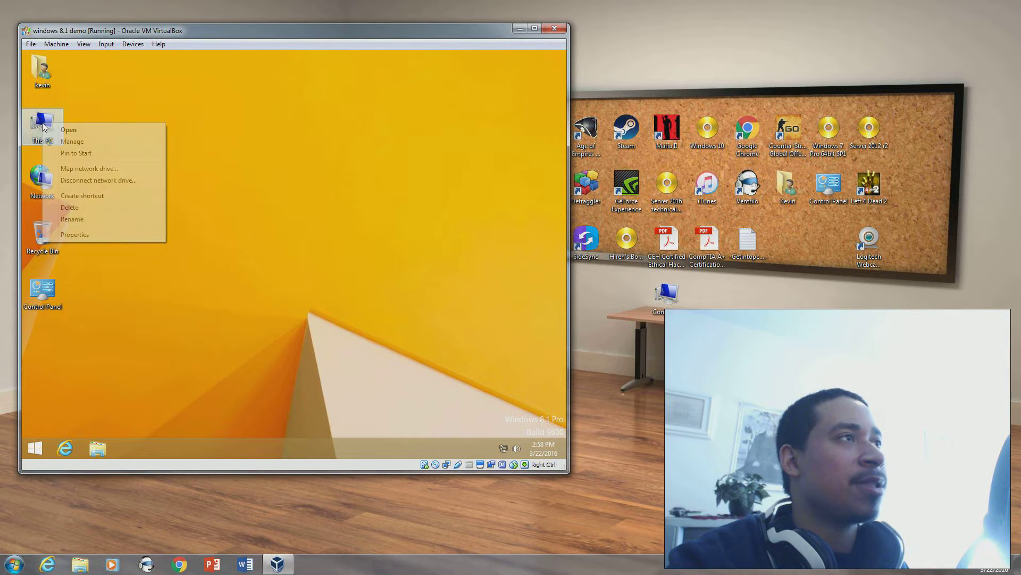
left_click(163, 234)
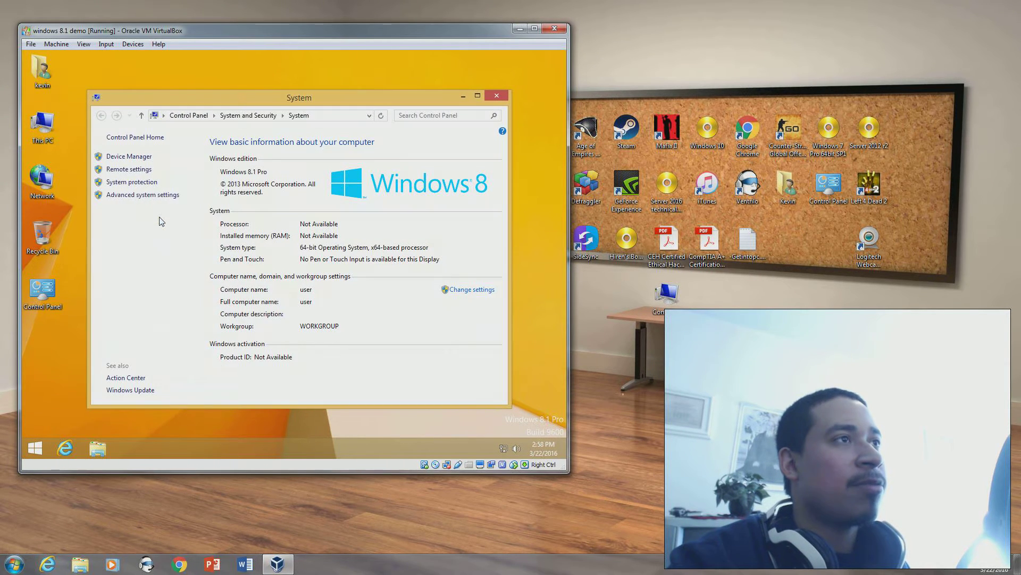
left_click(471, 289)
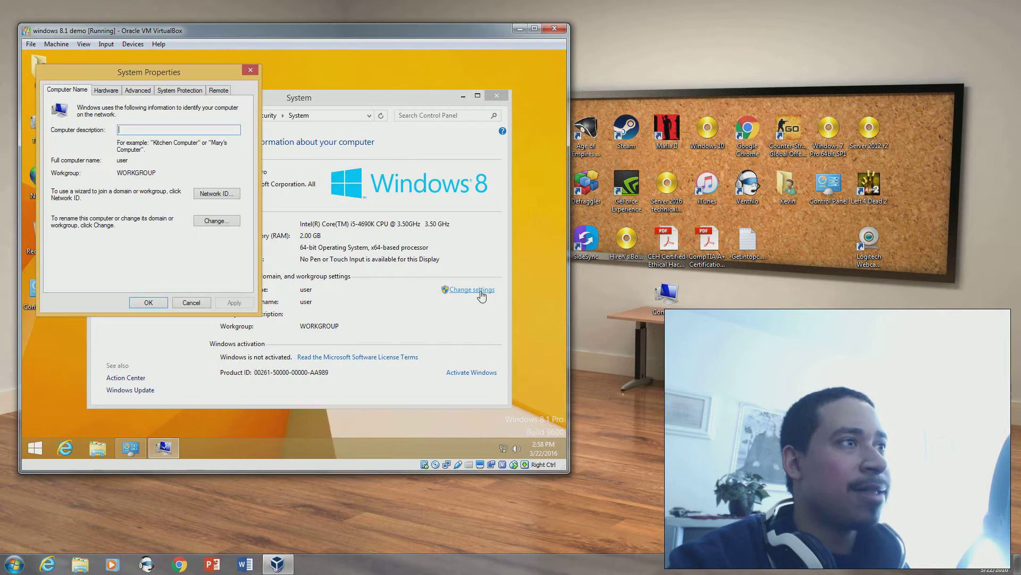
left_click(107, 94)
left_click(144, 93)
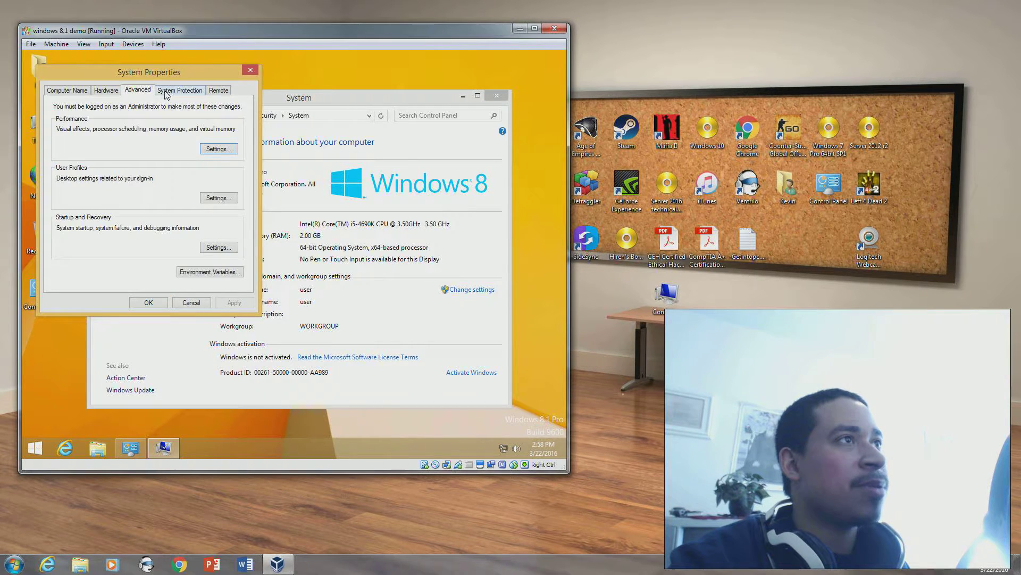
left_click(166, 92)
left_click(147, 92)
View the visual effects in Performance Options, close them, and check the System Protection and Remote settings
left_click(218, 149)
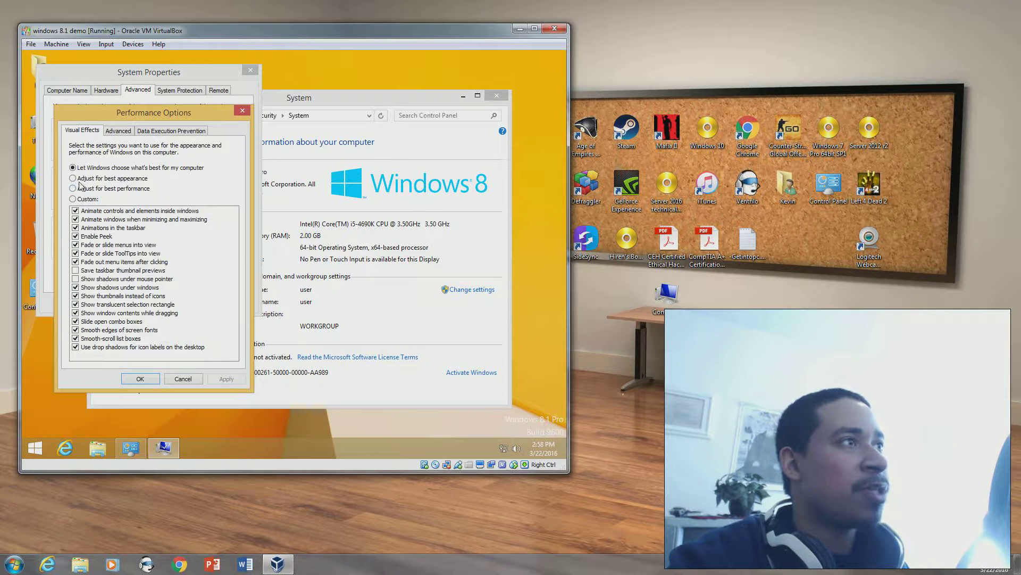
left_click(243, 110)
left_click(179, 91)
left_click(218, 90)
View the Domain membership option in Computer Name/Domain Changes and leave System Properties without saving
left_click(63, 91)
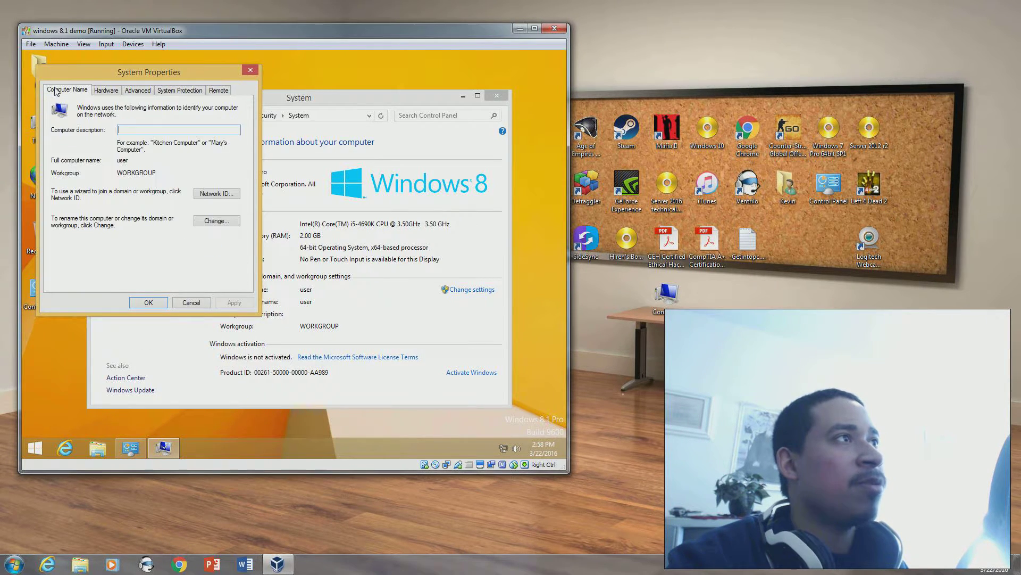
left_click(204, 220)
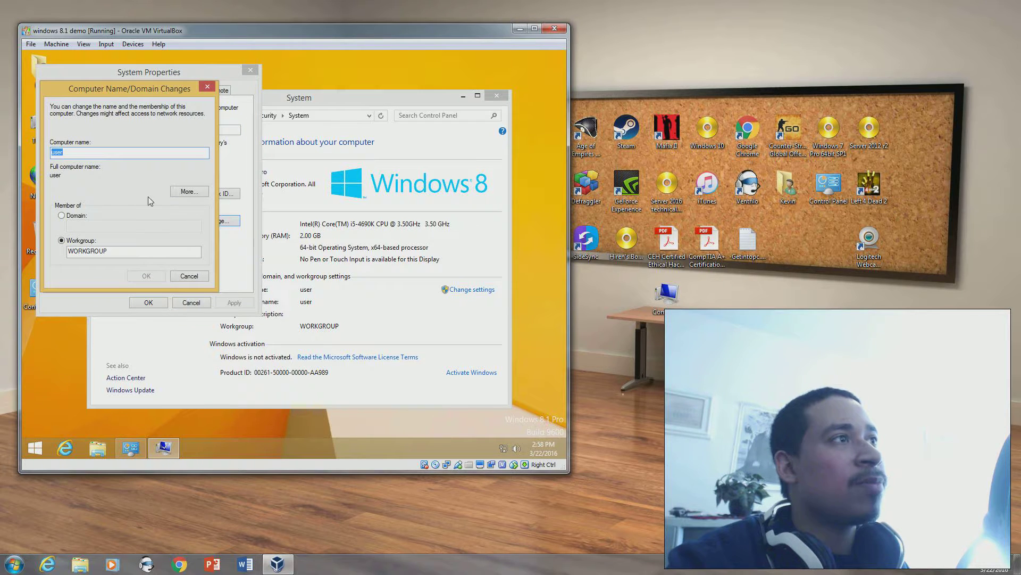
left_click(63, 216)
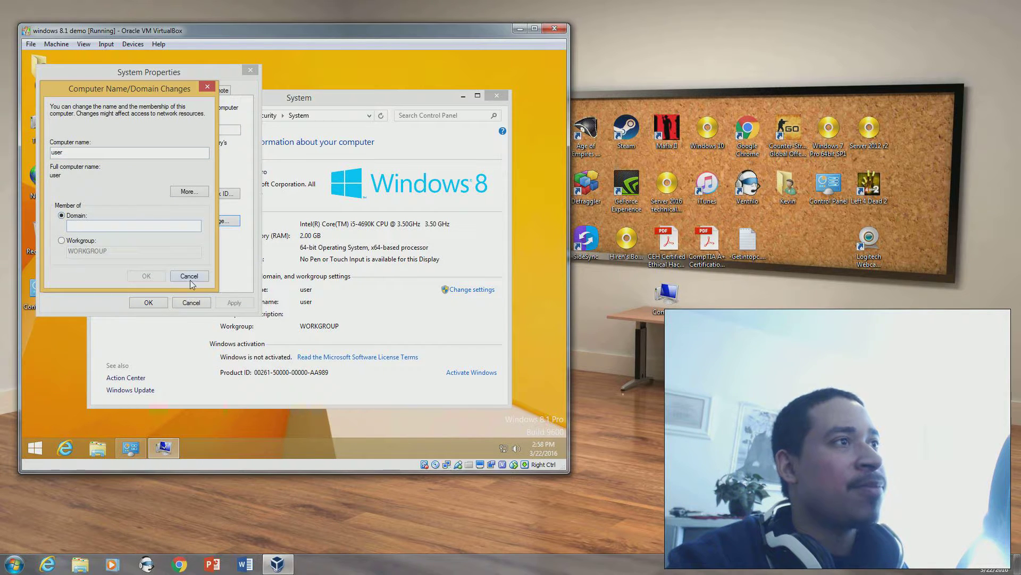
left_click(189, 276)
left_click(191, 302)
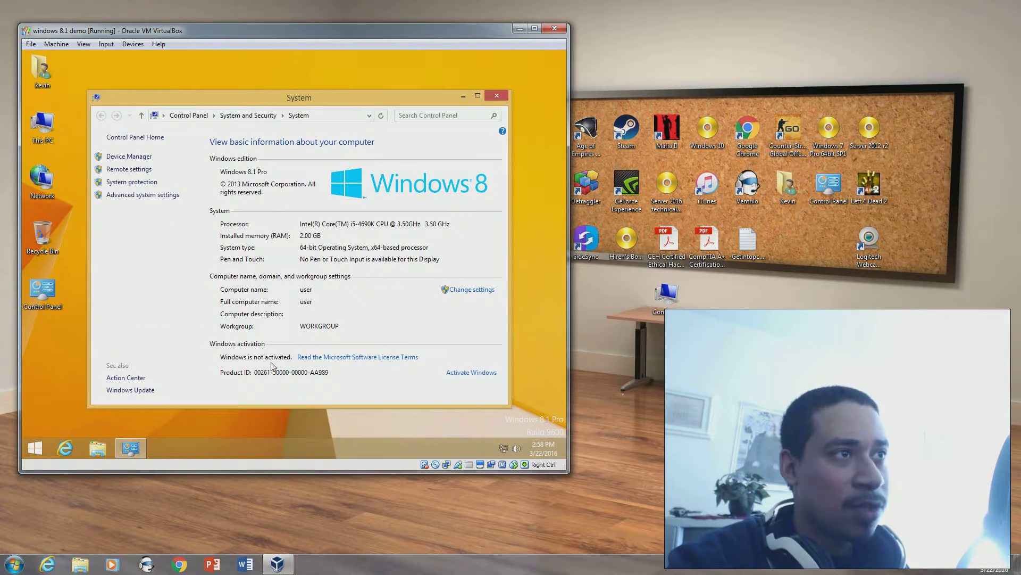
View the remote settings and system protection from the System window, look through the other System Properties sections, and close the dialog
left_click(141, 171)
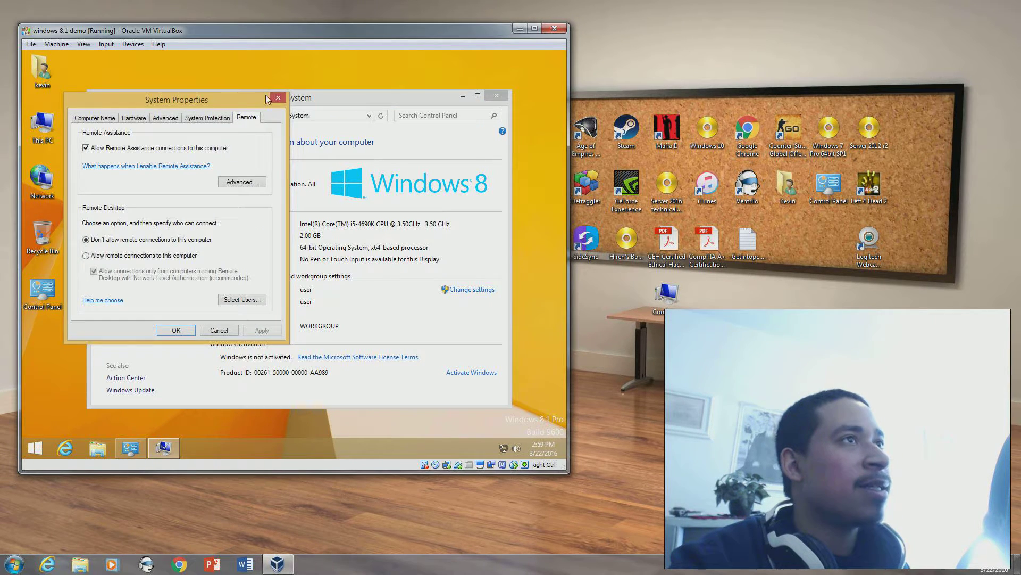
left_click(277, 97)
left_click(139, 182)
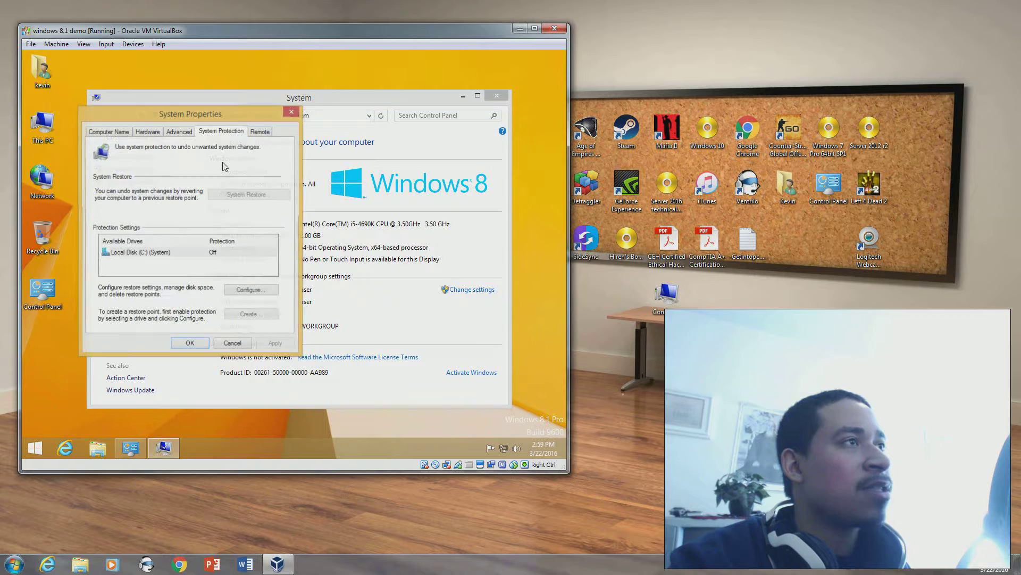
left_click(261, 133)
left_click(189, 133)
left_click(149, 133)
left_click(108, 133)
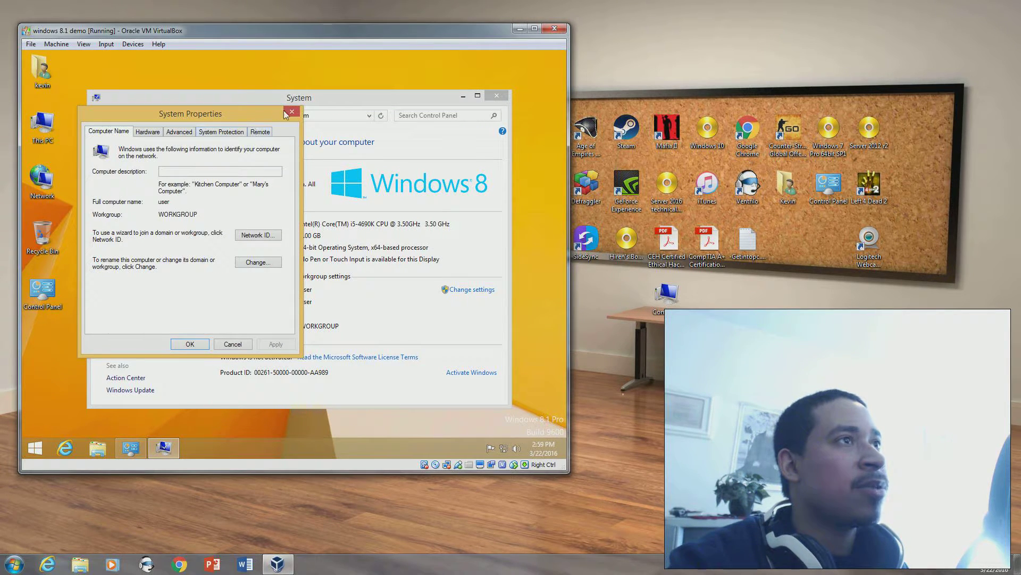
left_click(291, 113)
View the advanced system settings, then close them and the System window
left_click(126, 195)
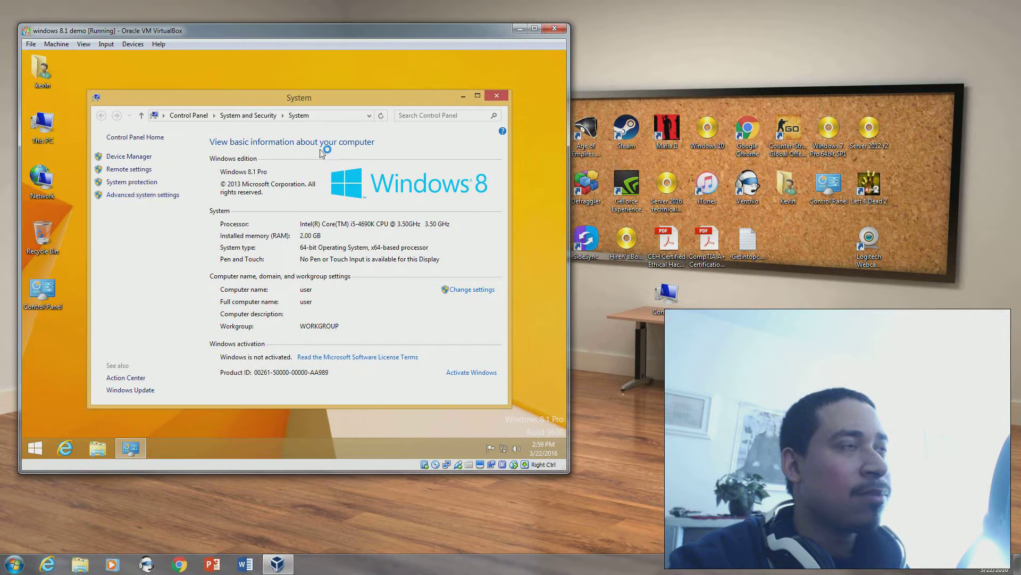
left_click(306, 126)
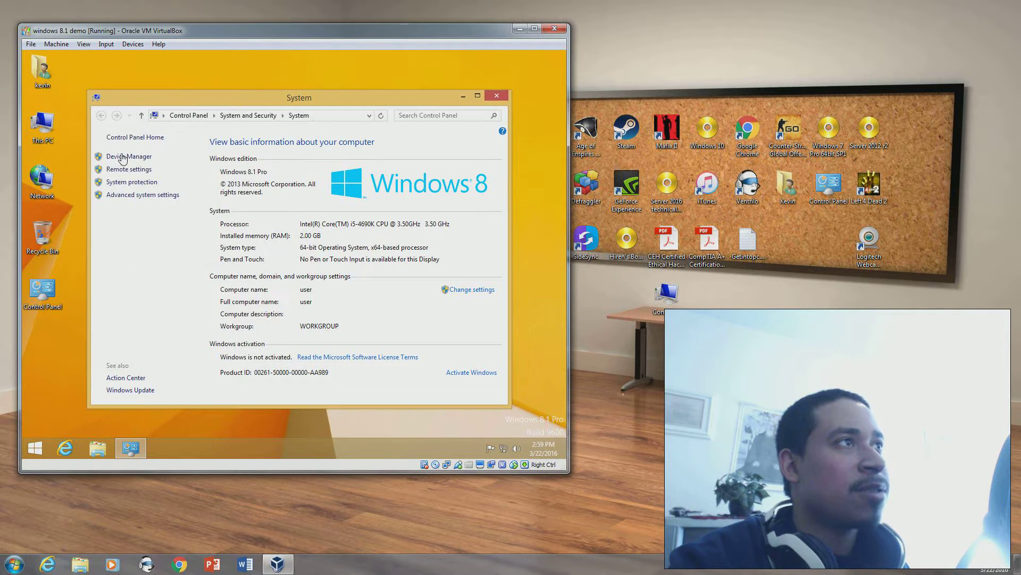
left_click(498, 95)
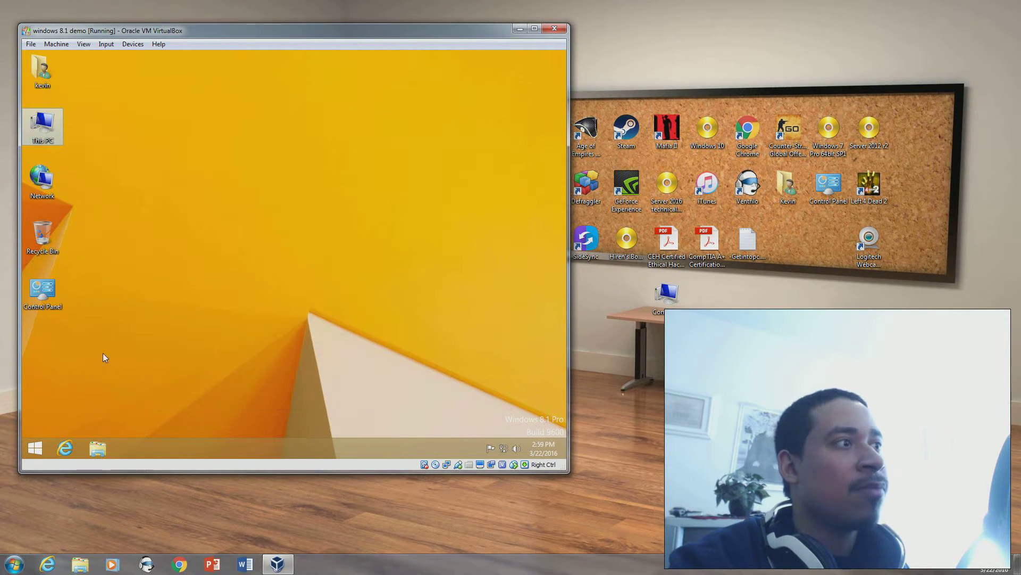
Examine the system tools in the Start button's shortcut list and dismiss it
left_click(36, 448)
left_click(36, 448)
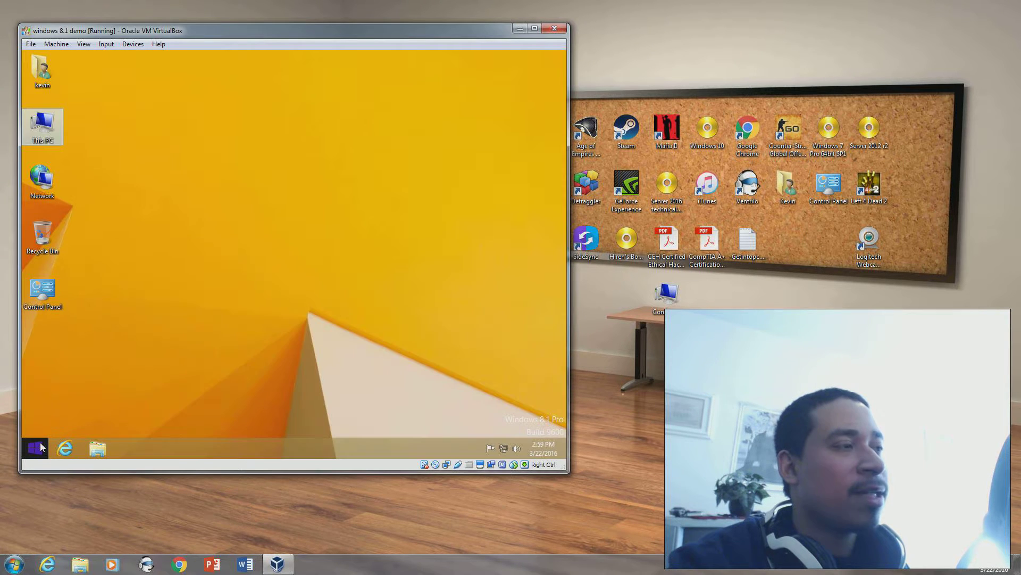
right_click(44, 444)
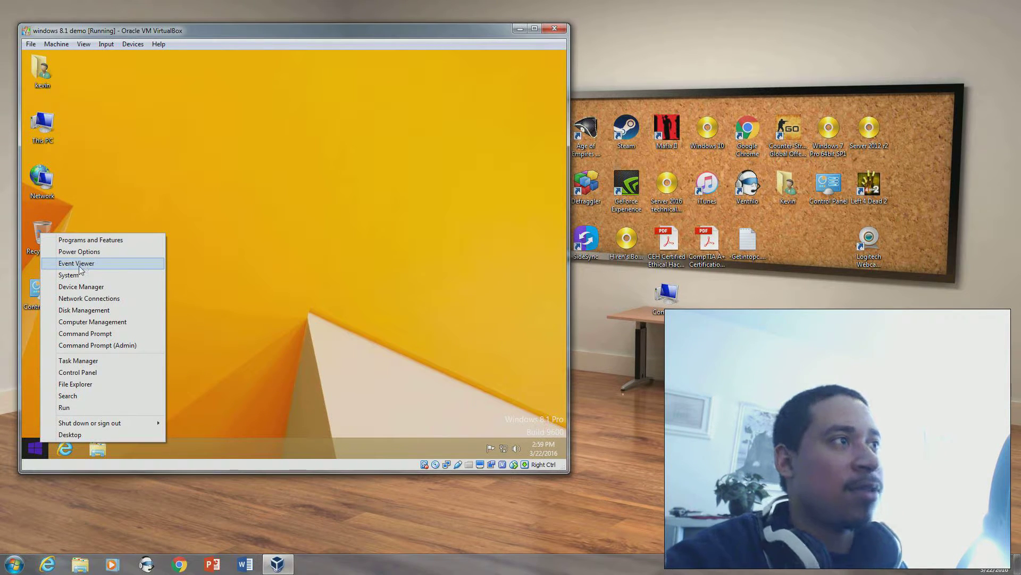
left_click(228, 194)
Open the Ethernet adapter's properties from the adapter settings of the Network and Sharing Center
right_click(40, 178)
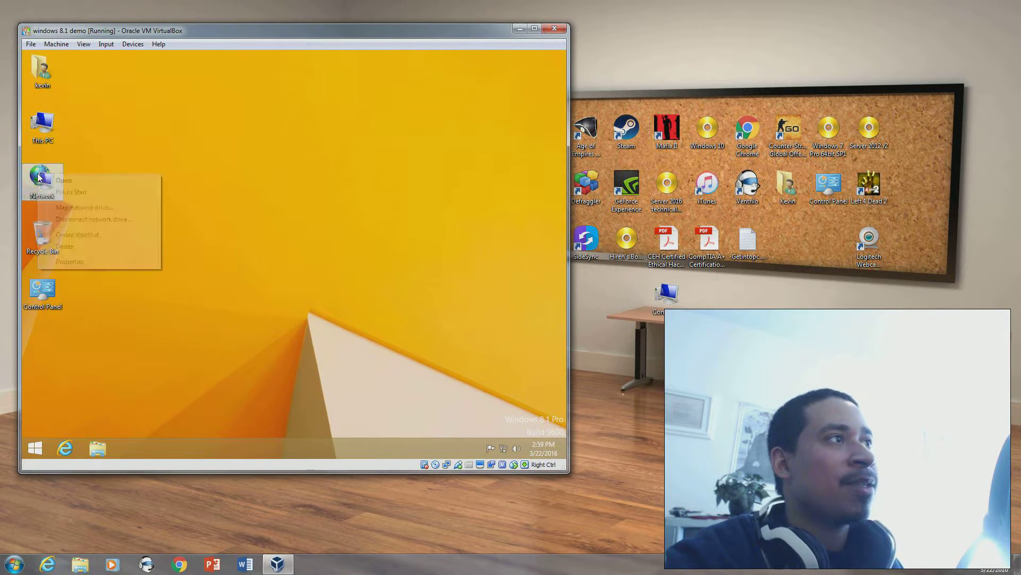
left_click(89, 260)
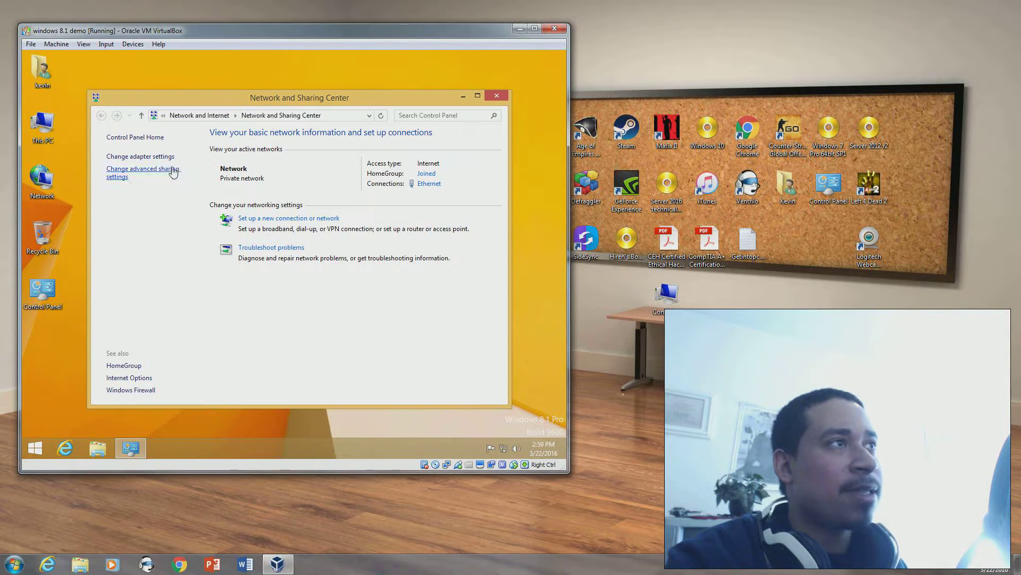
left_click(159, 158)
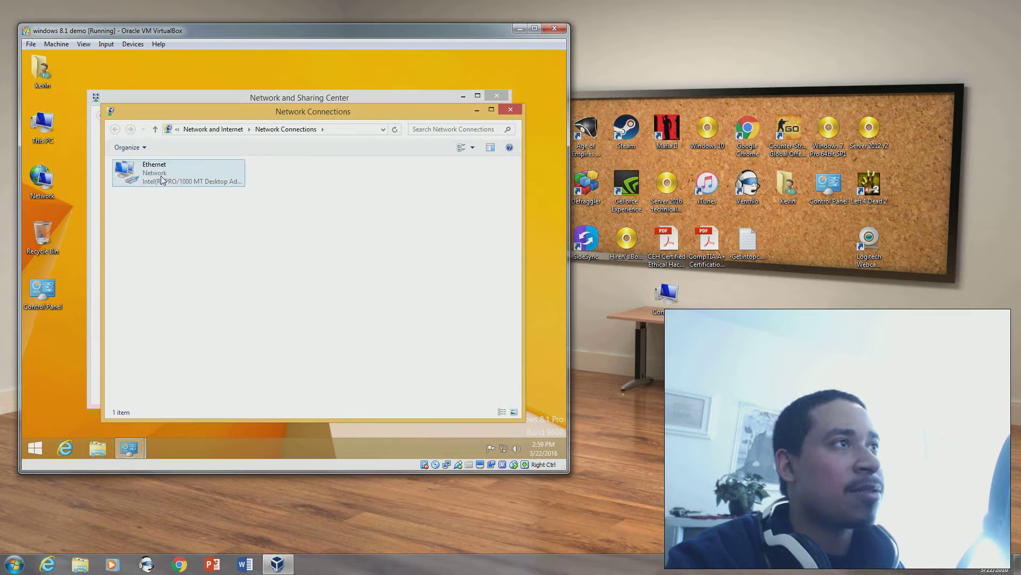
left_click(154, 166)
right_click(154, 167)
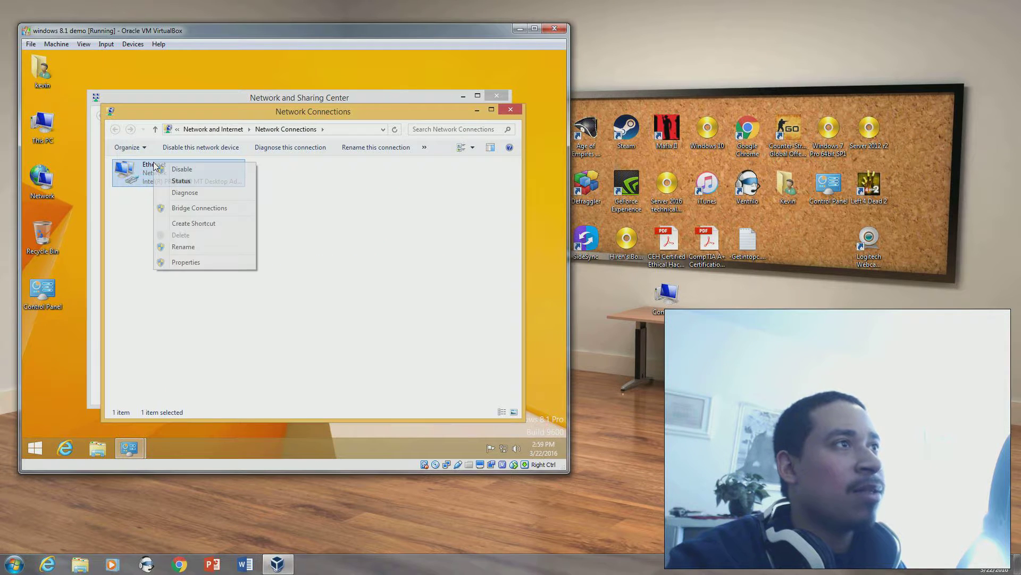
left_click(186, 262)
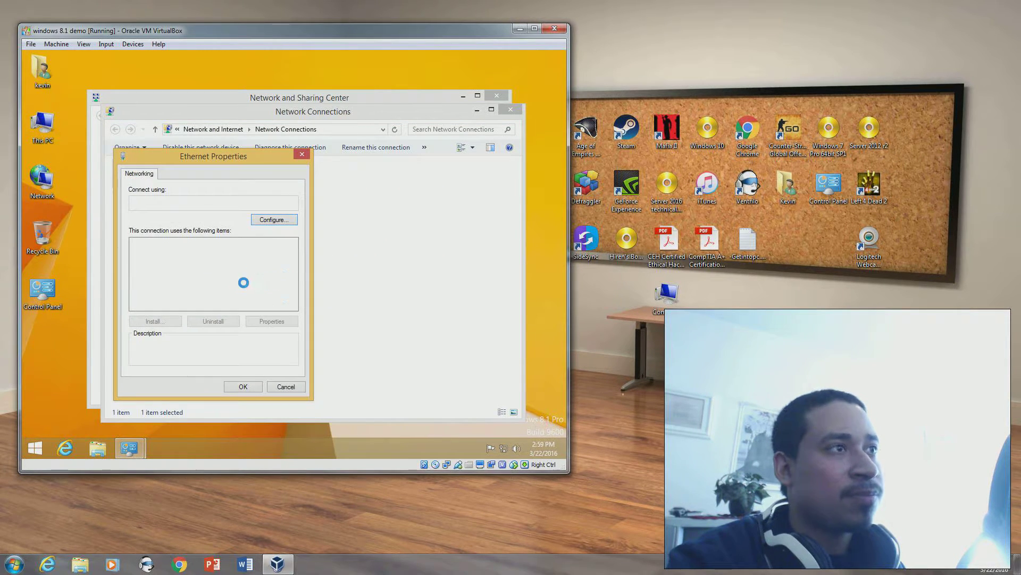
Locate Internet Protocol Version 4 (TCP/IPv4) among the Ethernet connection items, then cancel and close the network windows
left_click(504, 449)
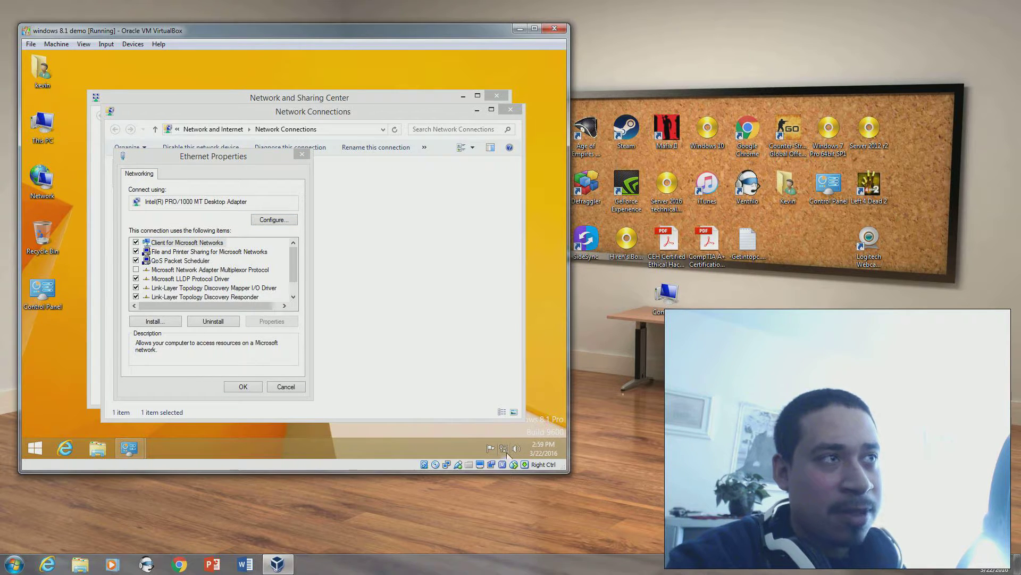
left_click_drag(294, 265, 294, 276)
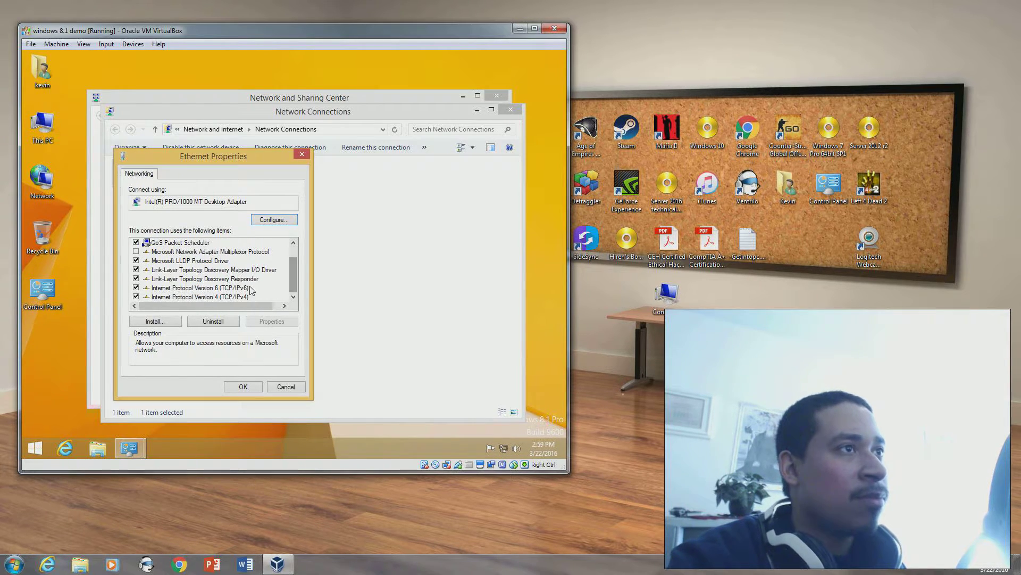
left_click(228, 296)
left_click(286, 386)
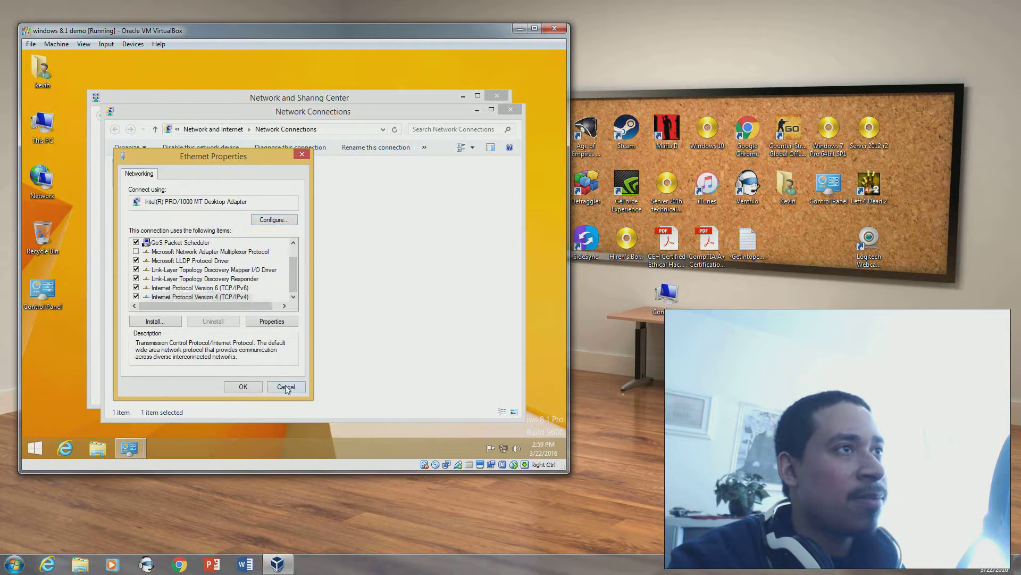
left_click(512, 110)
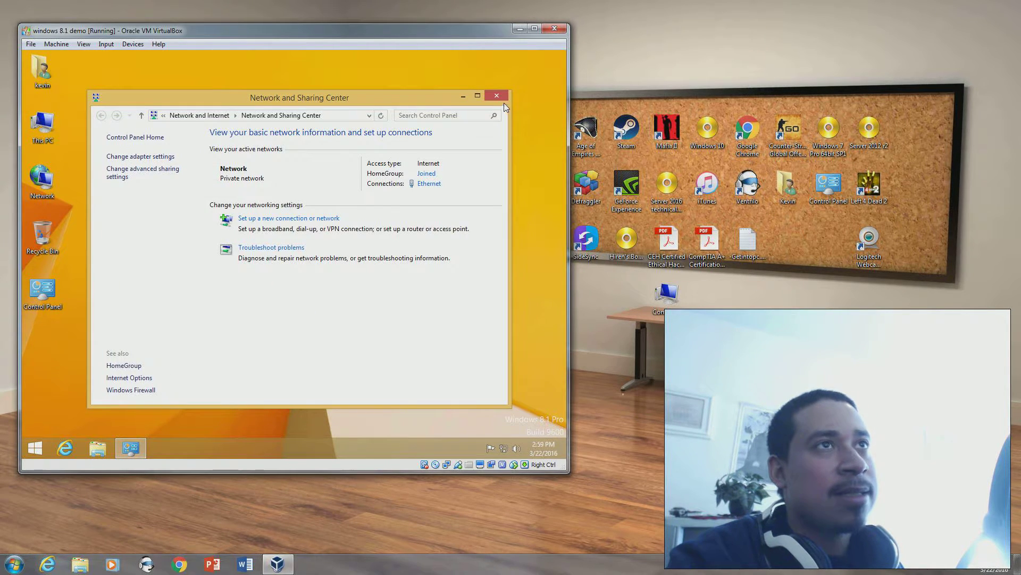
left_click(499, 97)
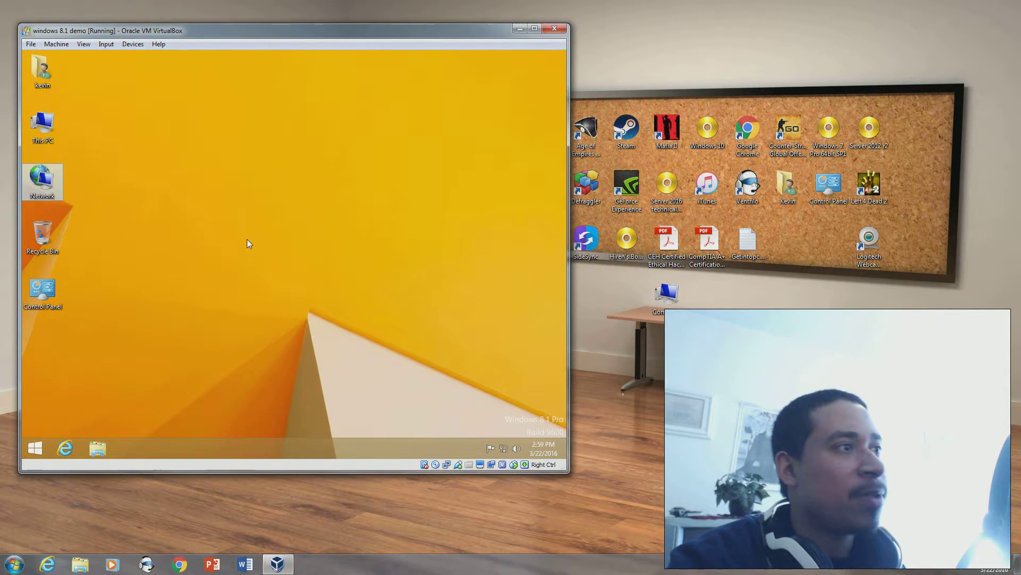
View the Run dialog, cancel it, and choose the Desktop entry from the Start button's shortcuts
right_click(34, 453)
left_click(75, 417)
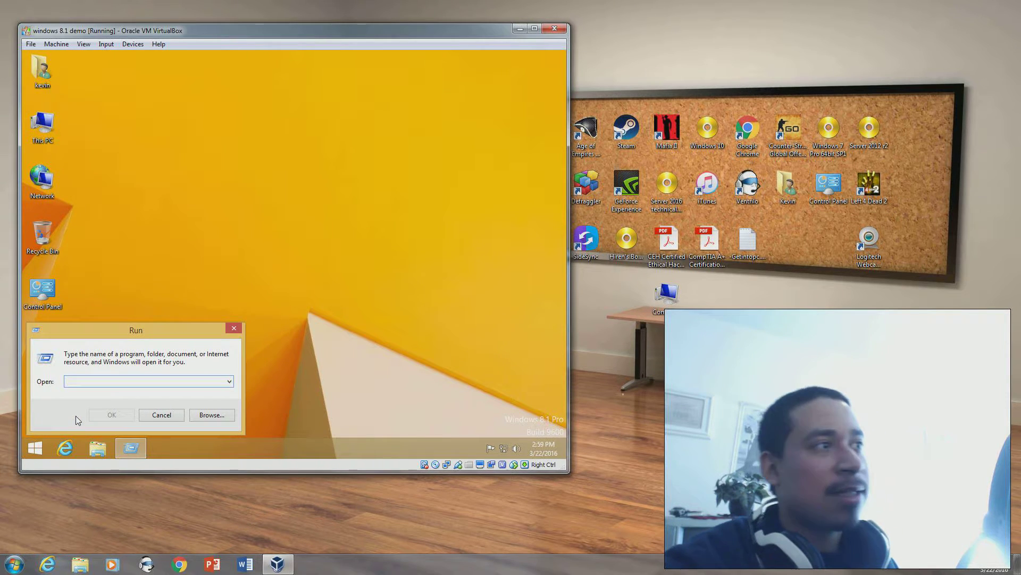
left_click(157, 415)
right_click(40, 447)
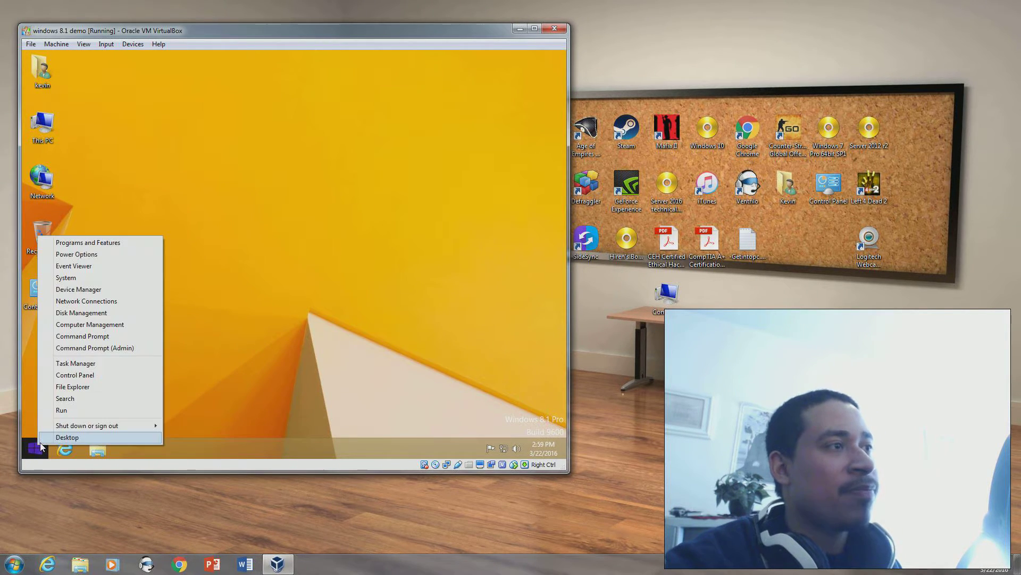
left_click(57, 436)
Search everywhere for "devices" and open Devices and Printers from the results
right_click(35, 450)
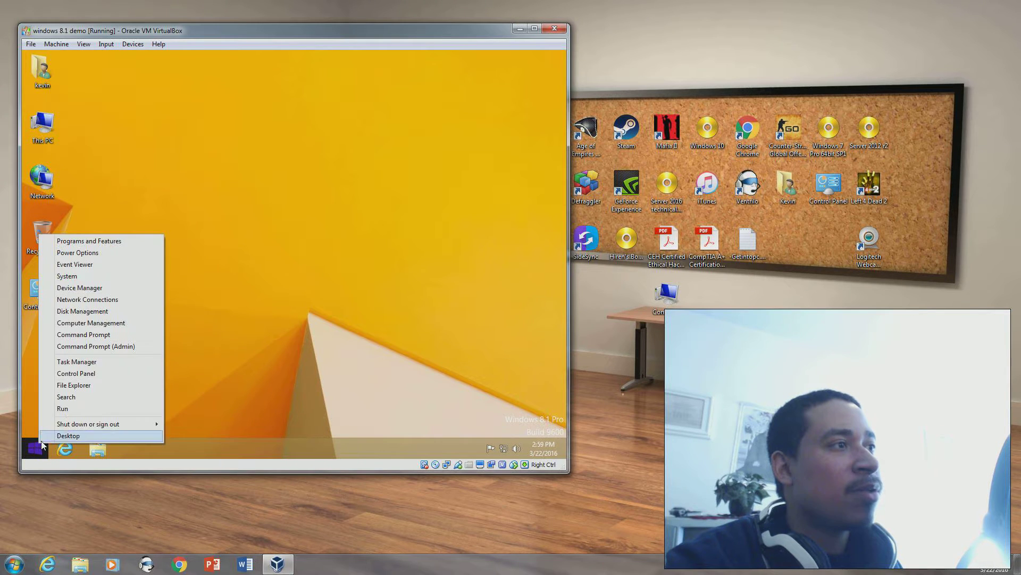
left_click(71, 397)
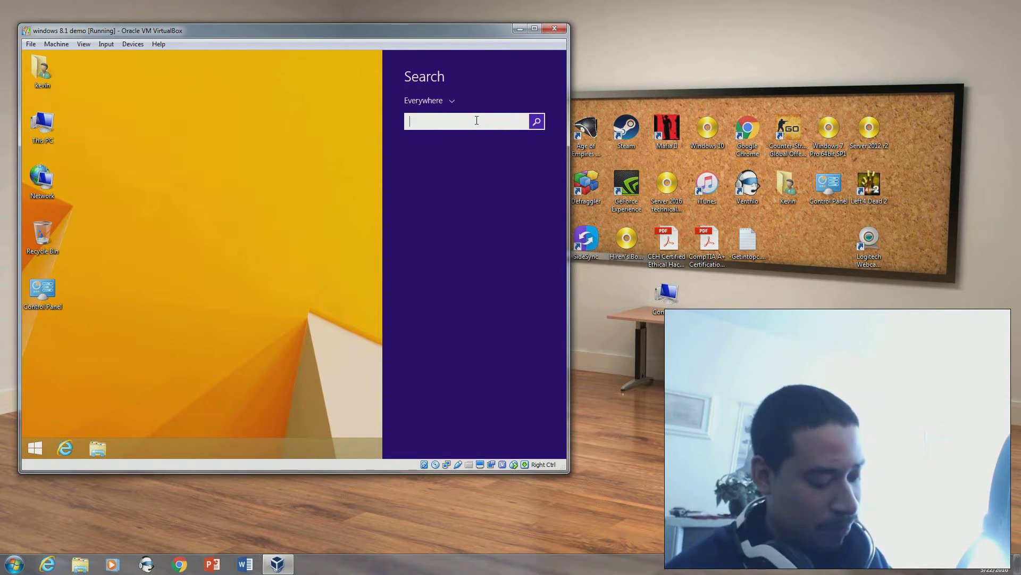
type("devi")
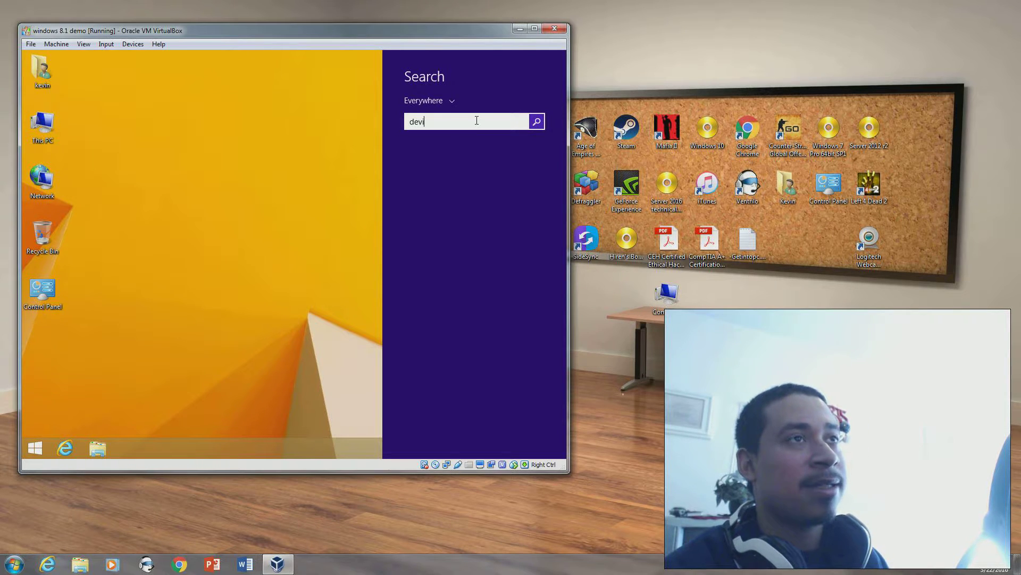
type("ce")
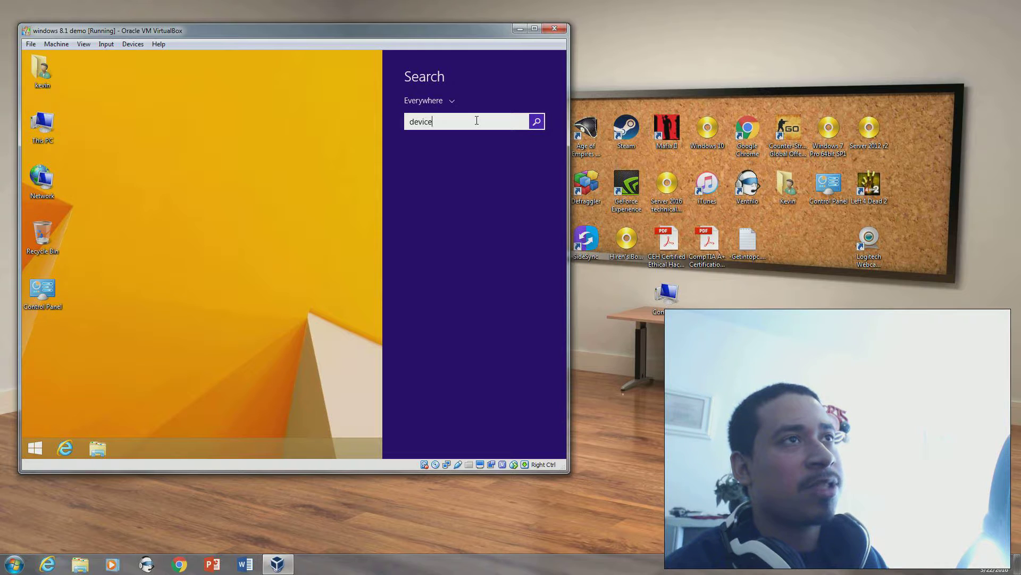
type("sa")
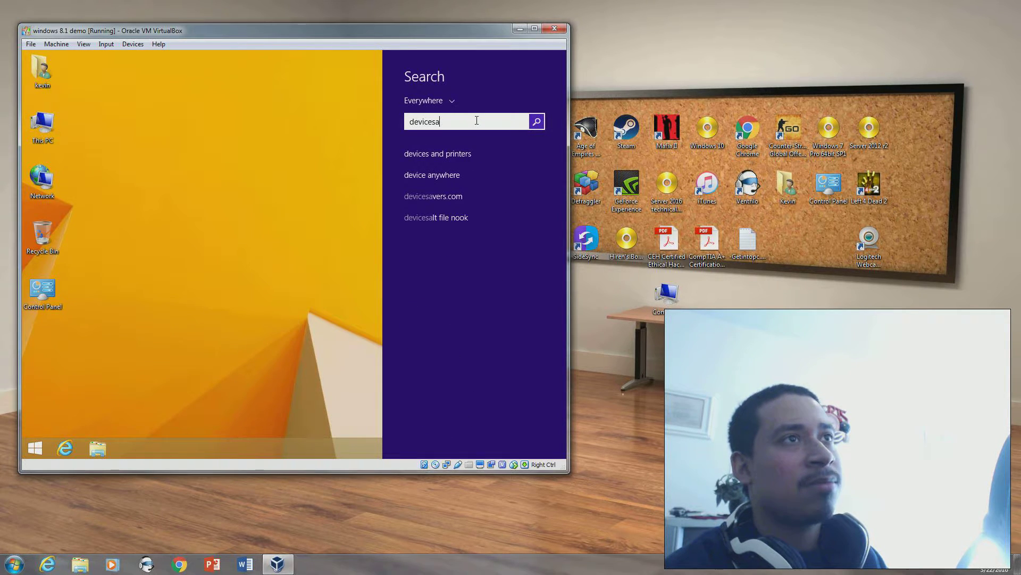
key("BackSpace")
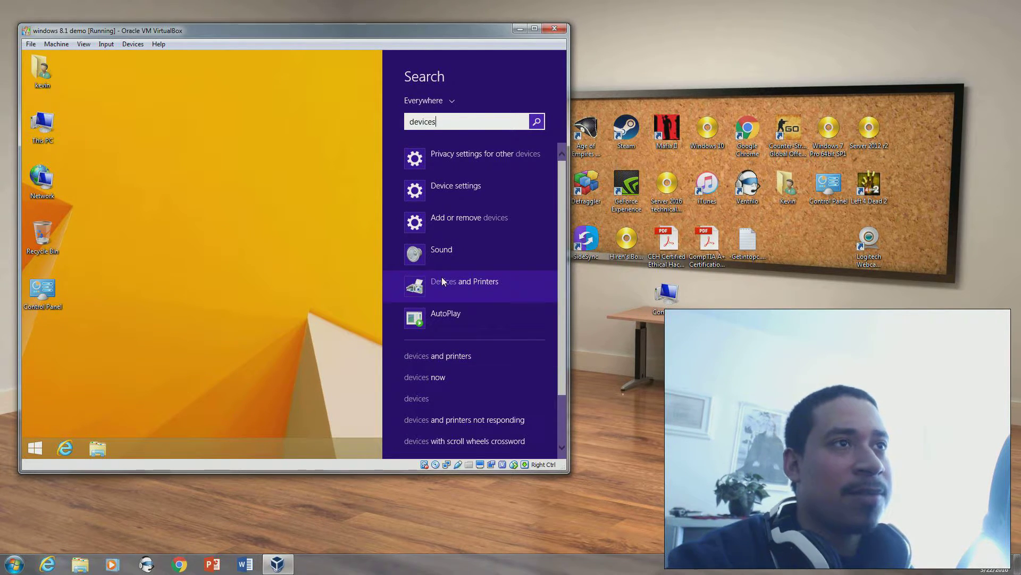
left_click(440, 279)
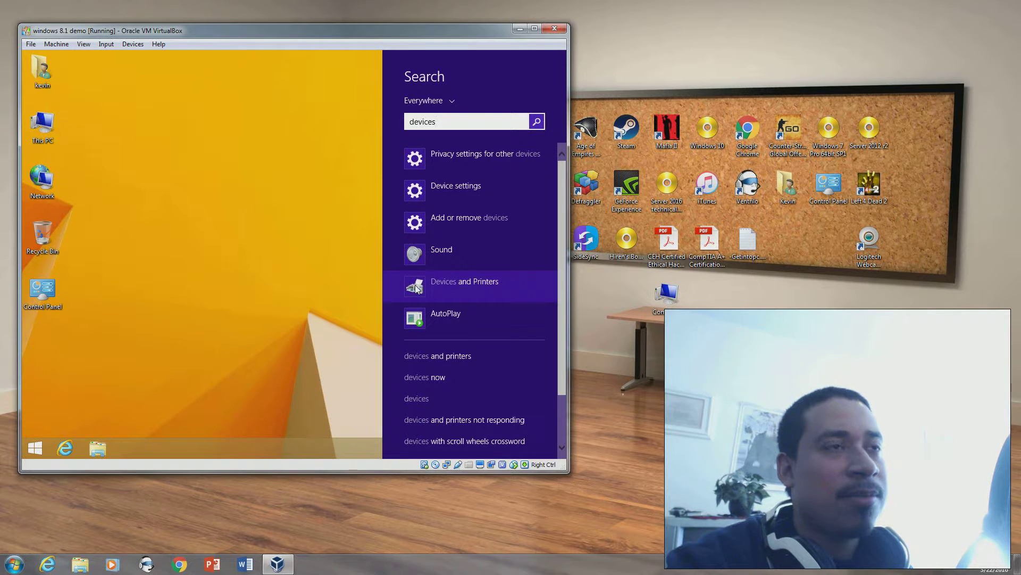
left_click(462, 283)
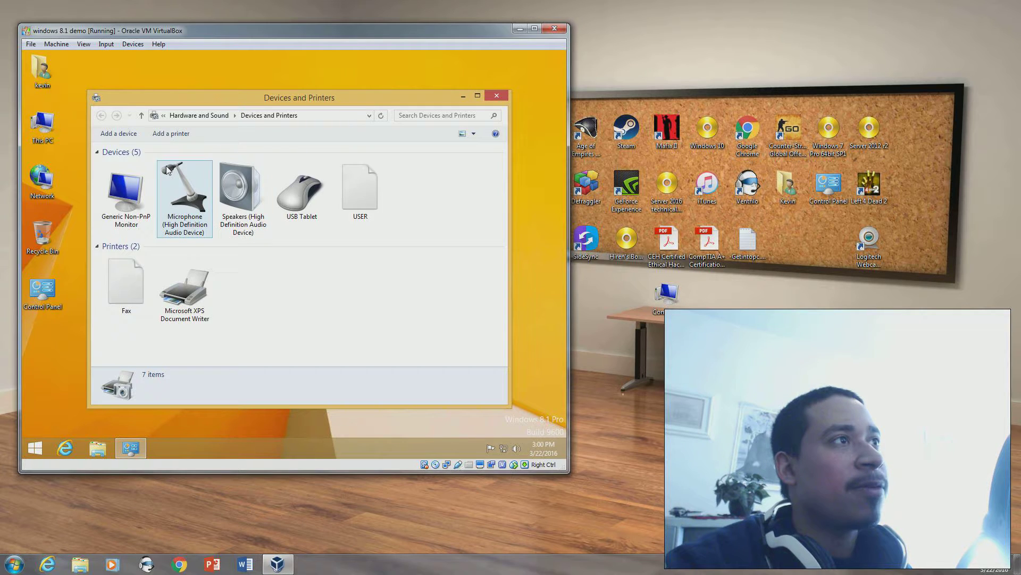
Show the Add Printer wizard searching for printers, cancel it, and close Devices and Printers
left_click(171, 134)
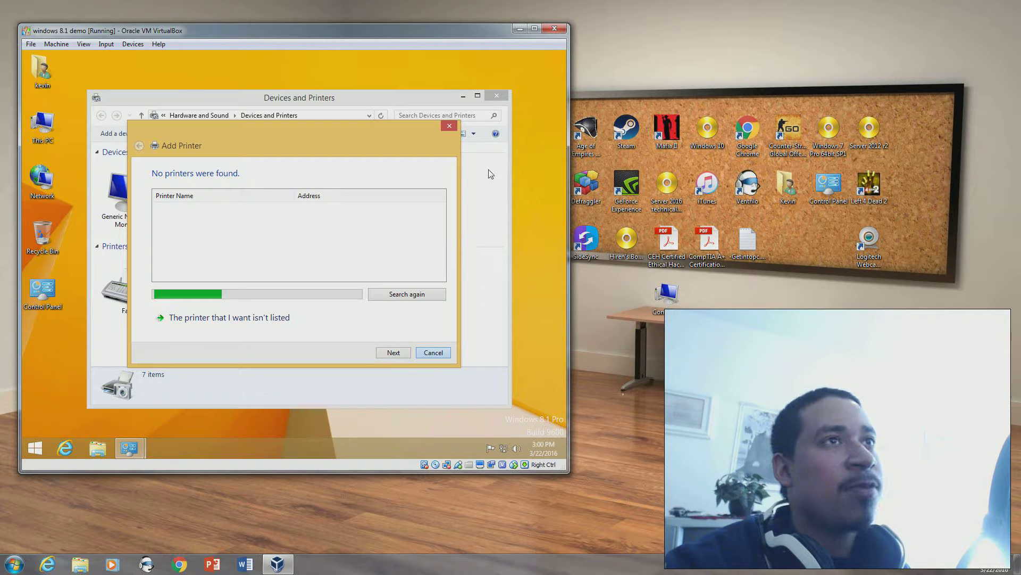
key("Escape")
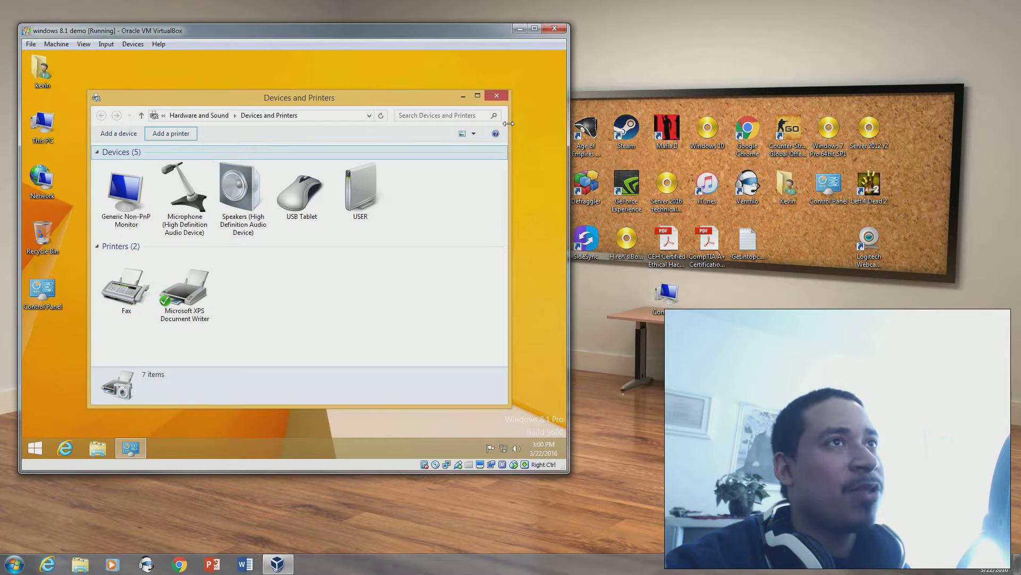
left_click(497, 96)
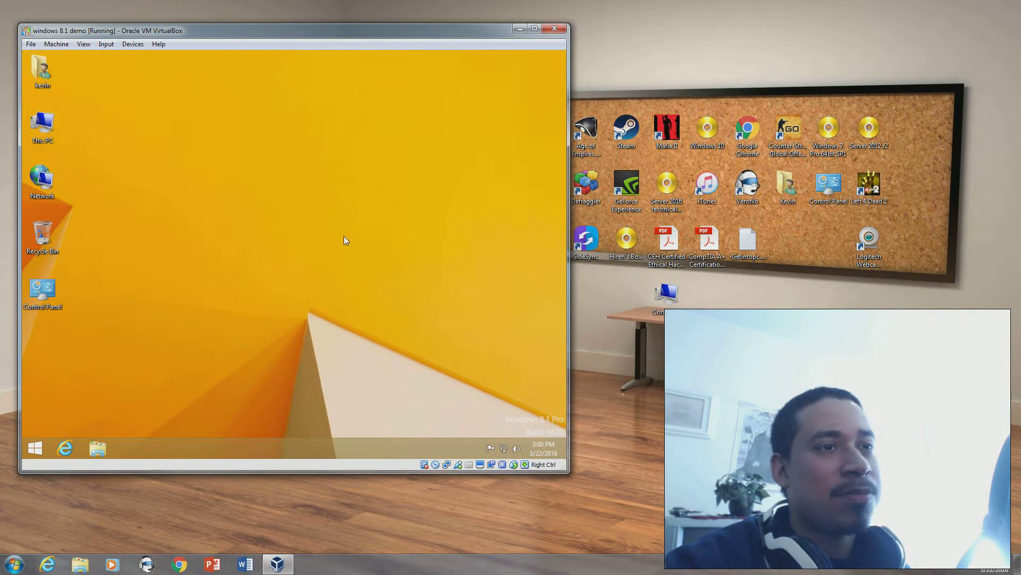
Switch between the desktop and the Start screen, and look through the Start screen's app tiles
left_click(36, 447)
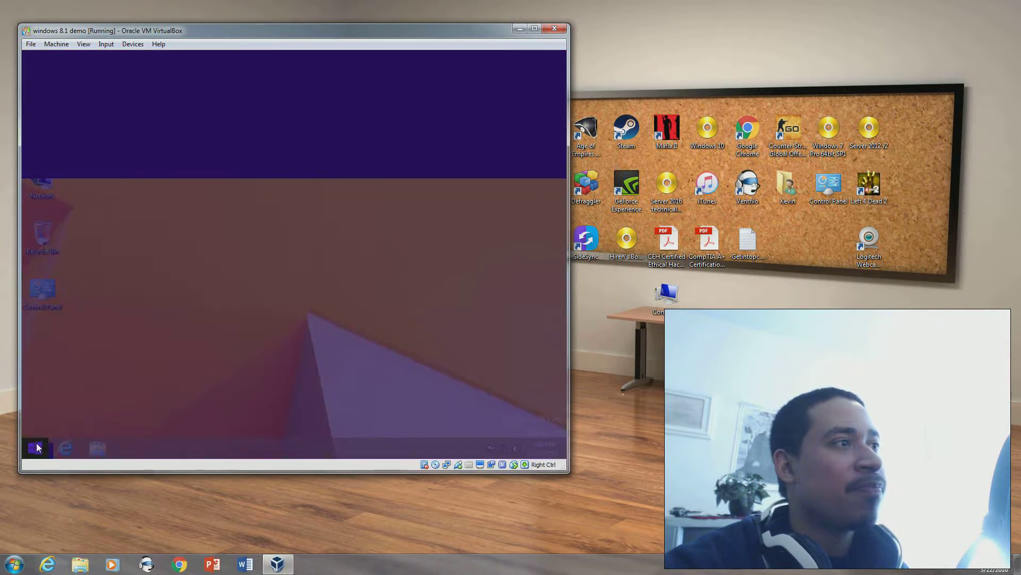
left_click(36, 448)
left_click(36, 446)
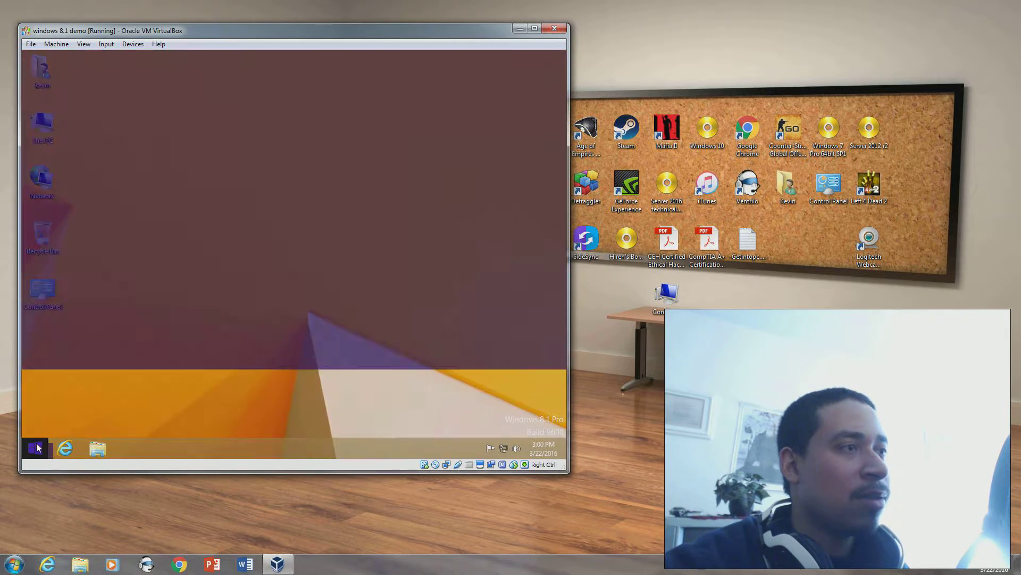
scroll(312, 282, "down", 2)
scroll(313, 285, "up", 3)
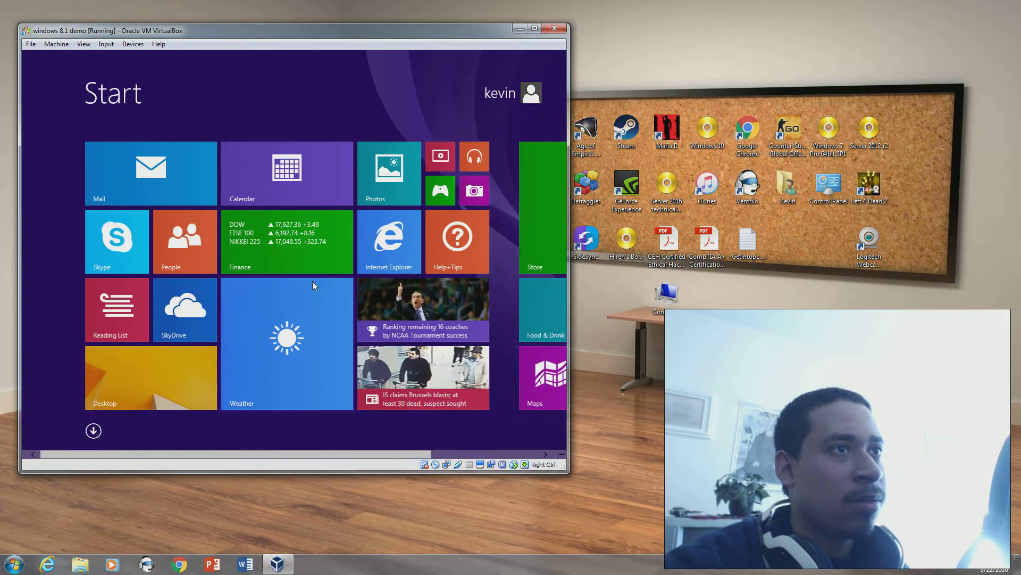
scroll(436, 271, "down", 3)
scroll(337, 269, "up", 1)
scroll(319, 282, "up", 2)
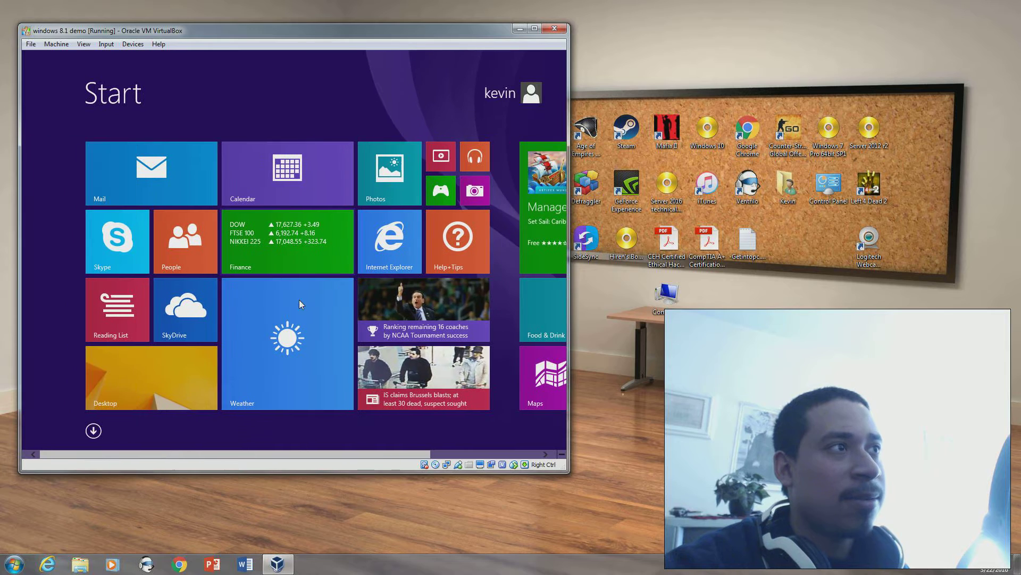
Open Control Panel from the desktop, try its large and small icon views, return to Category view, and close it
left_click(168, 372)
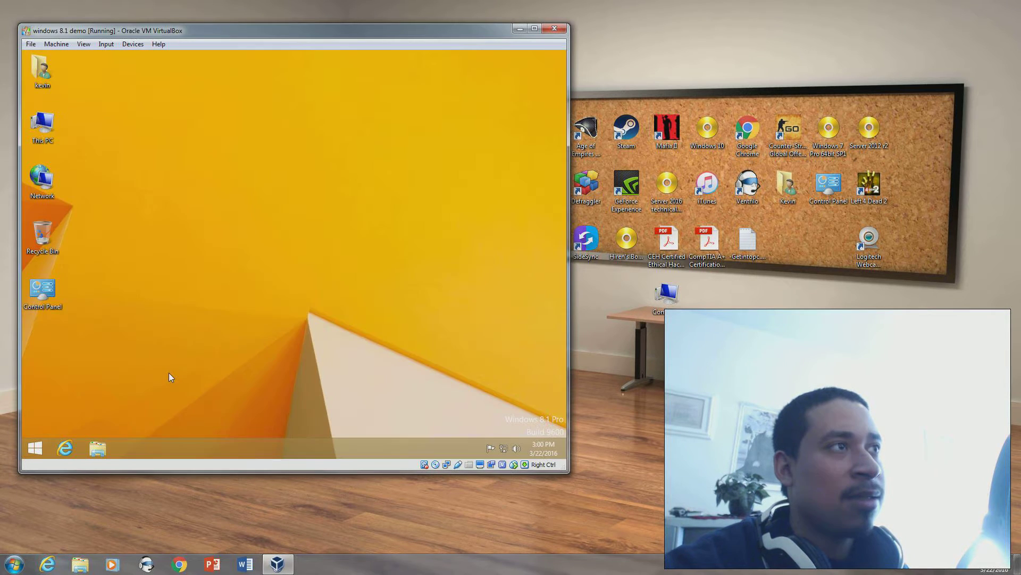
double_click(47, 288)
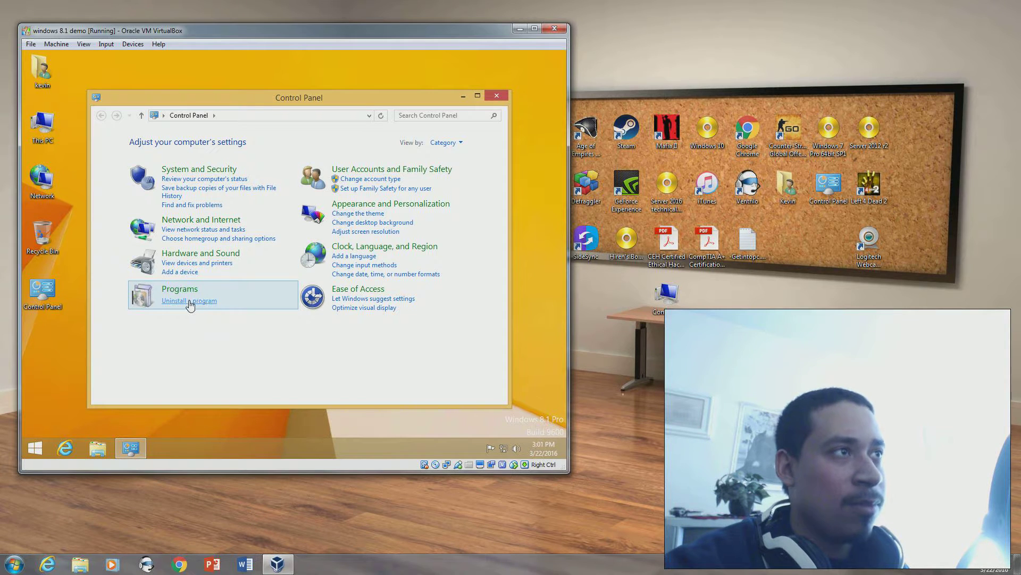
left_click(449, 143)
left_click(453, 173)
left_click(448, 143)
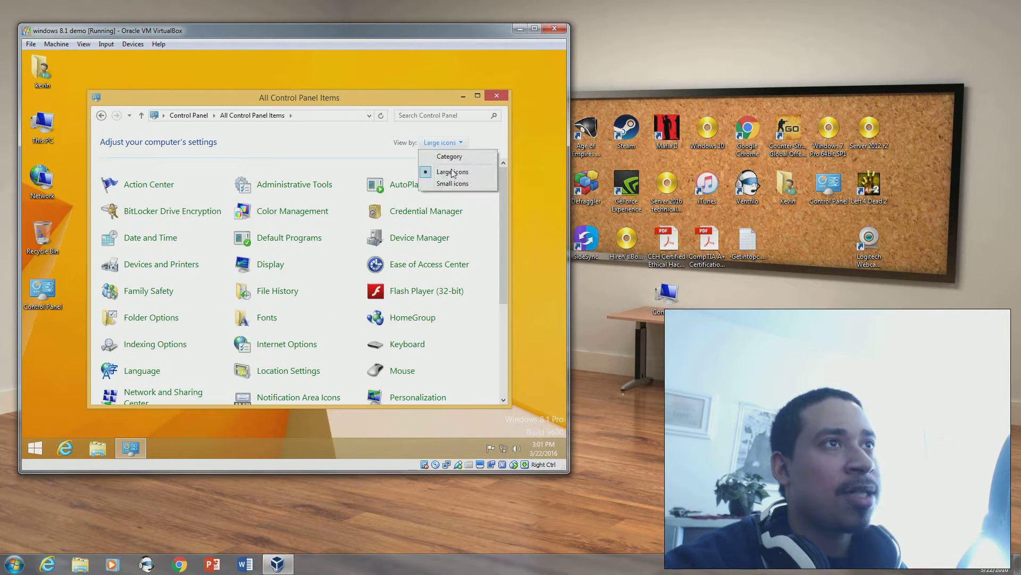
left_click(449, 180)
left_click(448, 142)
left_click(446, 159)
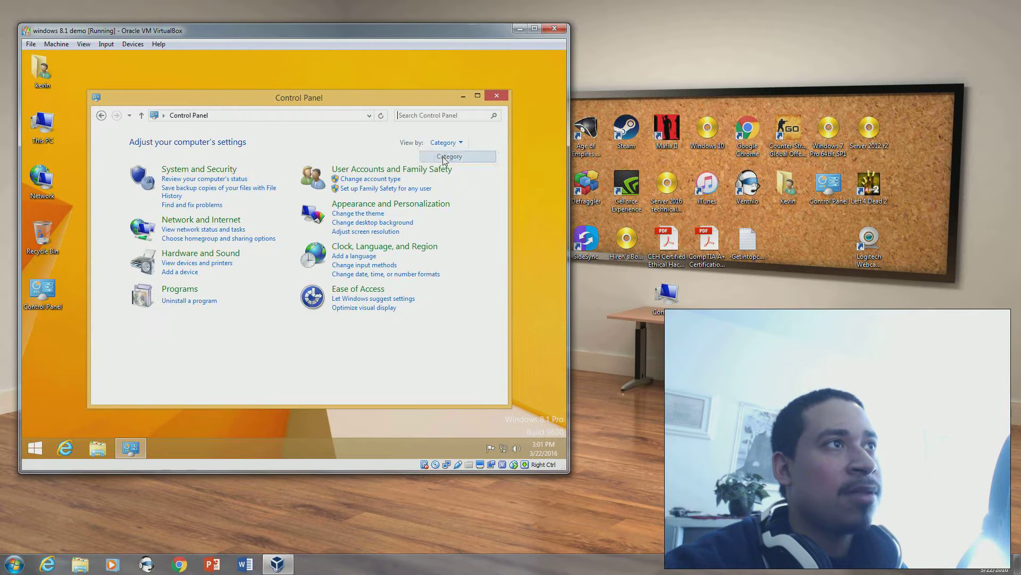
left_click(496, 96)
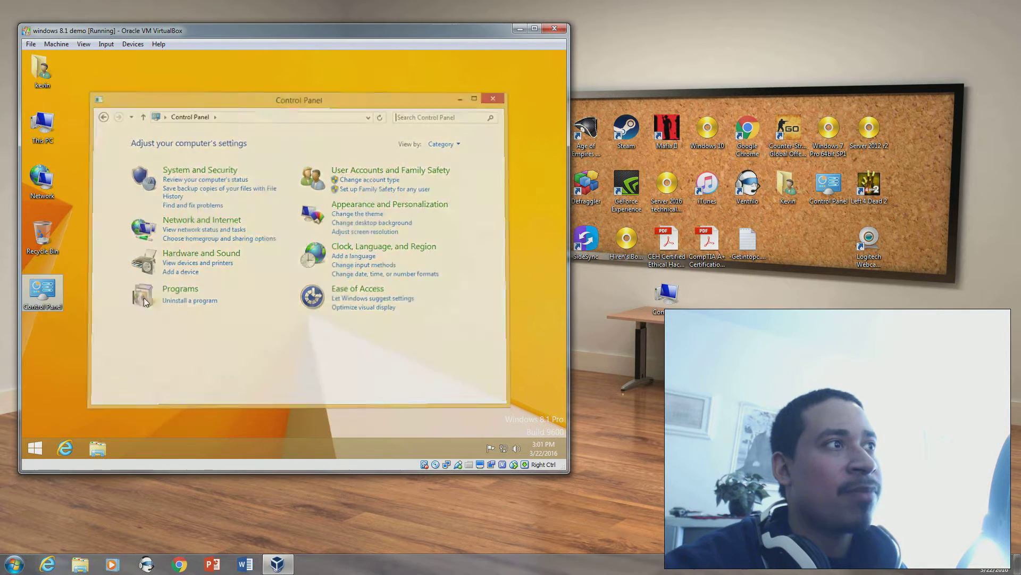
Run msconfig from the Run dialog, view System Configuration's Startup and Tools sections, and close it
right_click(38, 446)
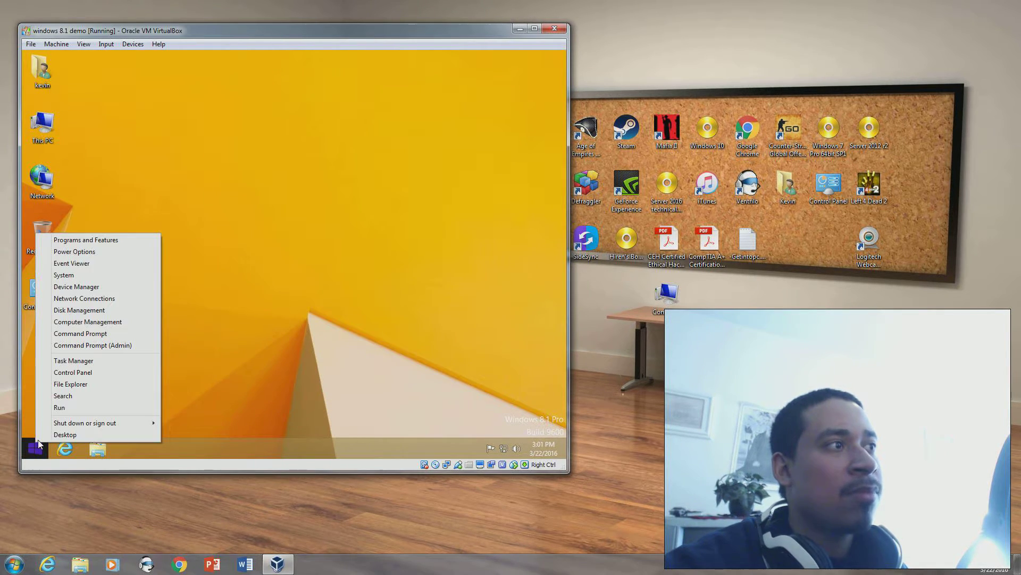
left_click(64, 407)
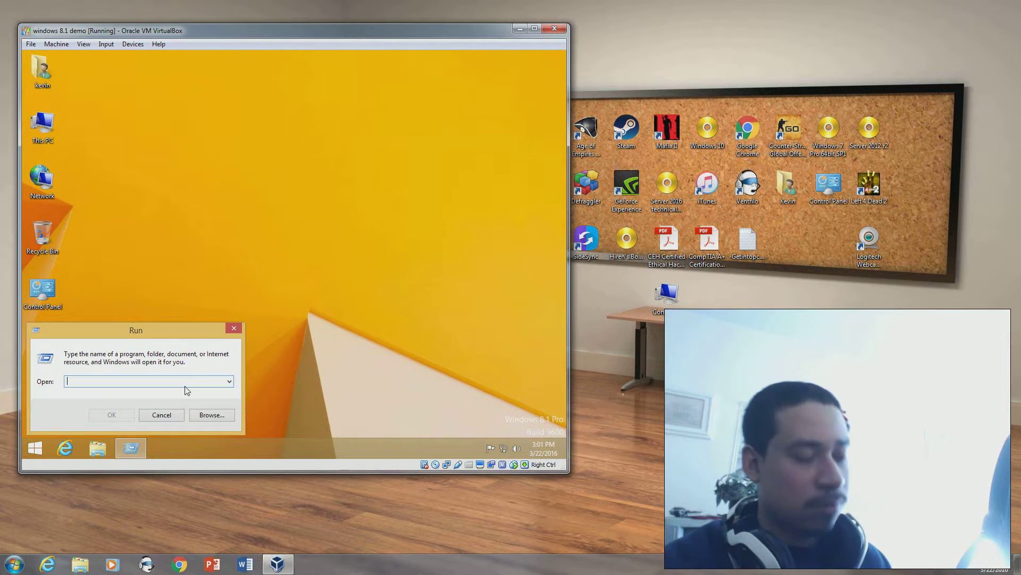
type("msconfig")
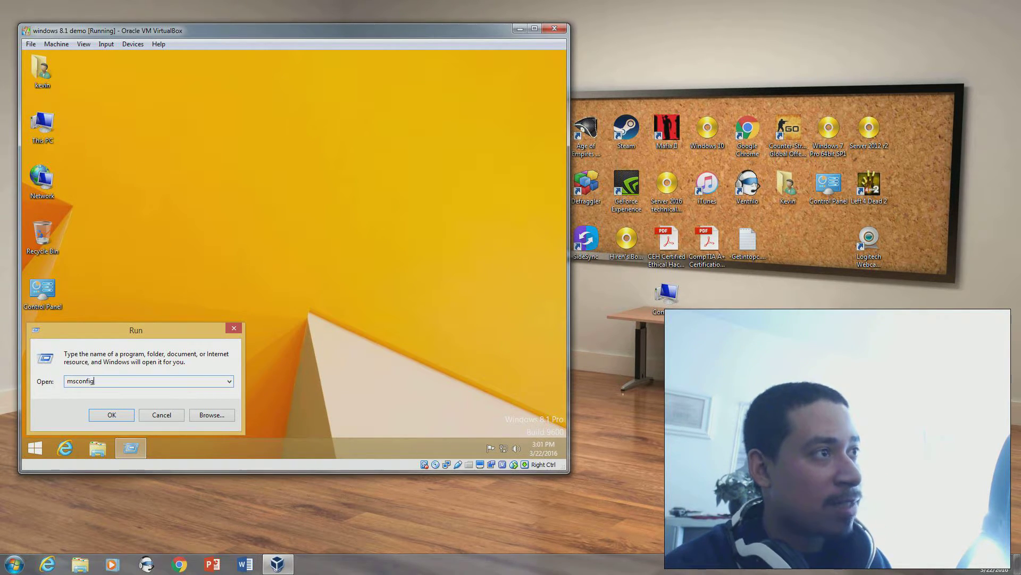
key("Return")
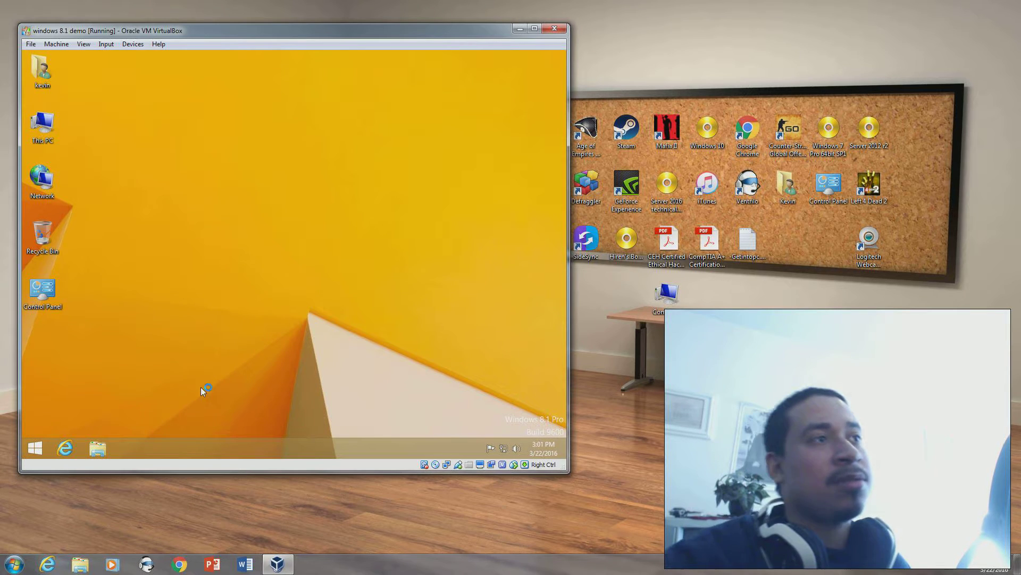
left_click(235, 166)
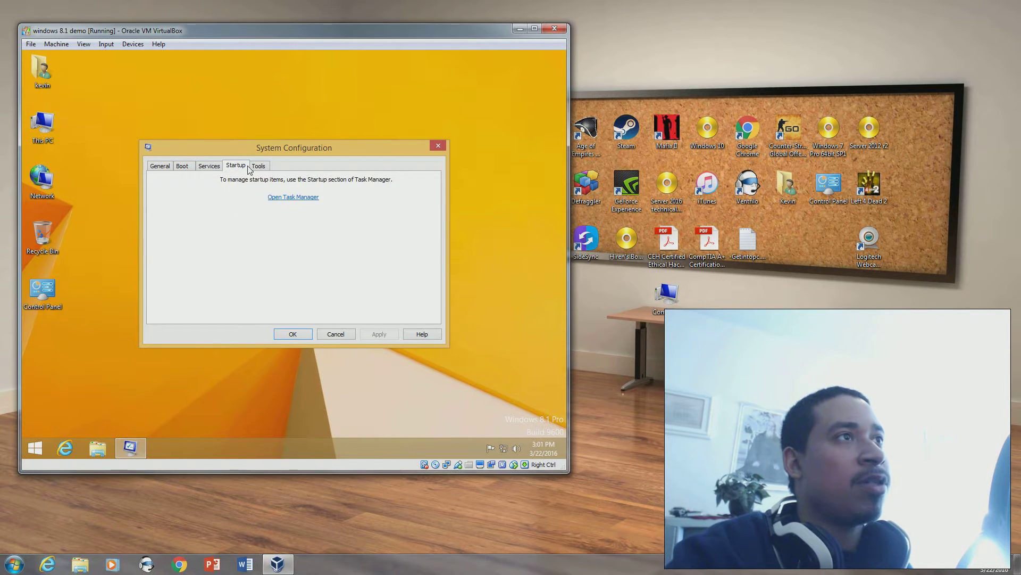
left_click(258, 167)
left_click(242, 166)
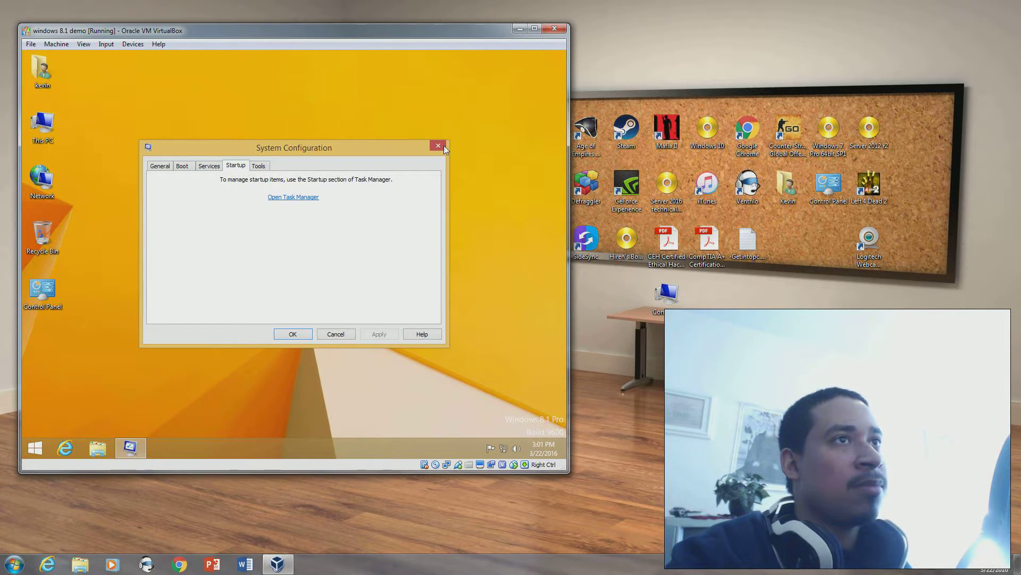
left_click(437, 146)
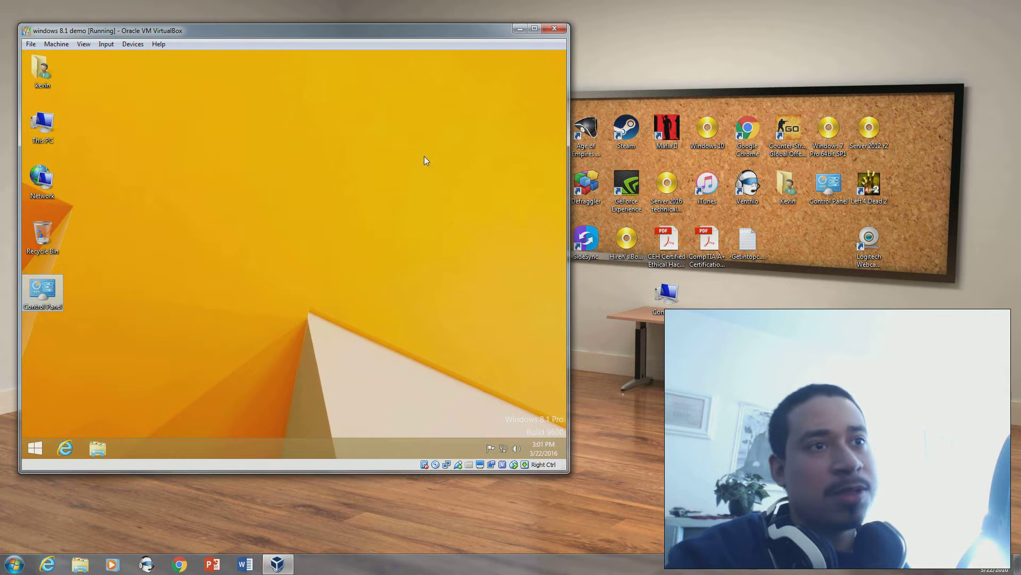
Show the full Apps list from the Start screen and look through it up to the Windows System group
left_click(35, 449)
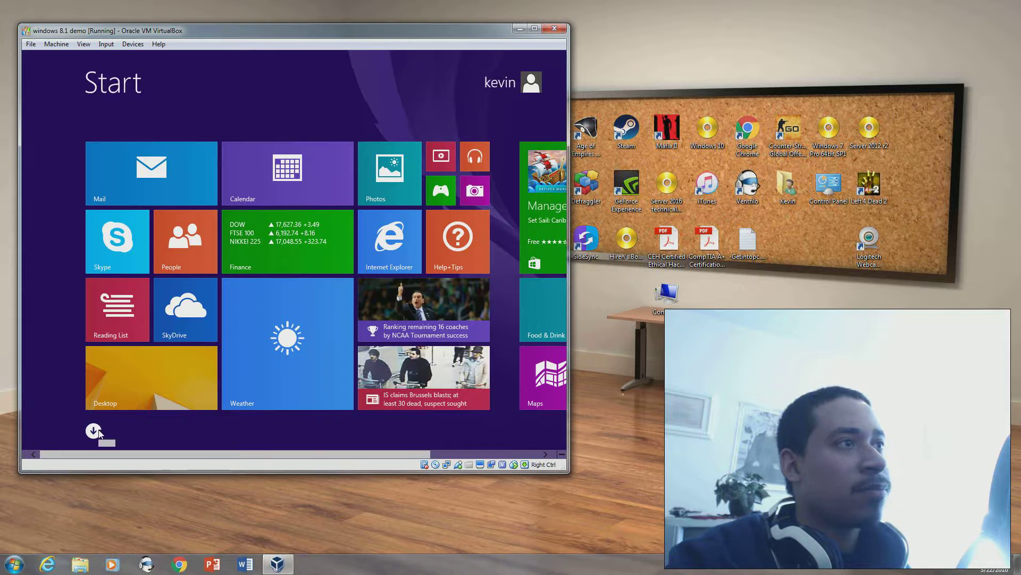
left_click(93, 430)
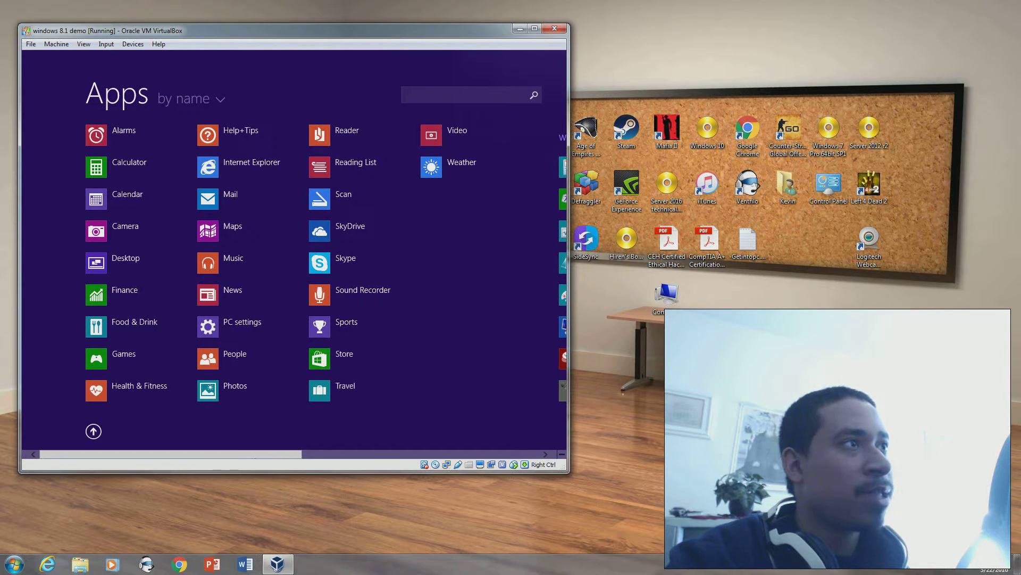
scroll(354, 448, "down", 3)
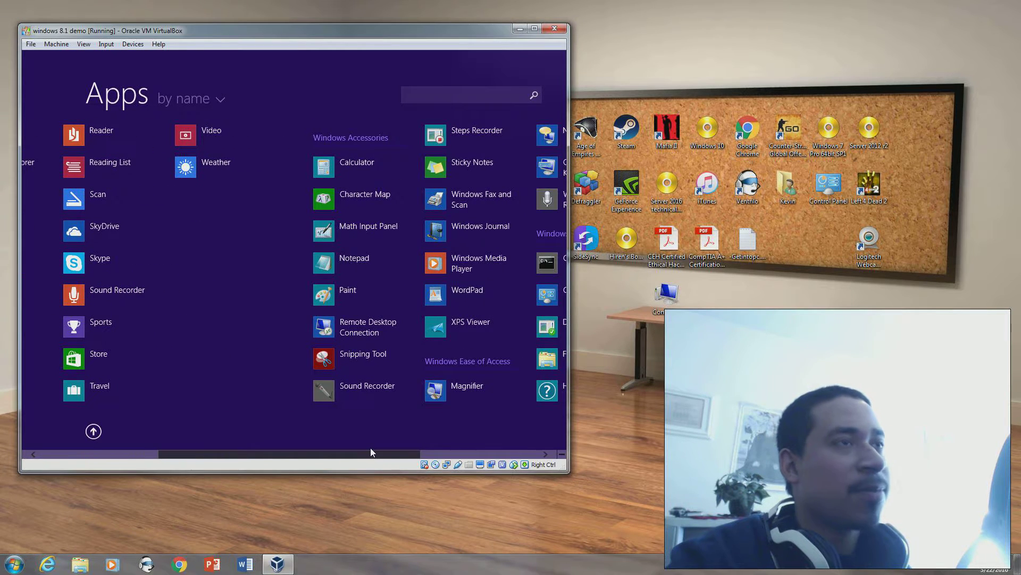
scroll(302, 450, "up", 3)
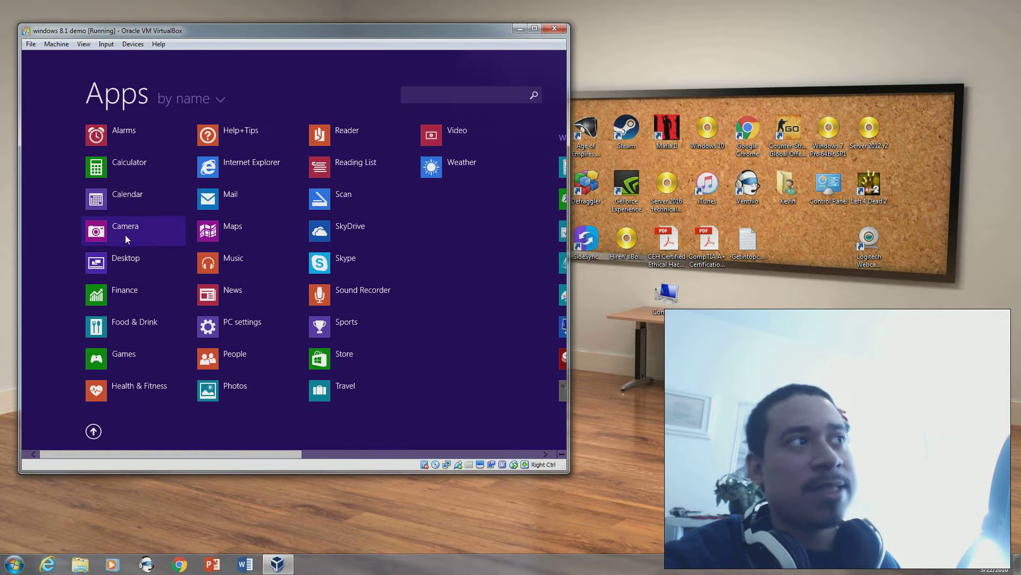
scroll(319, 431, "down", 3)
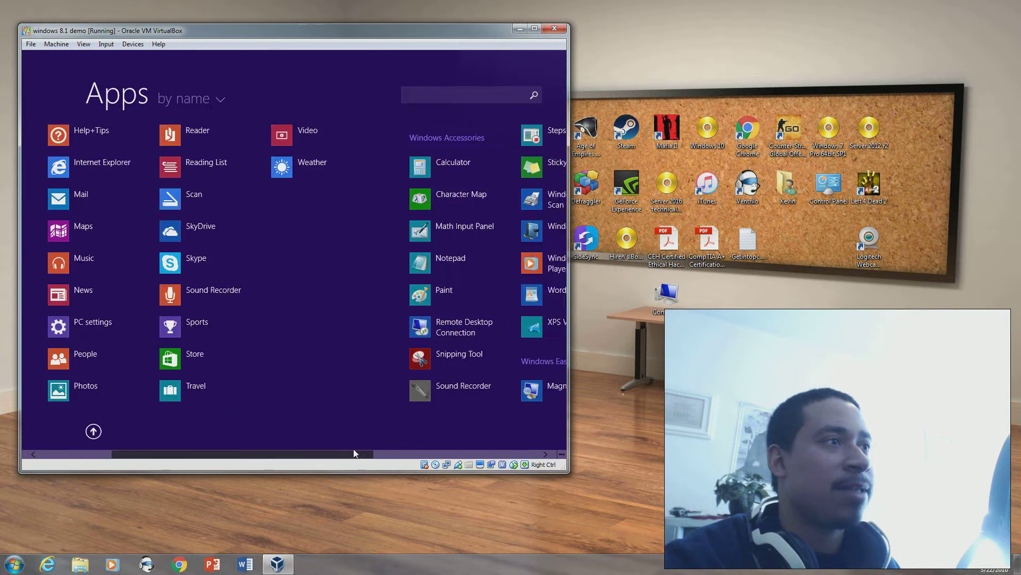
left_click_drag(464, 431, 481, 432)
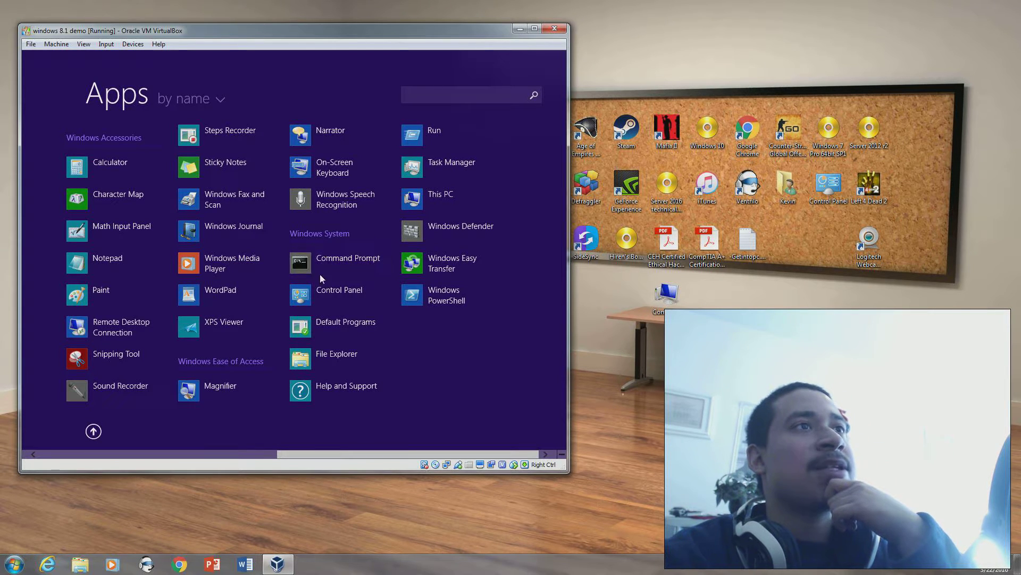
Open Command Prompt and run ipconfig to list the network configuration
key("Escape")
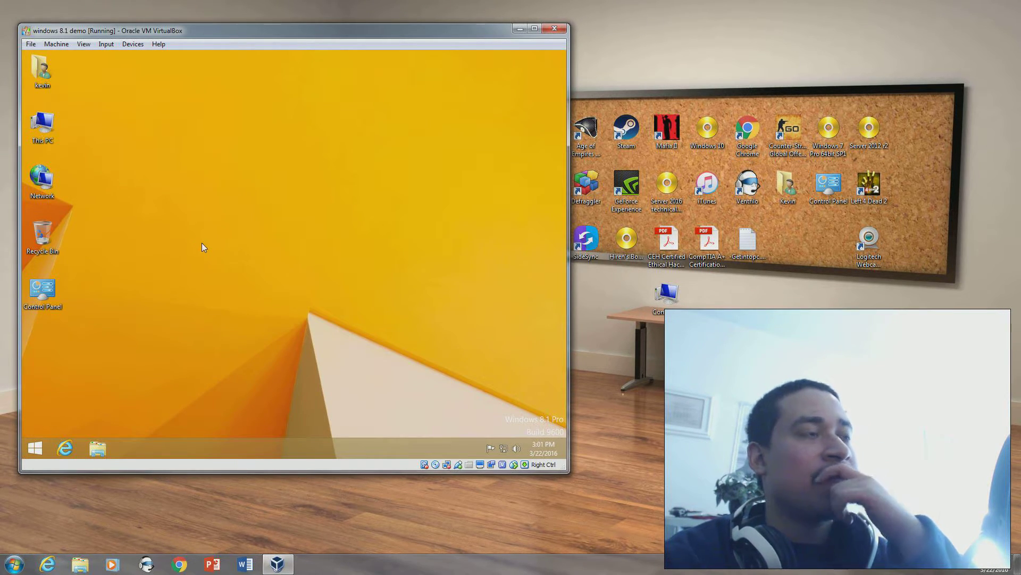
type("i")
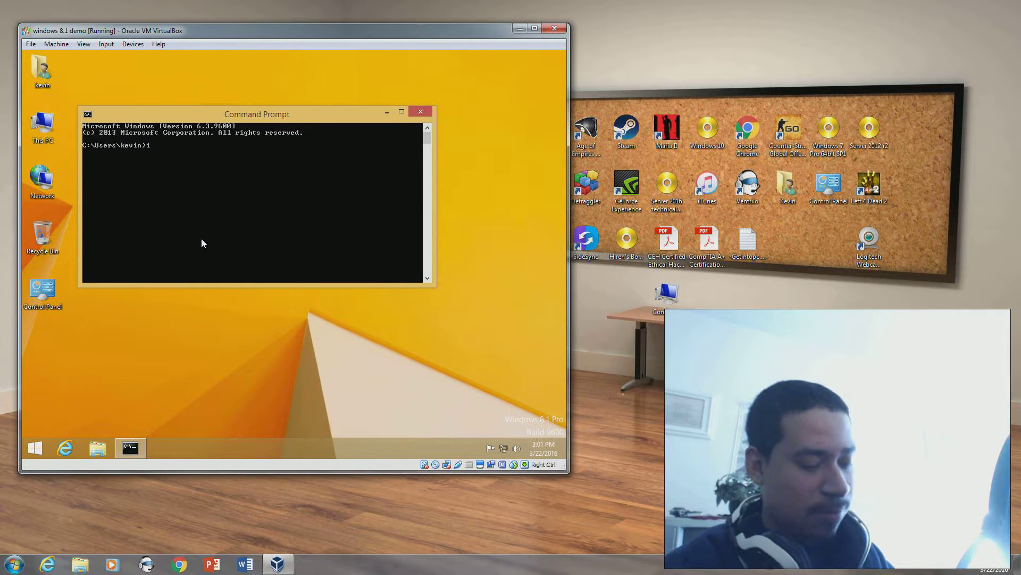
type("pconfig")
key("Return")
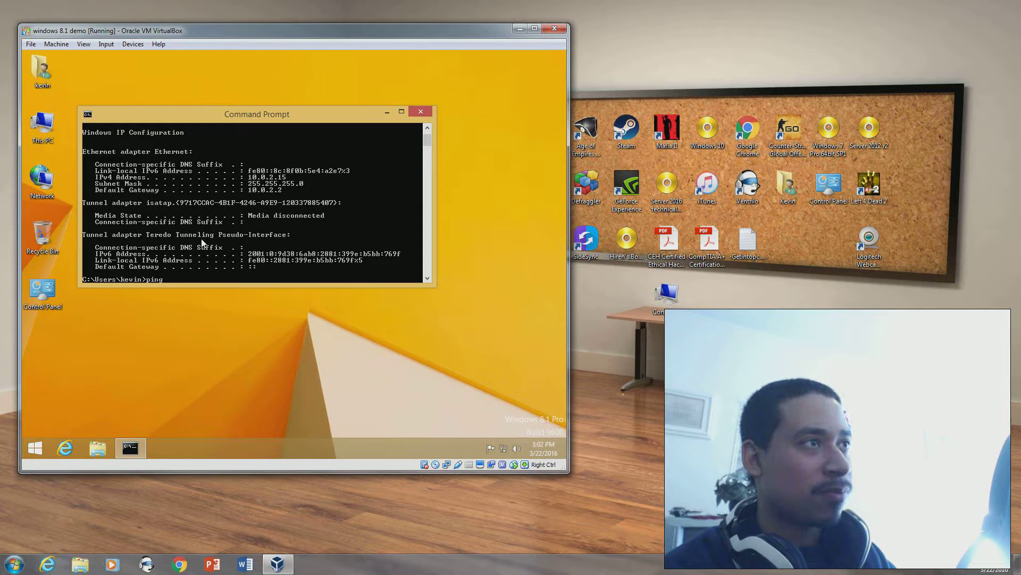
Ping google.com and close Command Prompt
type("ping google.com")
key("Return")
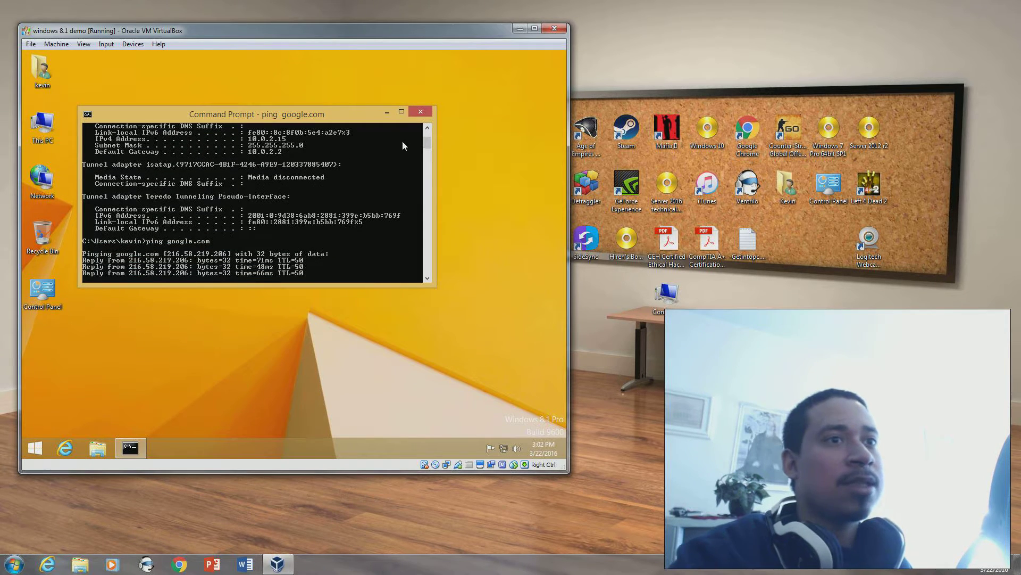
left_click(419, 112)
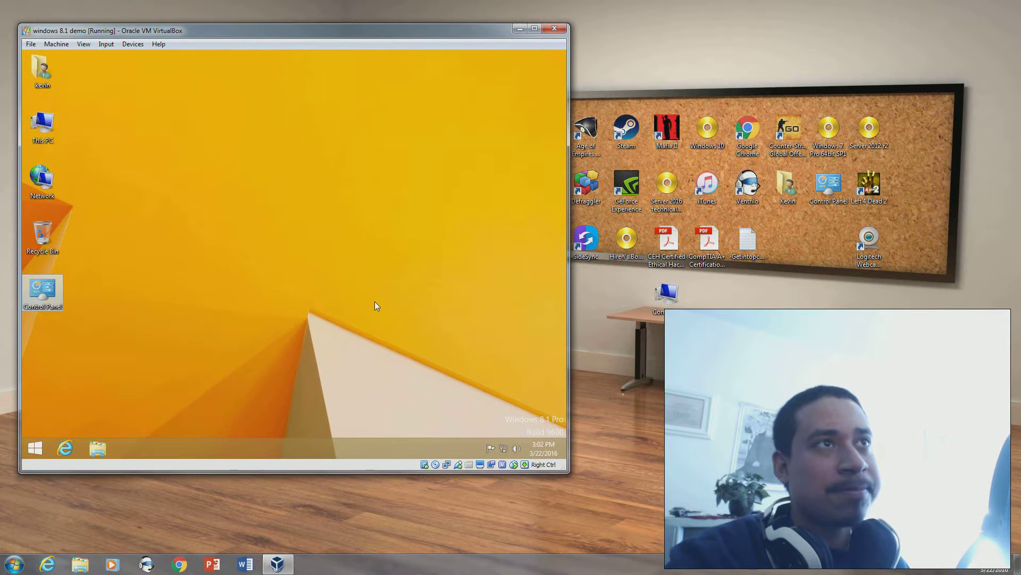
Show and dismiss the taskbar clock's calendar several times to view the current date and time
left_click(548, 445)
left_click(545, 450)
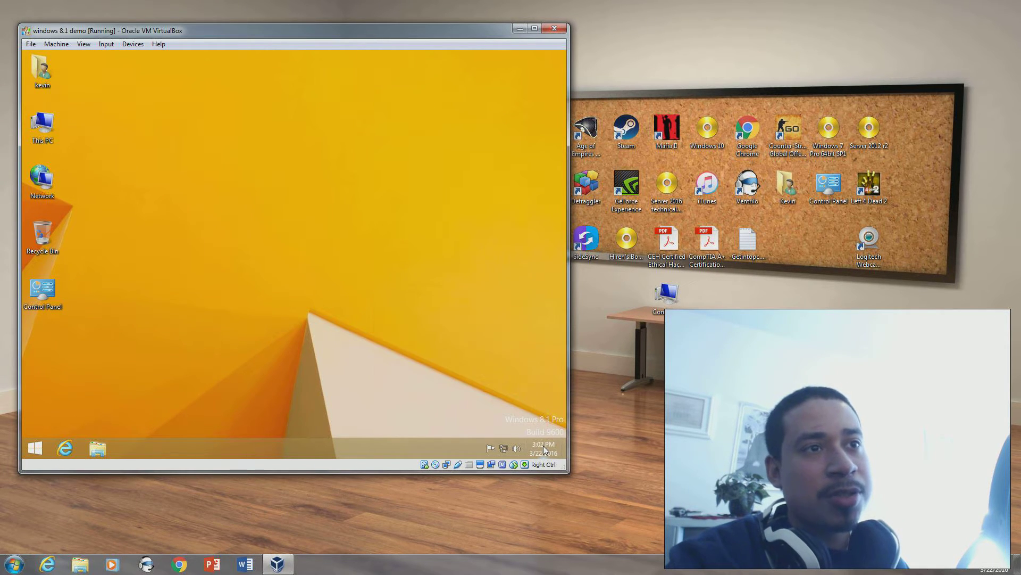
left_click(545, 451)
left_click(542, 452)
left_click(540, 454)
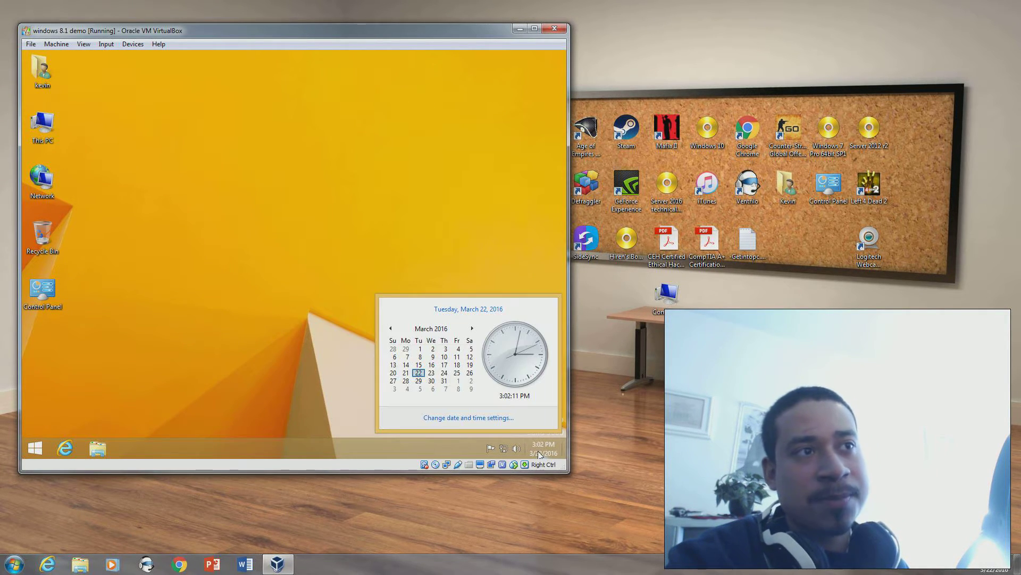
left_click(540, 453)
left_click(540, 454)
left_click(540, 454)
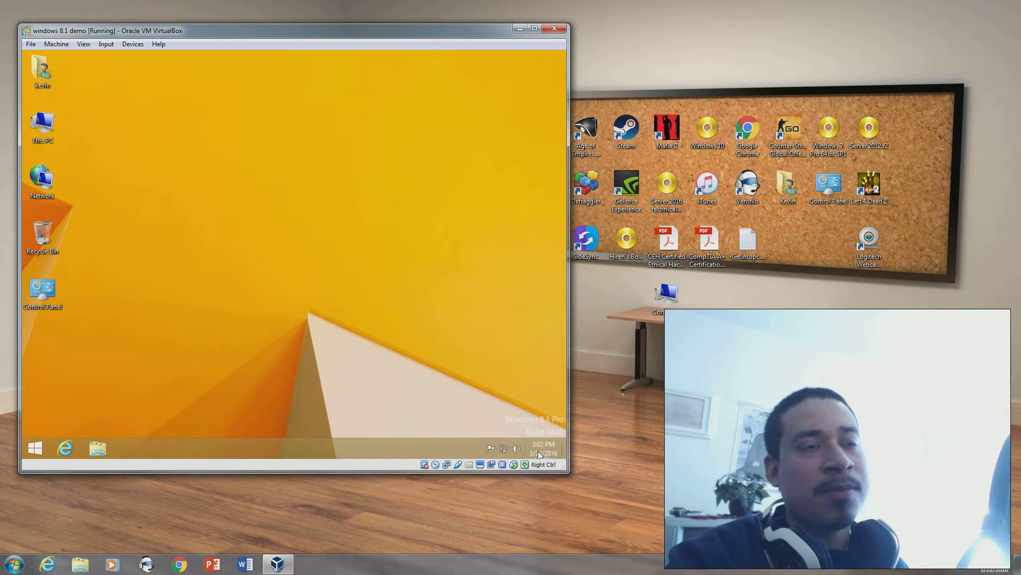
left_click(540, 454)
left_click(540, 454)
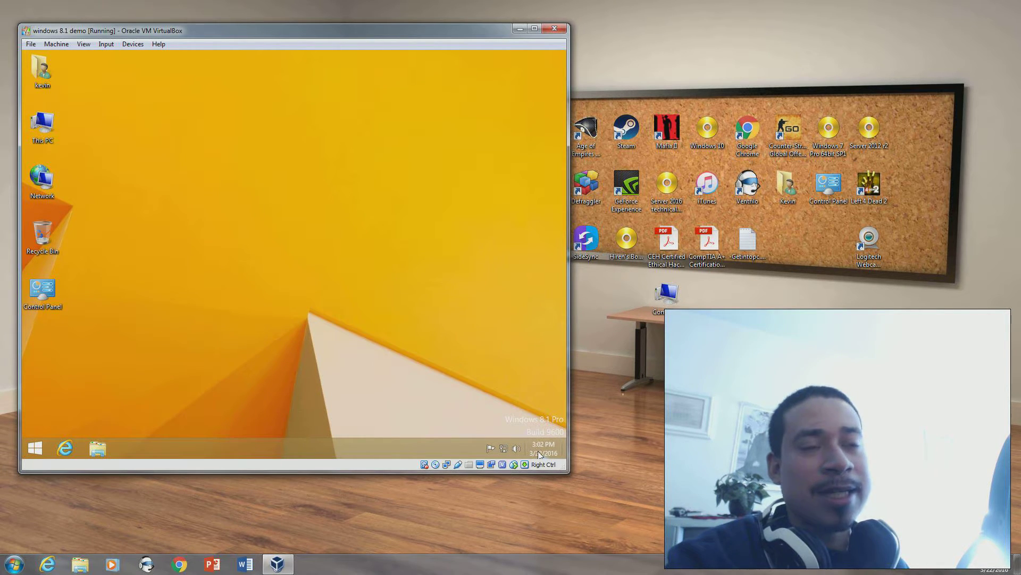
left_click(540, 453)
left_click(540, 454)
left_click(540, 453)
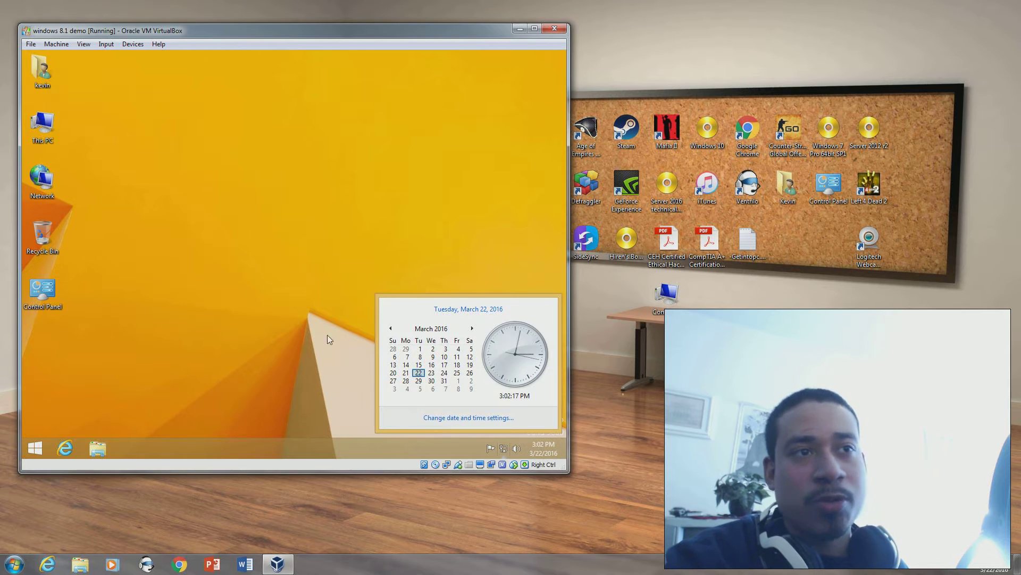
left_click(321, 326)
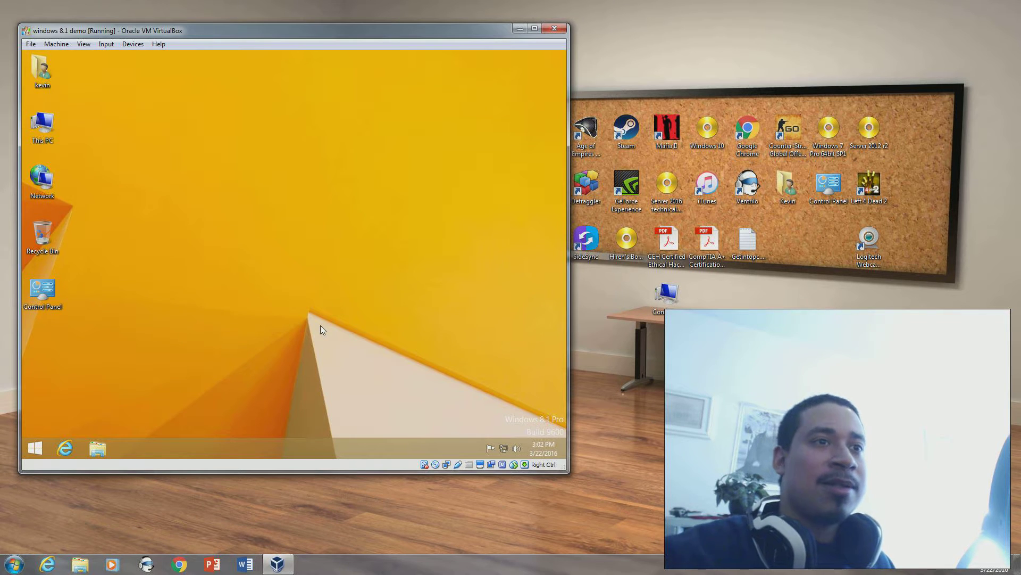
left_click(542, 449)
left_click(547, 450)
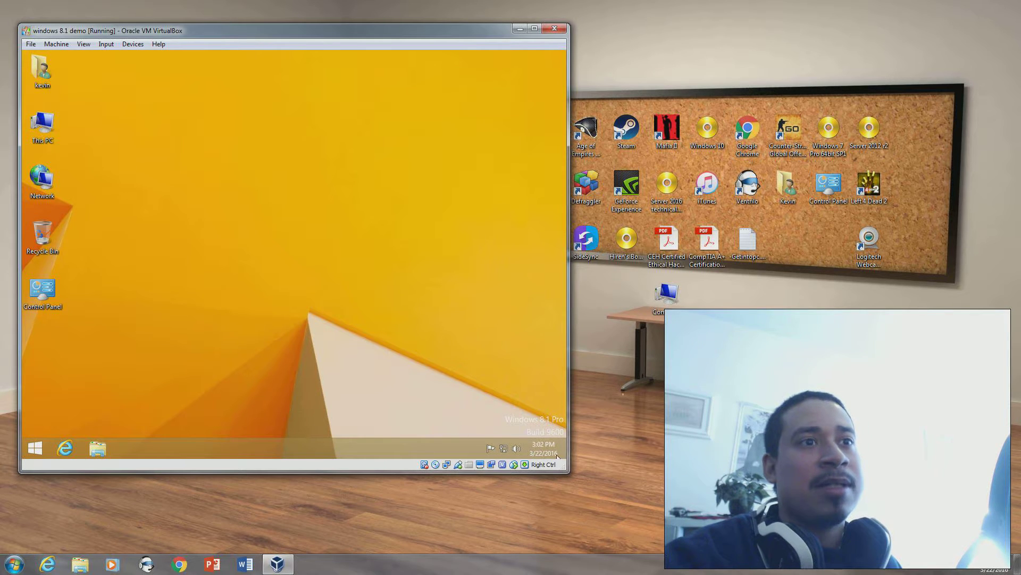
left_click(545, 450)
left_click(295, 304)
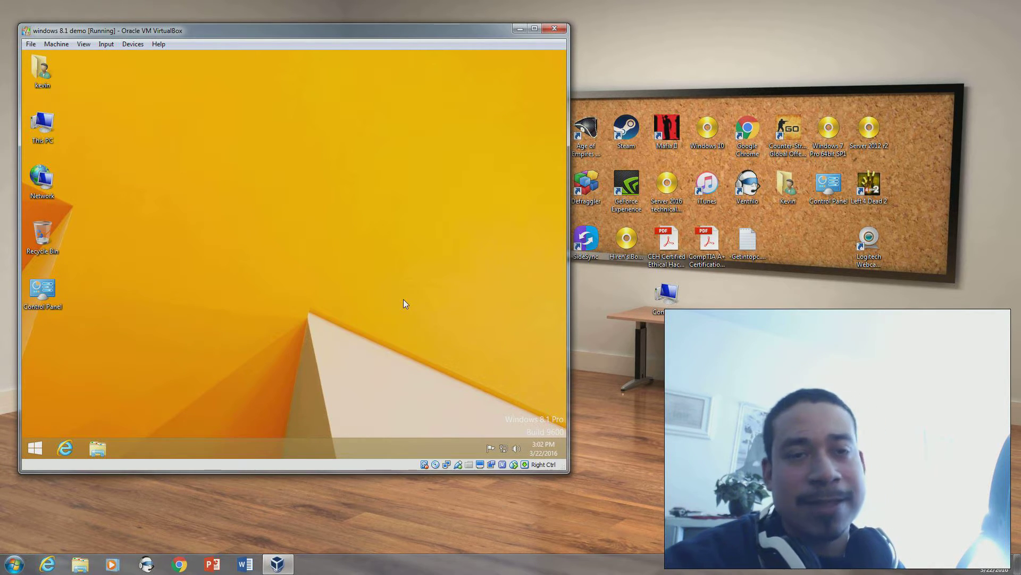
left_click(548, 451)
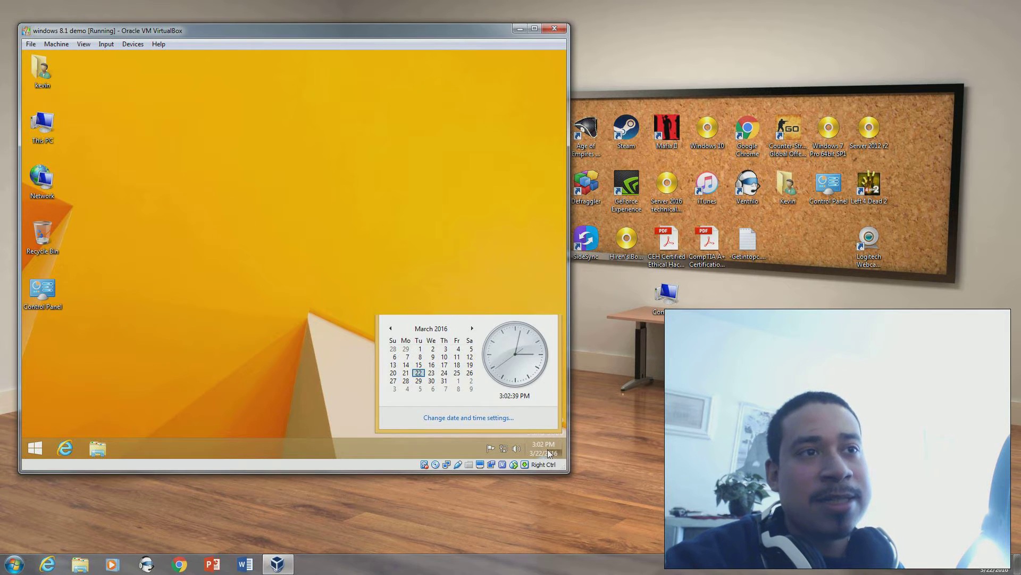
left_click(549, 452)
left_click(550, 453)
left_click(550, 453)
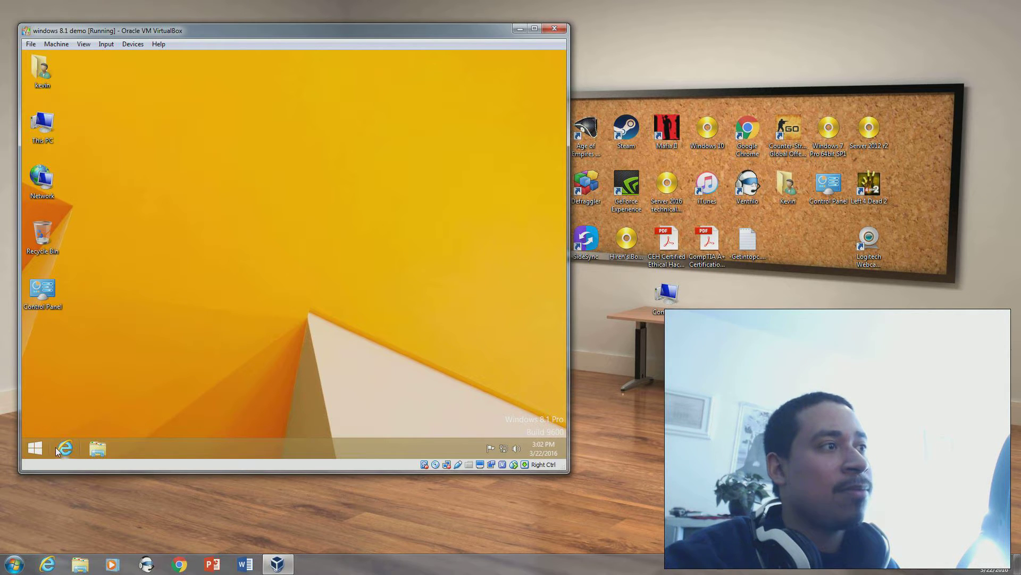
Open the properties of This PC from the desktop, review the basic system information, and close the System window
left_click(37, 449)
left_click(41, 446)
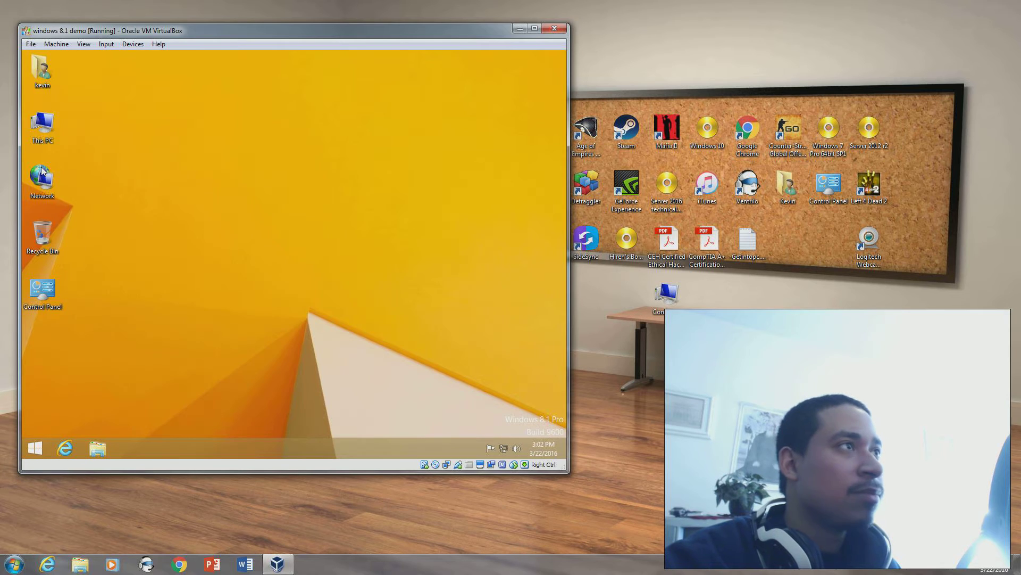
right_click(39, 137)
left_click(56, 245)
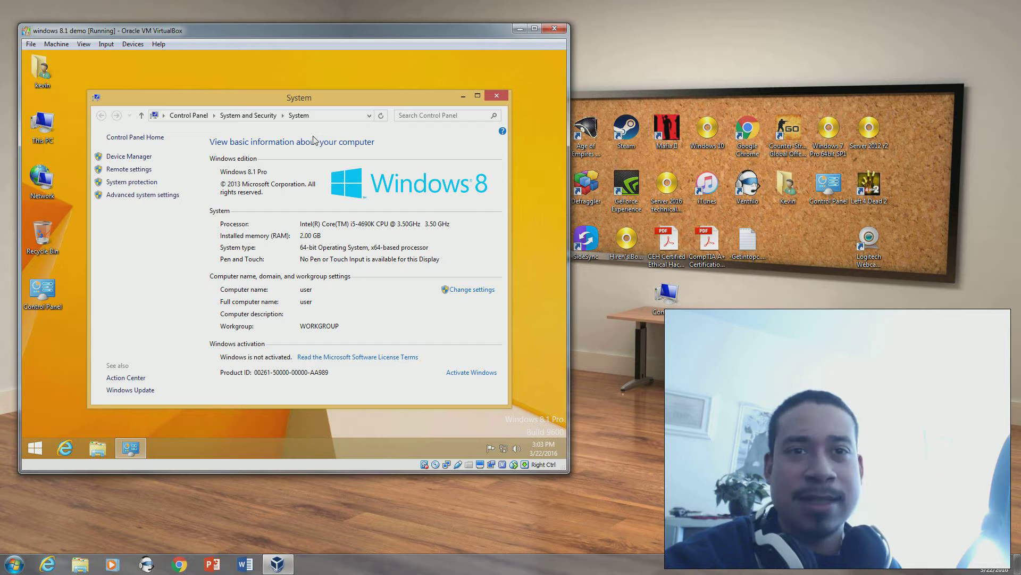
left_click(494, 100)
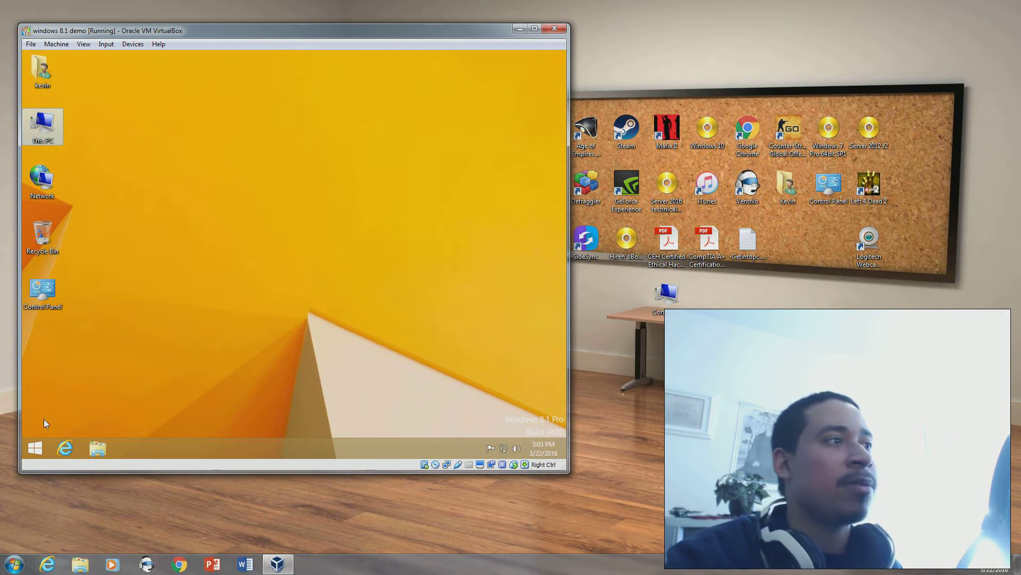
View the Start button's shortcuts and choose an option under Shut down or sign out
right_click(42, 445)
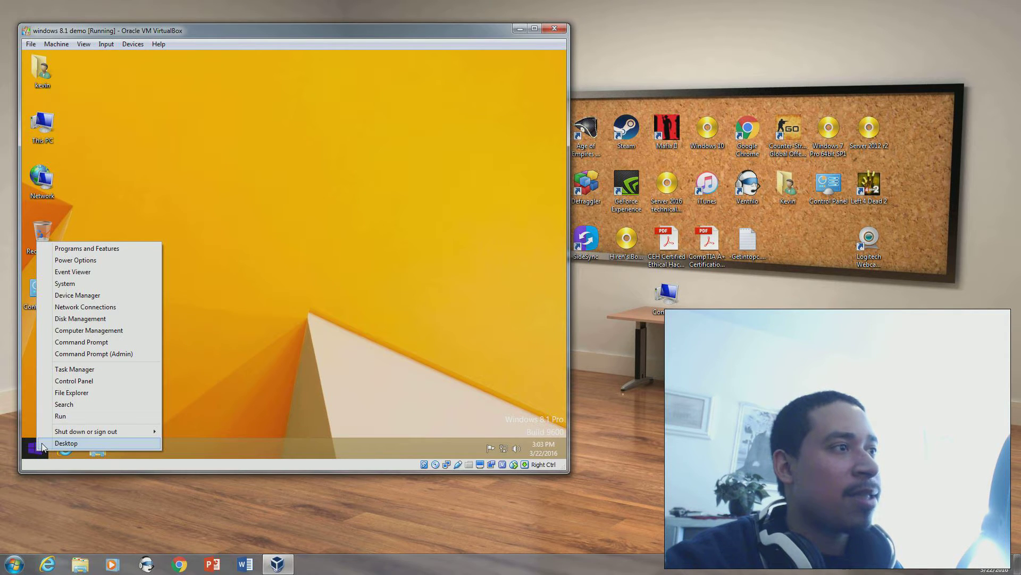
left_click(381, 313)
right_click(37, 447)
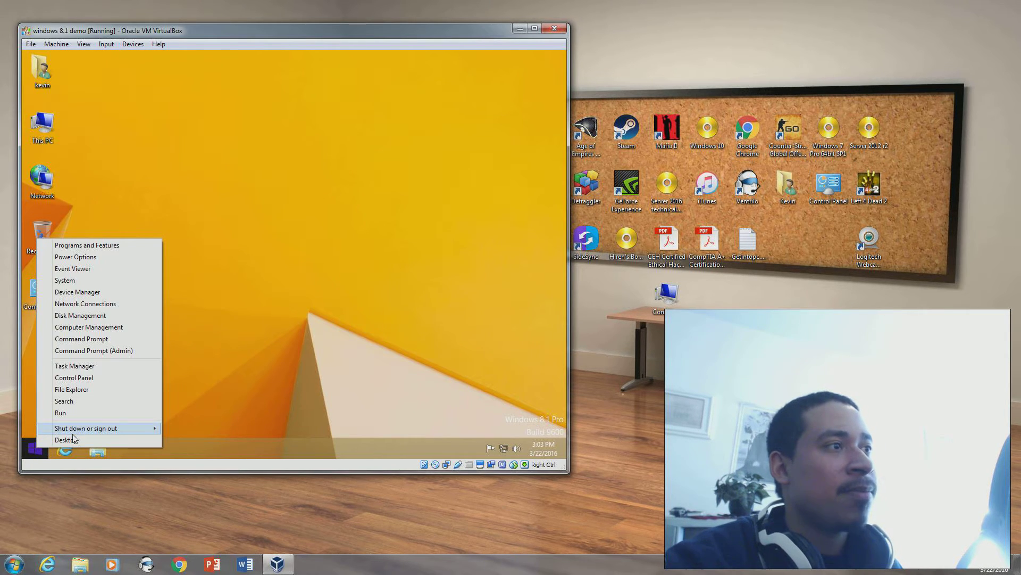
mouse_move(106, 428)
left_click(190, 415)
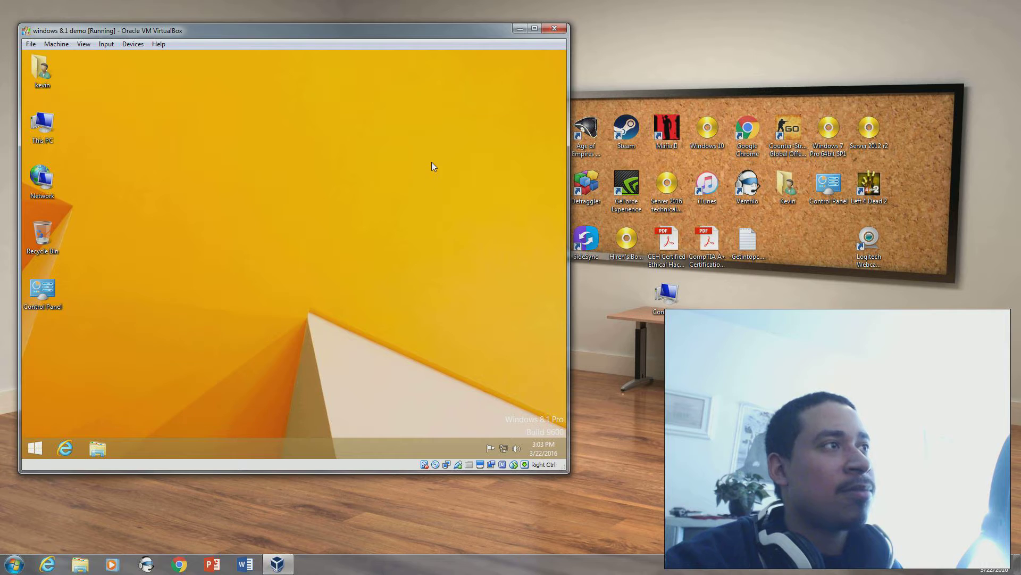